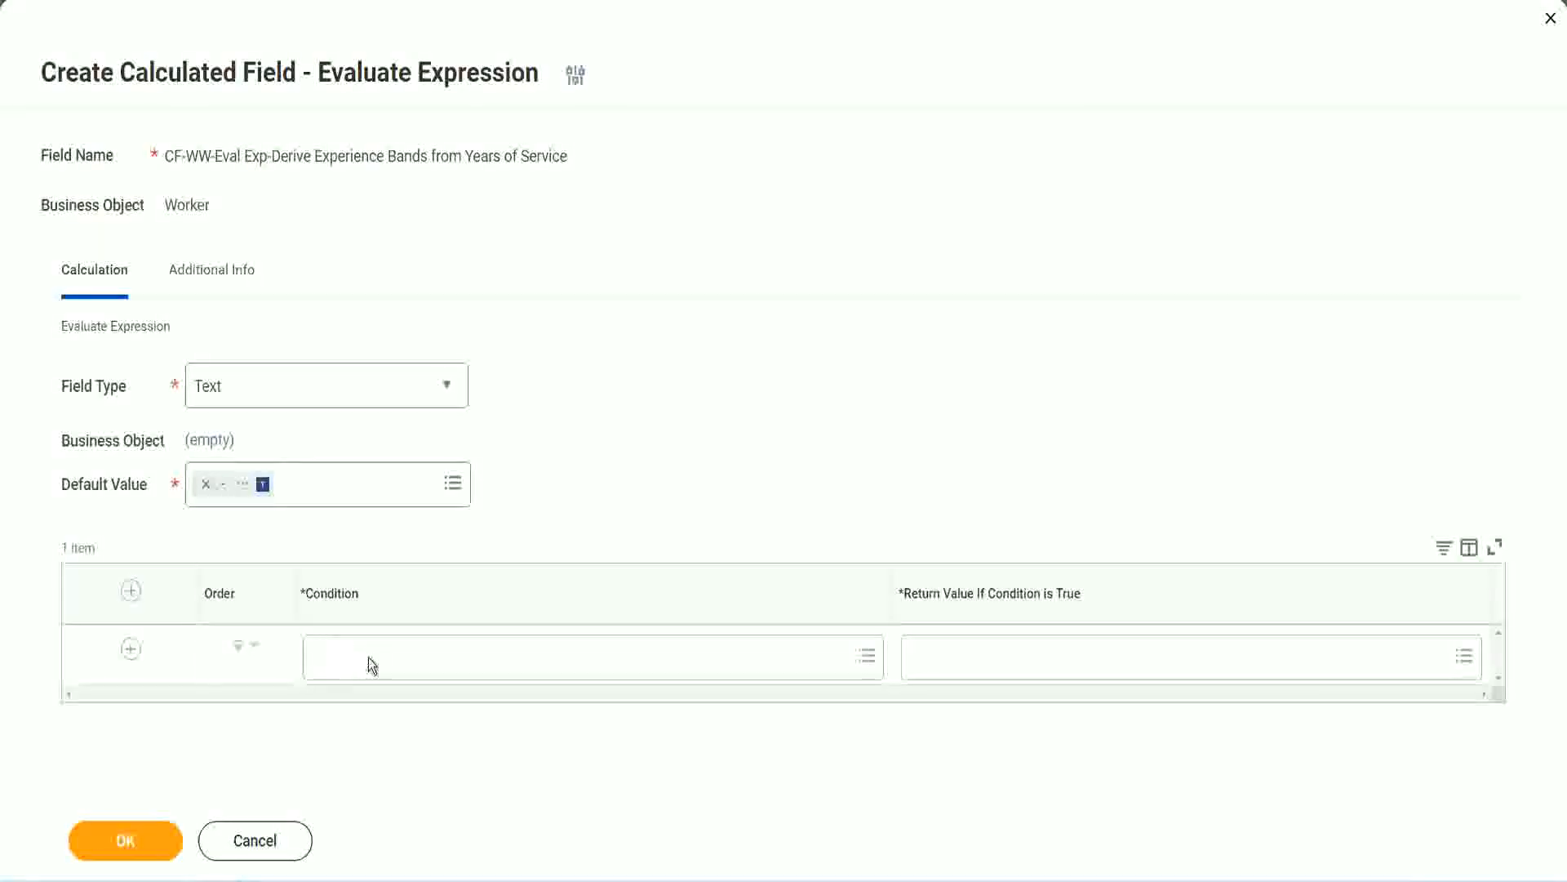
In the Notepad++ notes, copy the Field 1 name, CF-WW-TF-Length of Service between 0 and 7 years
left_click(371, 665)
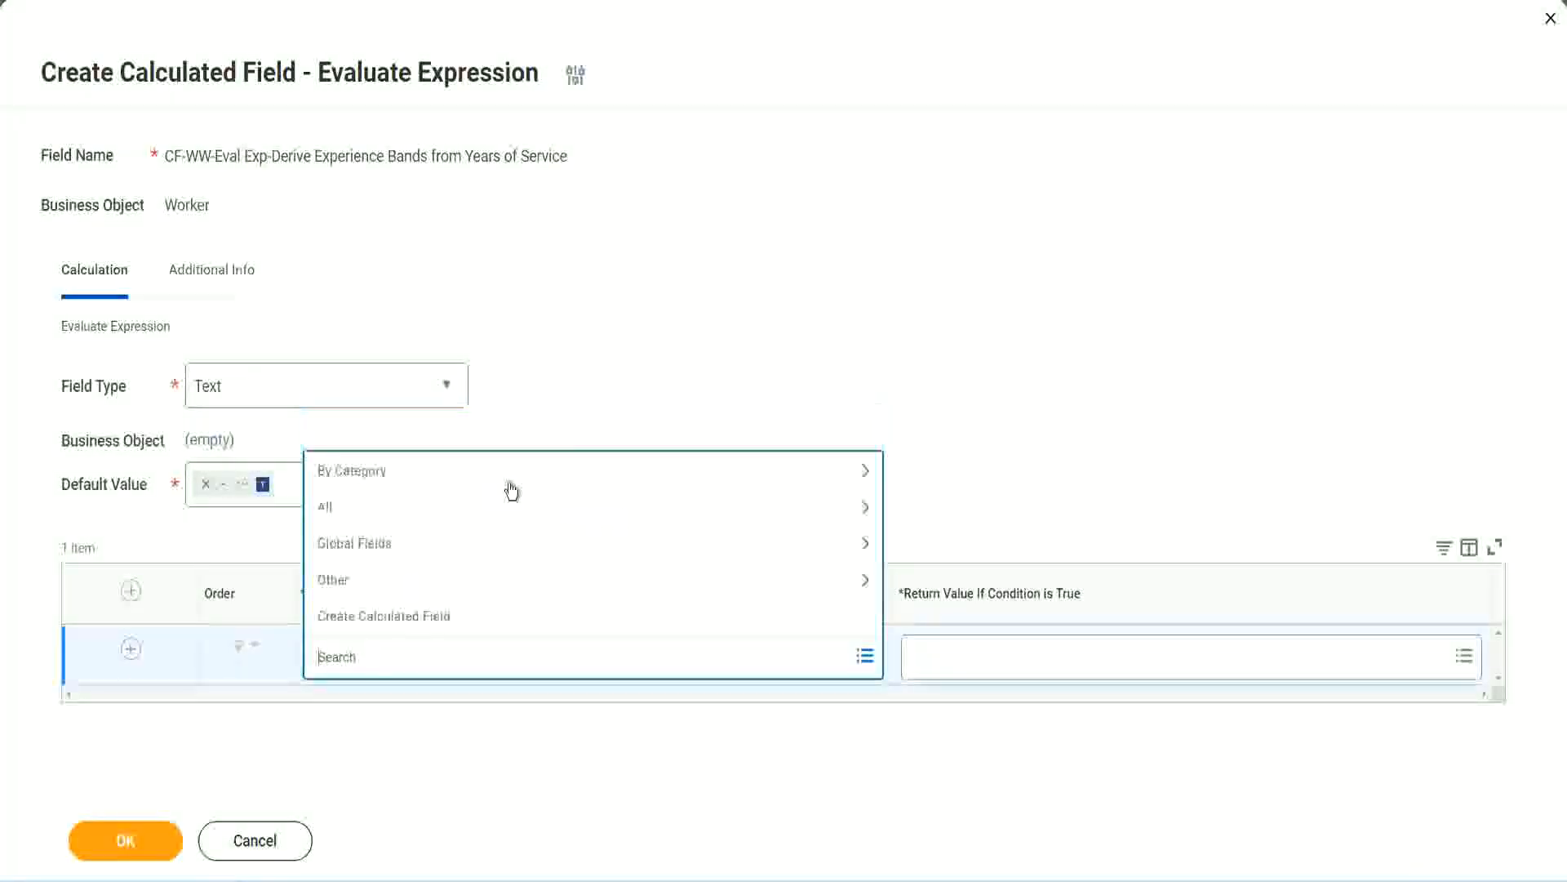
left_click(602, 371)
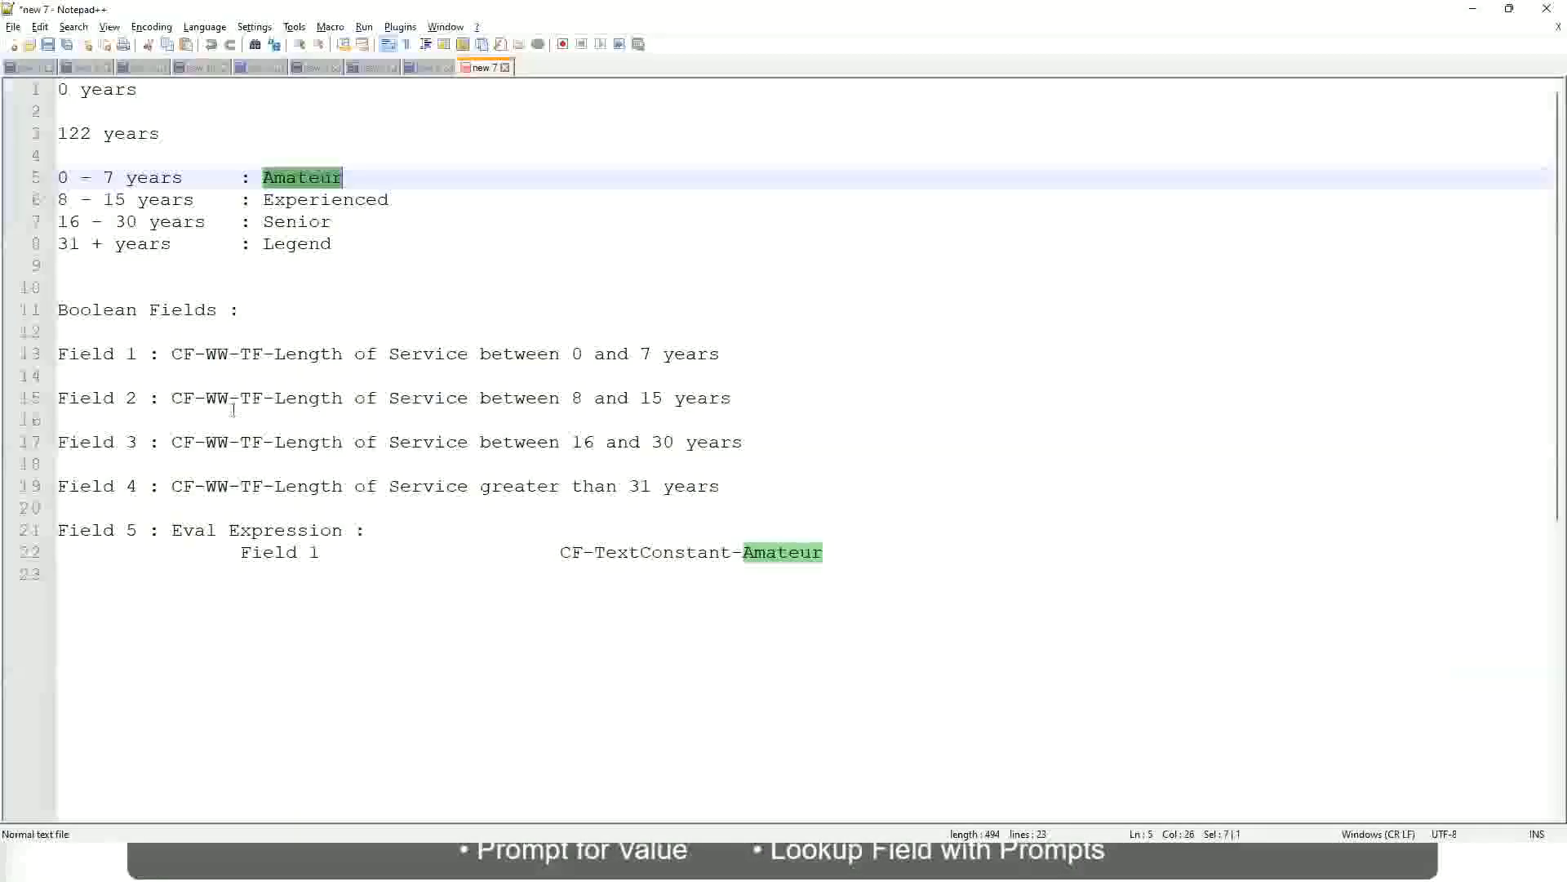
double_click(180, 355)
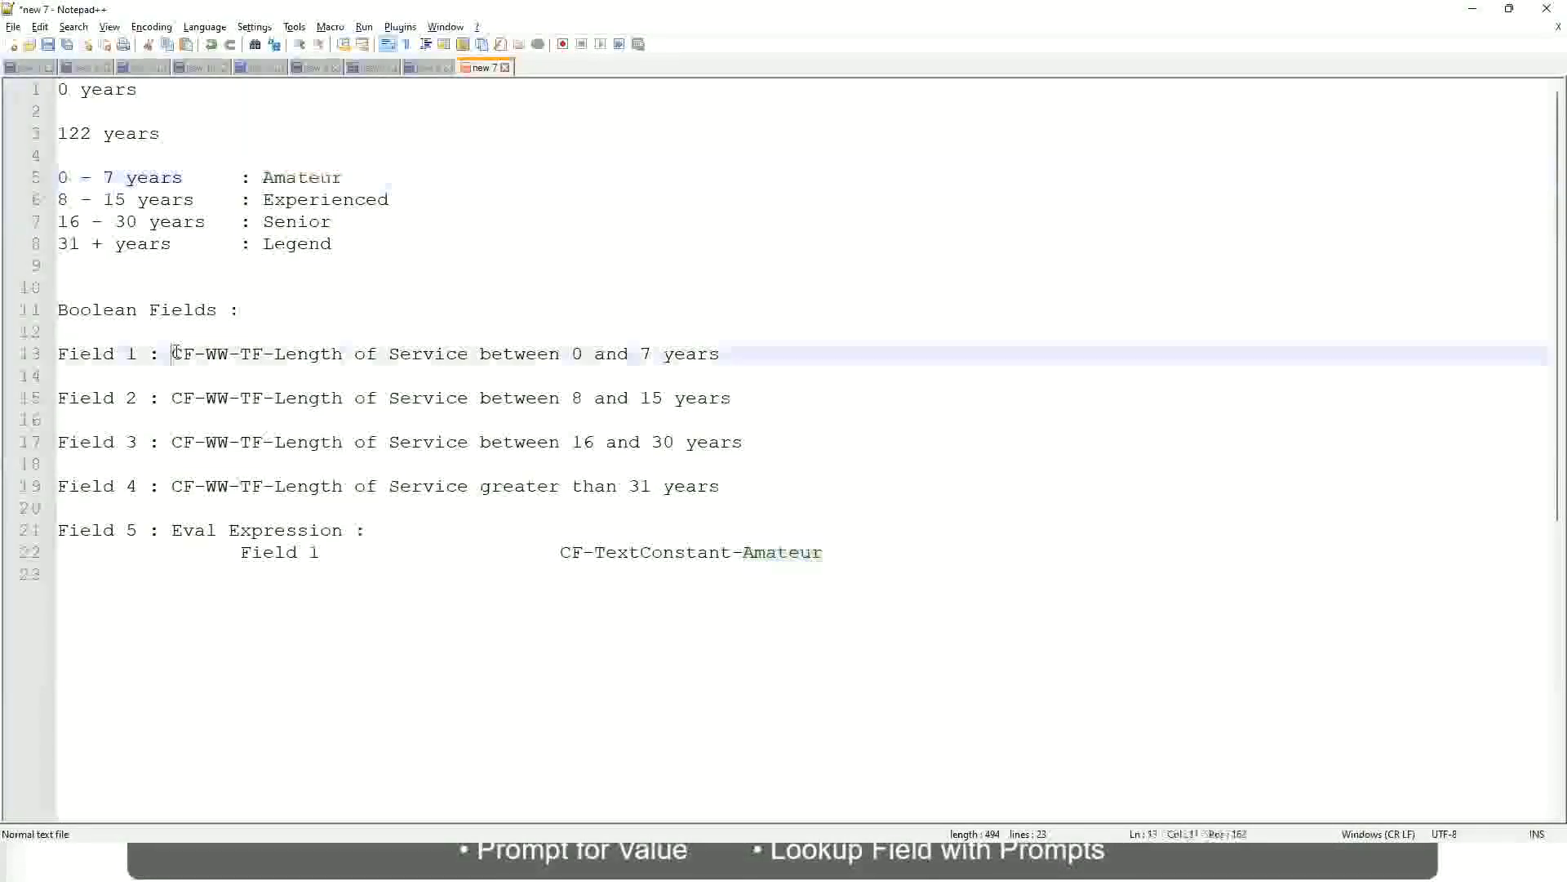
left_click_drag(271, 357, 722, 360)
key("ctrl+c")
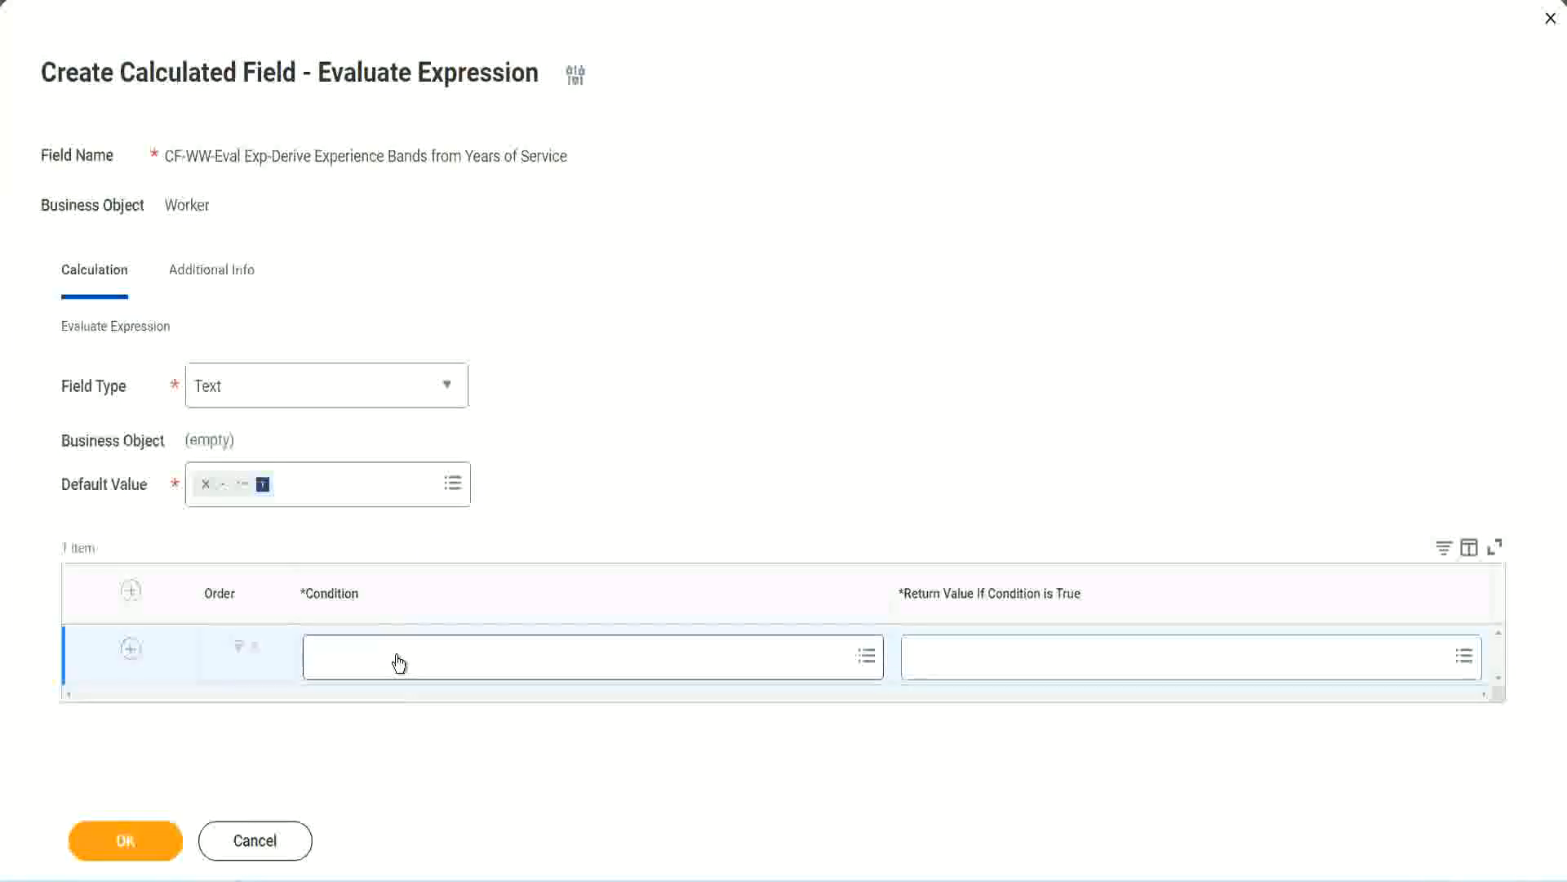
In the Workday calculated field, set the first row's condition to CF-WW-TF-Length of Service between 0 and 7 years
left_click(398, 662)
key("ctrl+v")
key("Return")
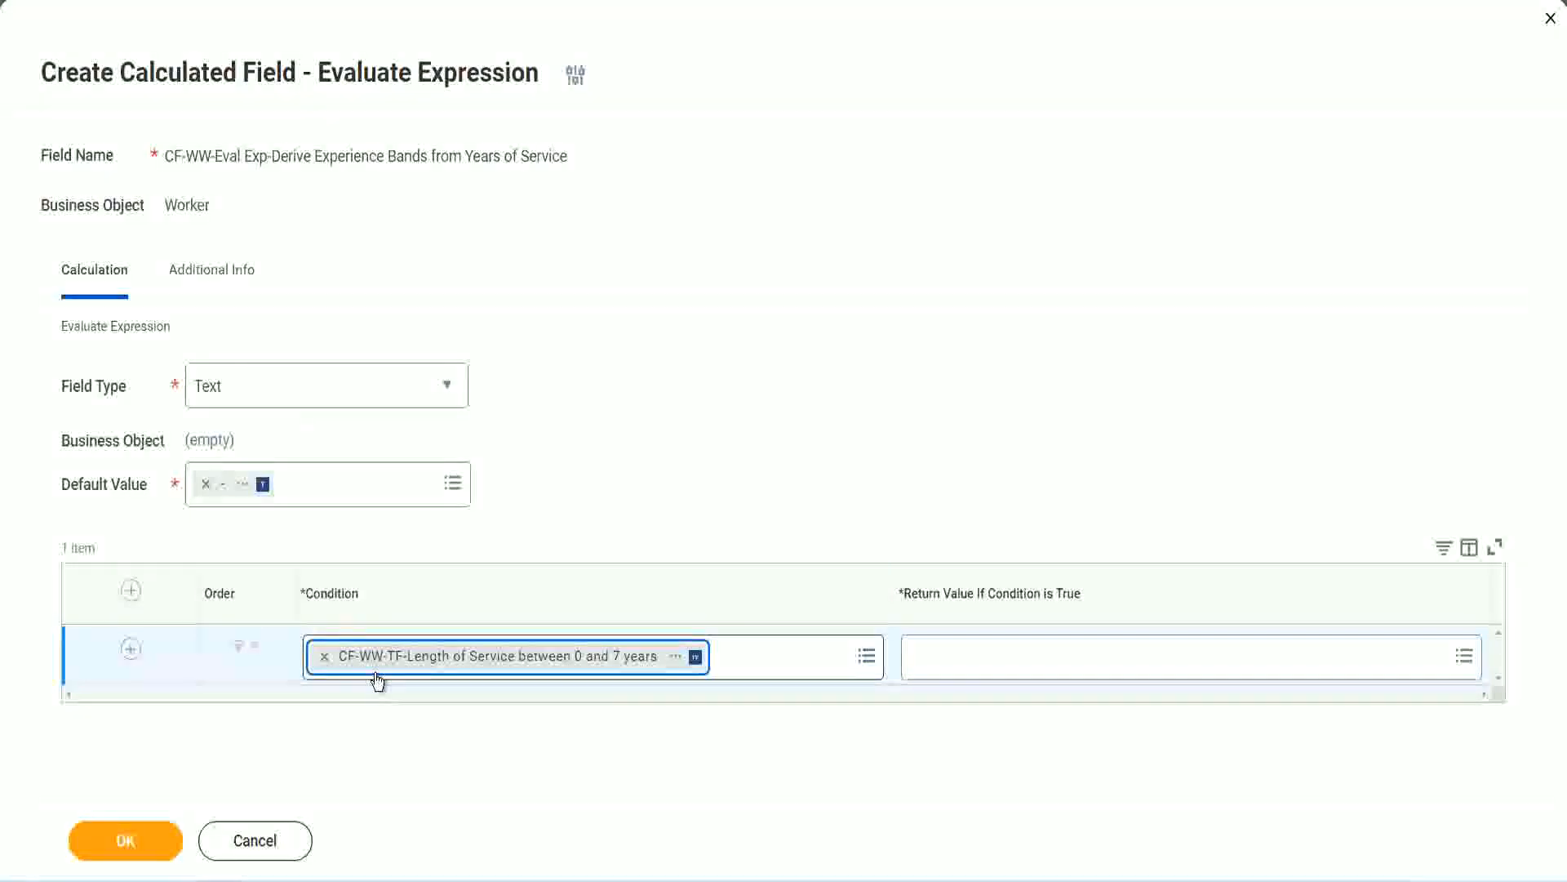
left_click(725, 454)
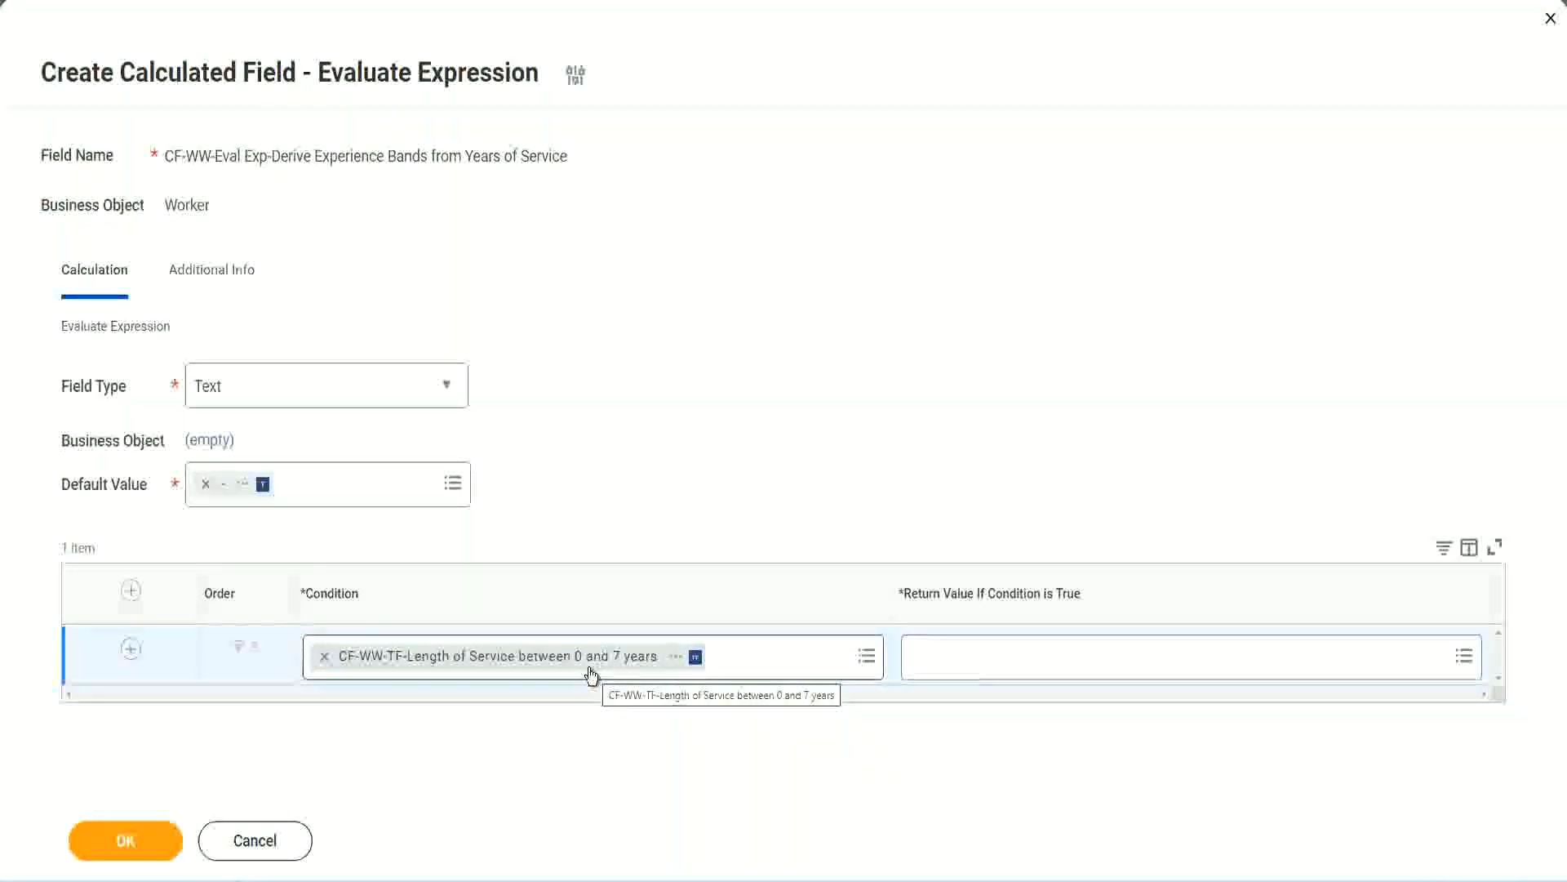
left_click(1019, 668)
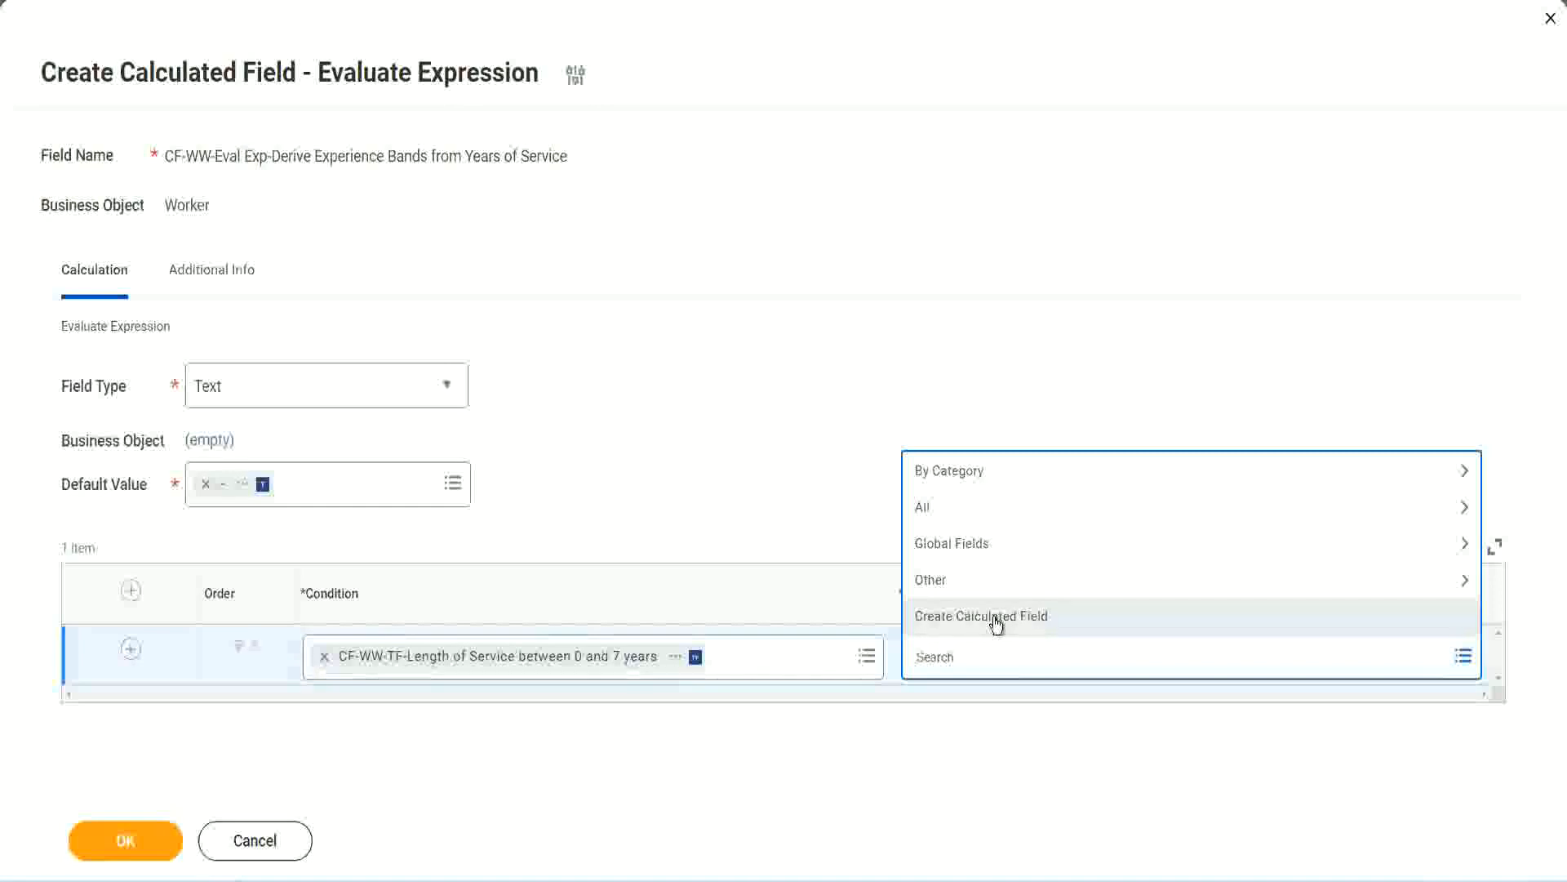
left_click(909, 406)
left_click(945, 663)
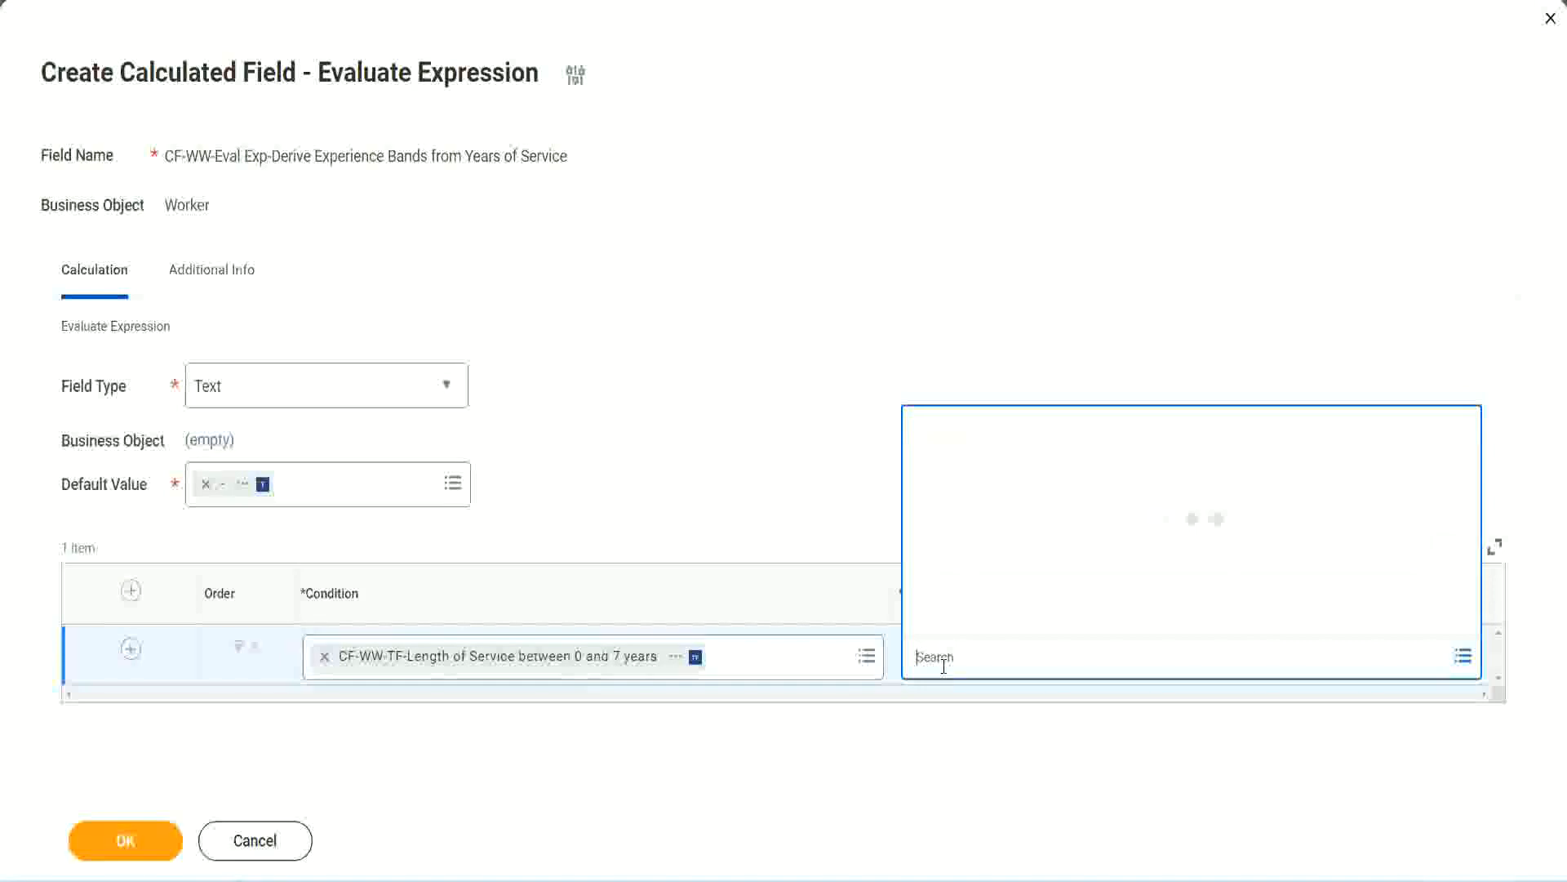
type("Amaterue")
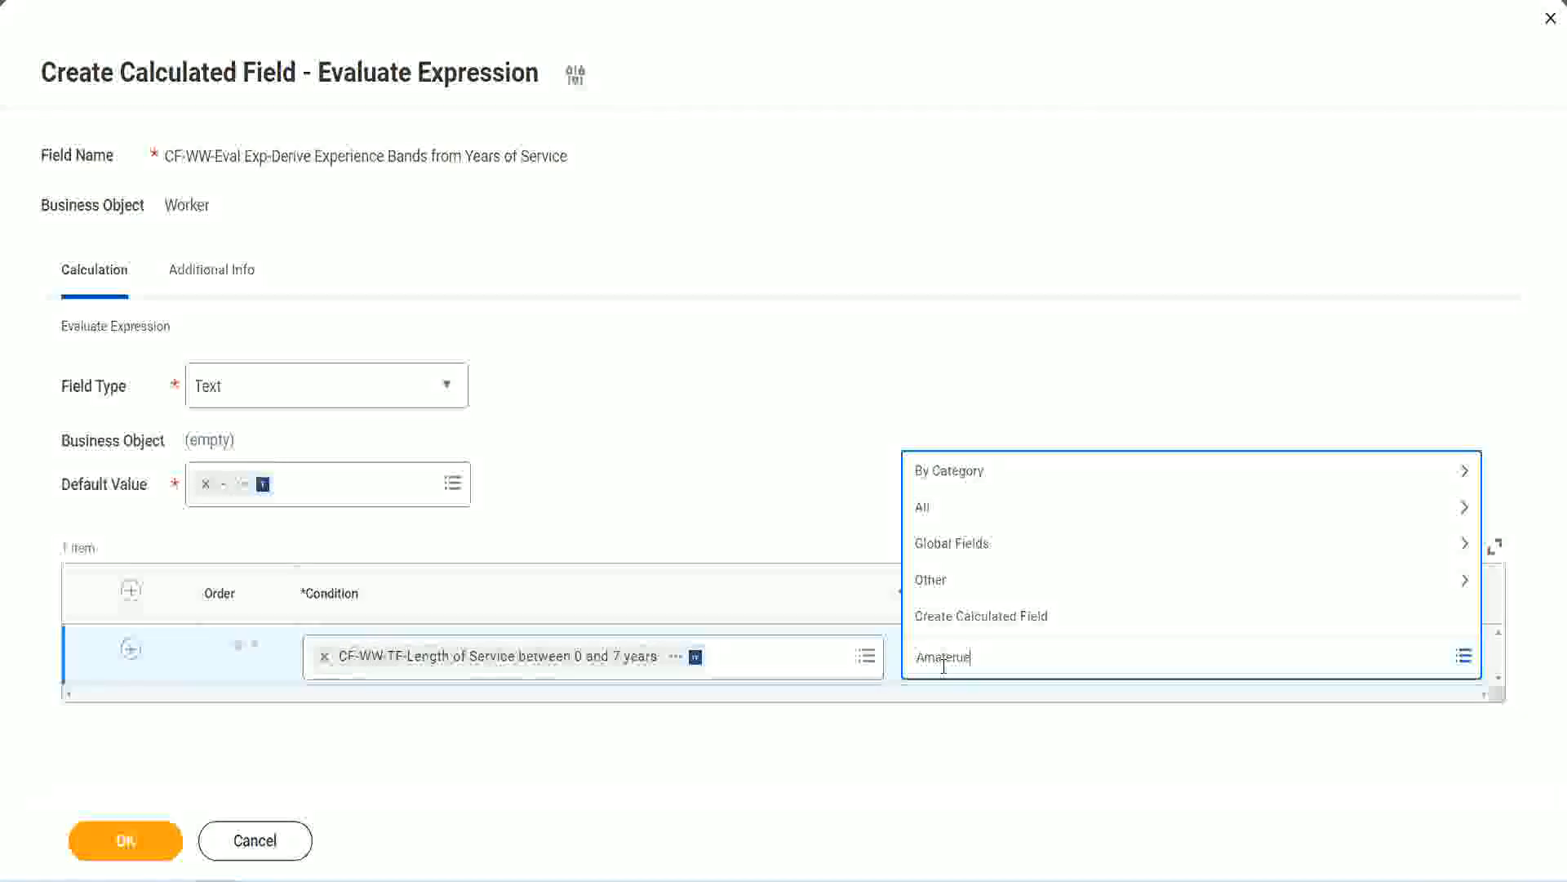
left_click(791, 474)
left_click(988, 672)
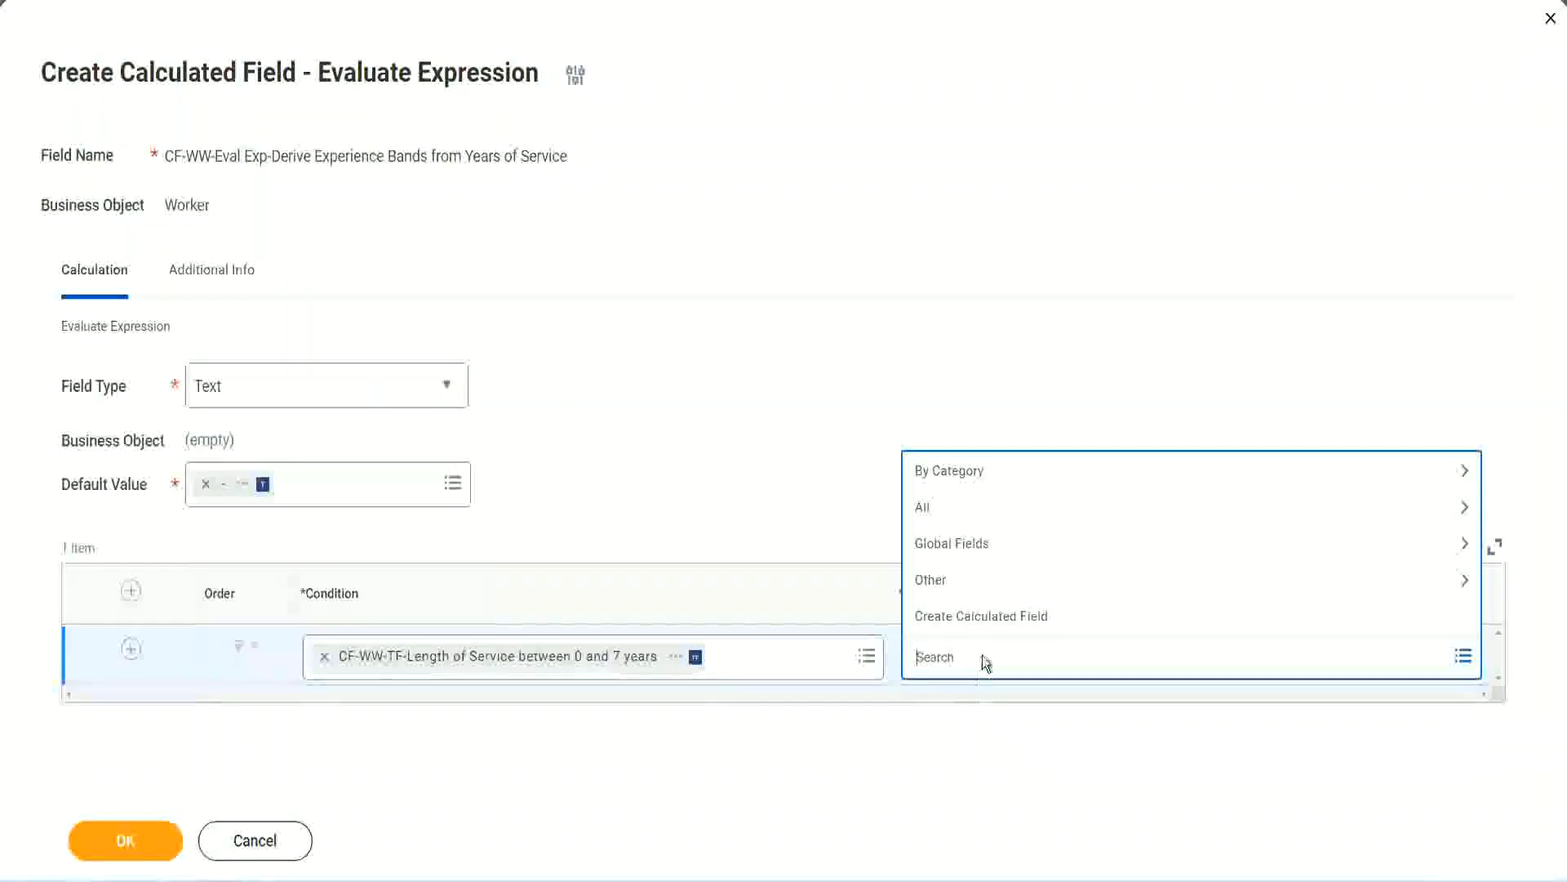
left_click(790, 475)
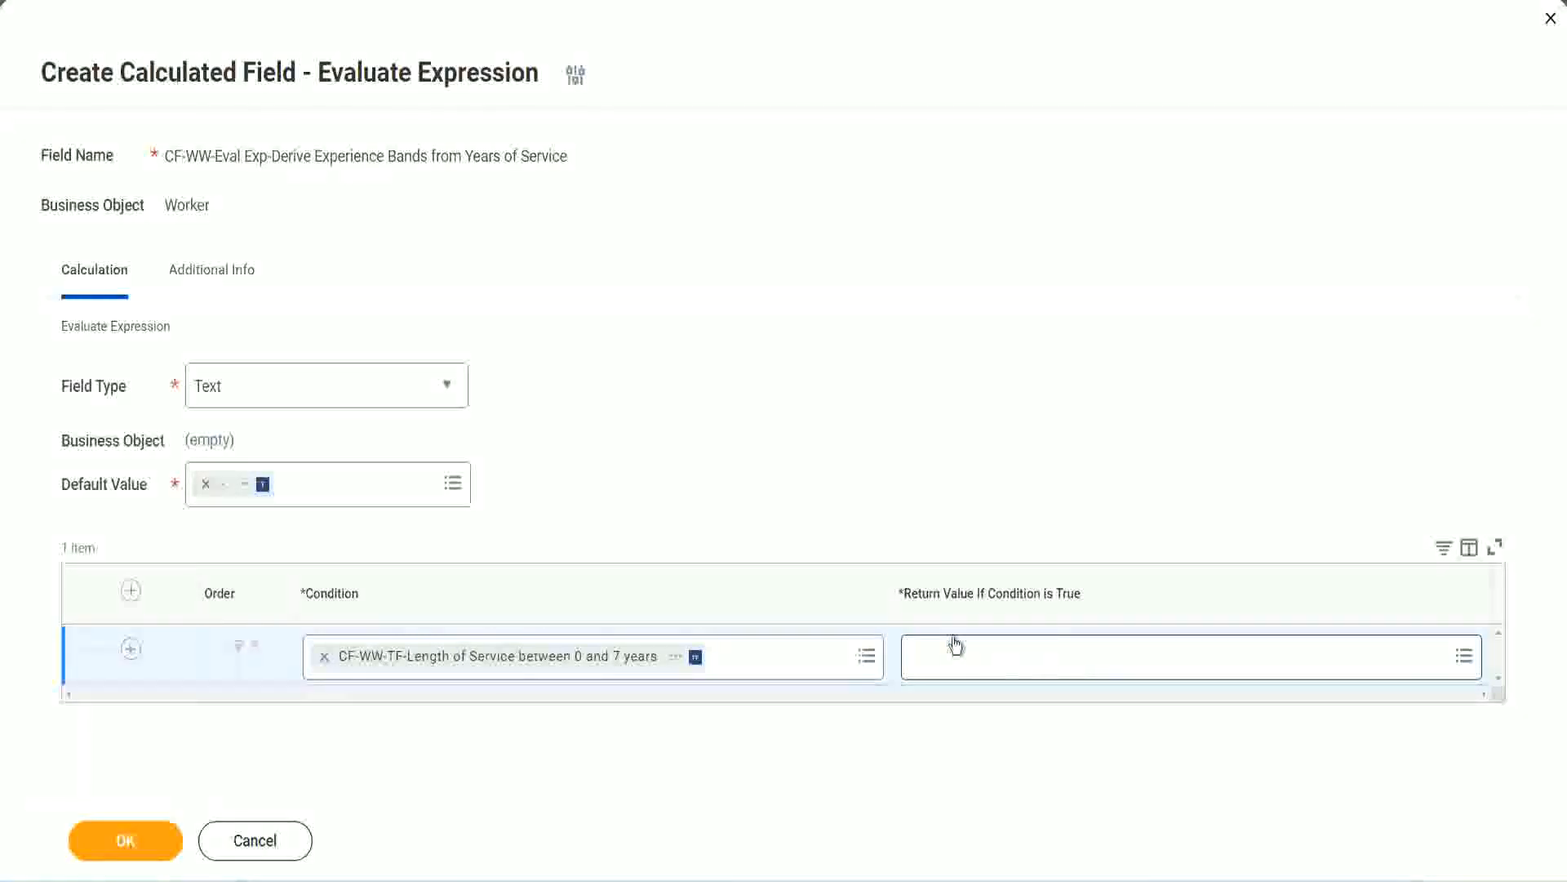
Start a new calculated field for the first row's return value and name it CF-WW-TC-Amateur
left_click(1015, 656)
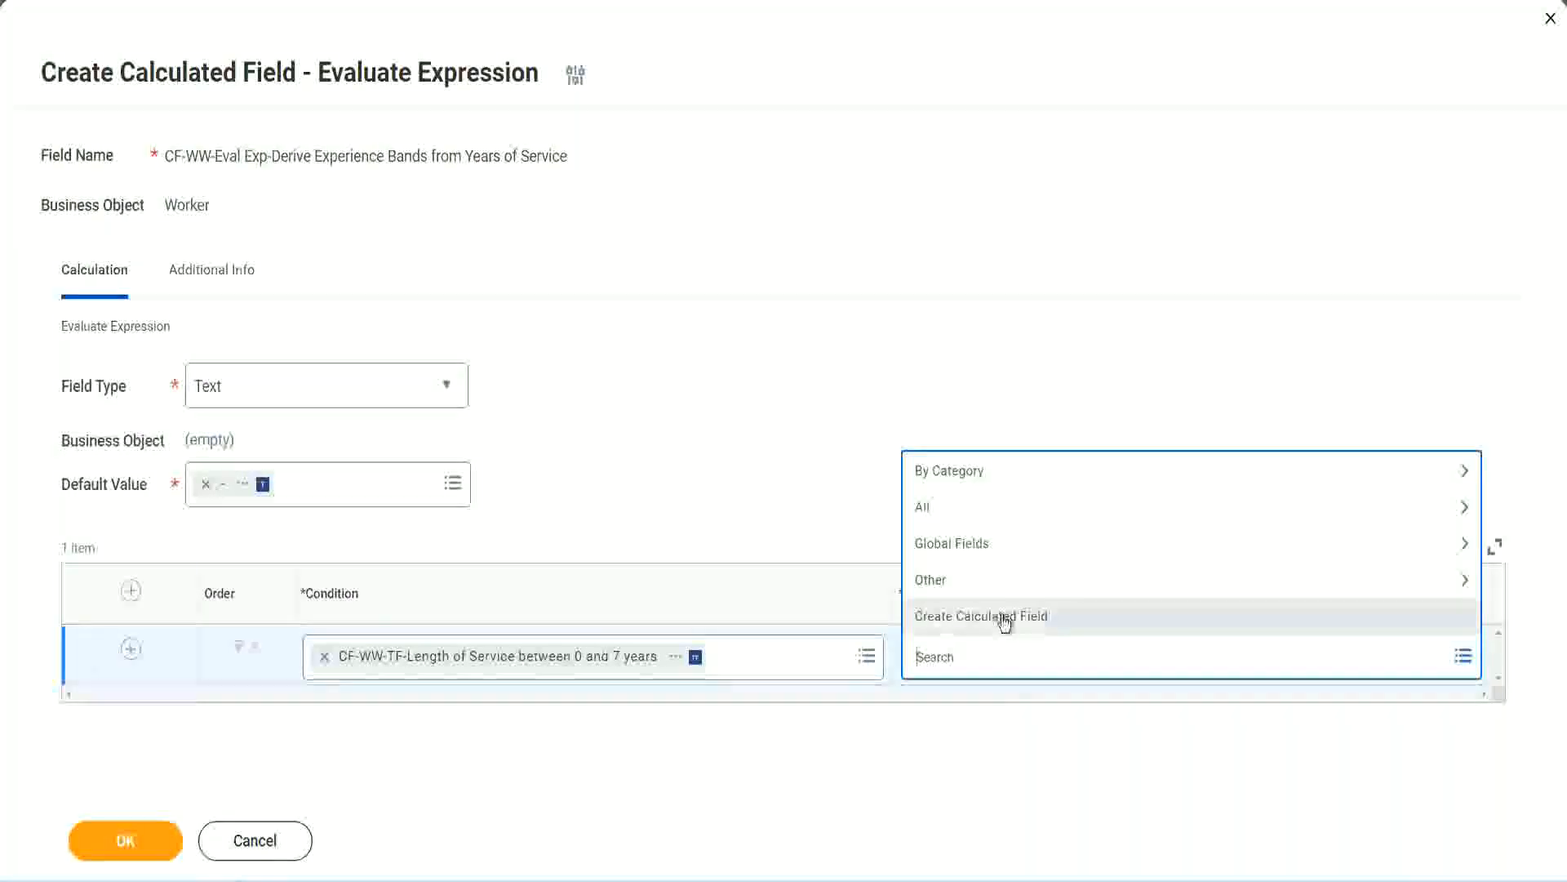
left_click(1005, 620)
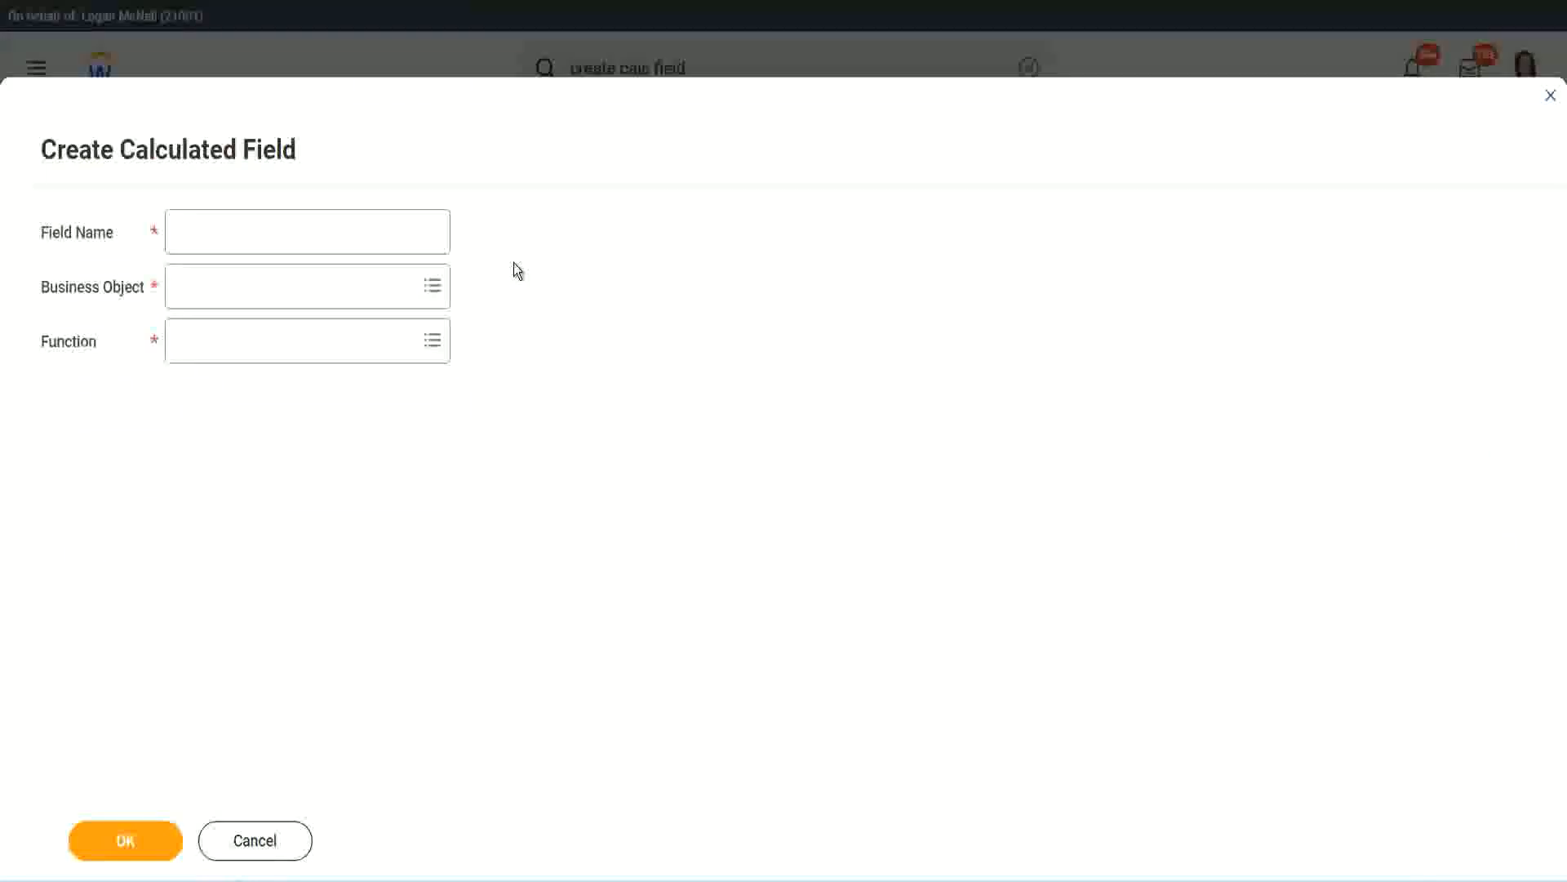
left_click(194, 233)
type("CF")
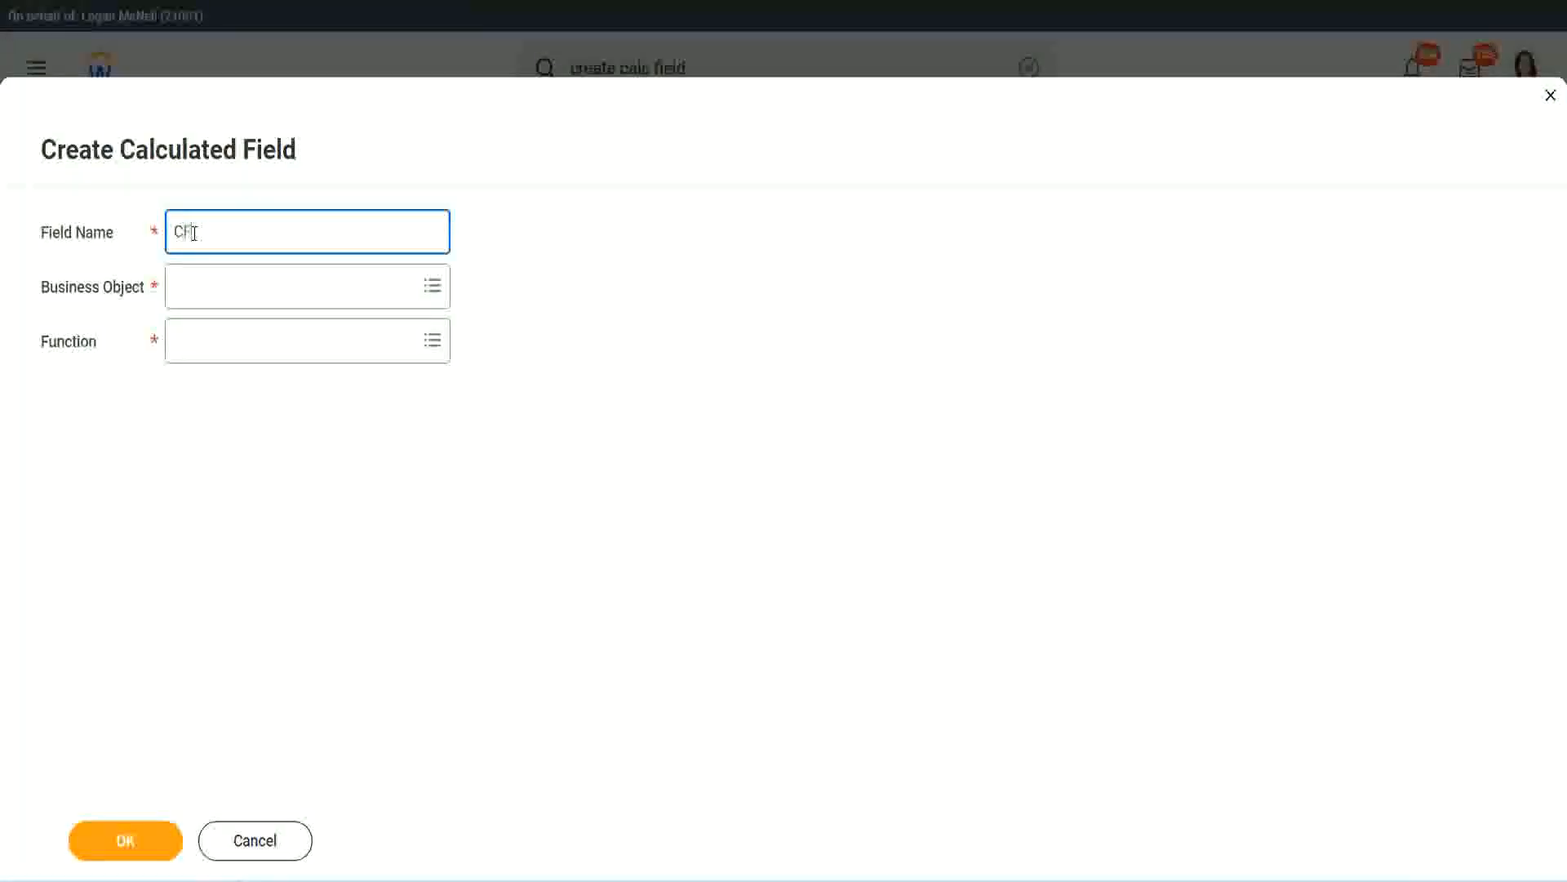
type("_TC")
type("-Am")
type("ateur")
left_click(196, 229)
type("WW-")
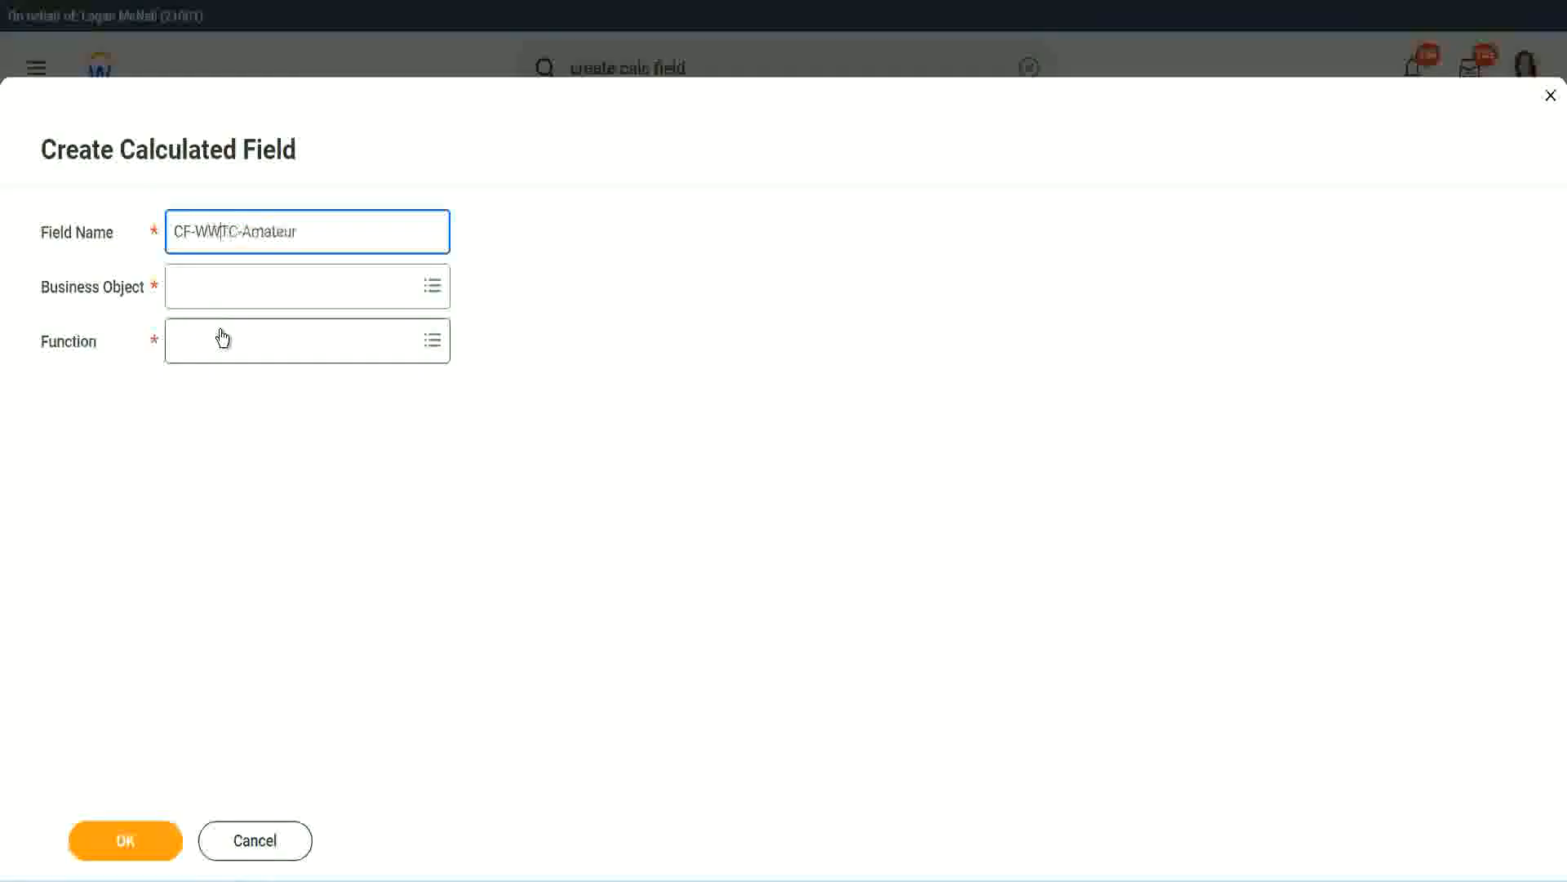
Set the business object of the new calculated field to Global
left_click(221, 290)
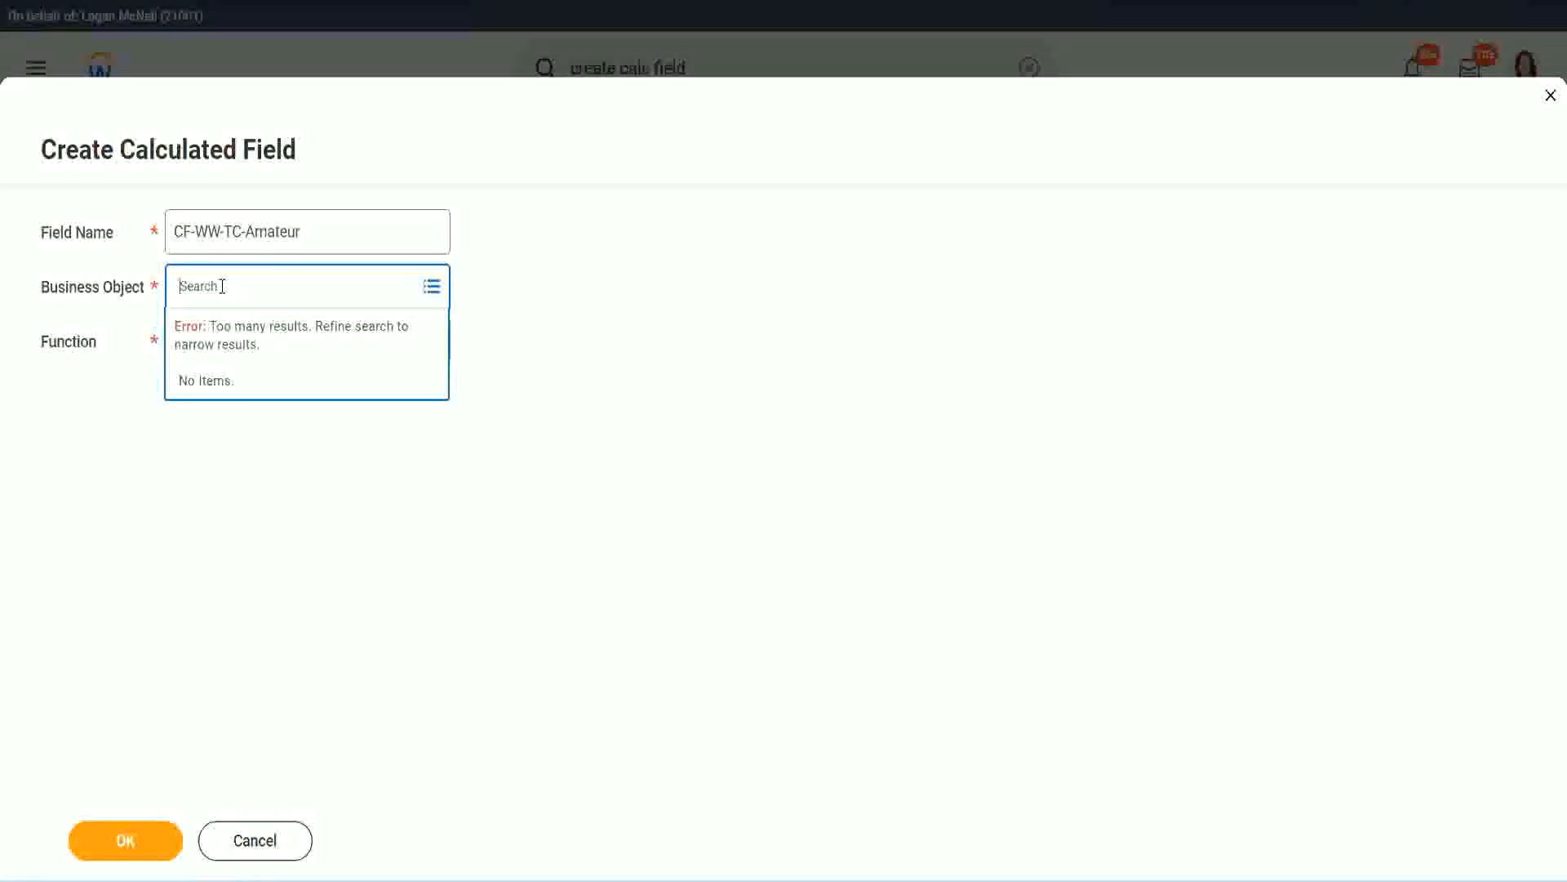
type("worker")
key("BackSpace")
key("BackSpace")
type("glob")
key("Return")
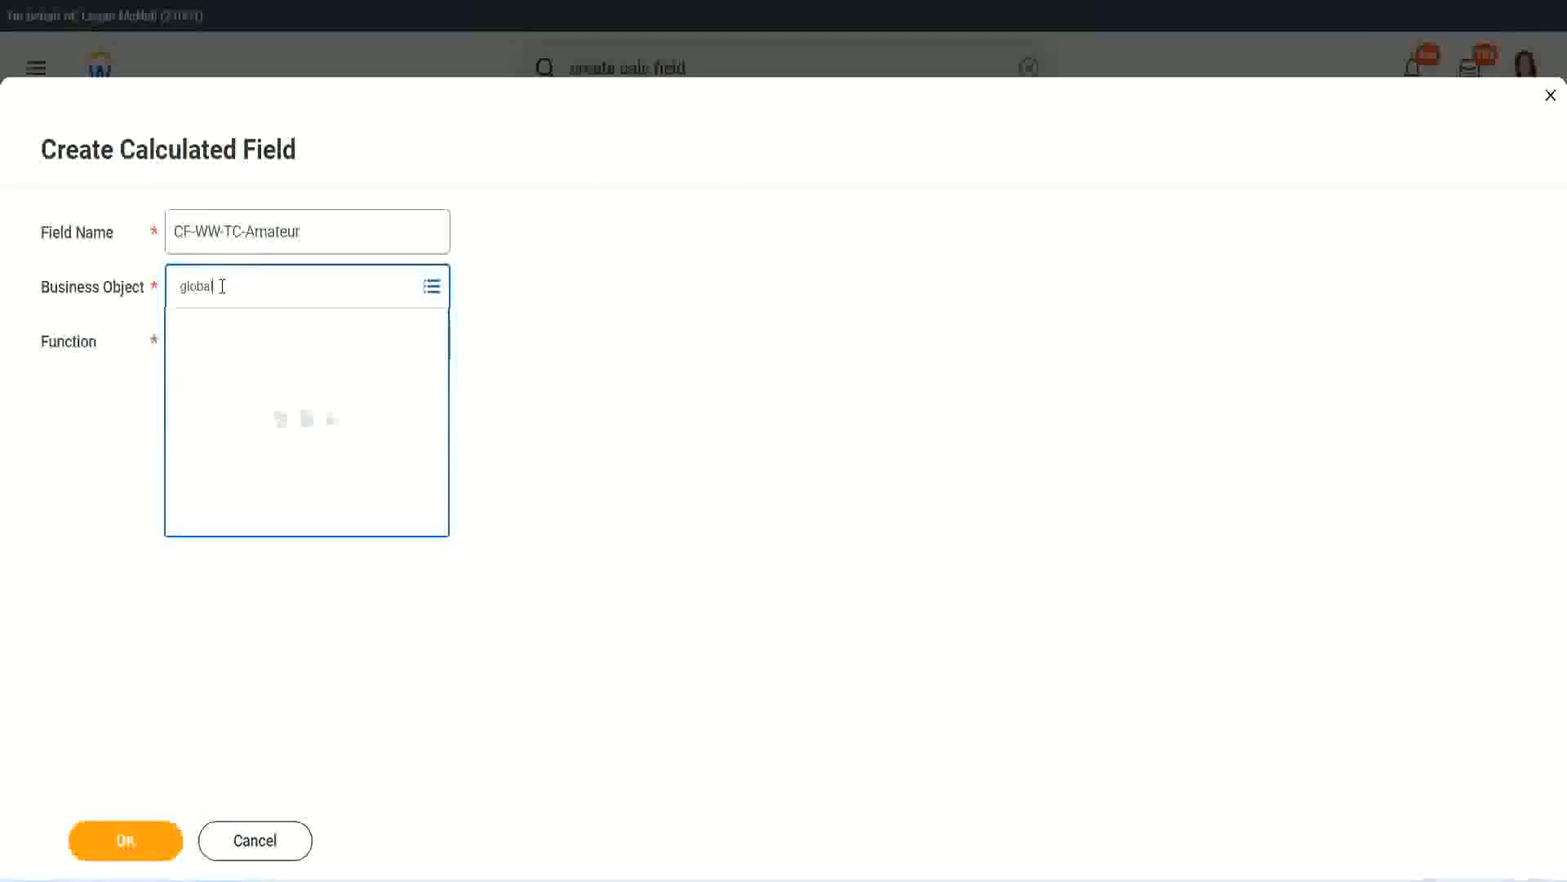
left_click(246, 390)
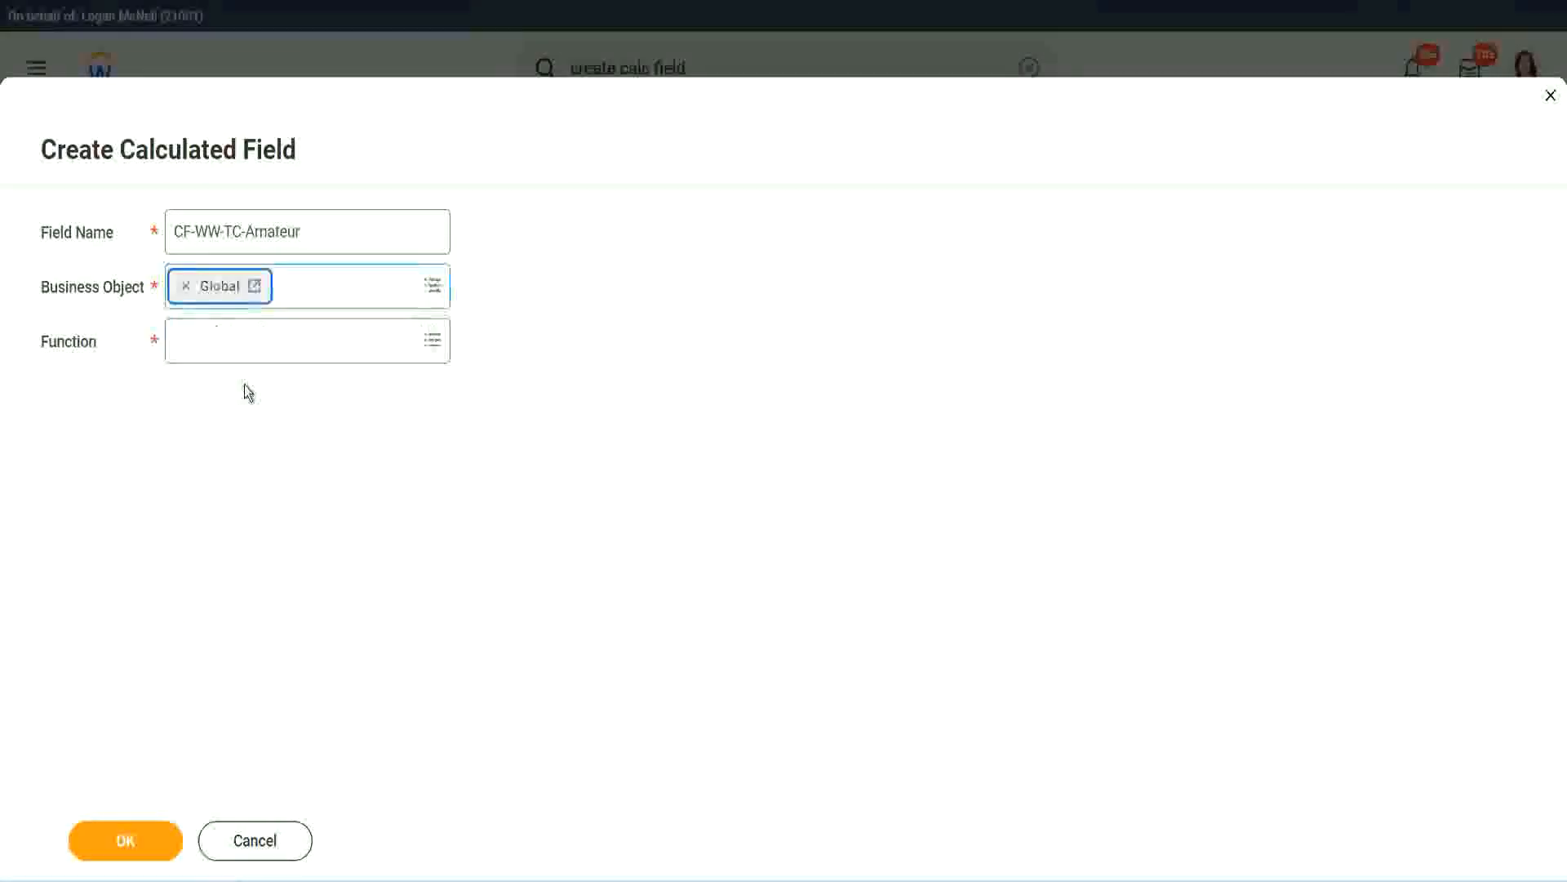
Copy the word Amateur from the end of the new field's name
left_click_drag(303, 233, 287, 233)
left_click_drag(53, 153, 52, 155)
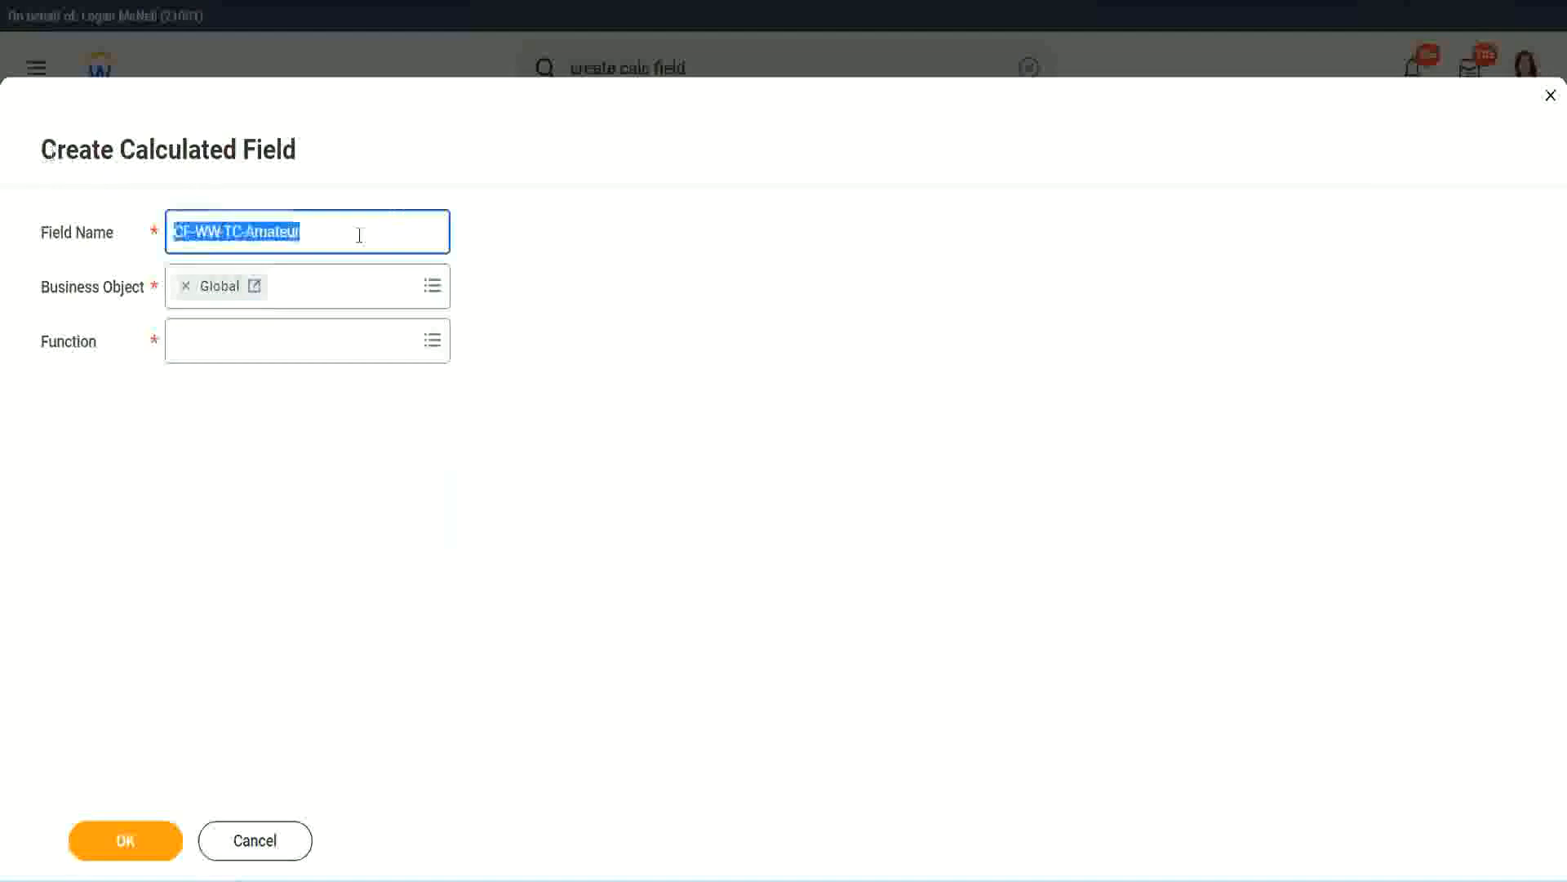
left_click(341, 237)
double_click(270, 231)
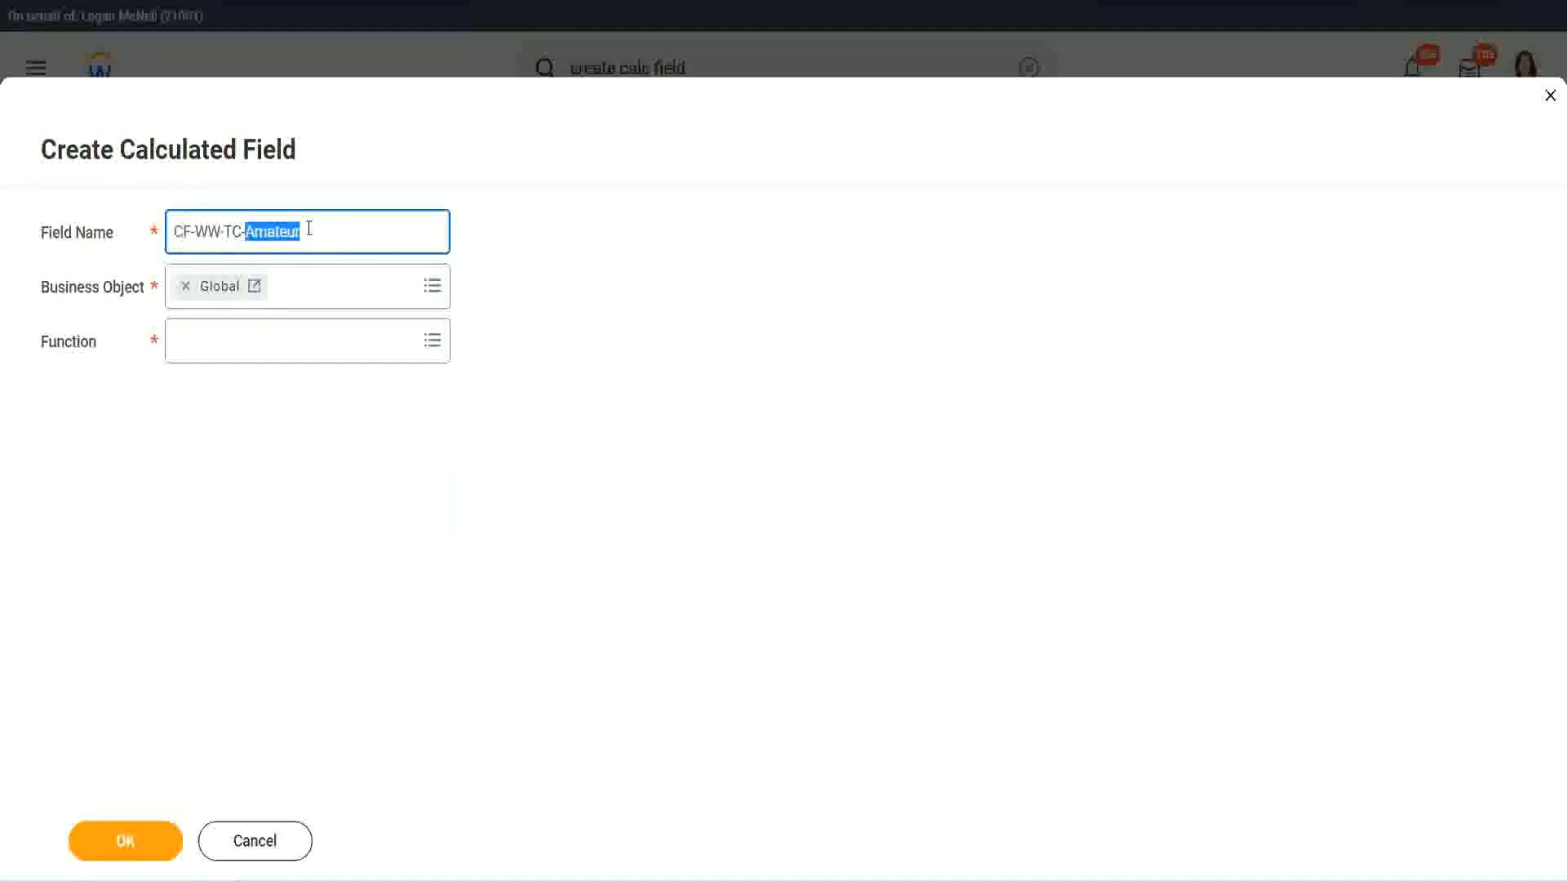
left_click(325, 228)
double_click(293, 235)
key("ctrl+c")
Choose Text Constant as the new field's function and continue to its definition
left_click(215, 340)
type("text c")
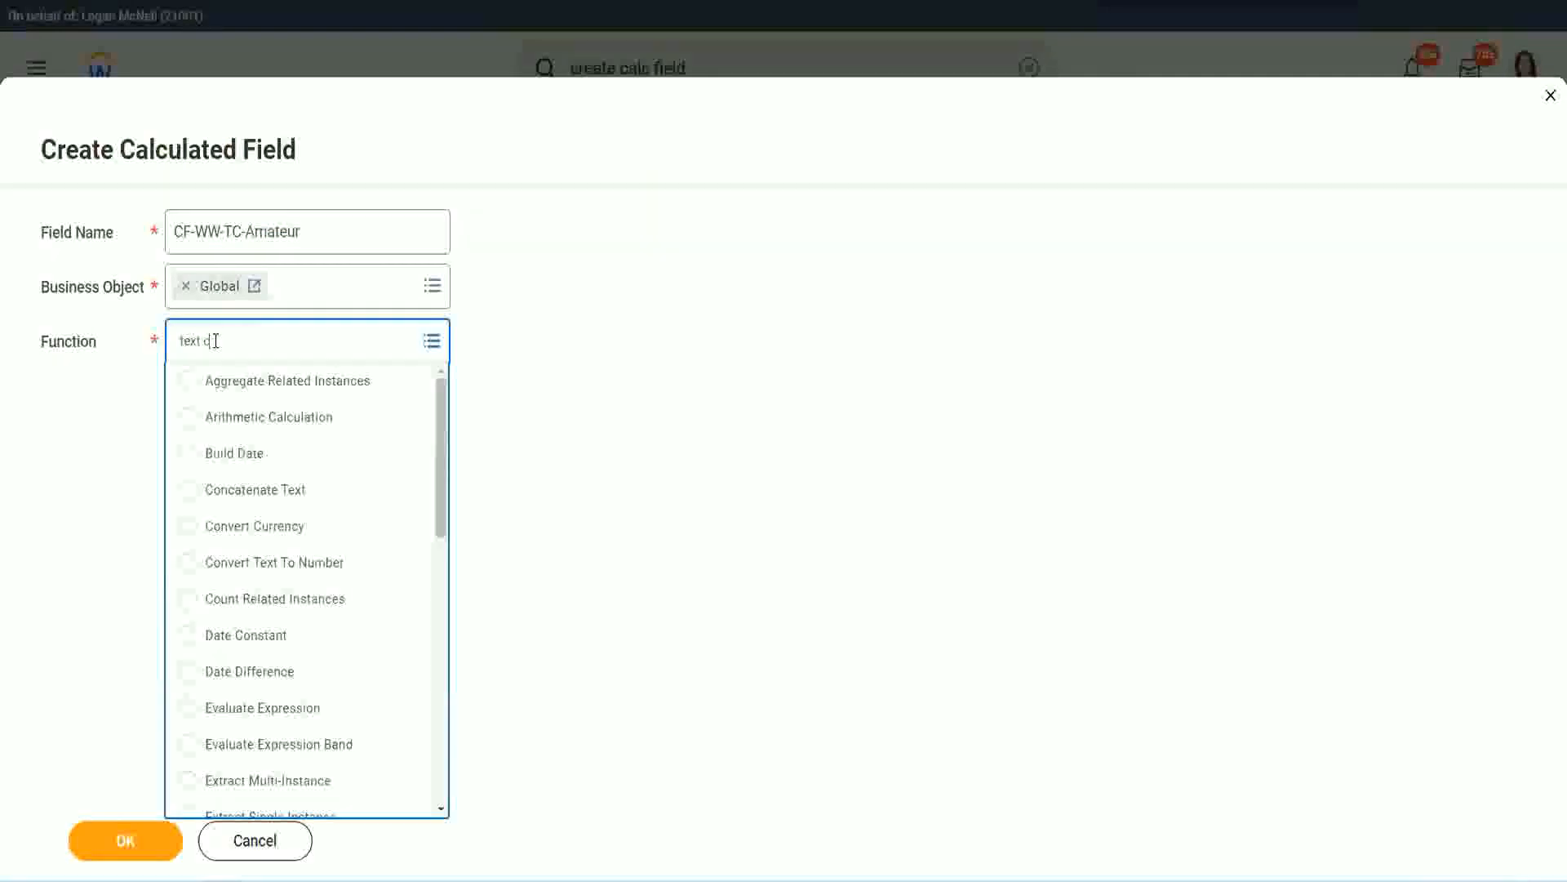
type("onst")
key("Return")
left_click(130, 854)
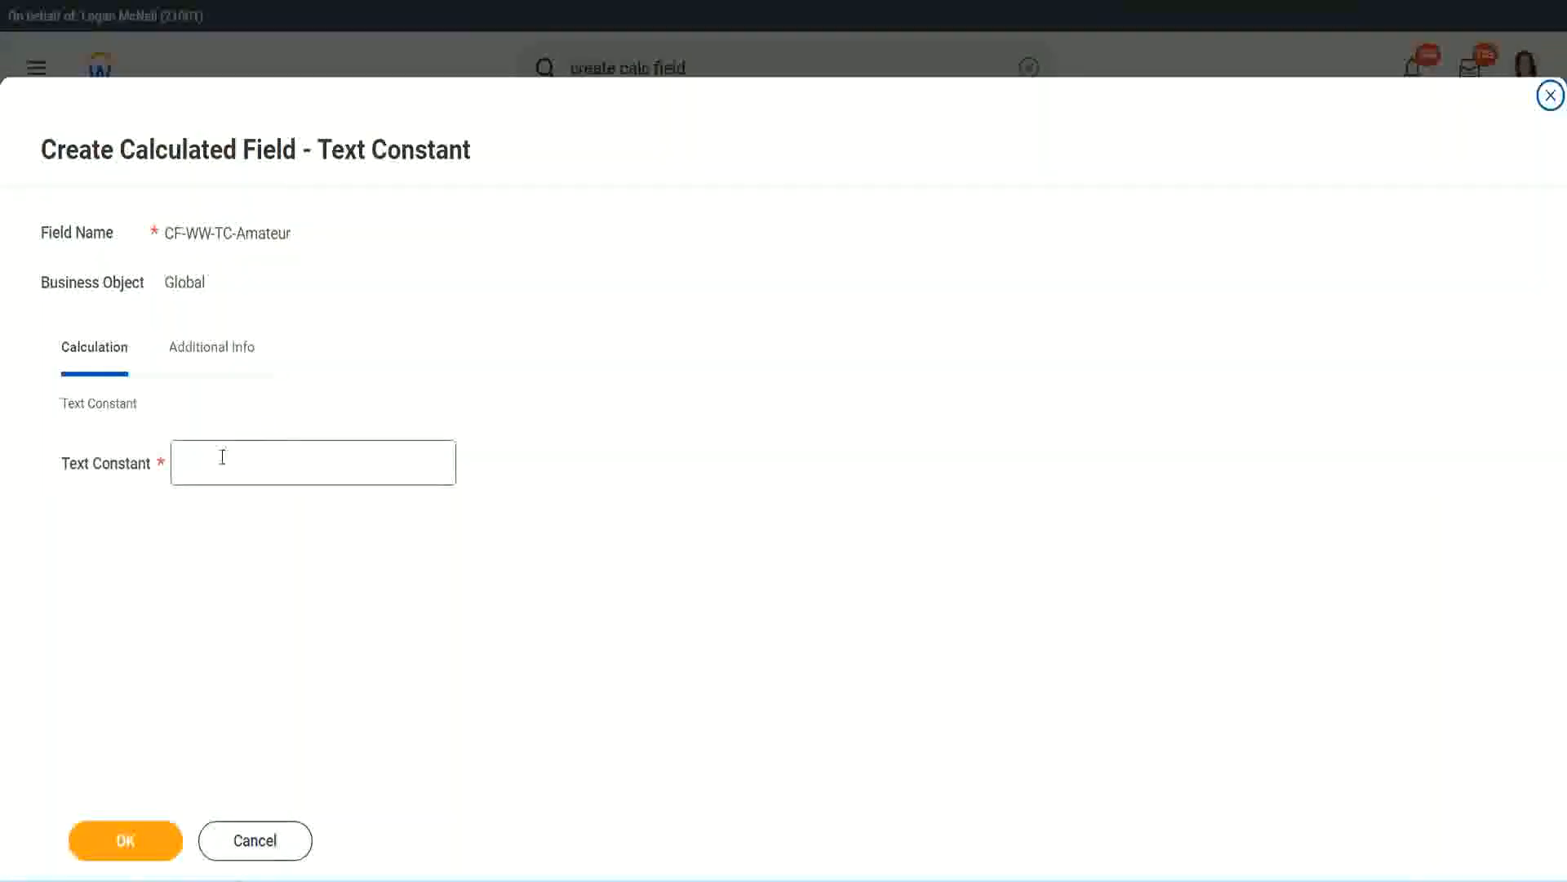
Set the text constant to Amateur and save the field as the first row's return value
left_click(252, 459)
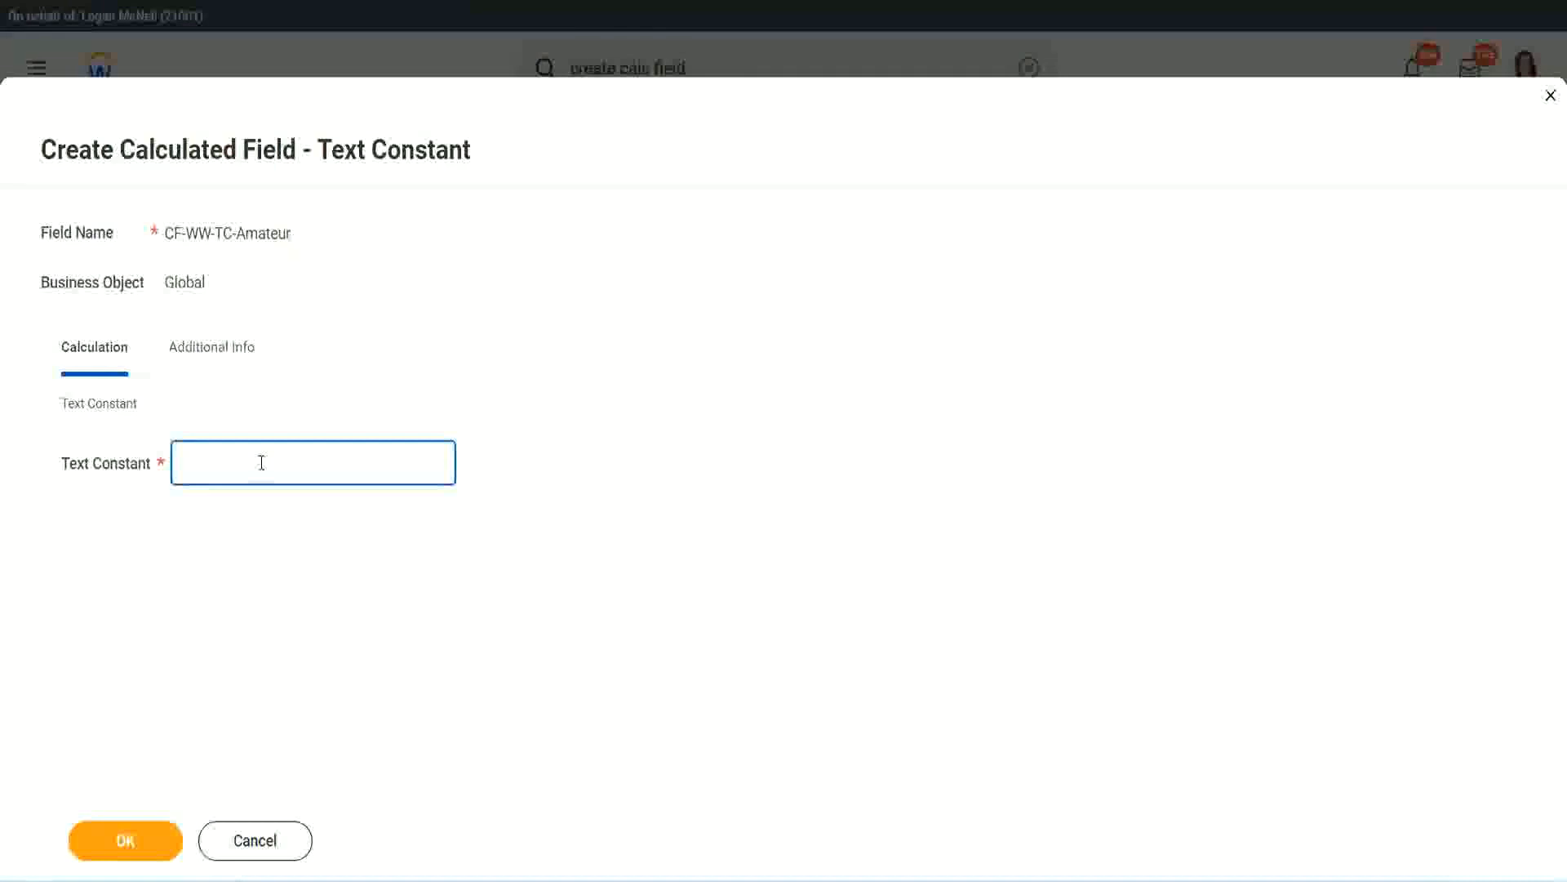
key("ctrl+v")
left_click(123, 842)
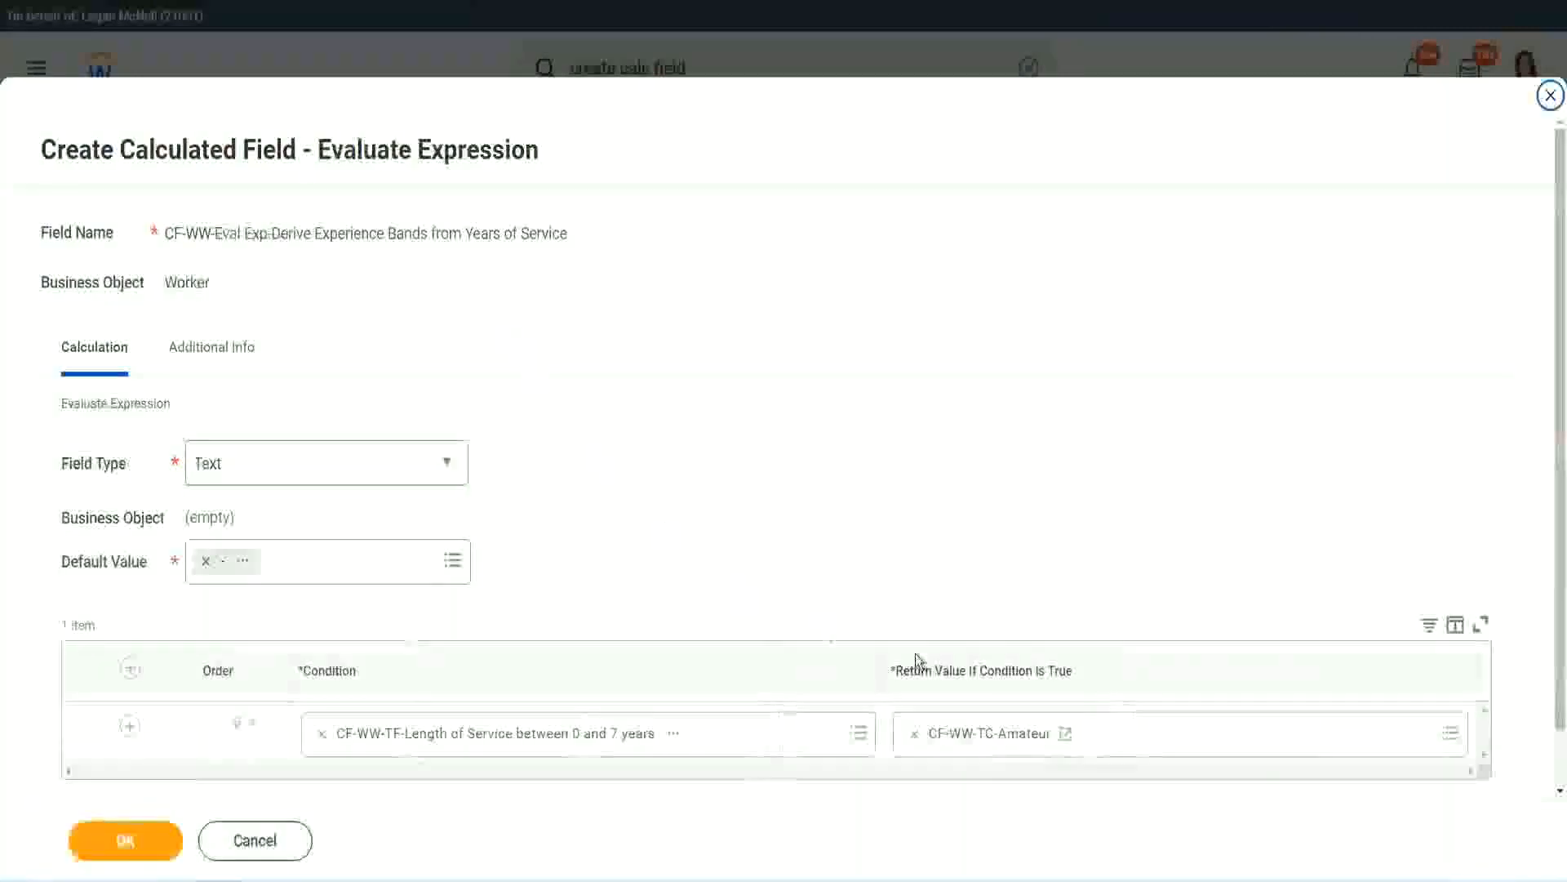
right_click(974, 740)
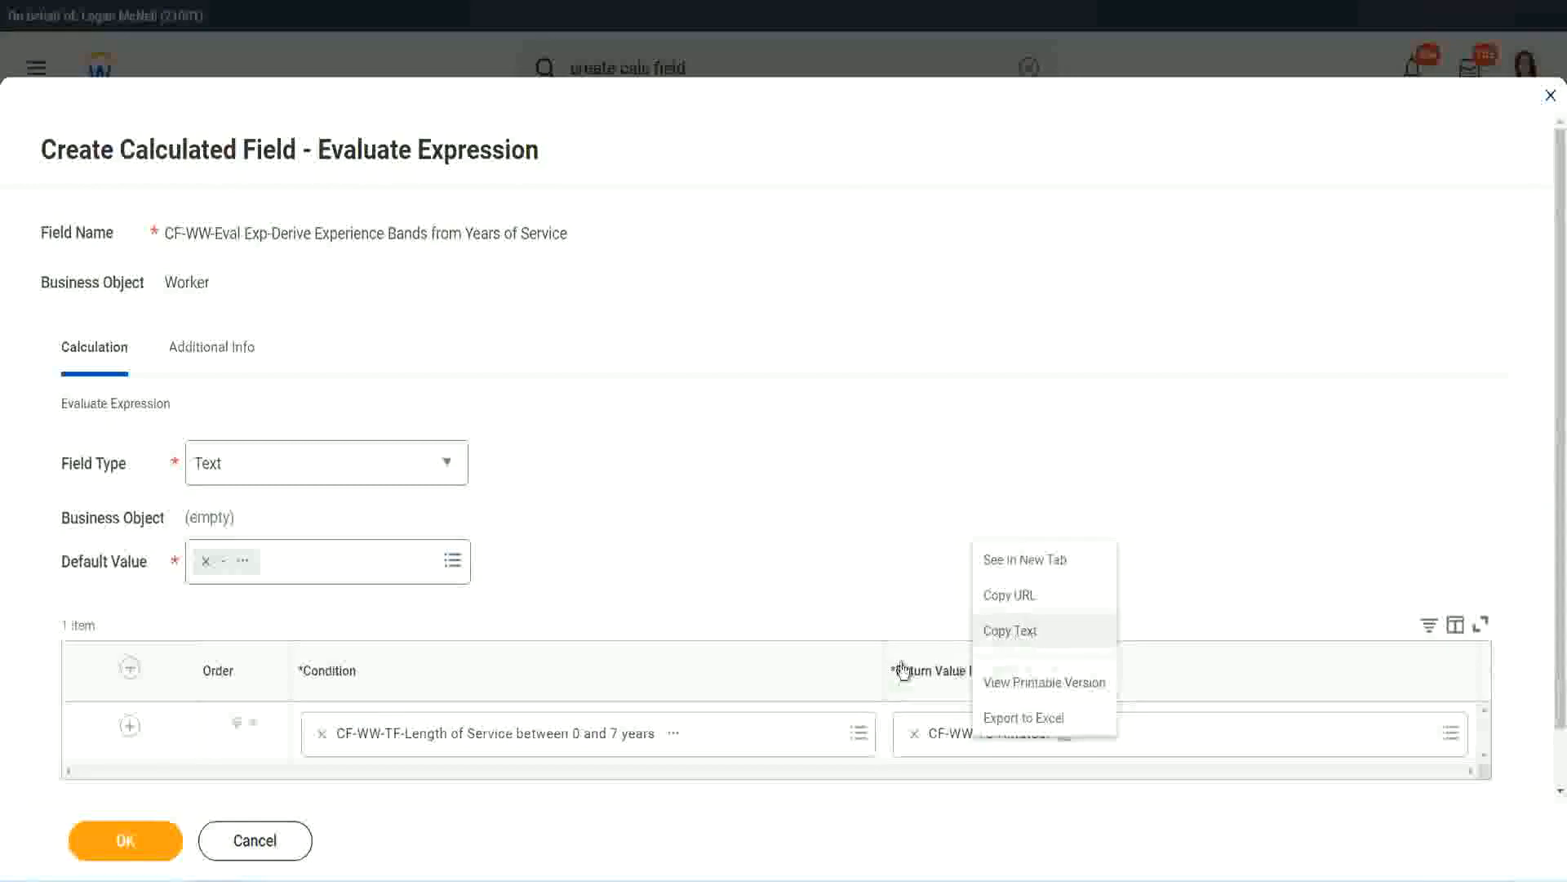
left_click(973, 740)
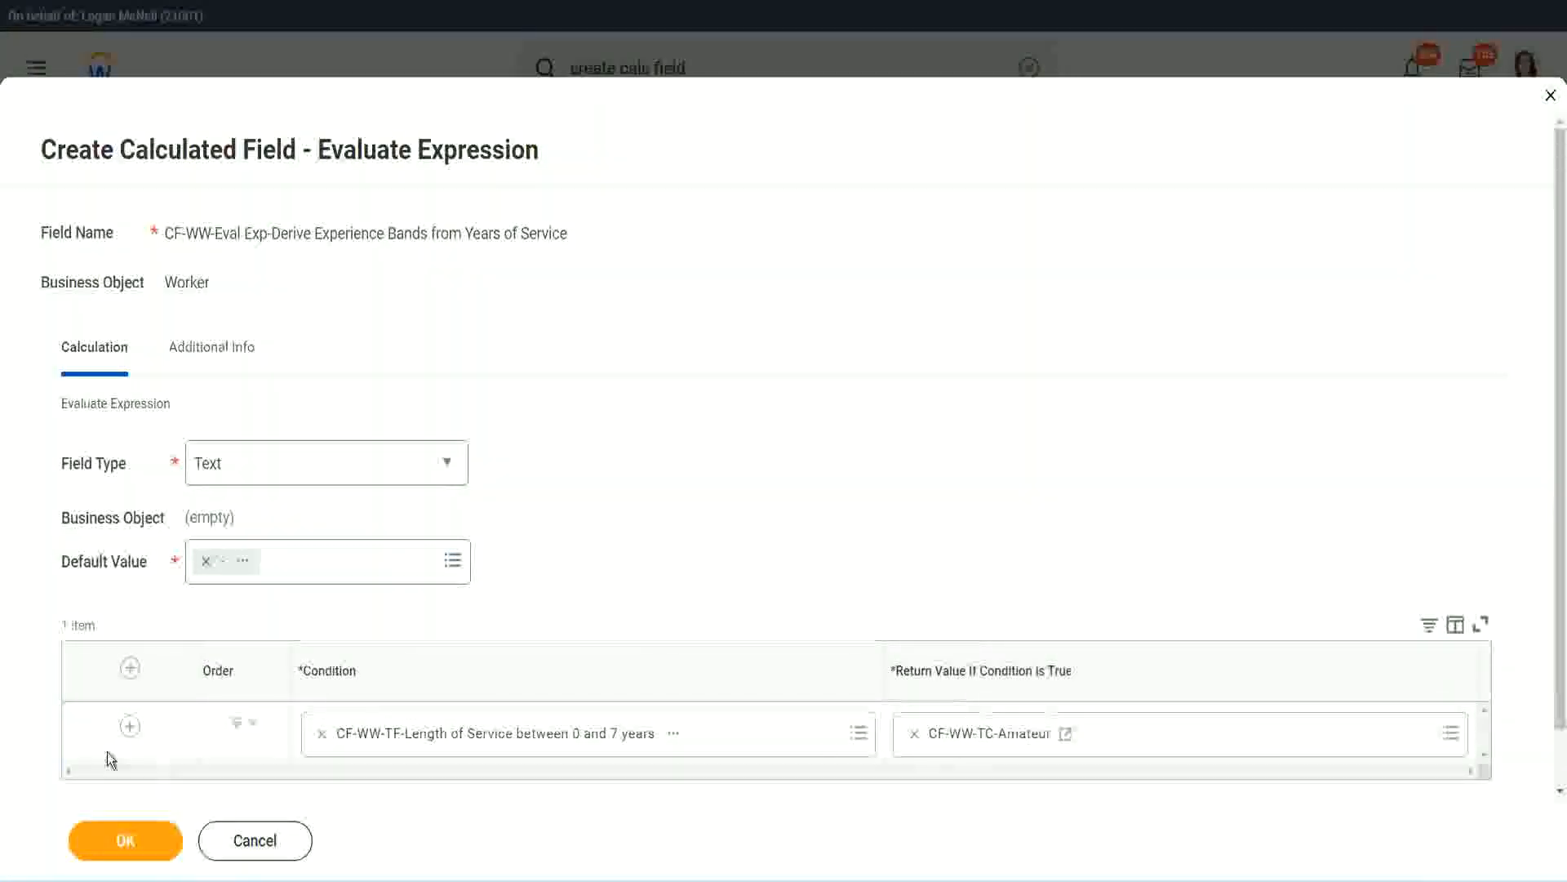
Add three empty condition rows below the Amateur row
left_click(129, 726)
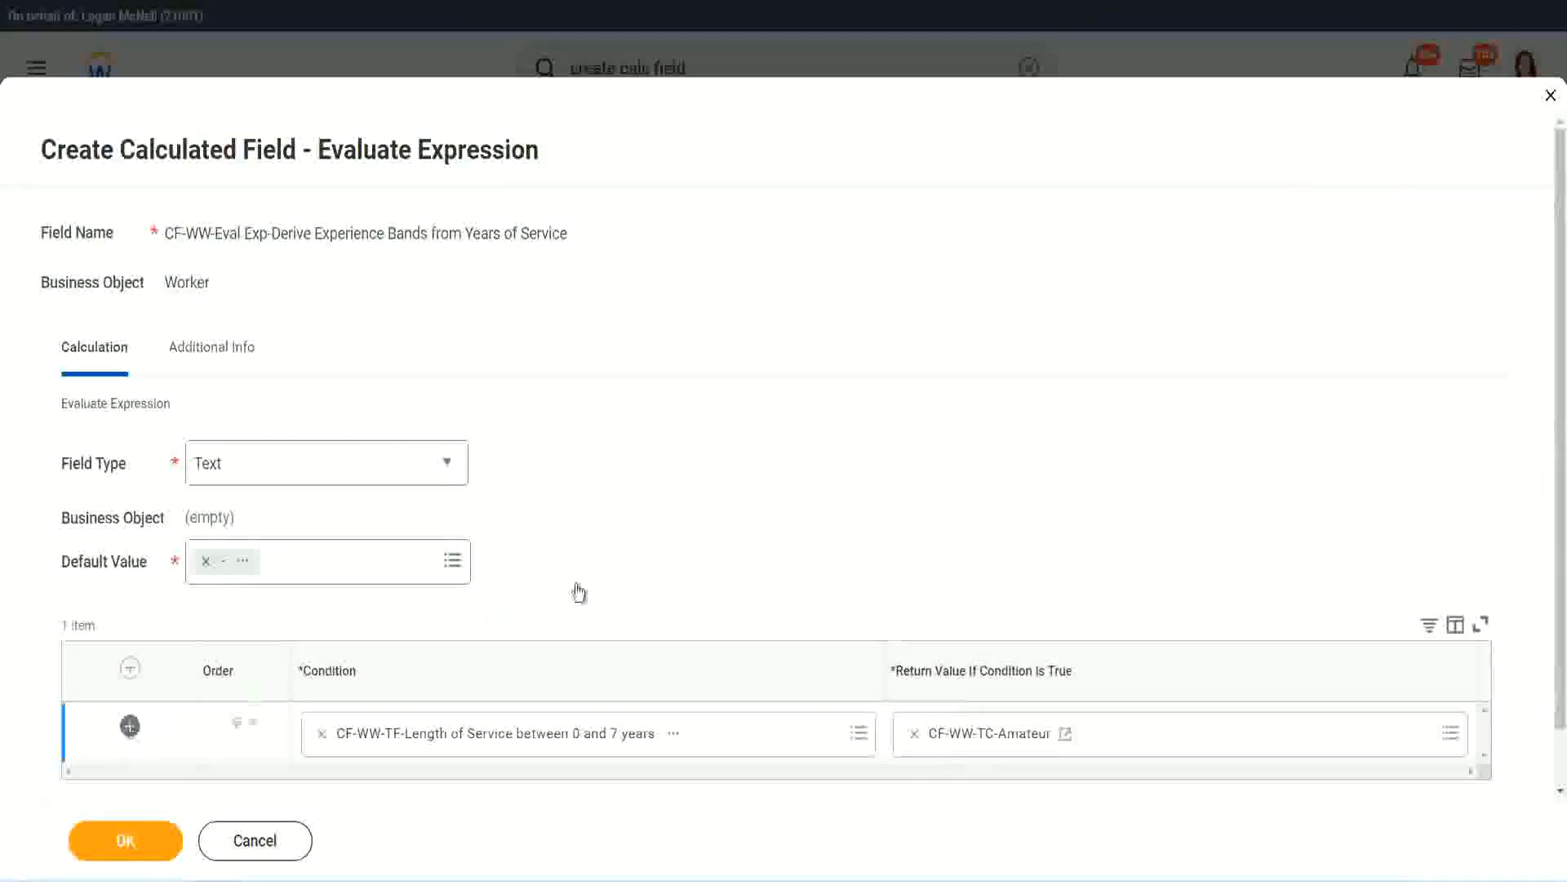
scroll(614, 574, "down", 2)
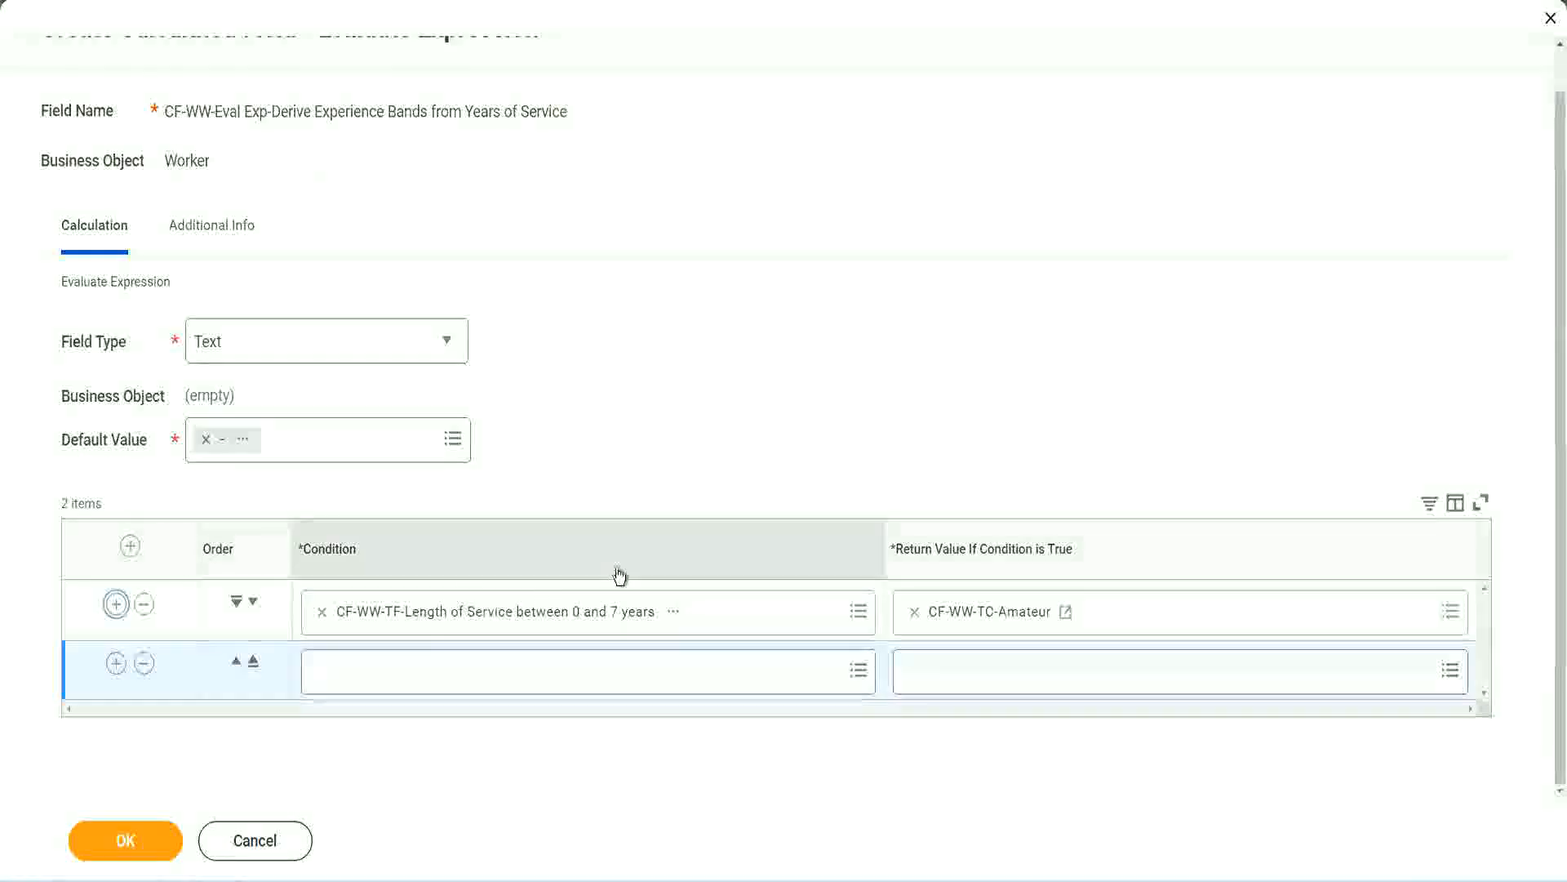
left_click(117, 665)
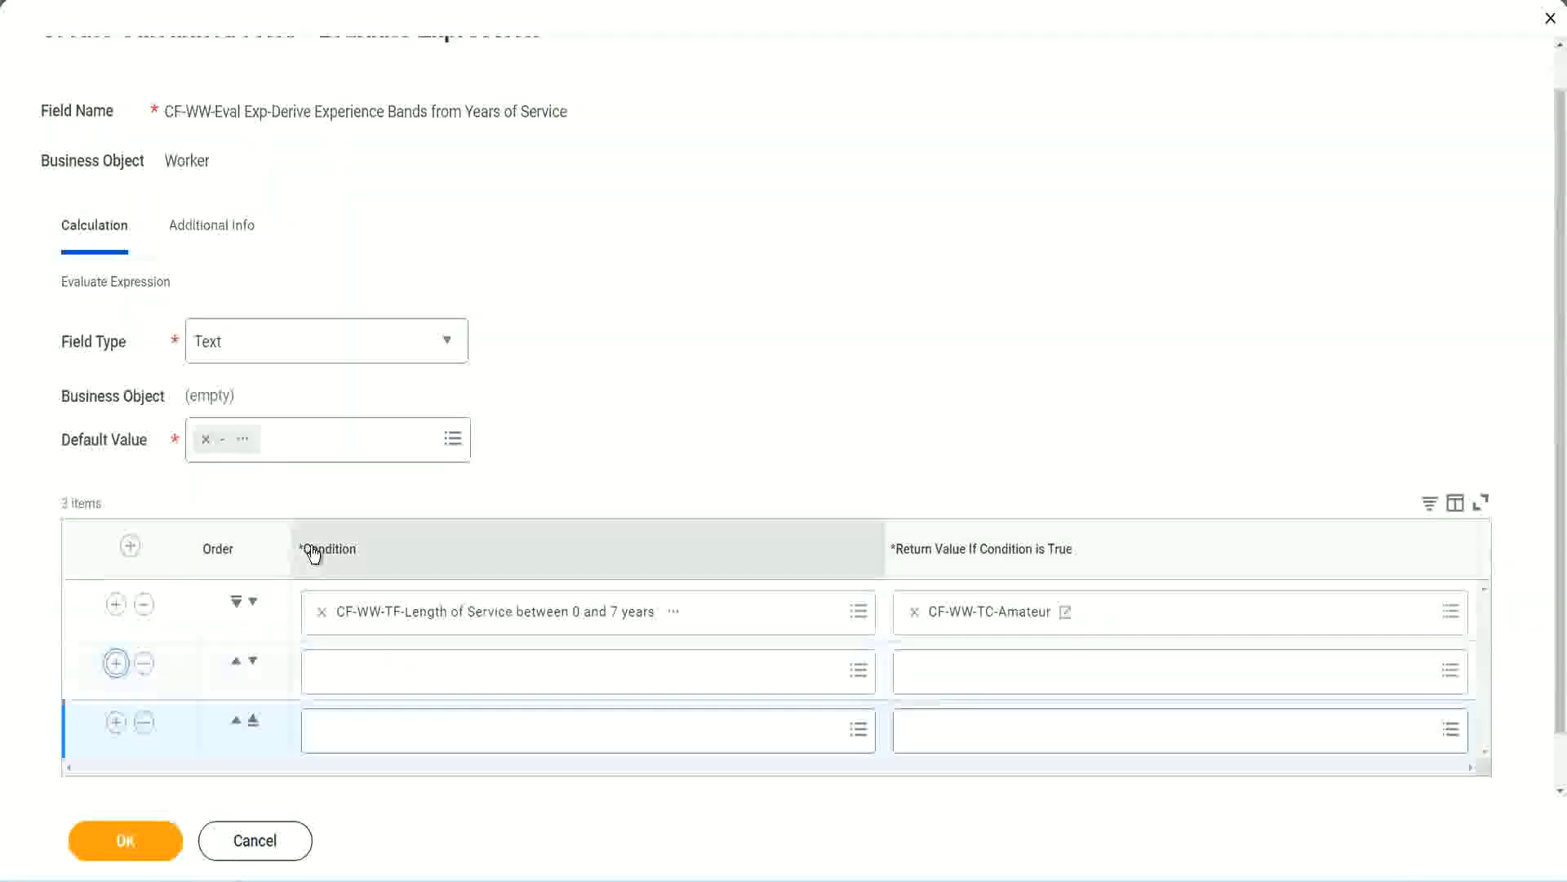
scroll(302, 587, "down", 2)
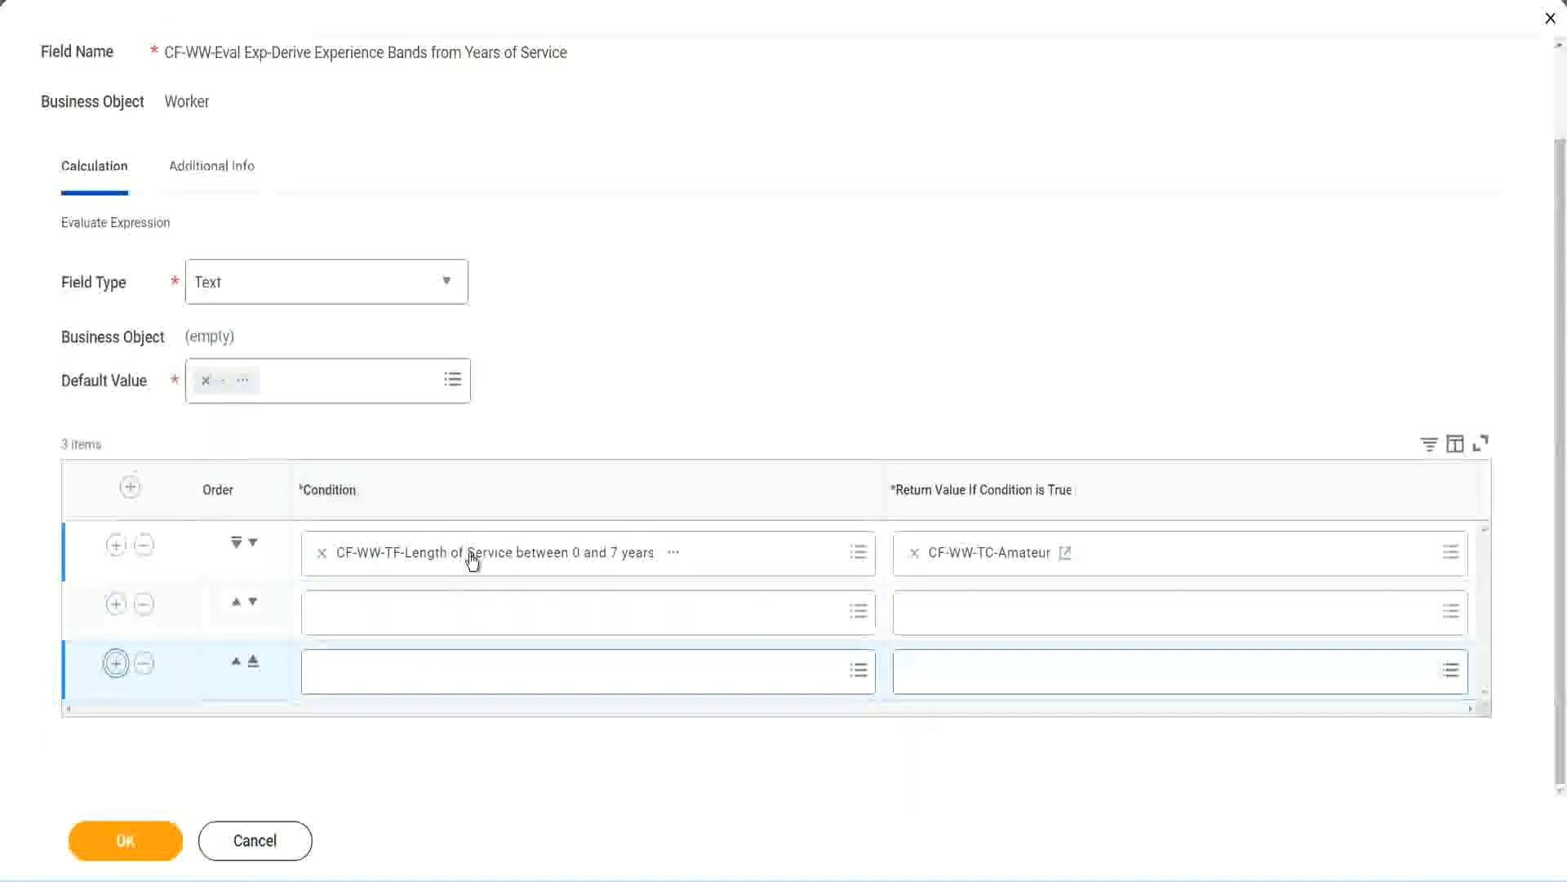
key("Return")
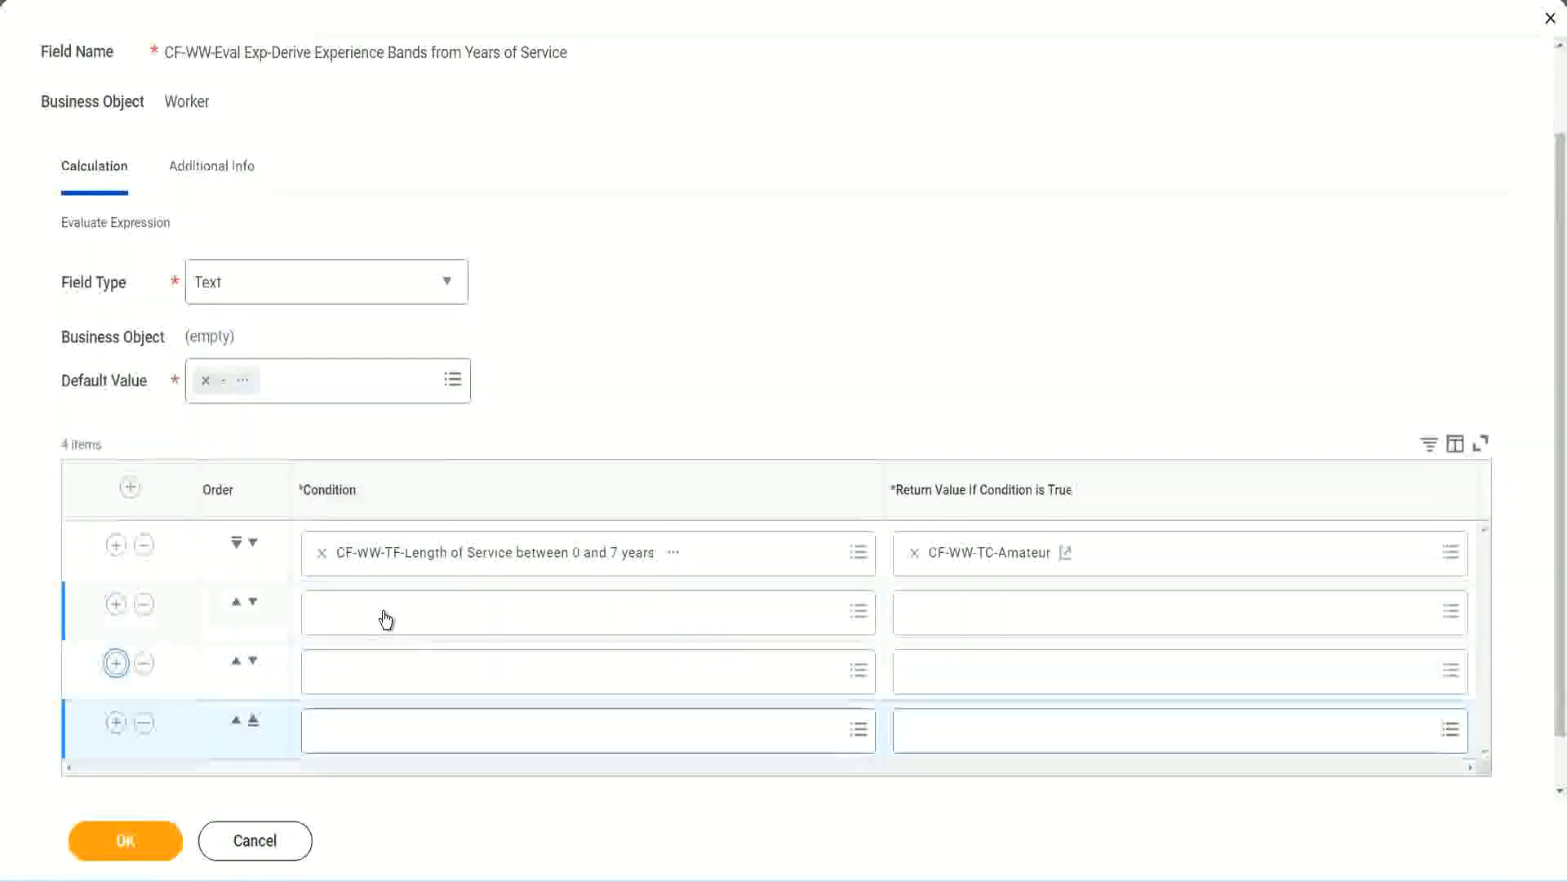
Set the second row's condition to CF-WW-TF-Length of Service between 8 and 15 years, searching for cf-ww-tf
left_click(386, 616)
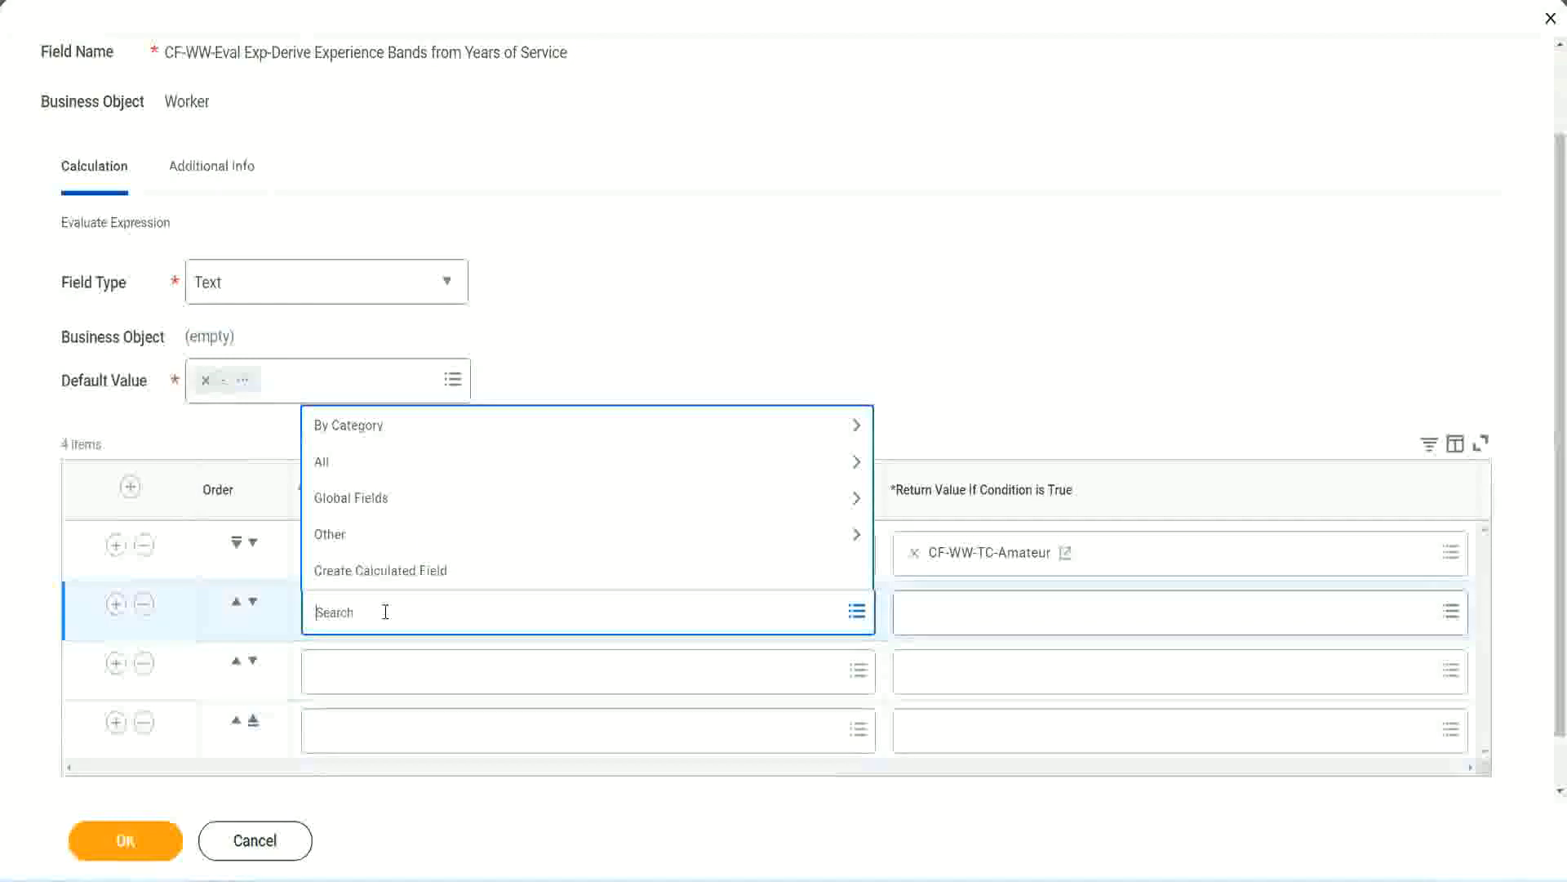
type("cf-ww")
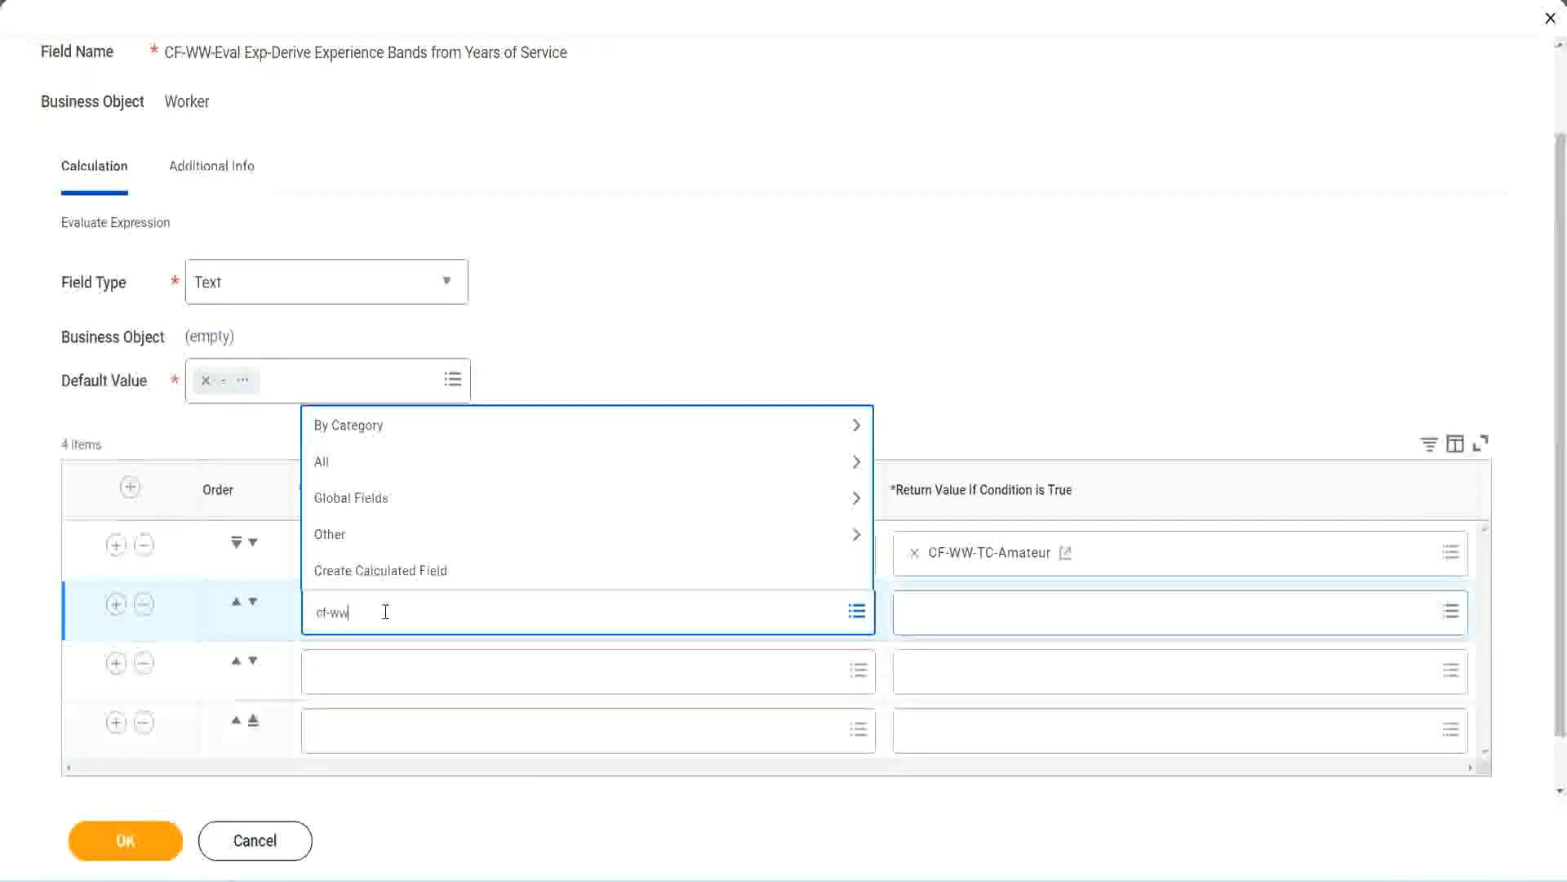
type("-tf")
key("Return")
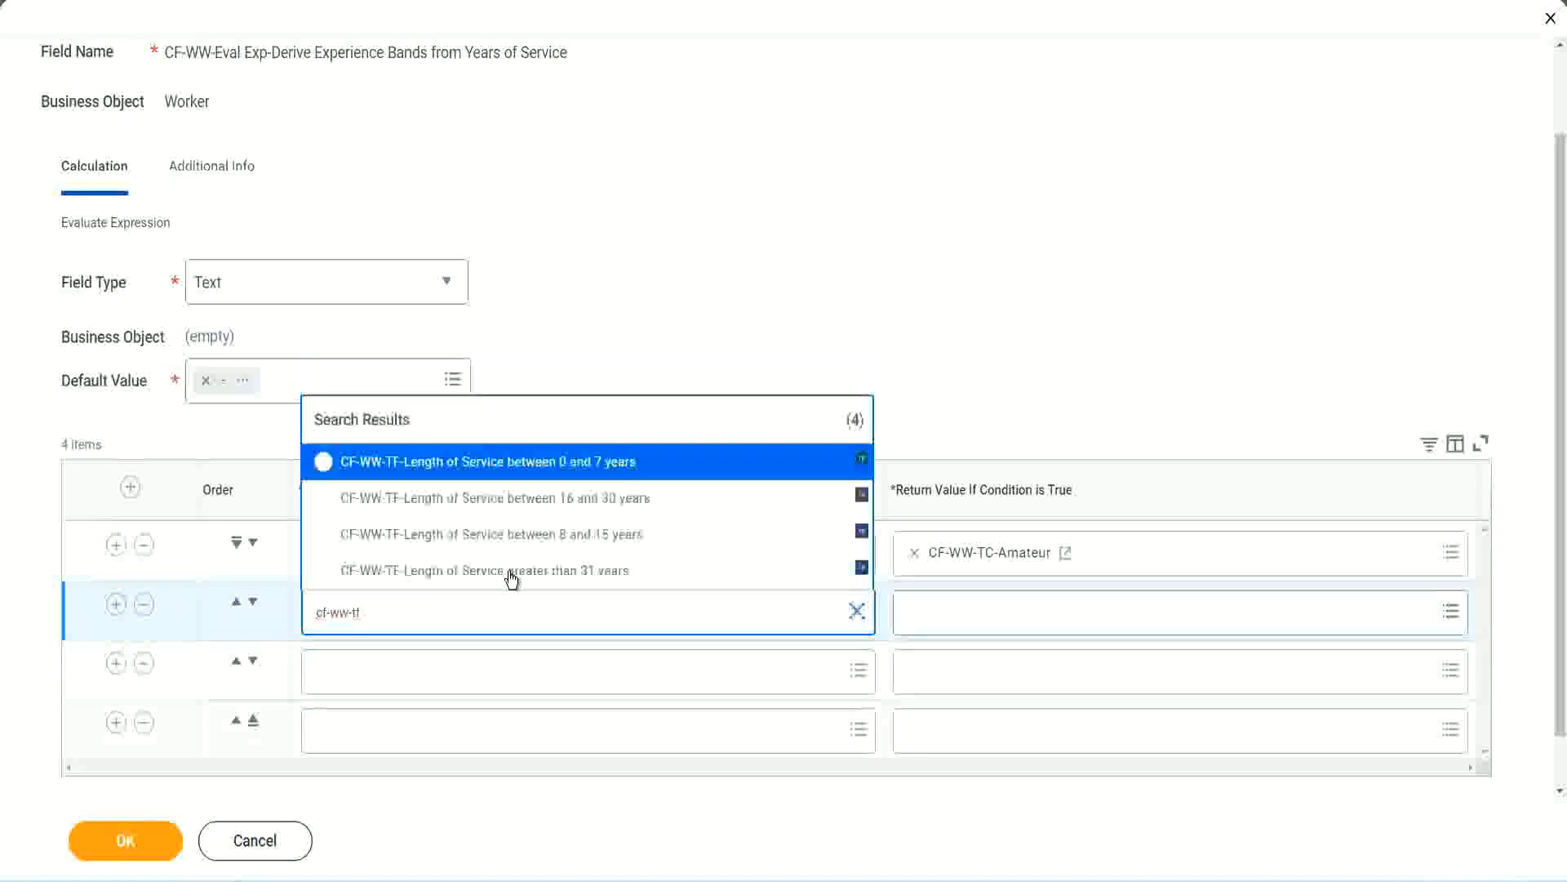
left_click(605, 538)
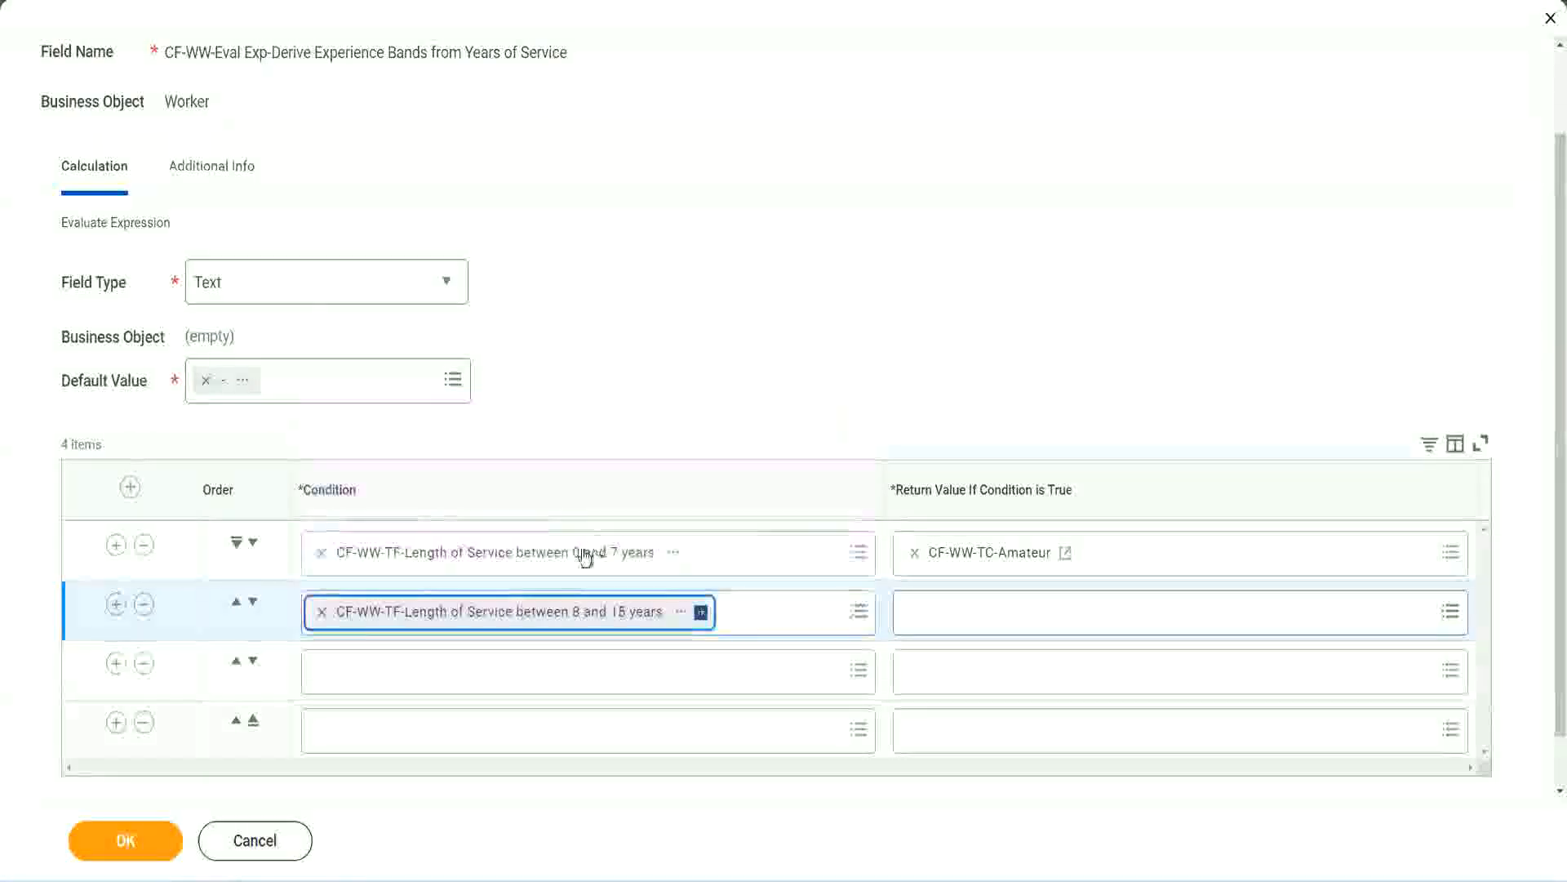
Set the third row's condition to CF-WW-TF-Length of Service between 16 and 30 years, searching for cf-ww-tf
left_click(395, 671)
type("cf")
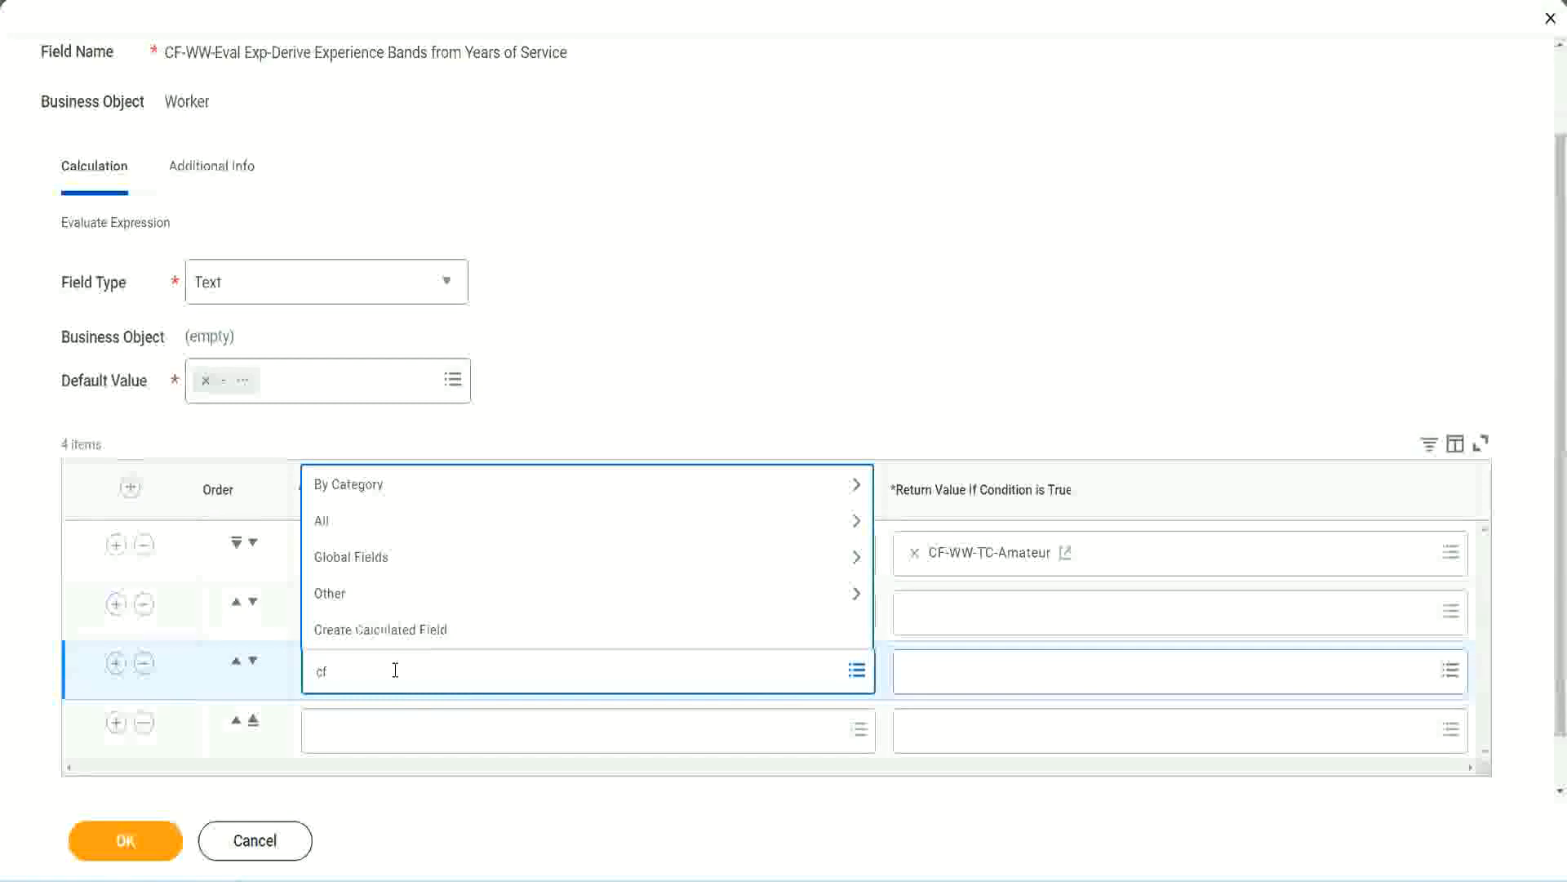
type("-ww-tf")
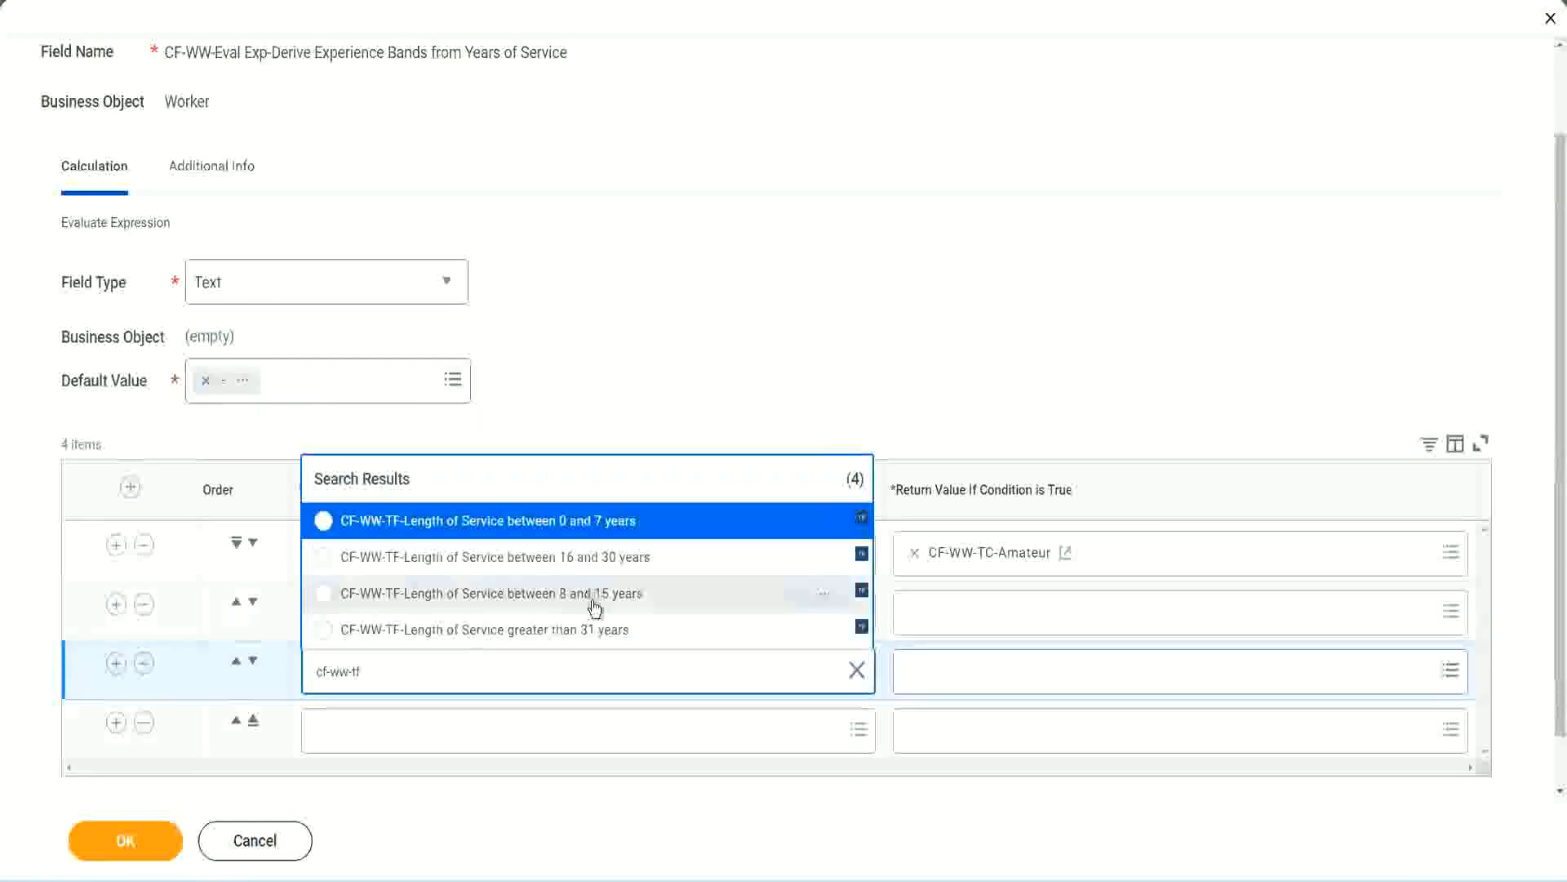
left_click(630, 567)
Set the fourth row's condition to CF-WW-TF-Length of Service greater than 31 years, searching for cf-ww tf 31
left_click(371, 732)
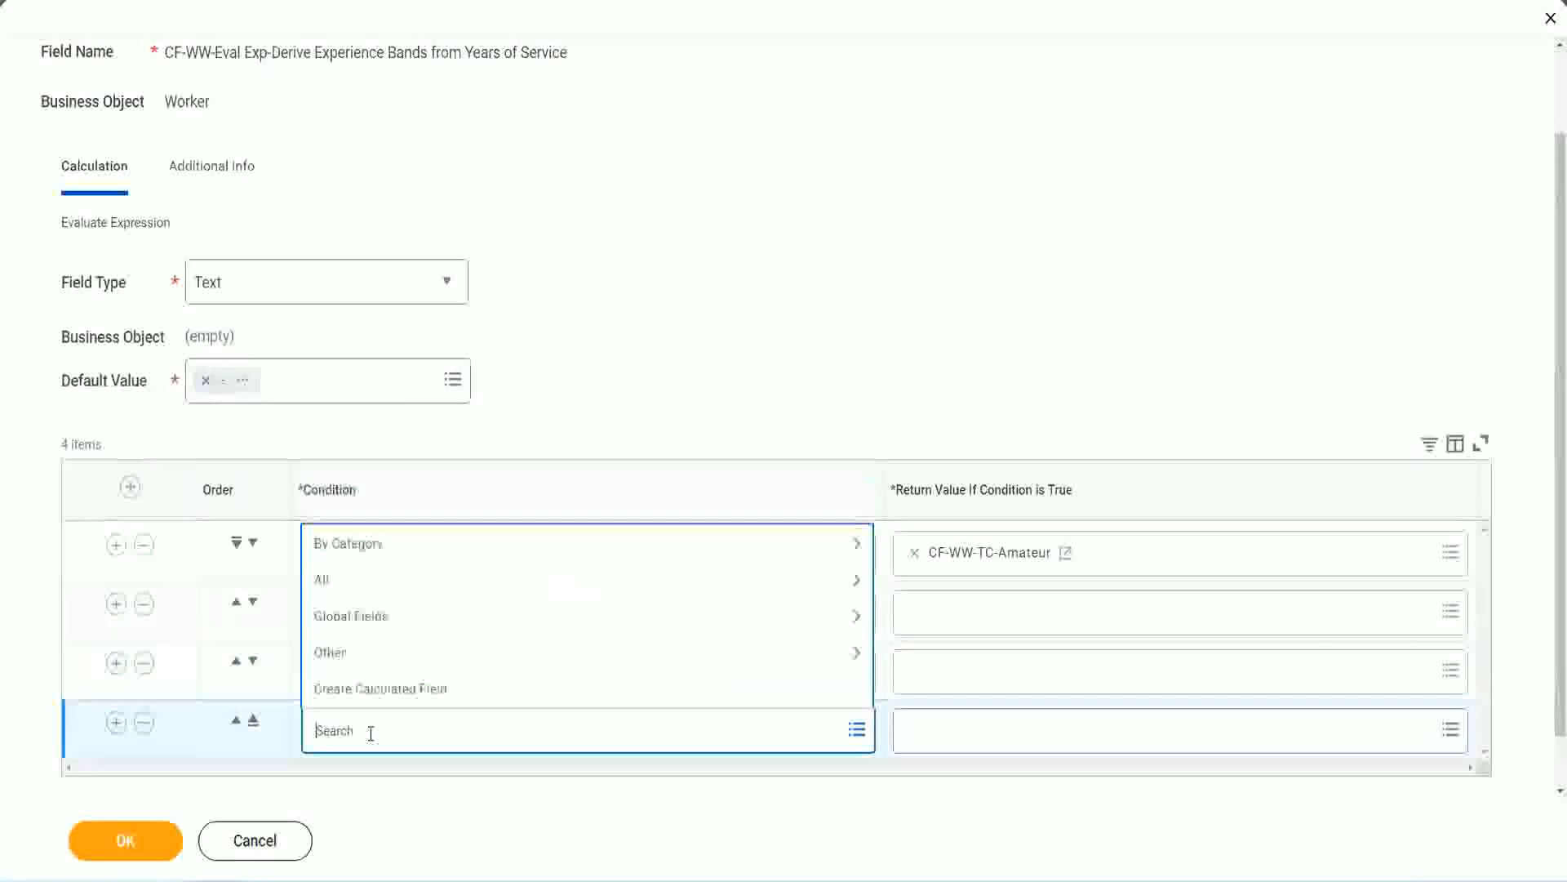
type("cf-ww")
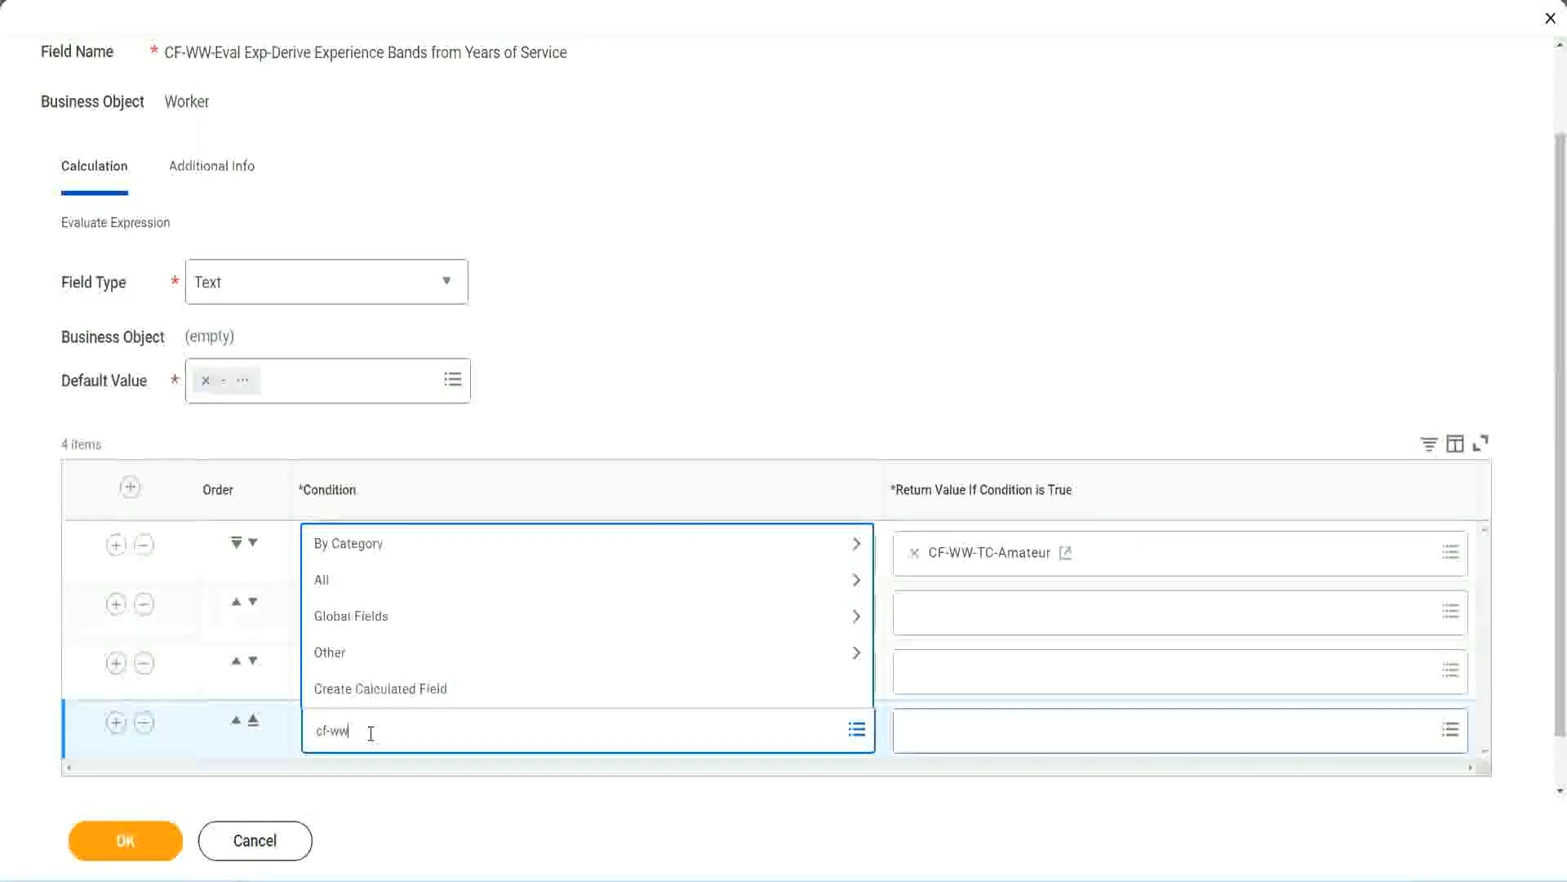
type(" tf 31")
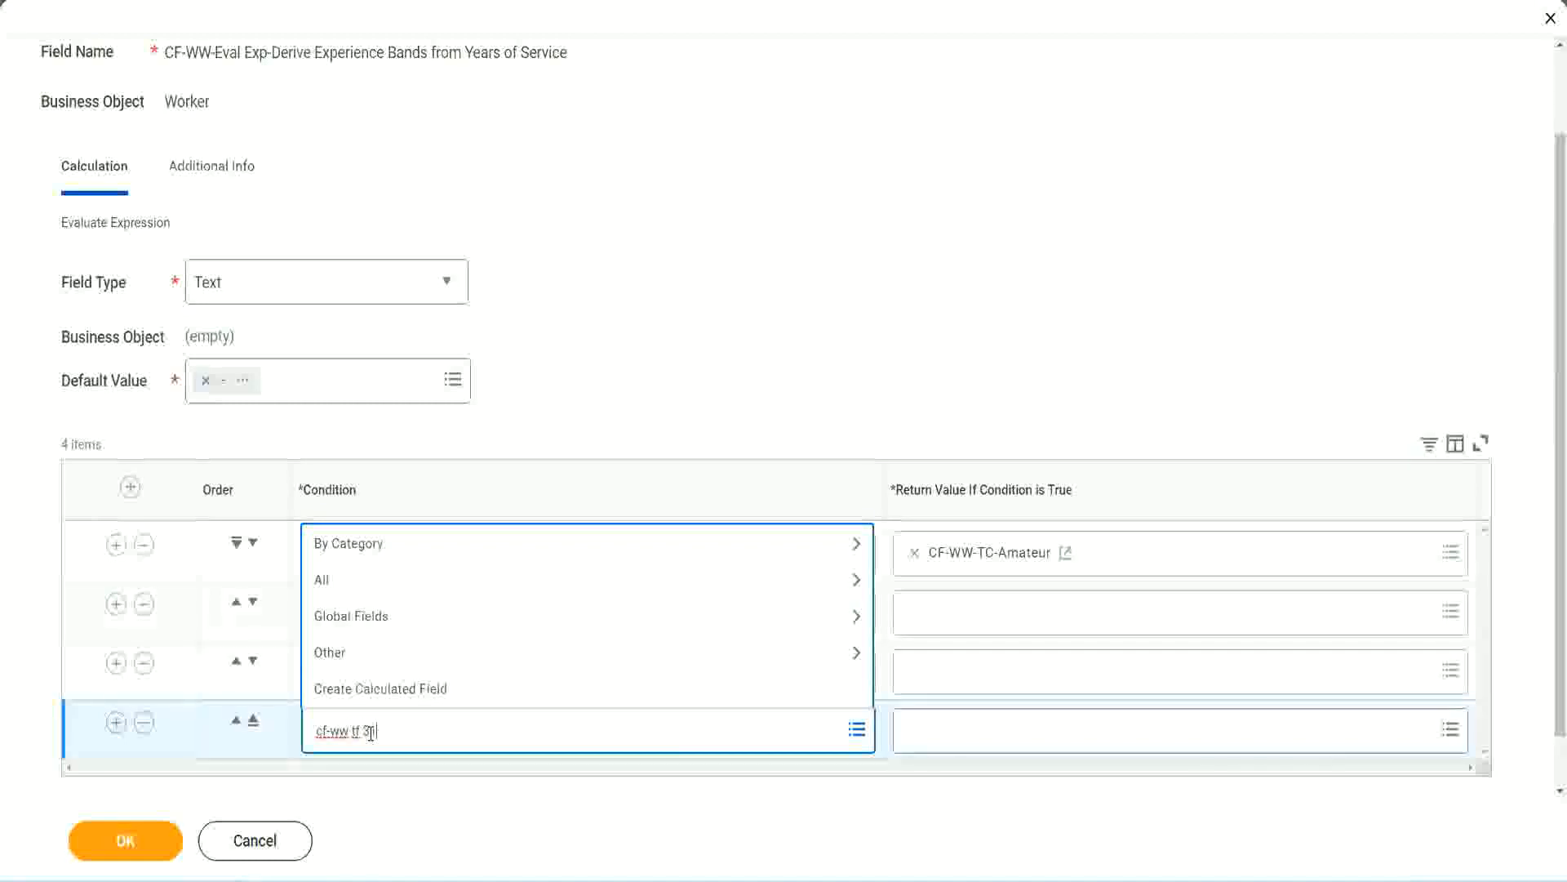
key("Return")
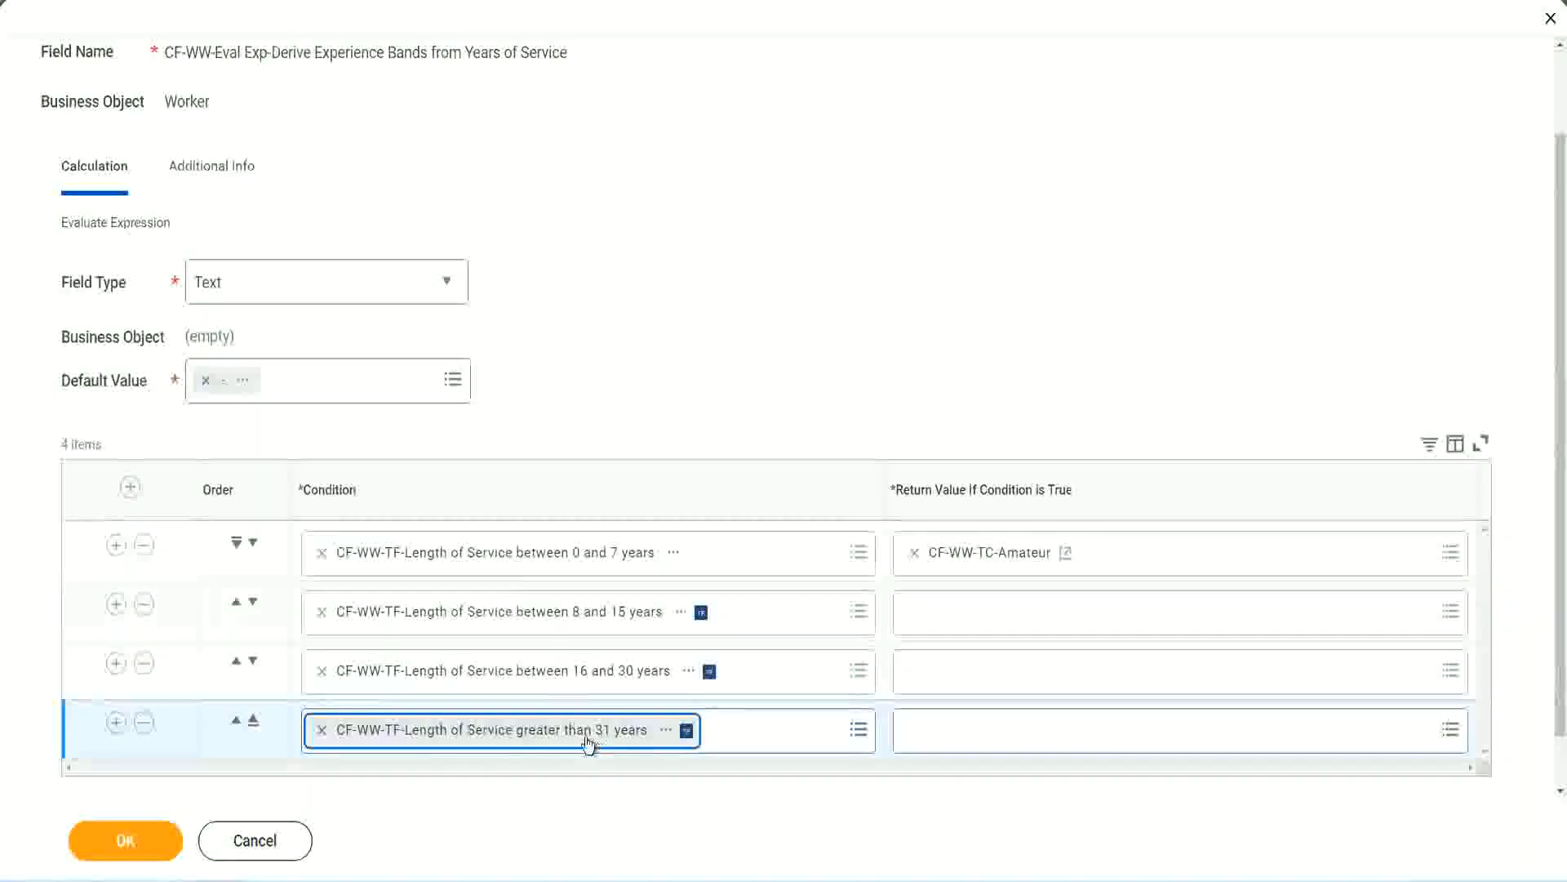
left_click(707, 346)
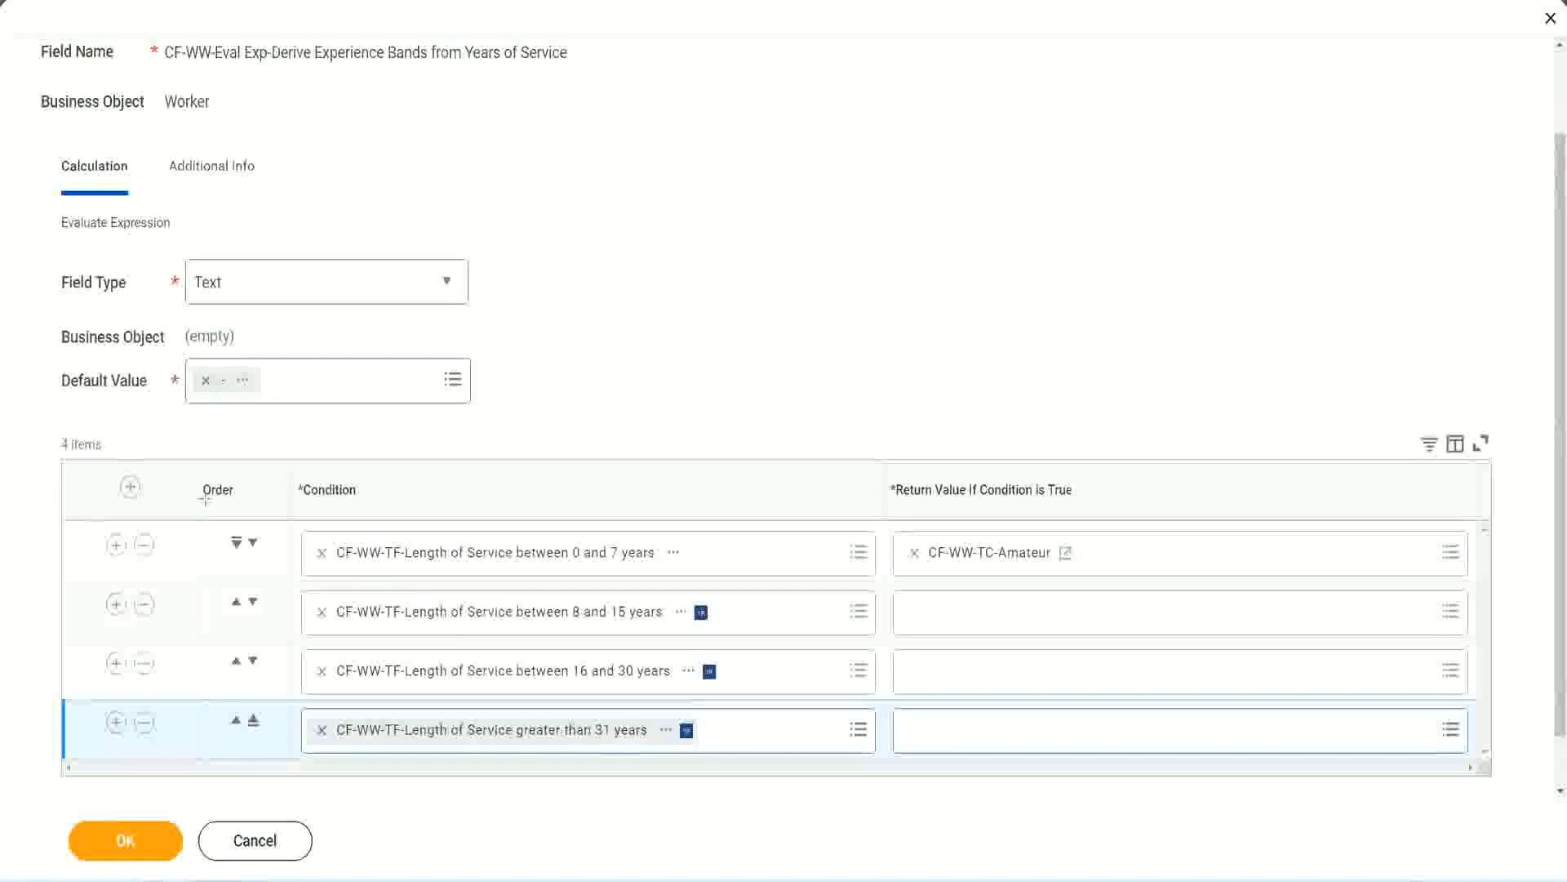
Try ordering the 8 to 15 years condition above the 0 to 7 years condition, and restore the original order
left_click_drag(176, 478, 173, 645)
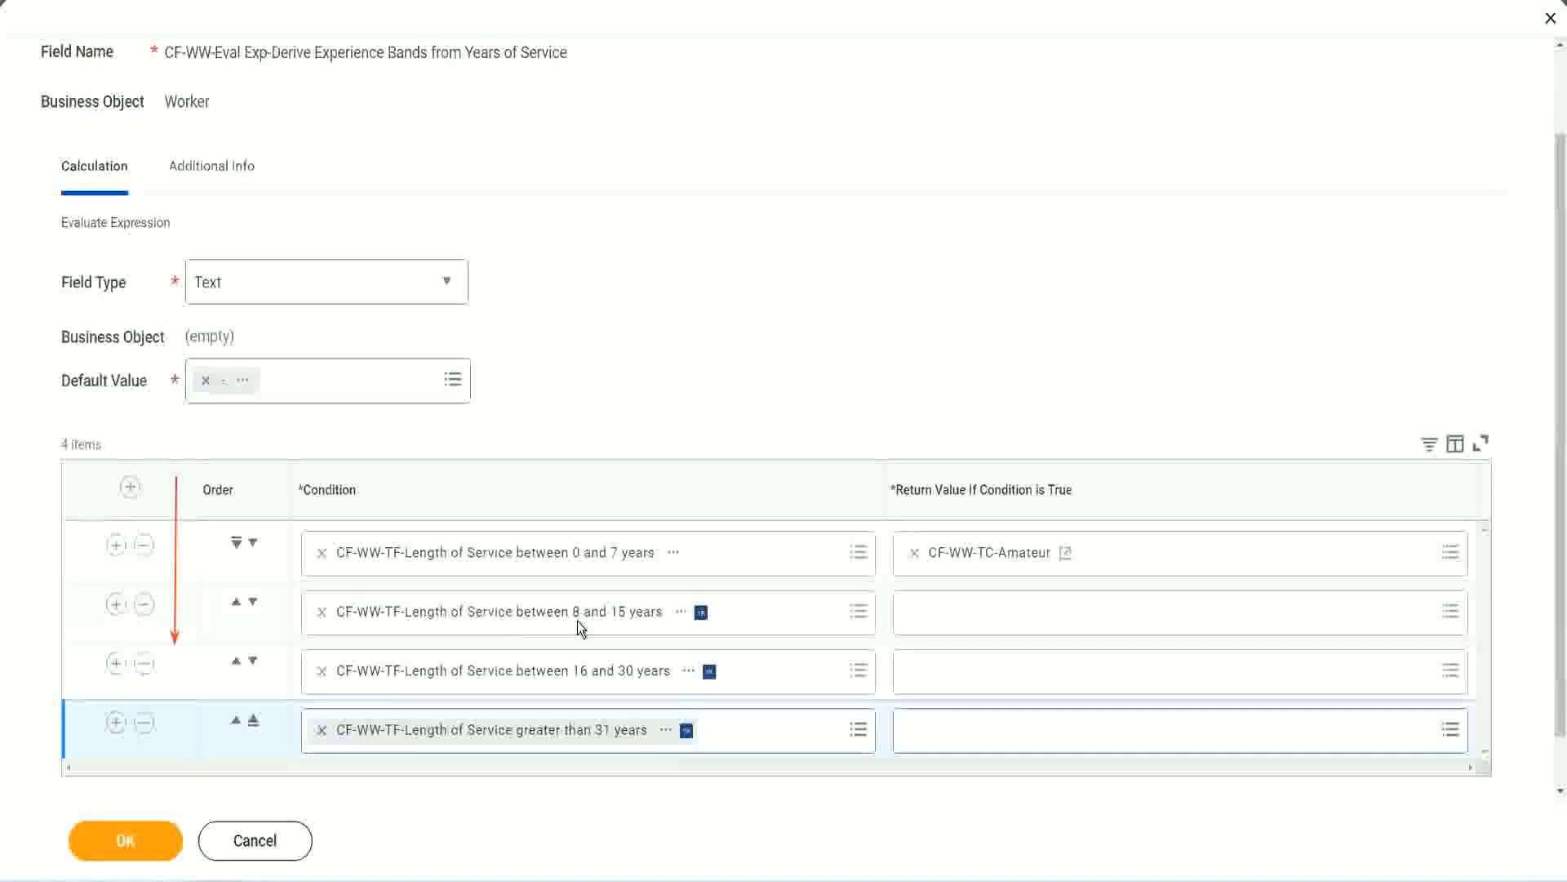
left_click(236, 604)
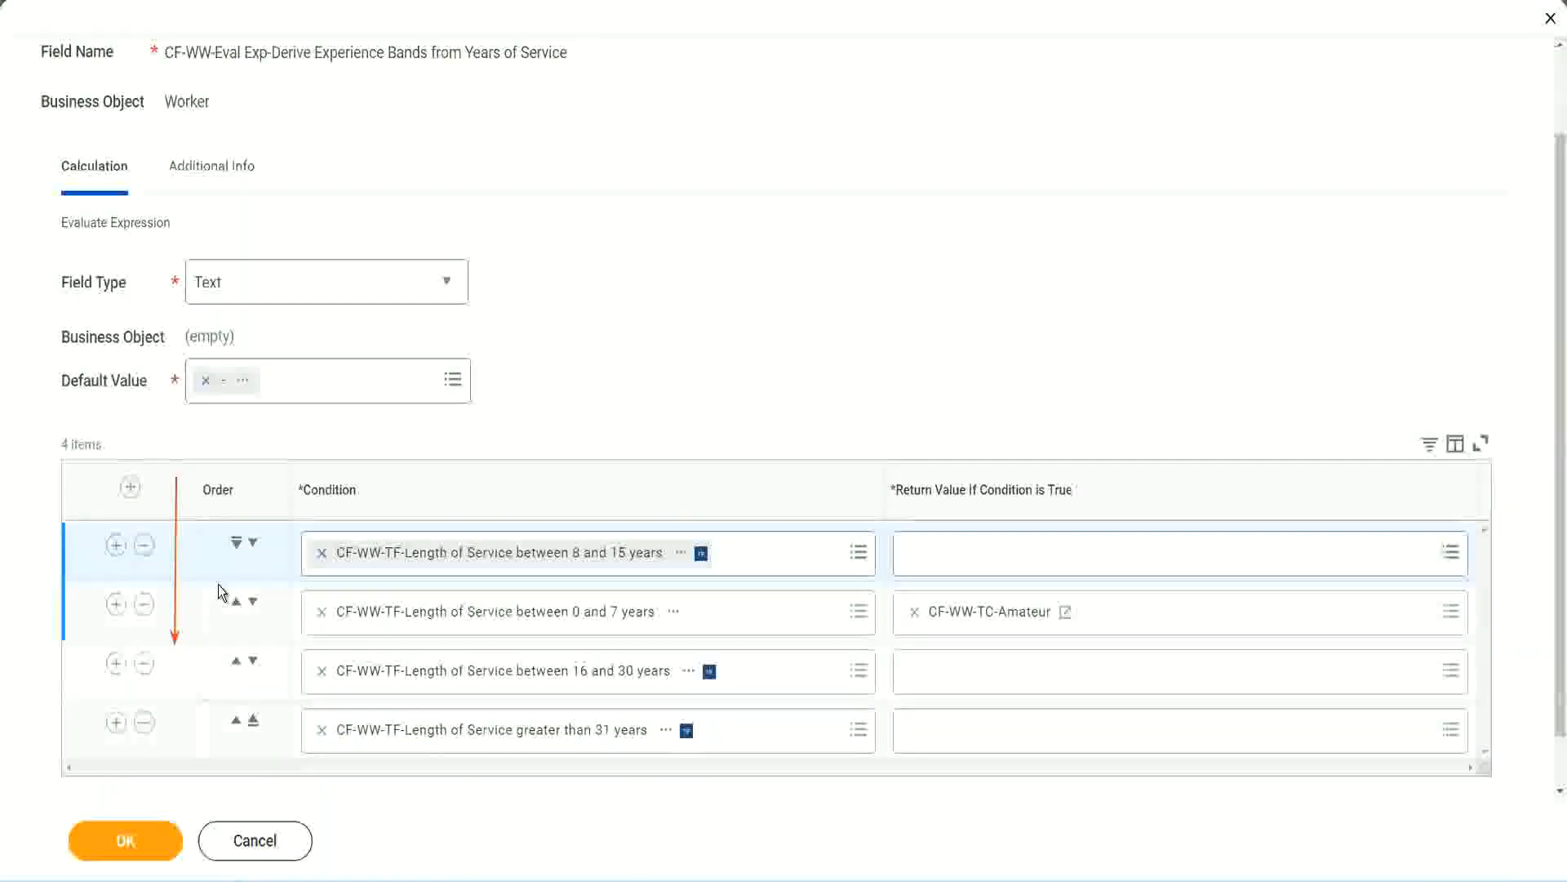
left_click(253, 543)
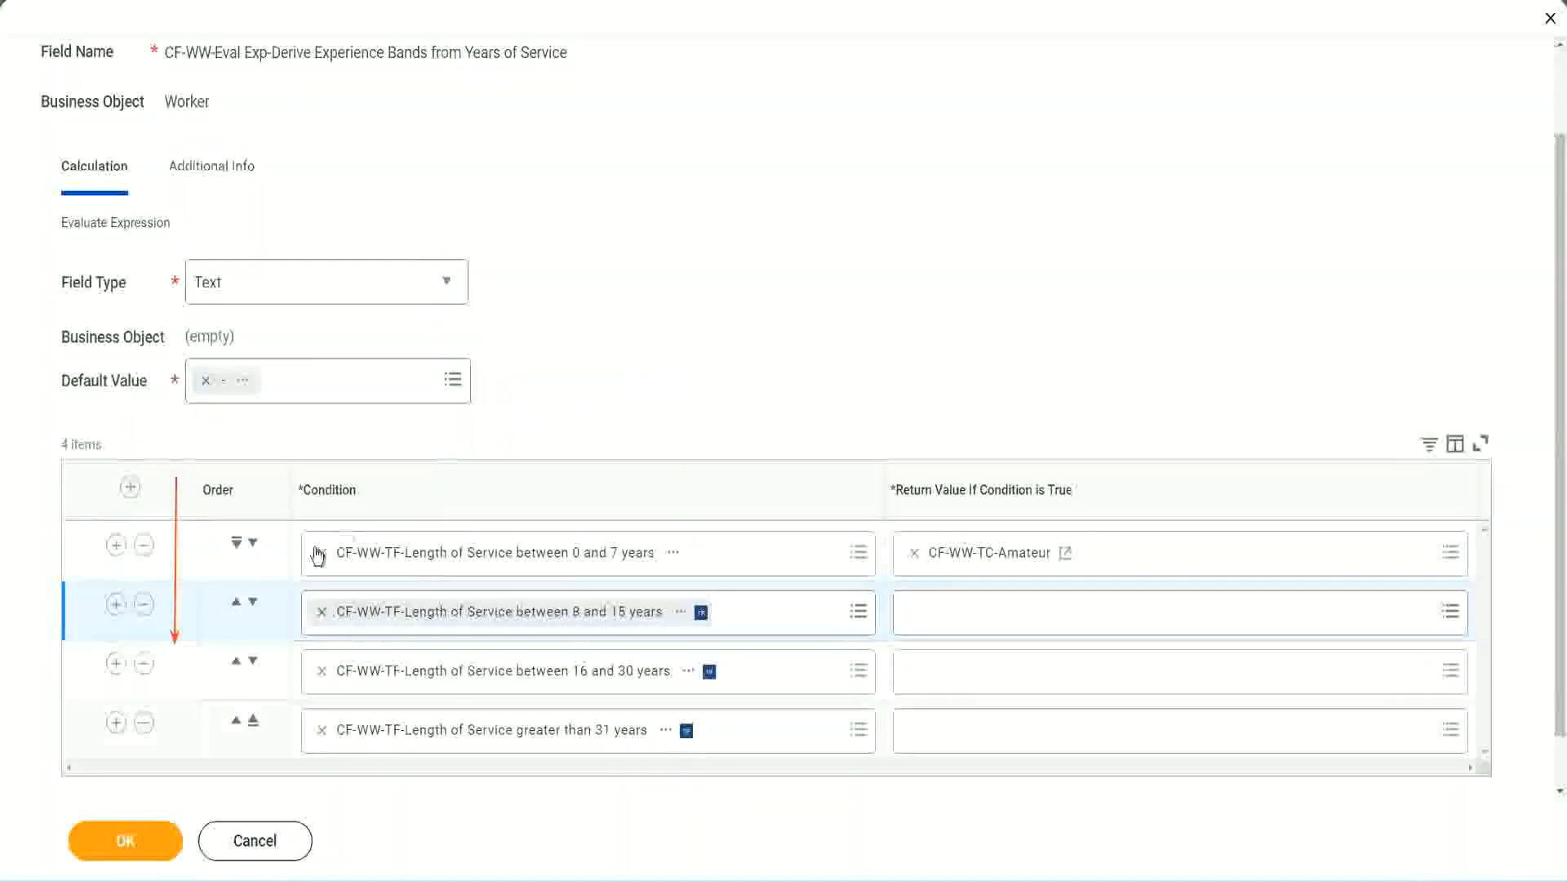
Copy the CF-WW-TC-Amateur field name while temporarily moving the 8 to 15 years condition above the 0 to 7 years one
left_click(237, 605)
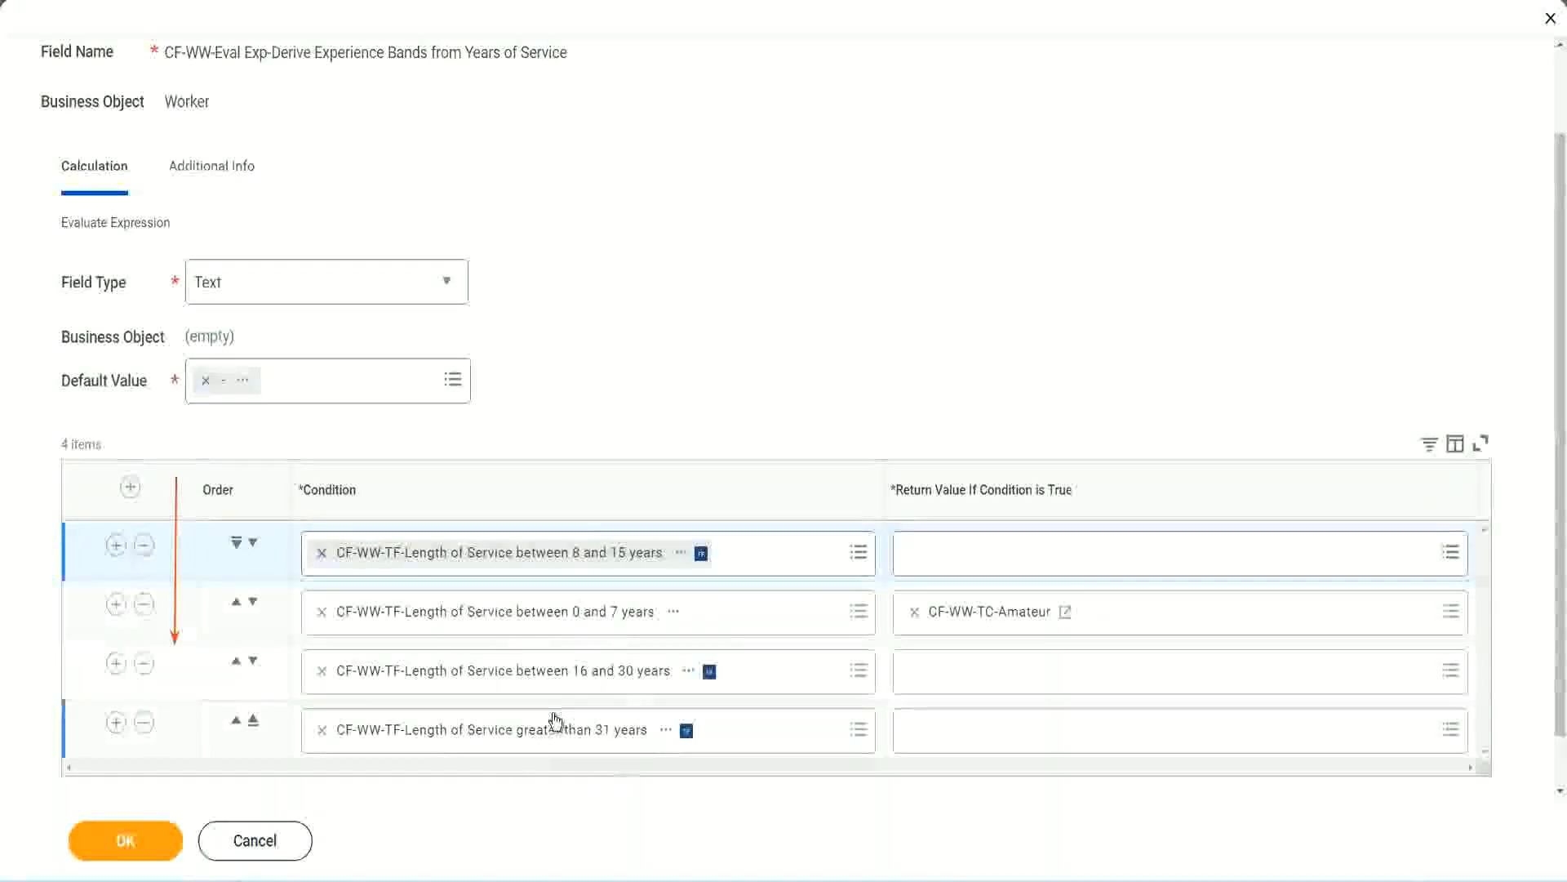
right_click(993, 623)
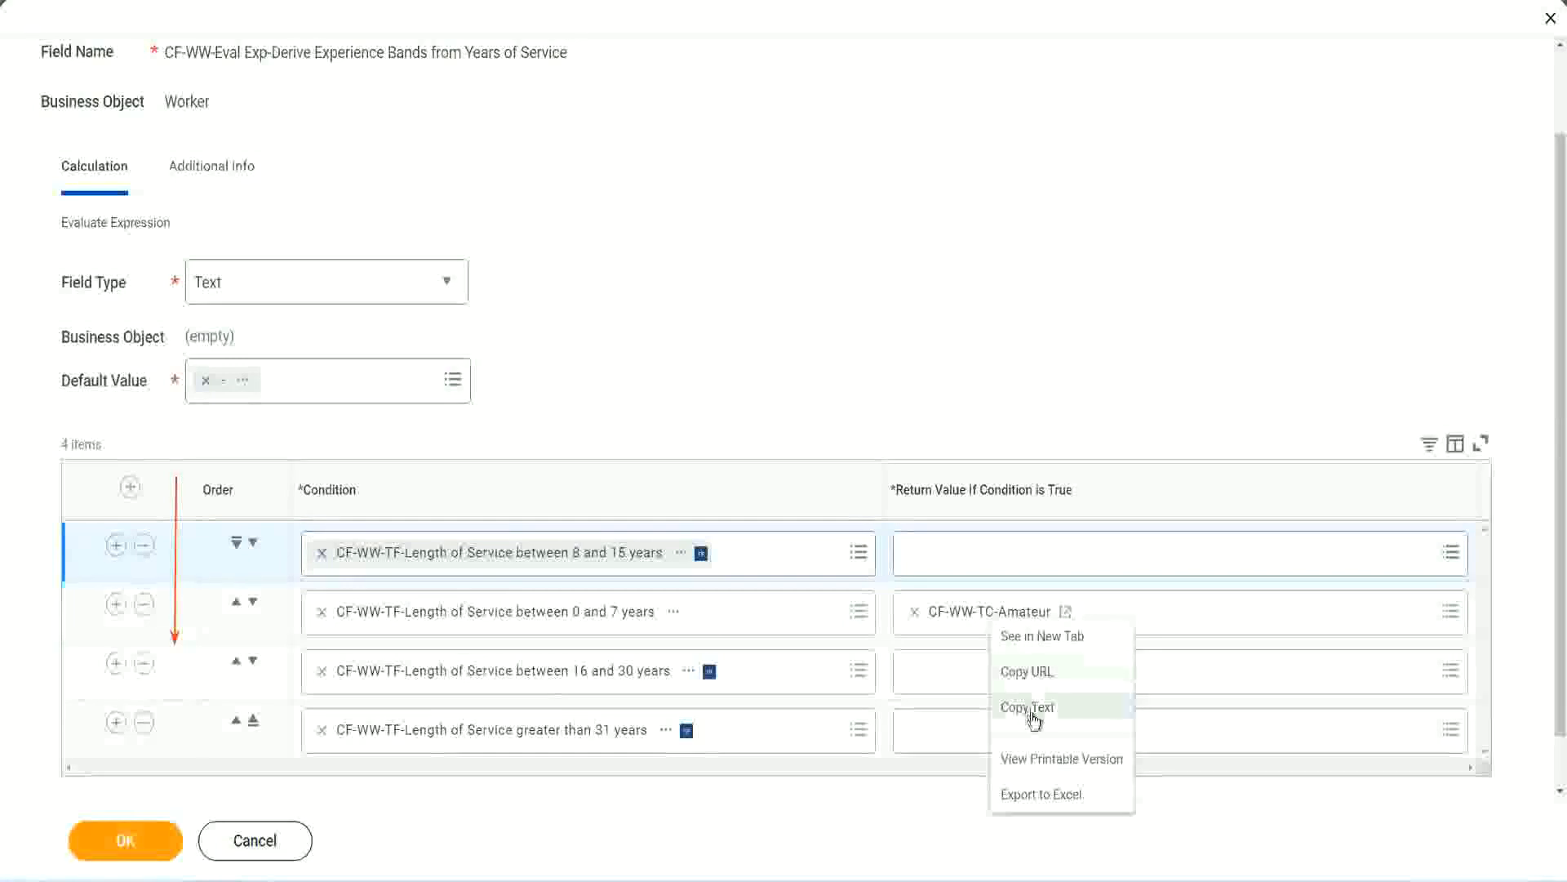
left_click(1033, 710)
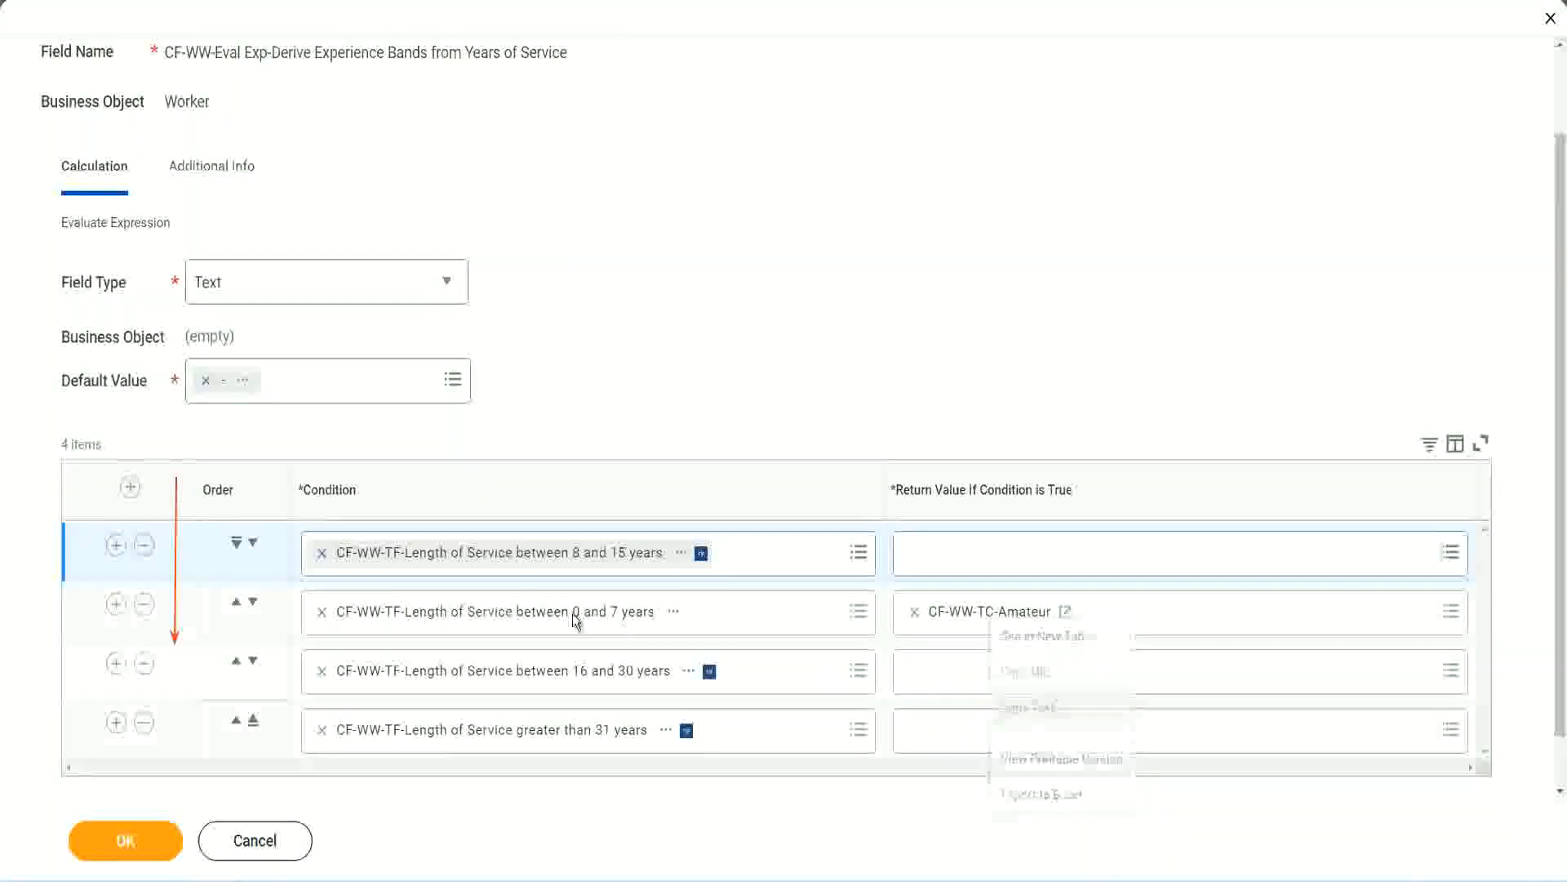
left_click(252, 543)
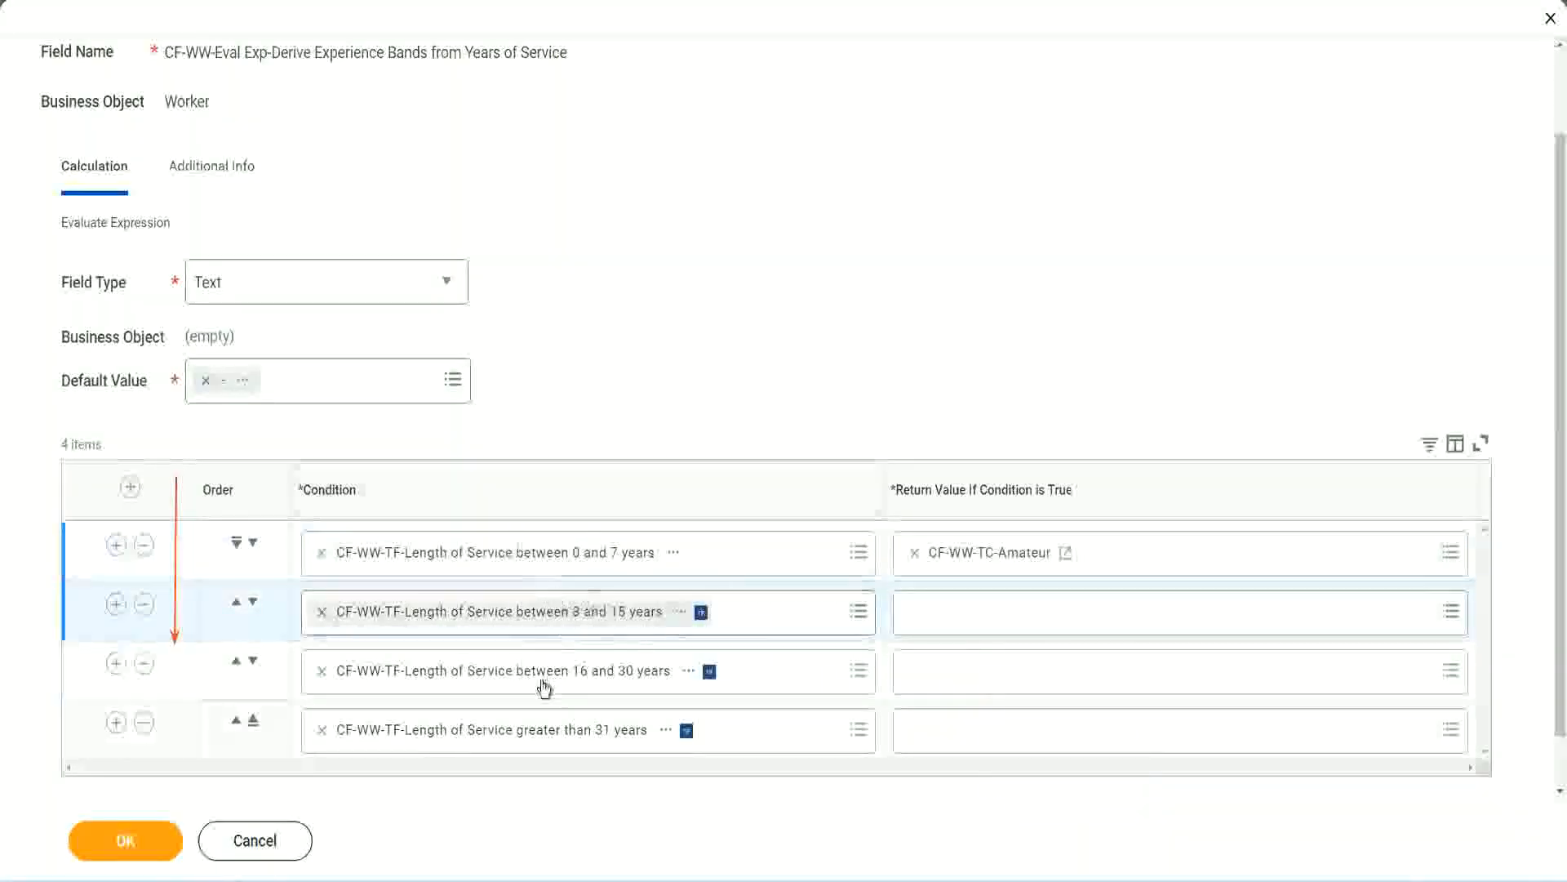
Start a calculated field for the second row's return value, named CF-WW-TC-Experienced, on the Global business object with the Text Constant function
left_click(913, 611)
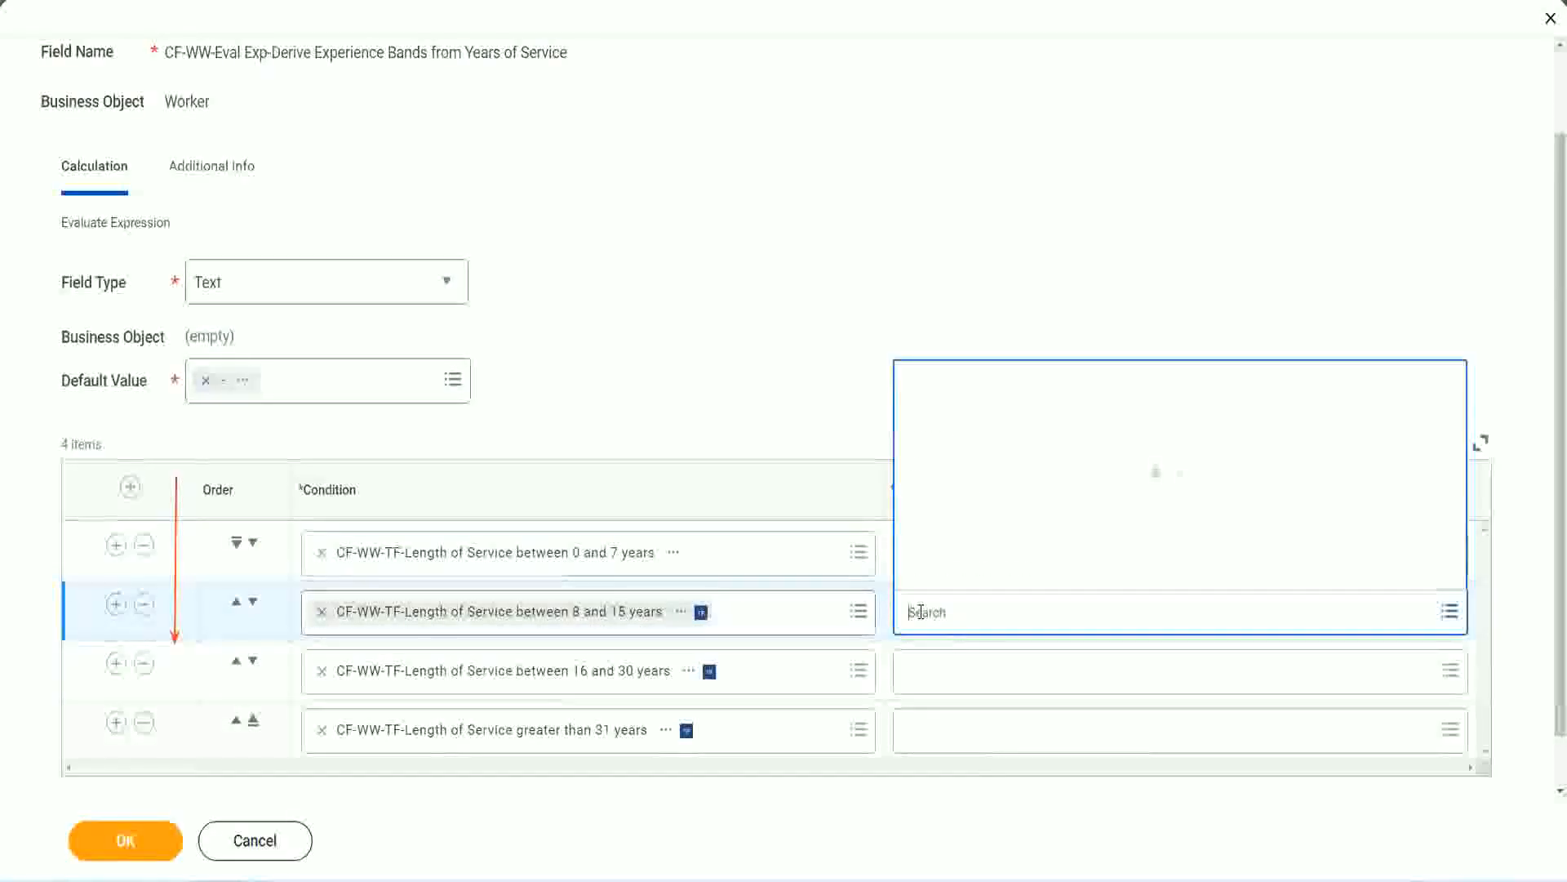
left_click(974, 573)
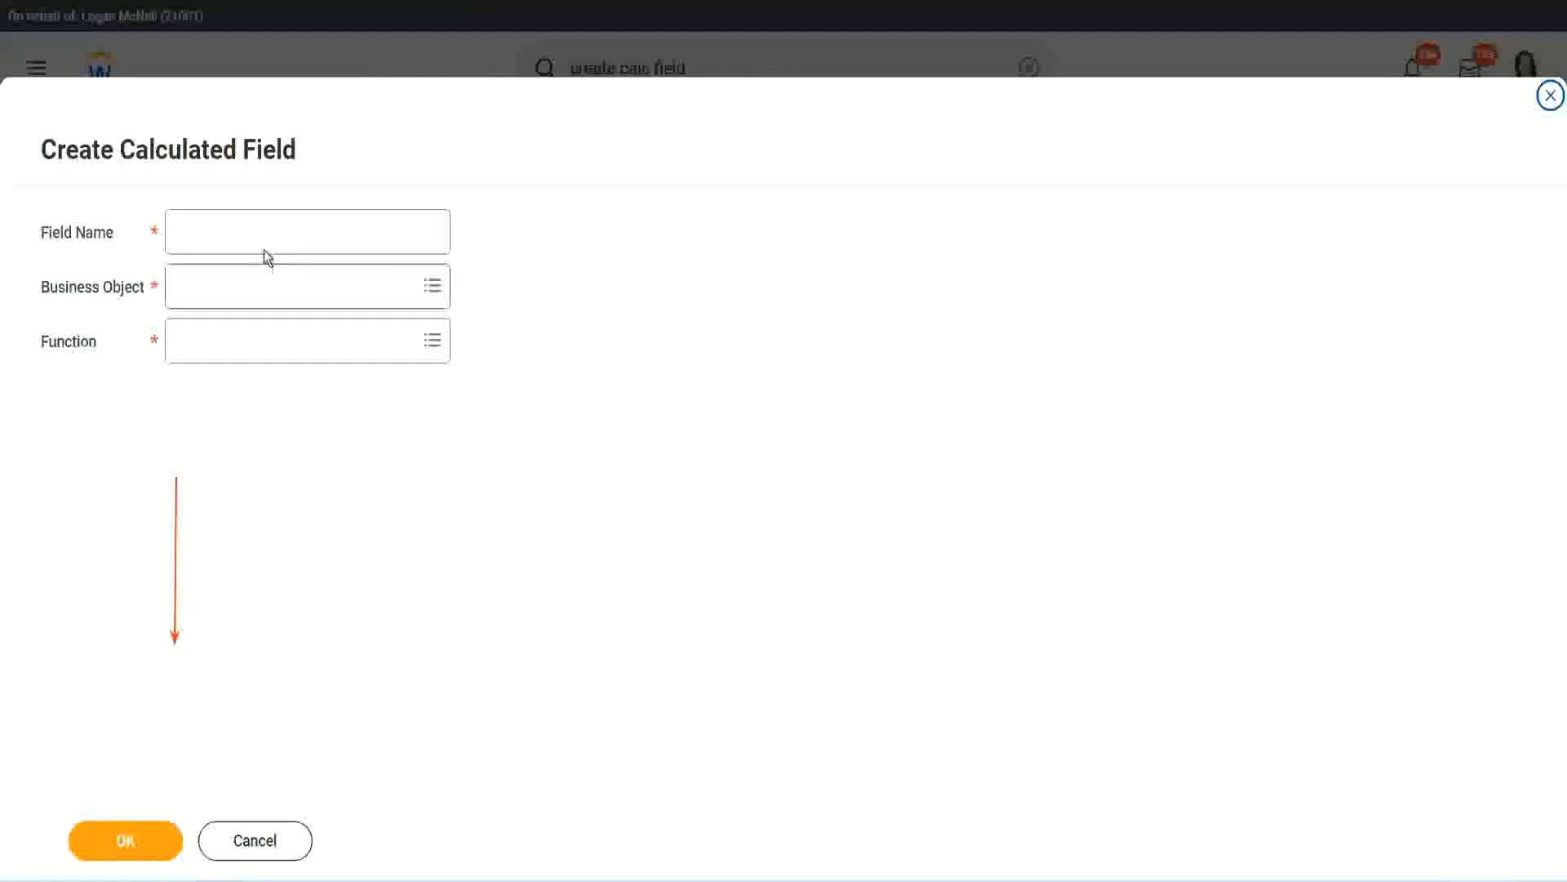
left_click(250, 232)
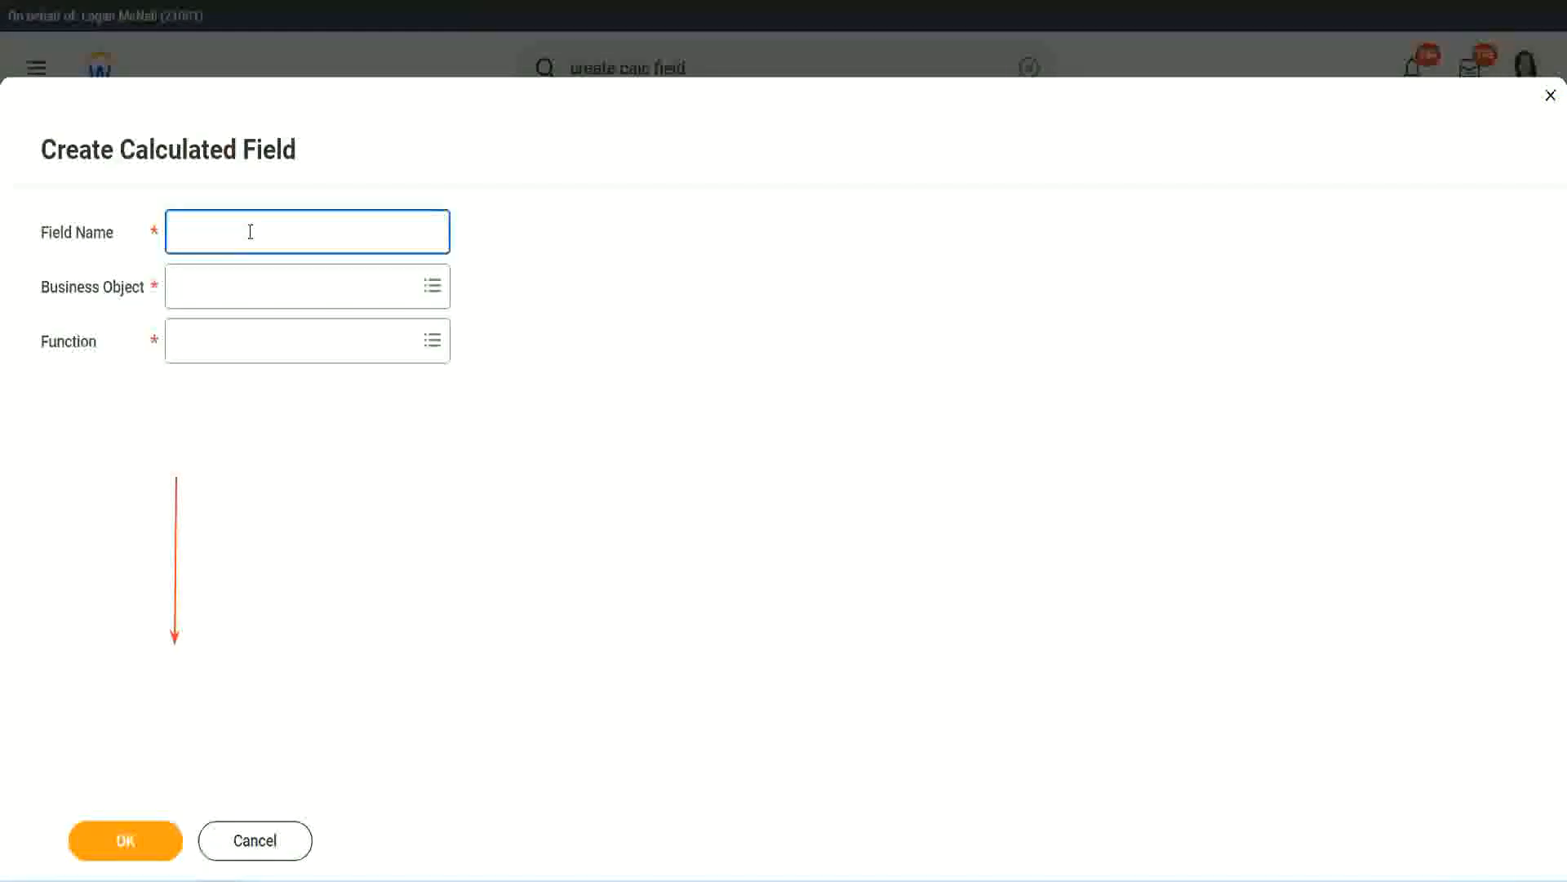
key("ctrl+v")
double_click(268, 234)
type("Ex")
type("per")
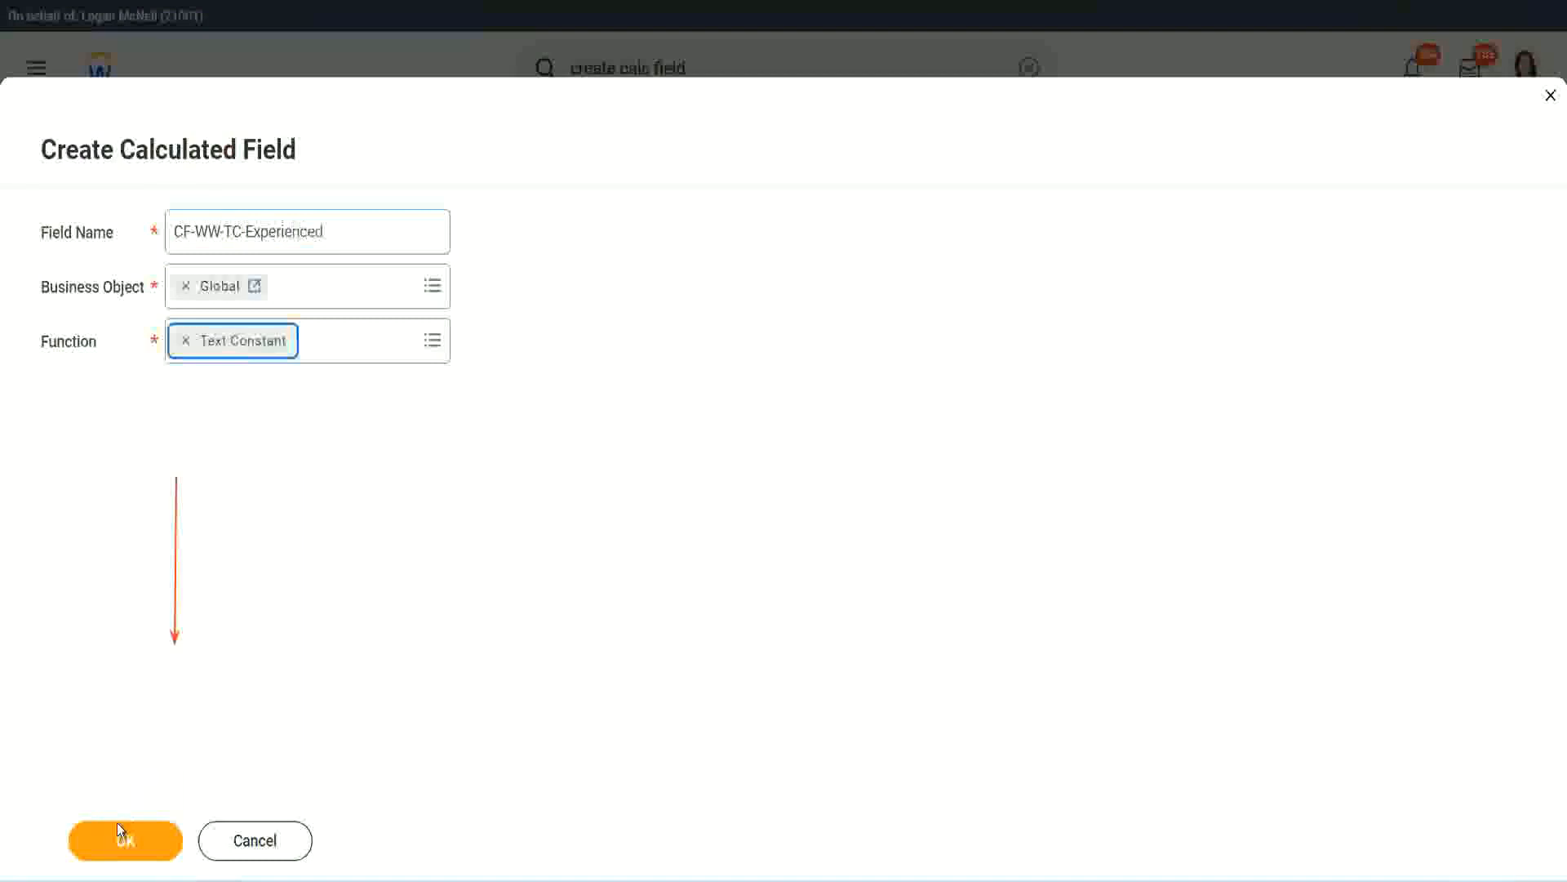
Continue to the field definition, set the text constant to Experienced and save it as the second row's return value
left_click(125, 840)
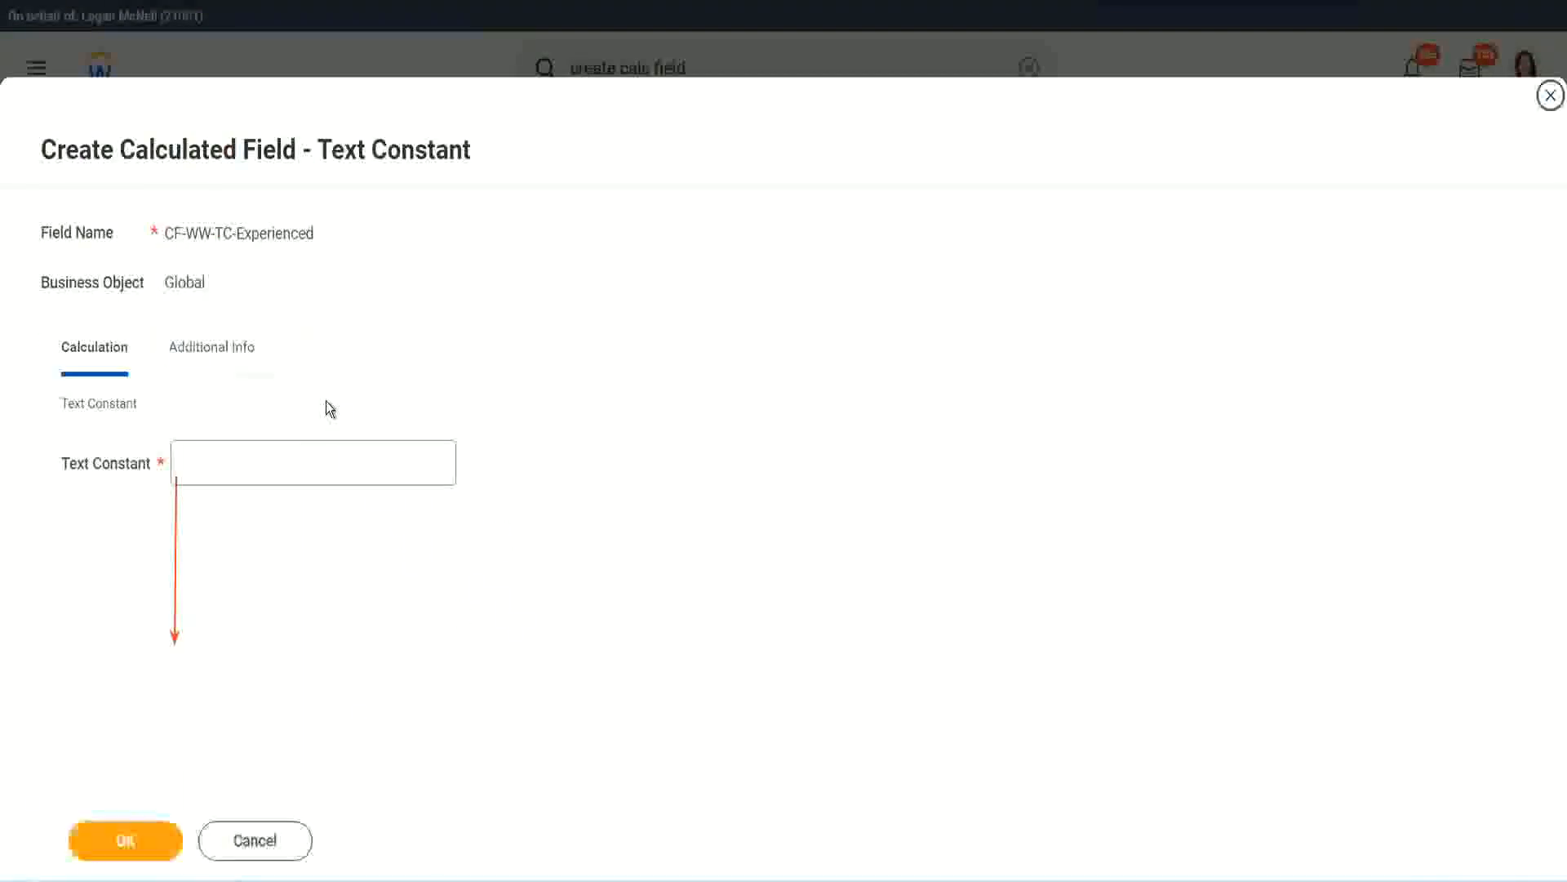
left_click(238, 464)
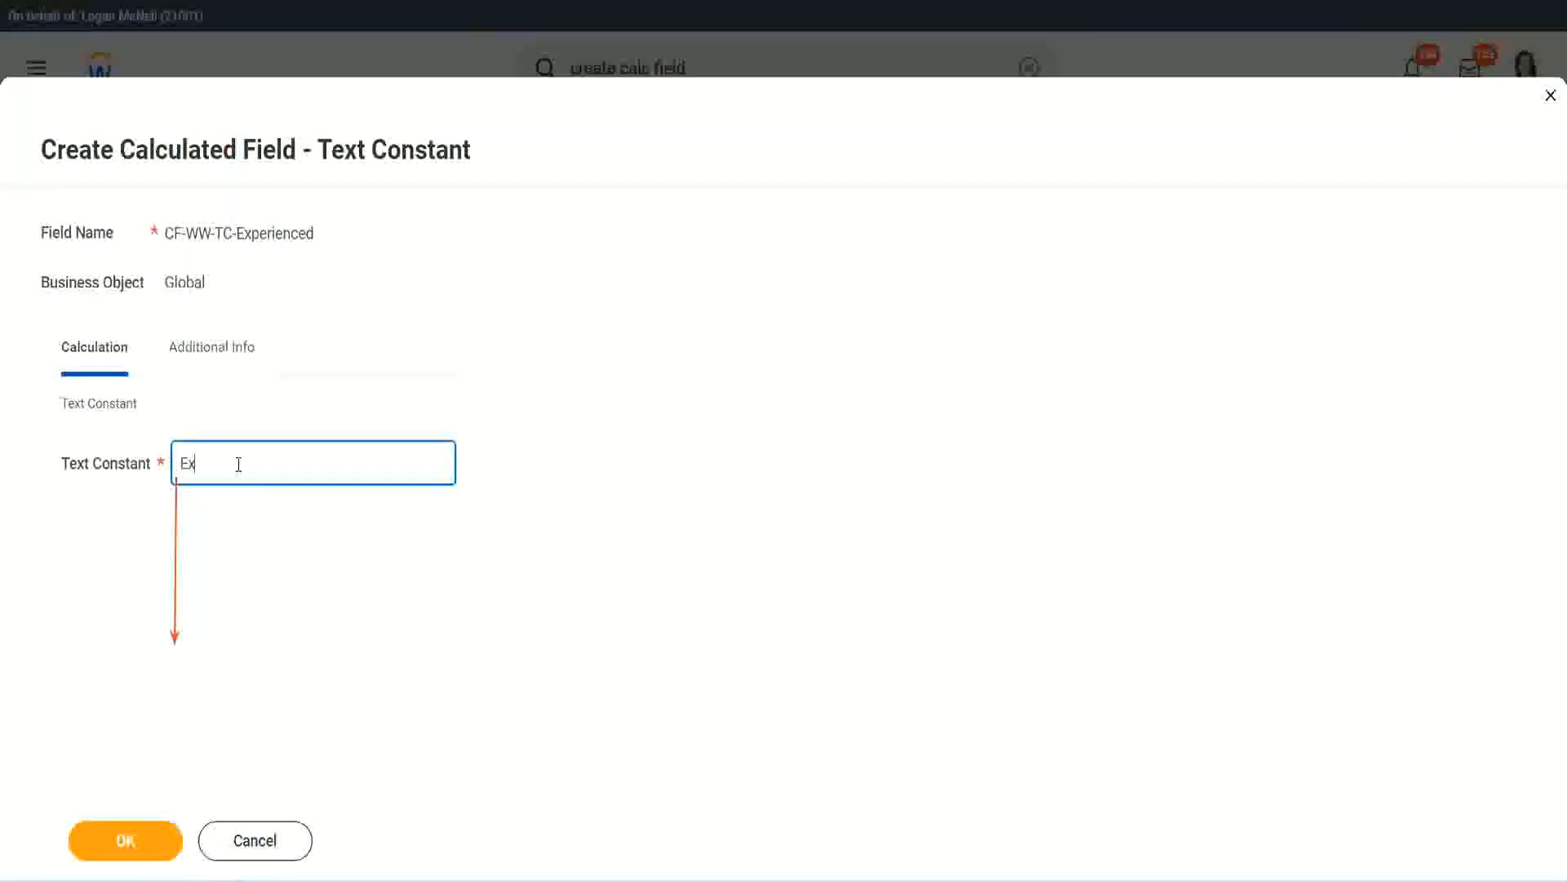
left_click(129, 841)
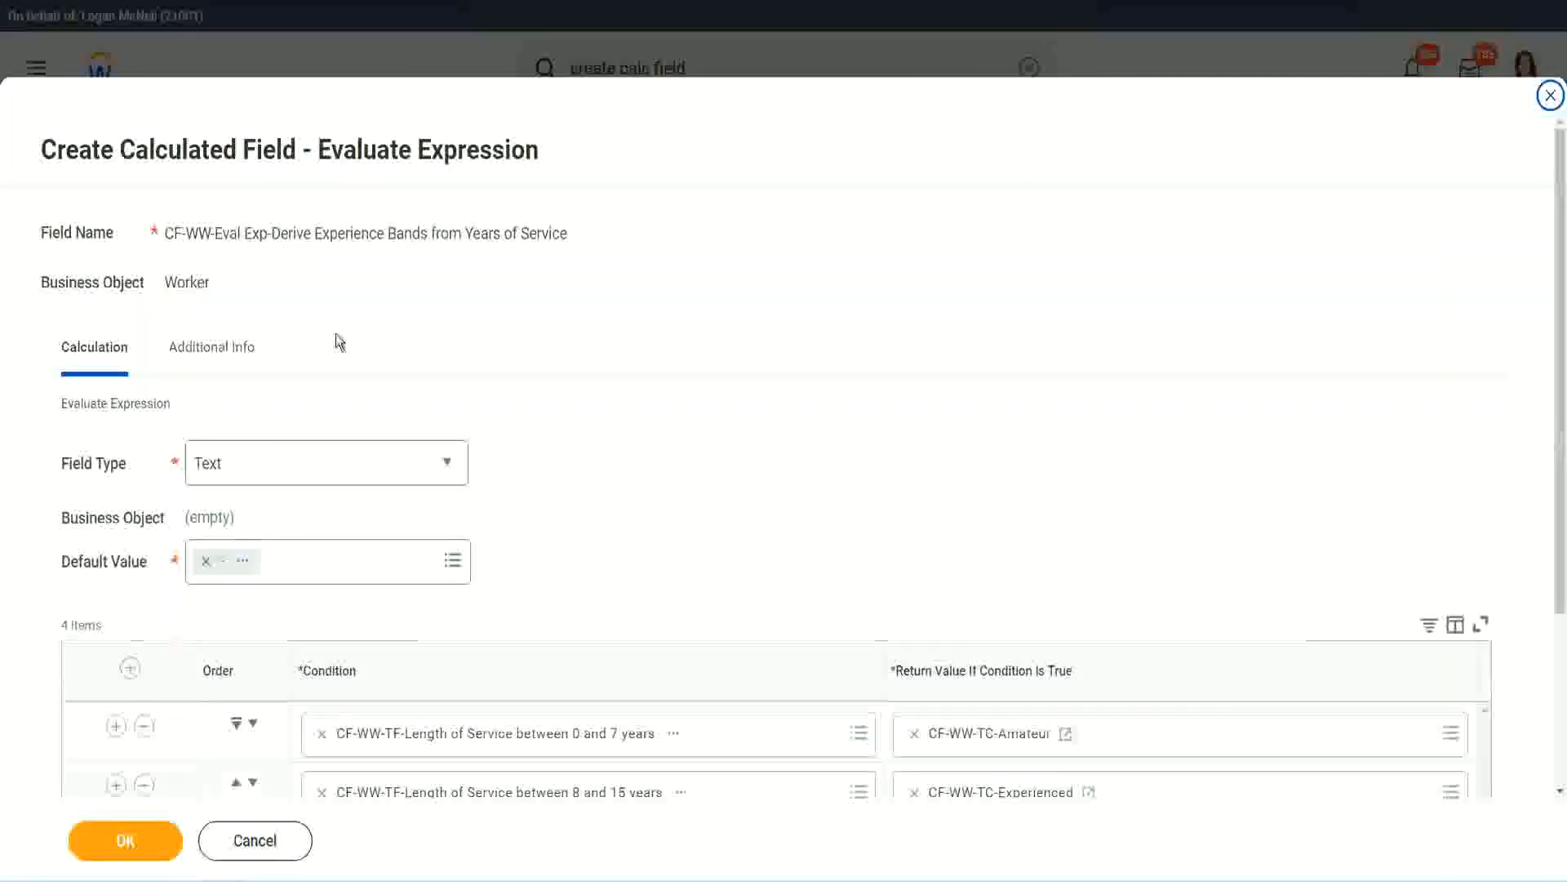
Start a calculated field for the third row's return value with the pasted name CF-WW-TC-Amateur, and check the band names in the Notepad++ notes
scroll(724, 425, "down", 3)
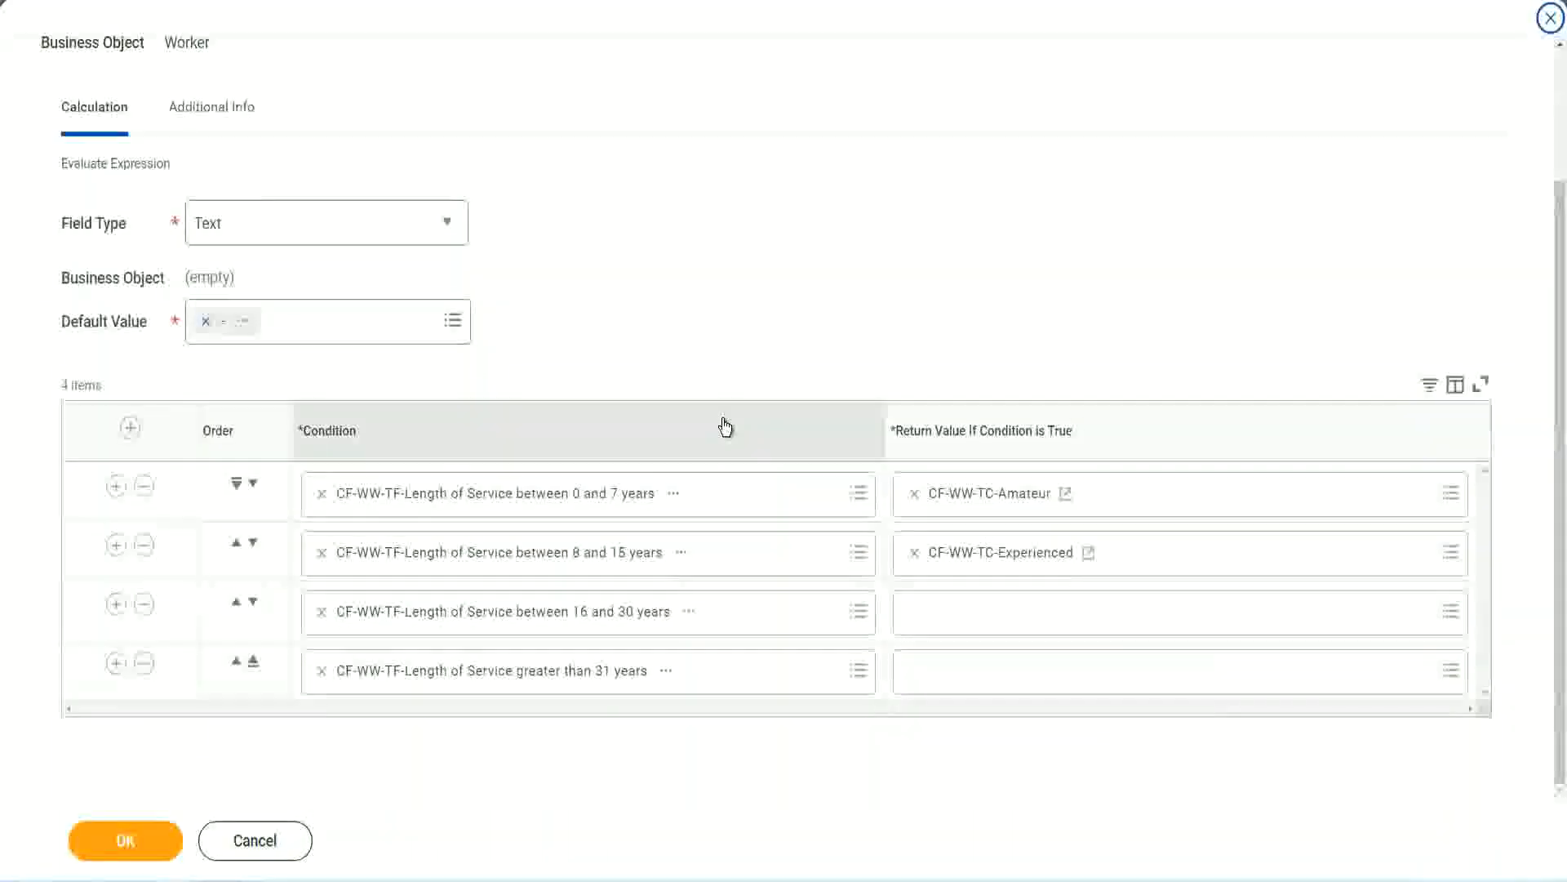
left_click(977, 620)
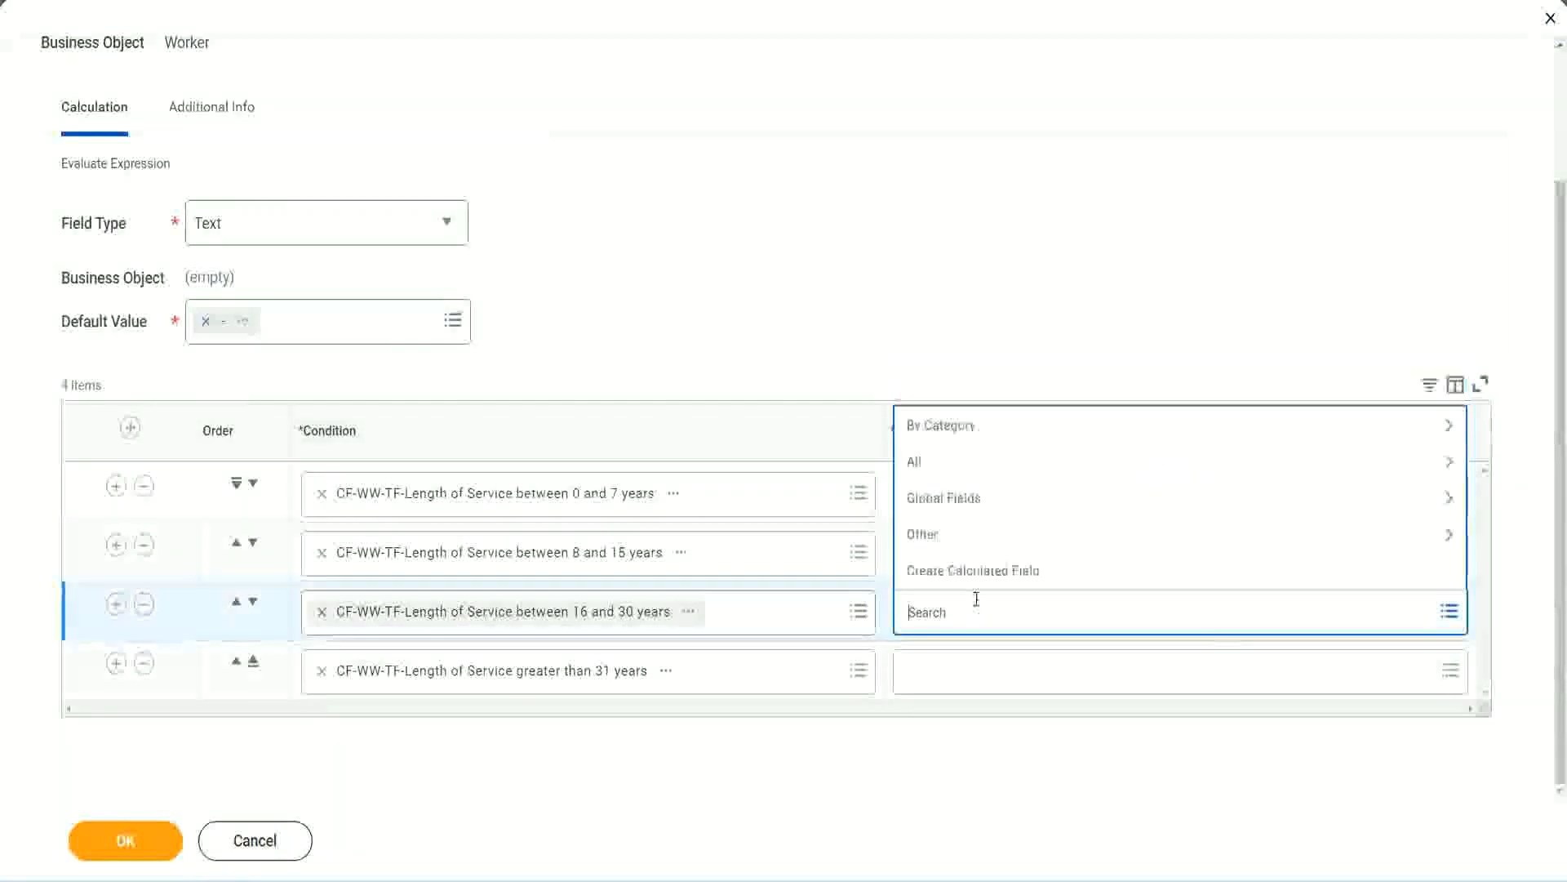
left_click(982, 571)
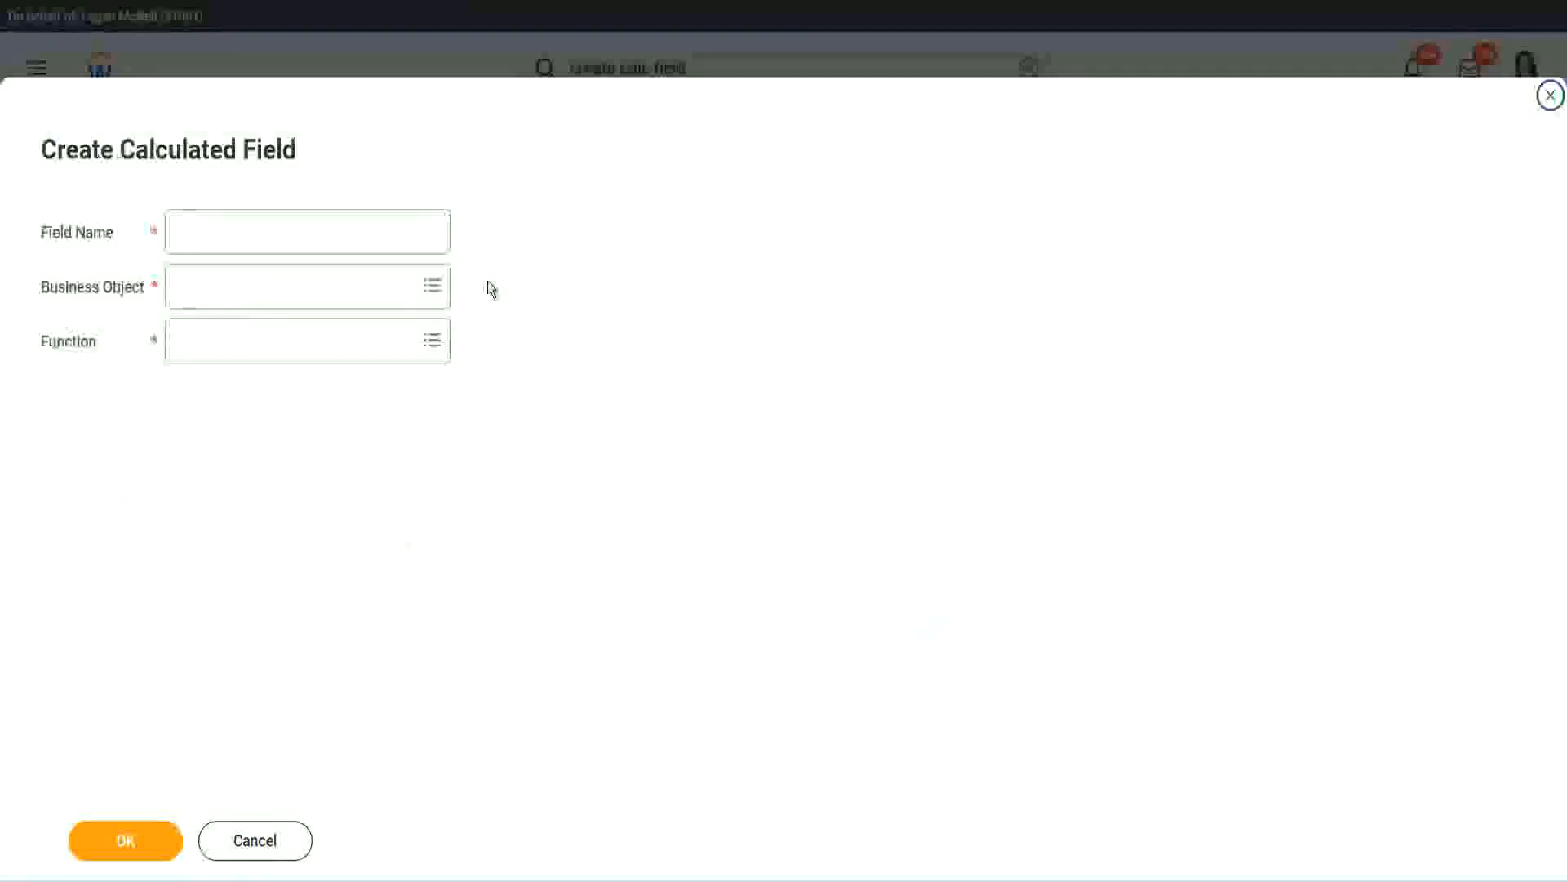
left_click(332, 231)
type("CF-WWTC-Amateur")
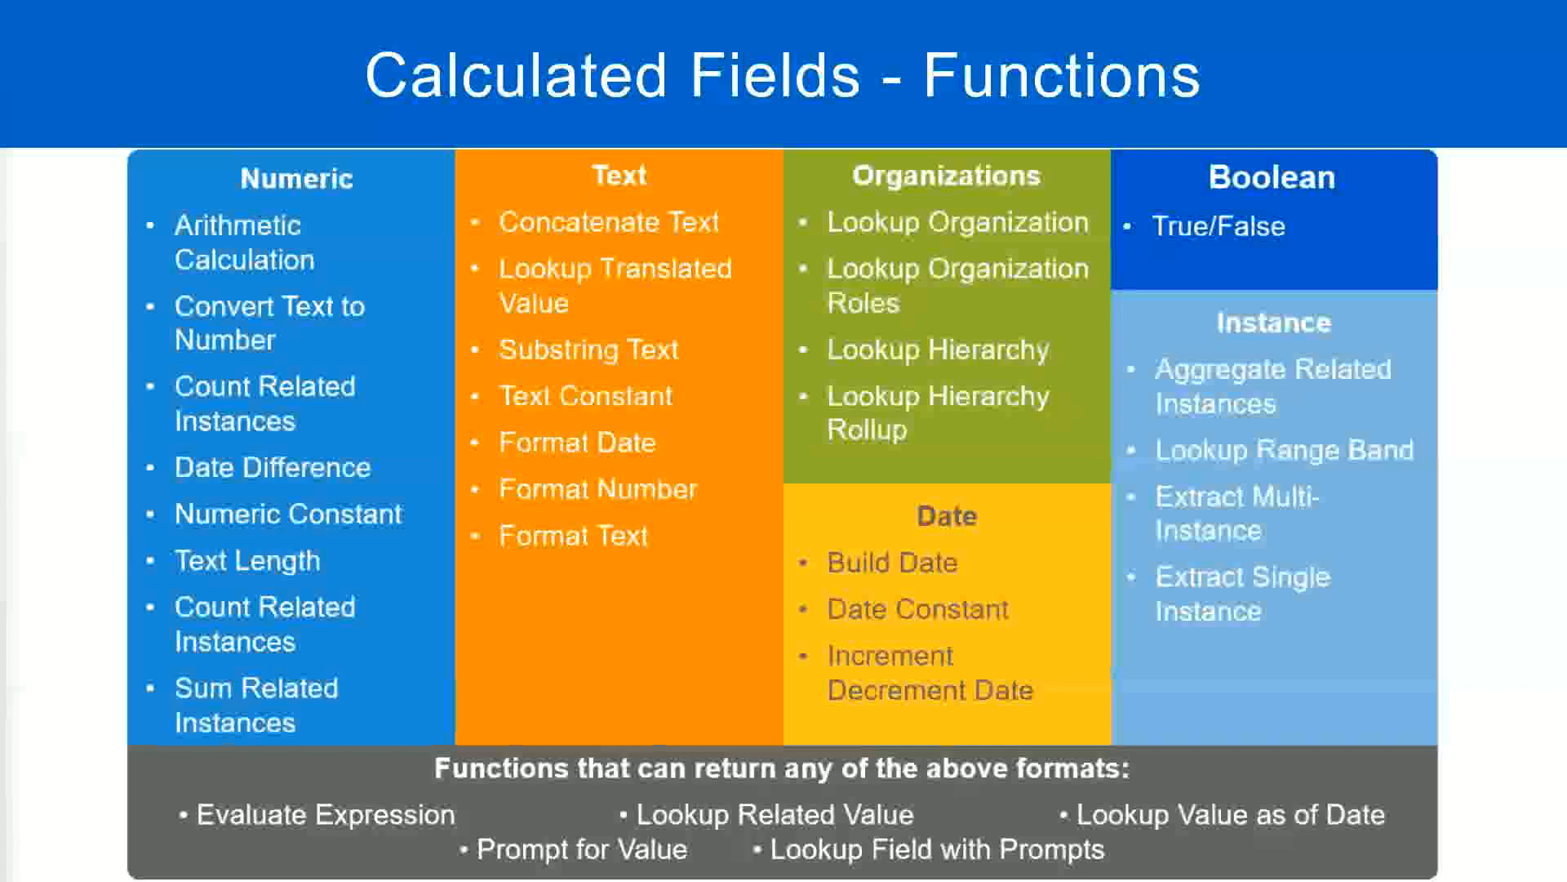
key("alt+Tab")
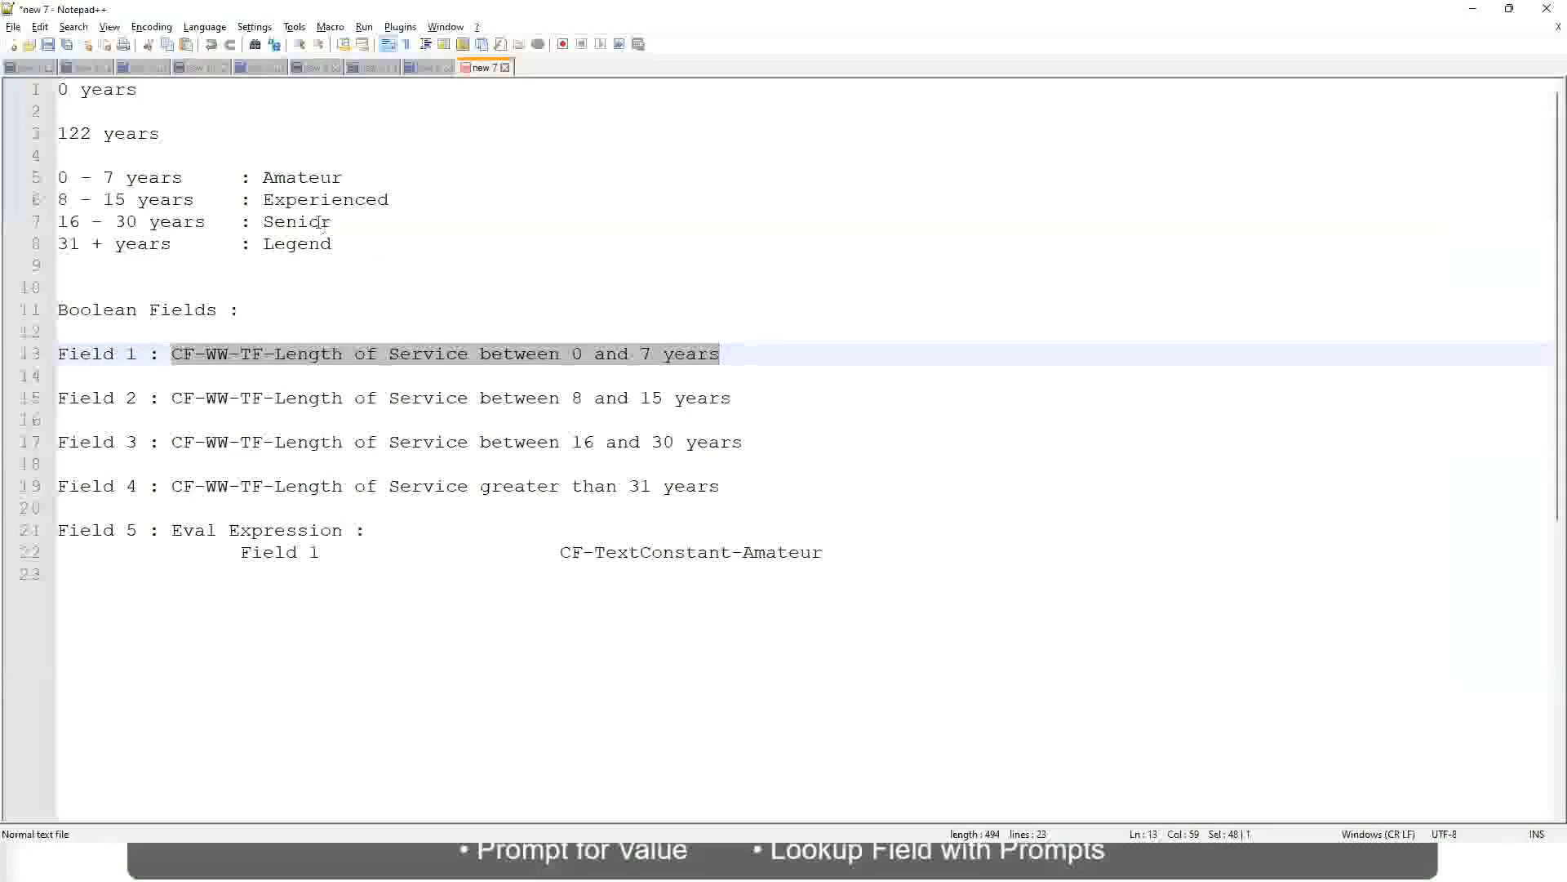
key("alt+Tab")
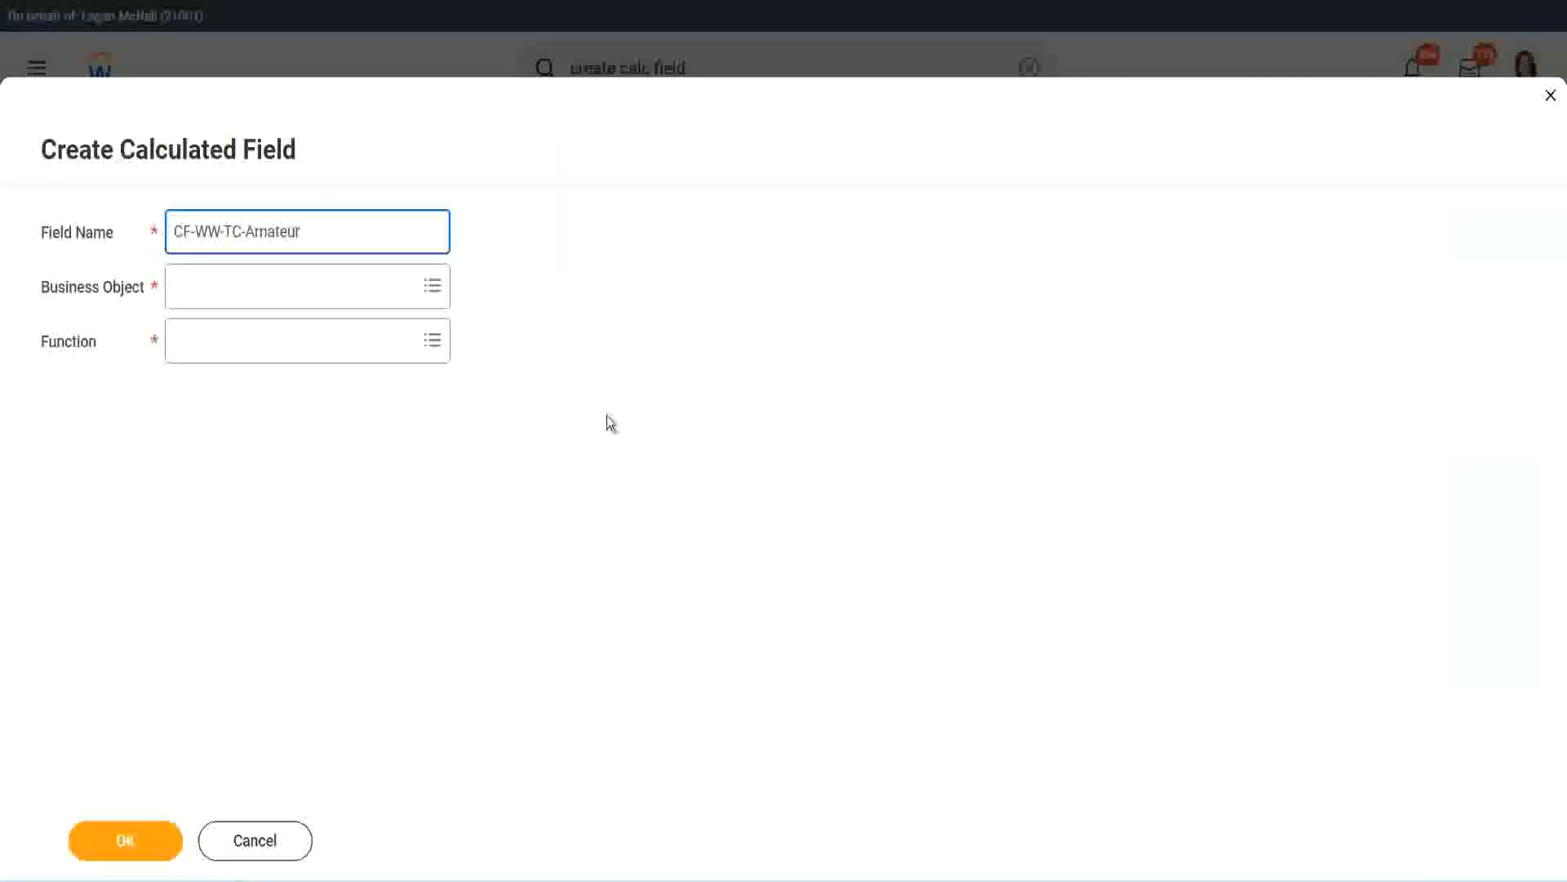
Set the new field's business object to Global and rename the field CF-WW-TC-Senior
left_click(173, 287)
type("global")
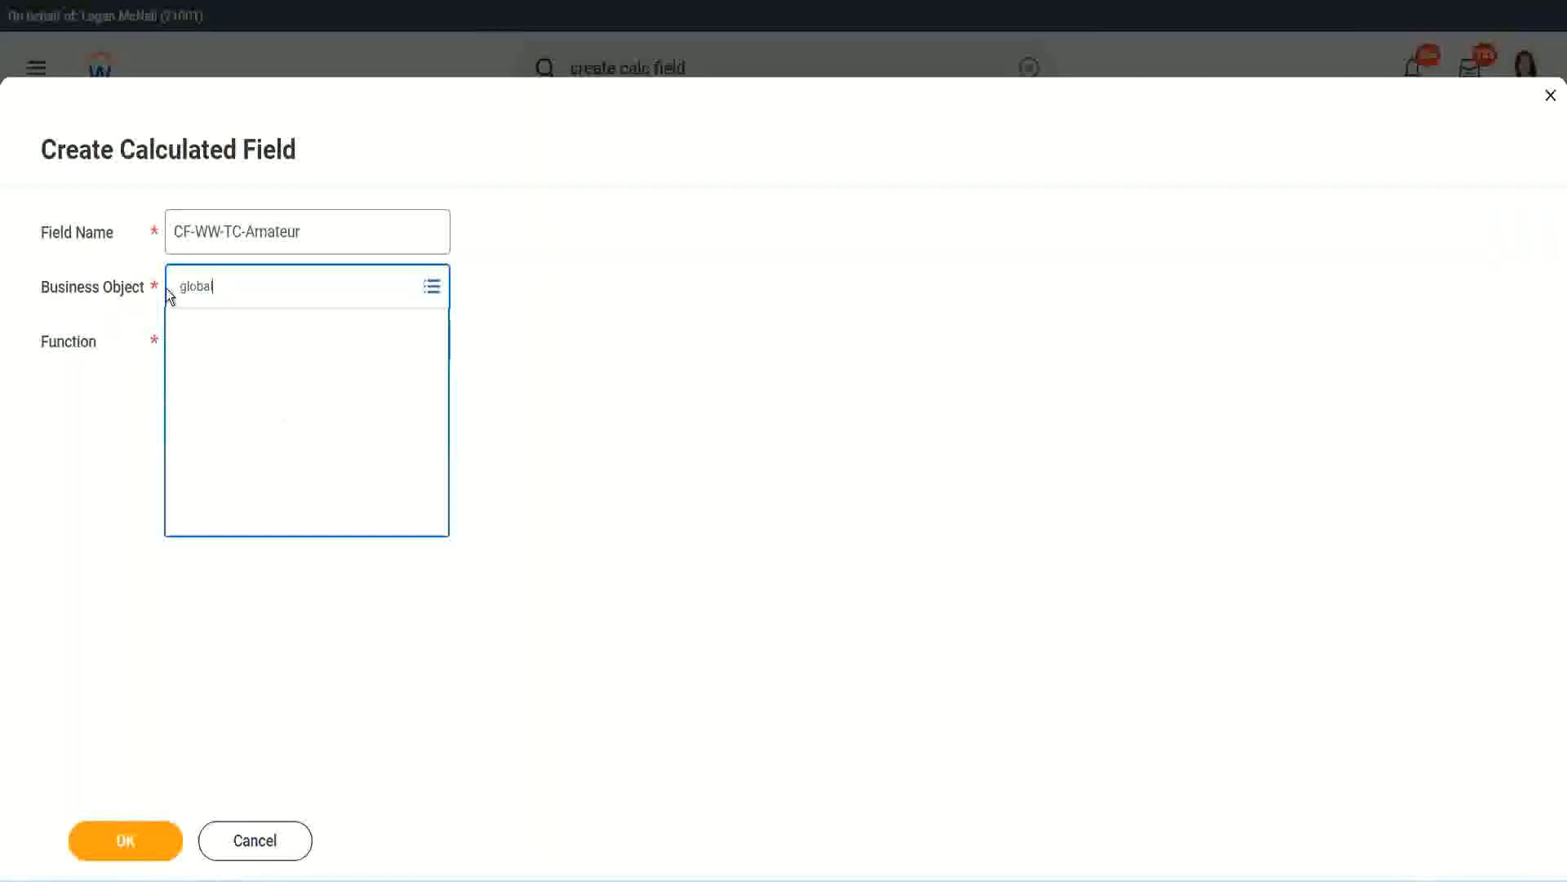
key("Return")
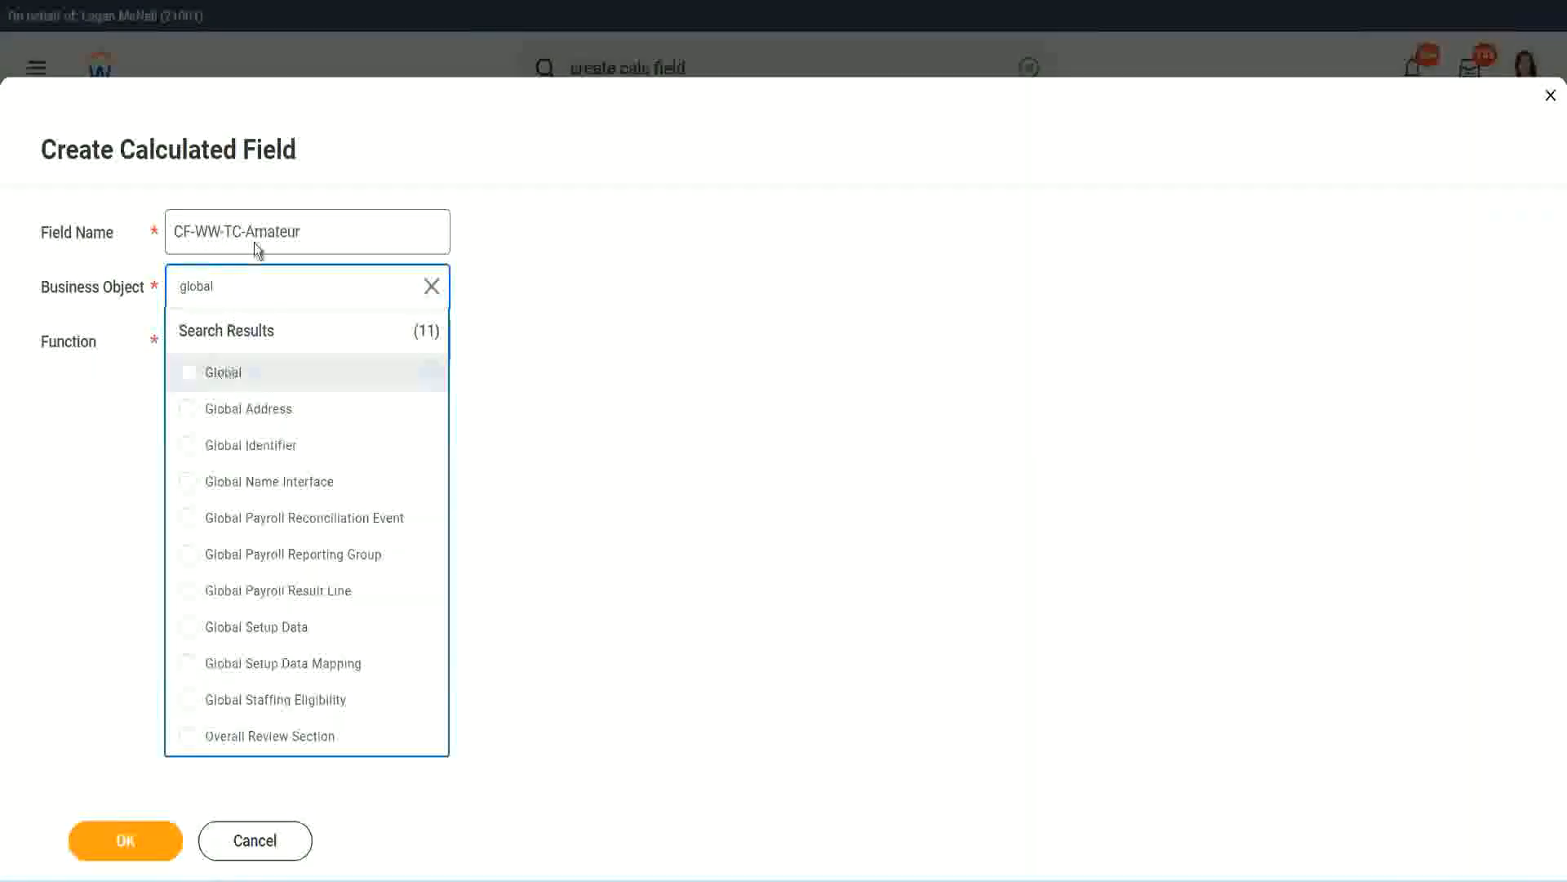
left_click(258, 245)
double_click(282, 230)
type("S")
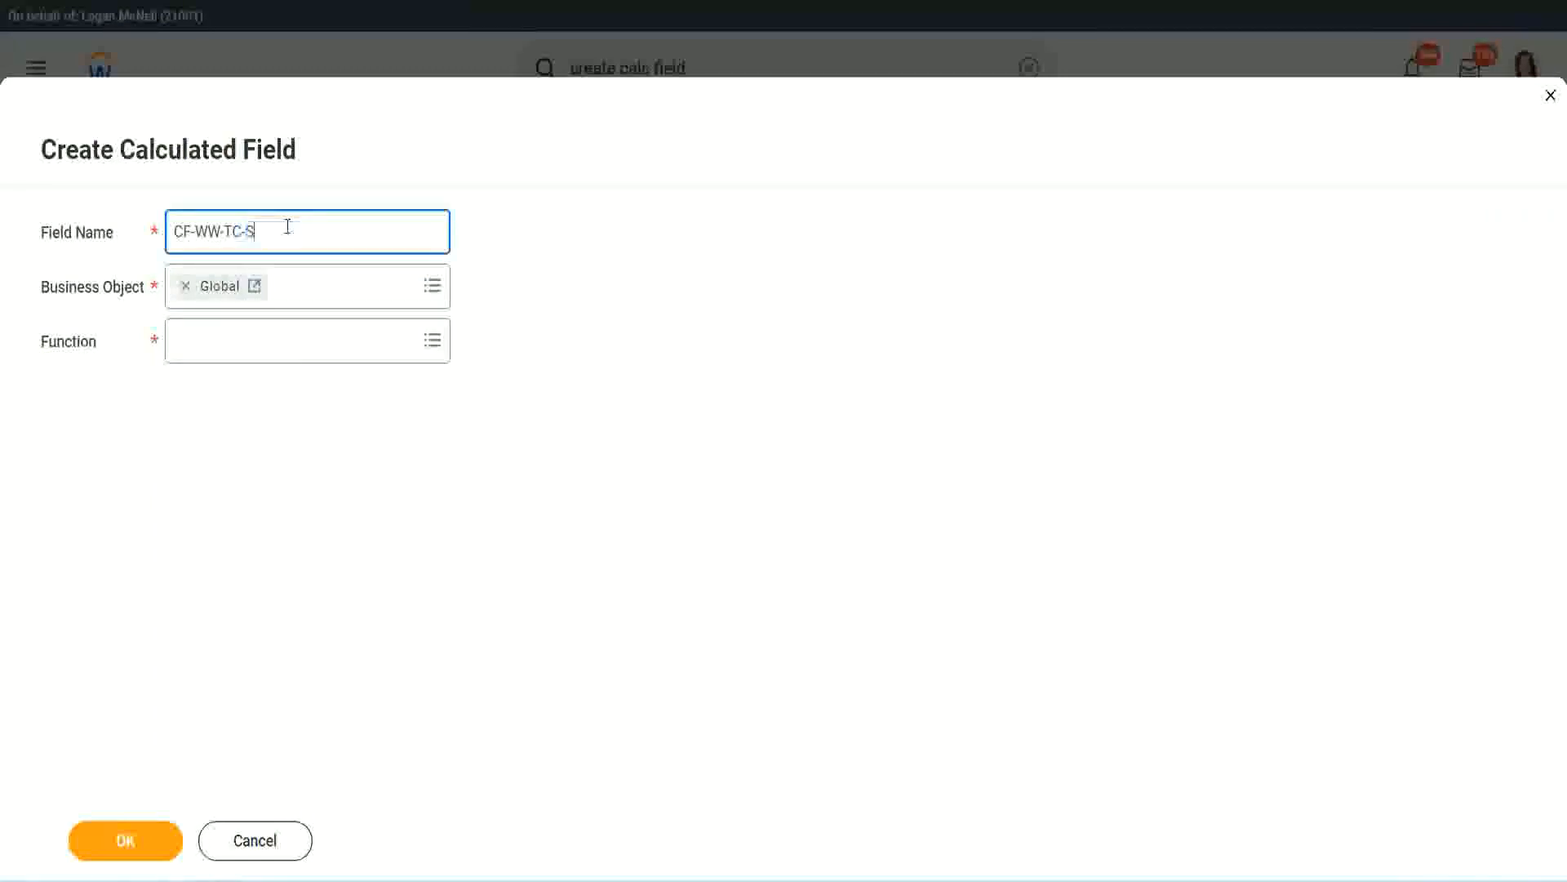
type("enior")
Choose Text Constant as the Senior field's function, searching for tc
left_click(249, 356)
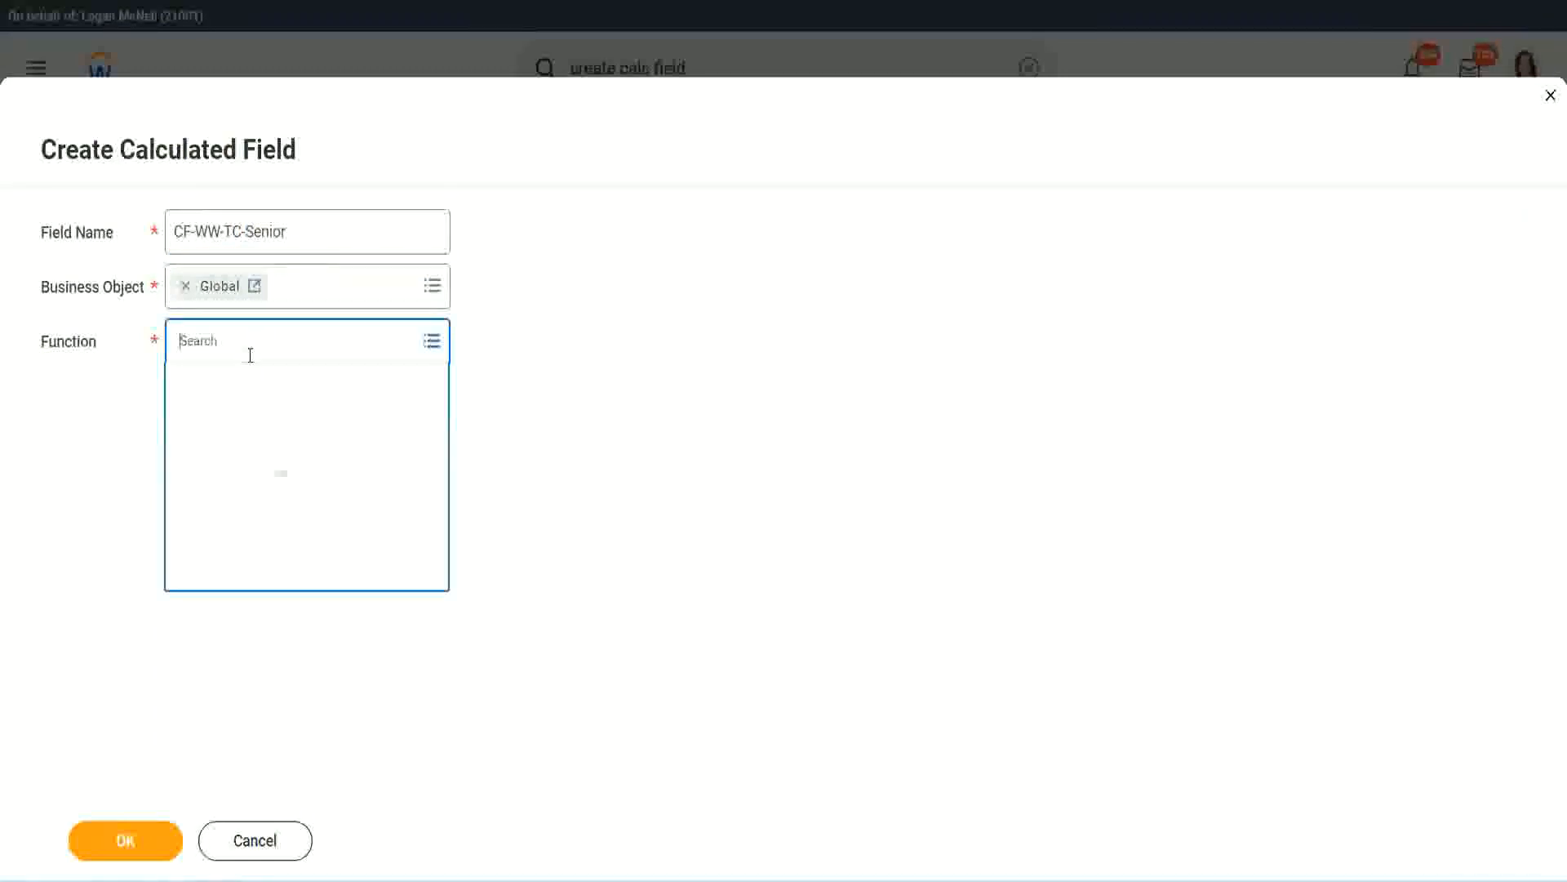
type("tc")
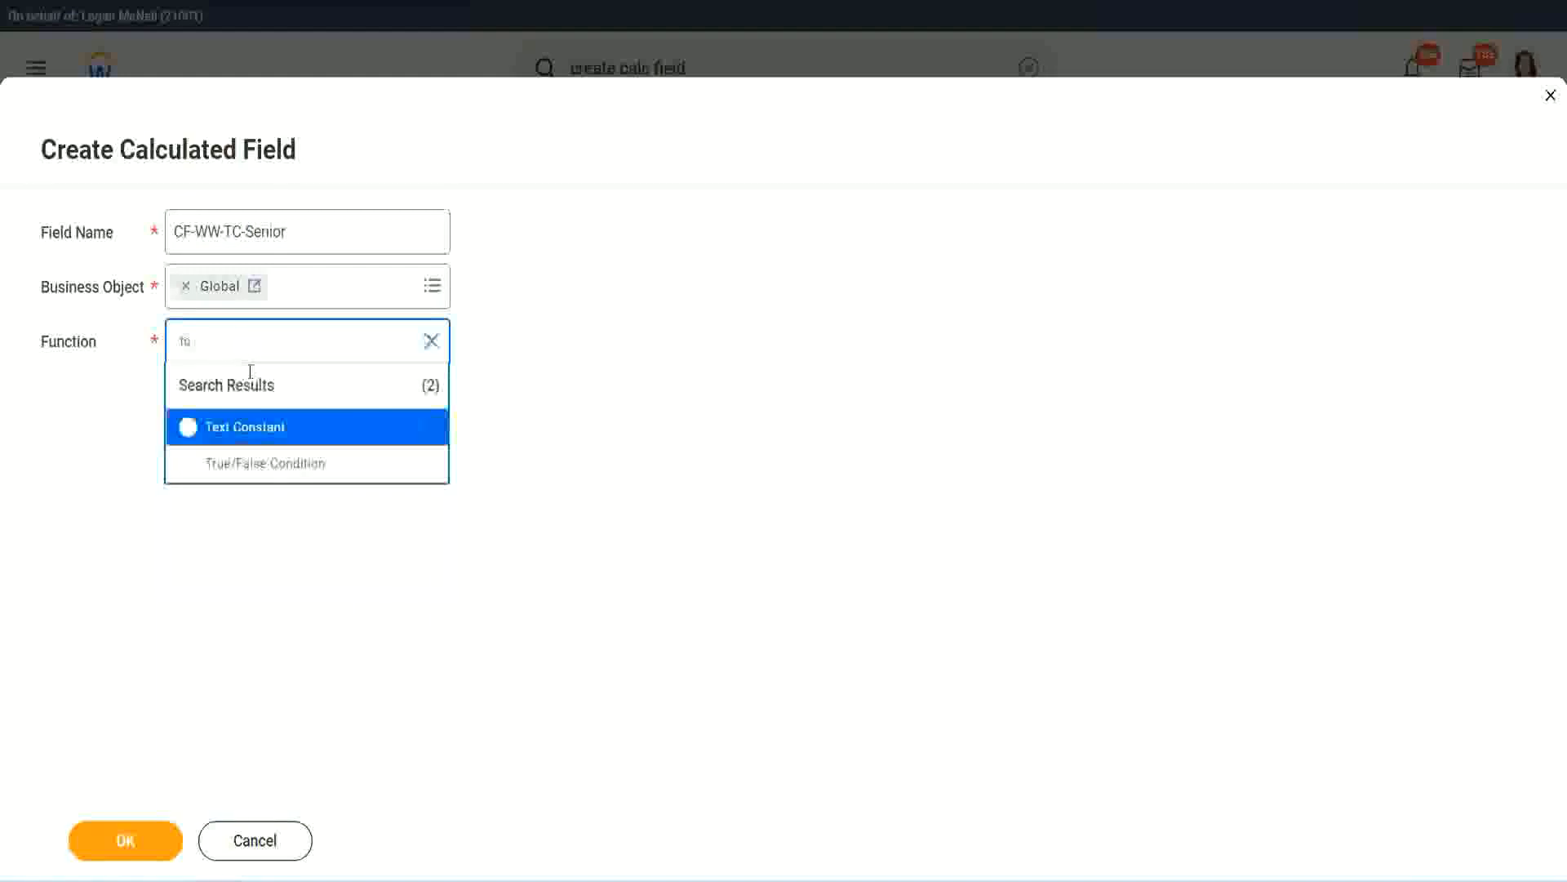
left_click(242, 425)
Continue to the field definition, set the text constant to Senior and save it as the third row's return value
left_click(139, 849)
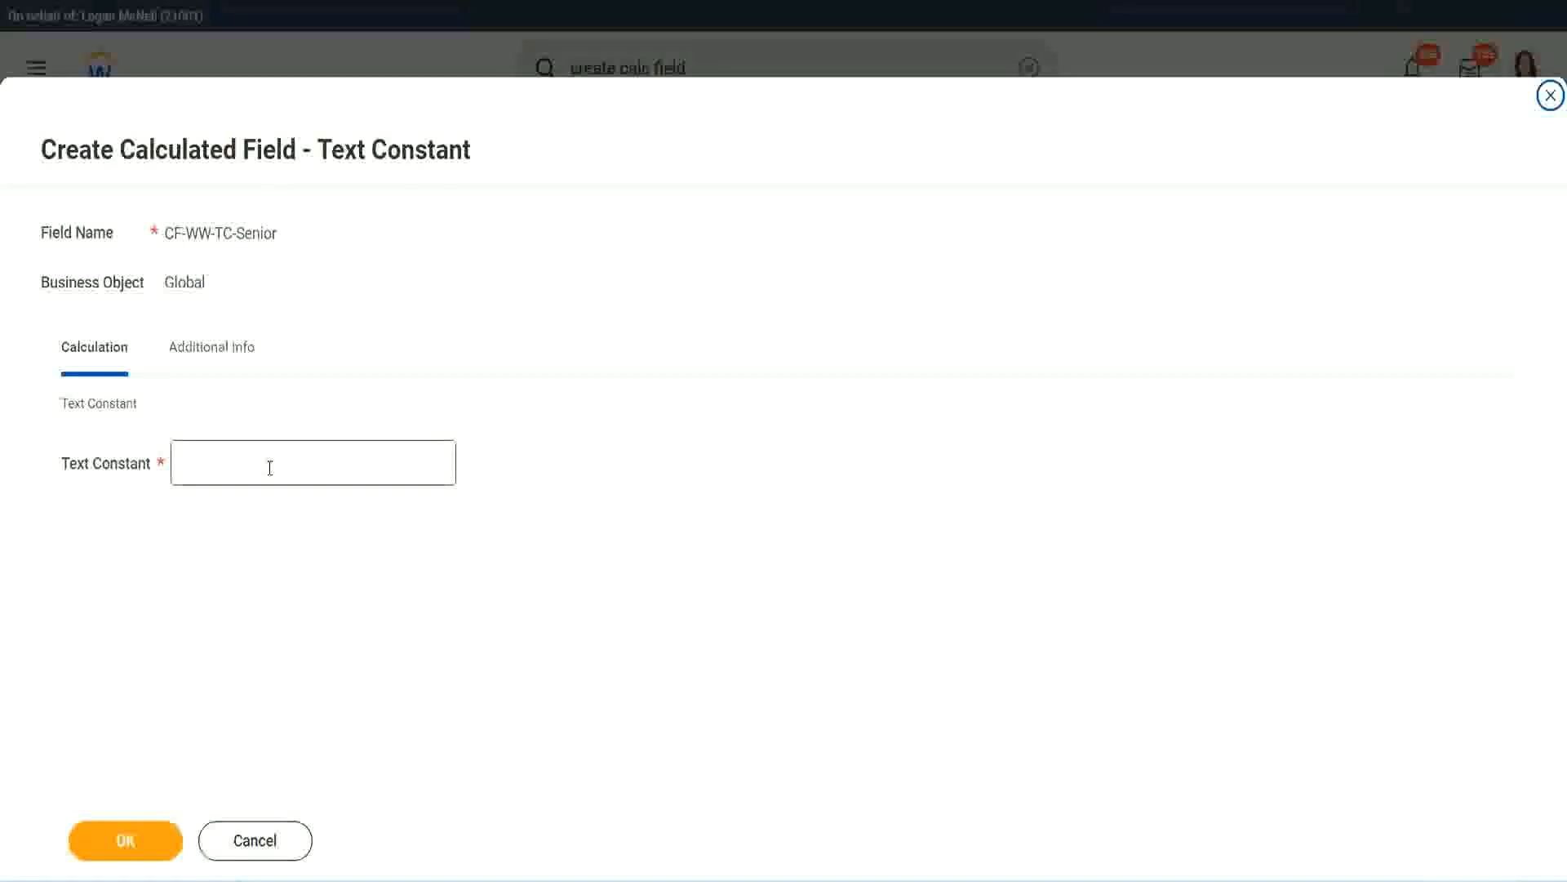
left_click(265, 458)
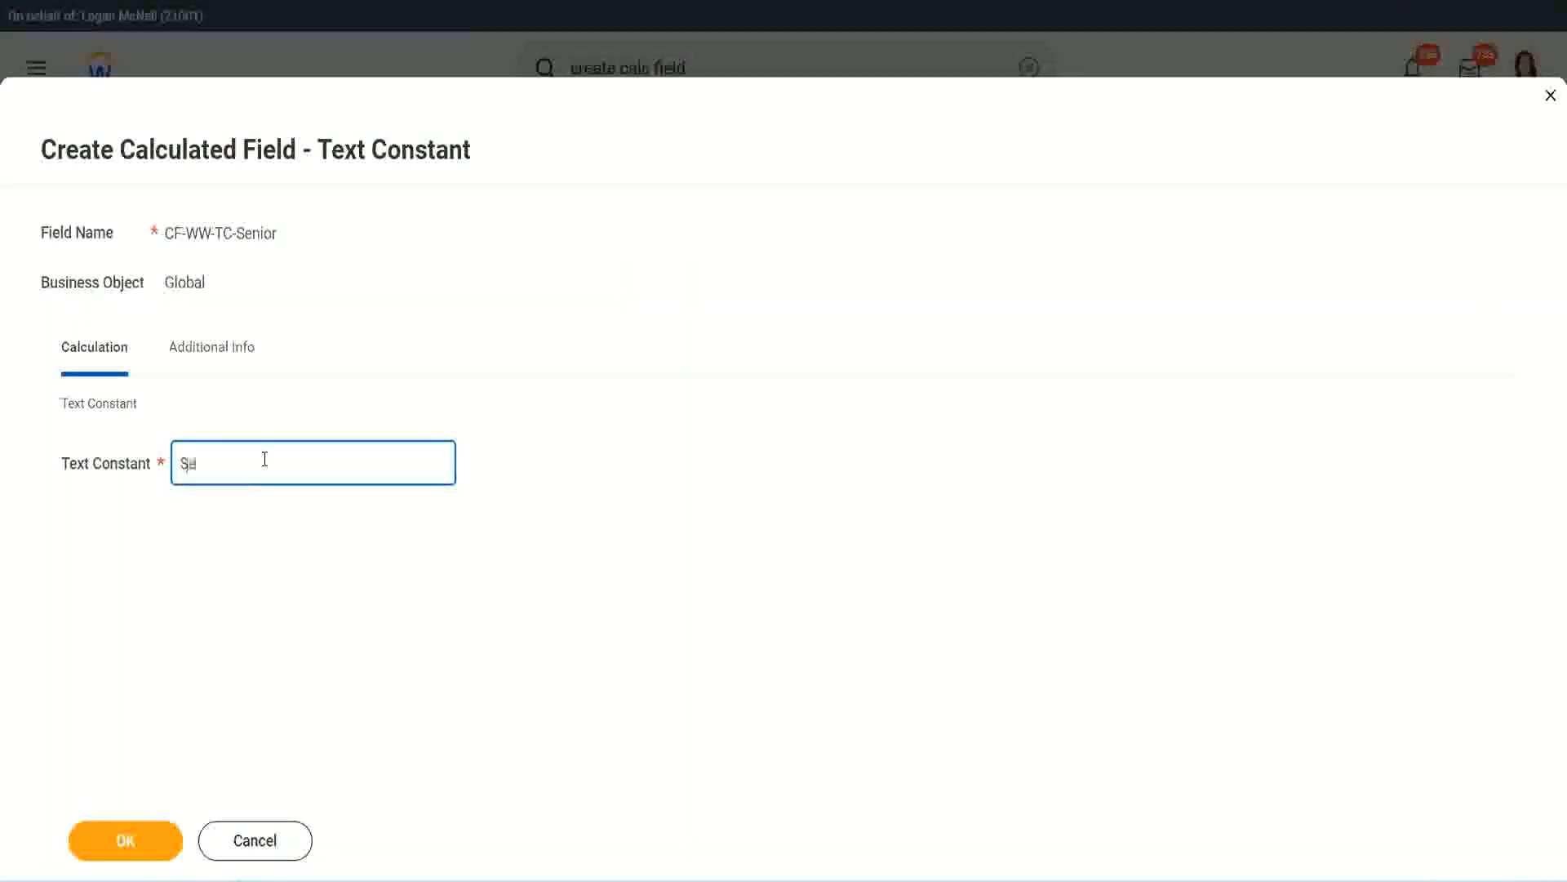
left_click(153, 826)
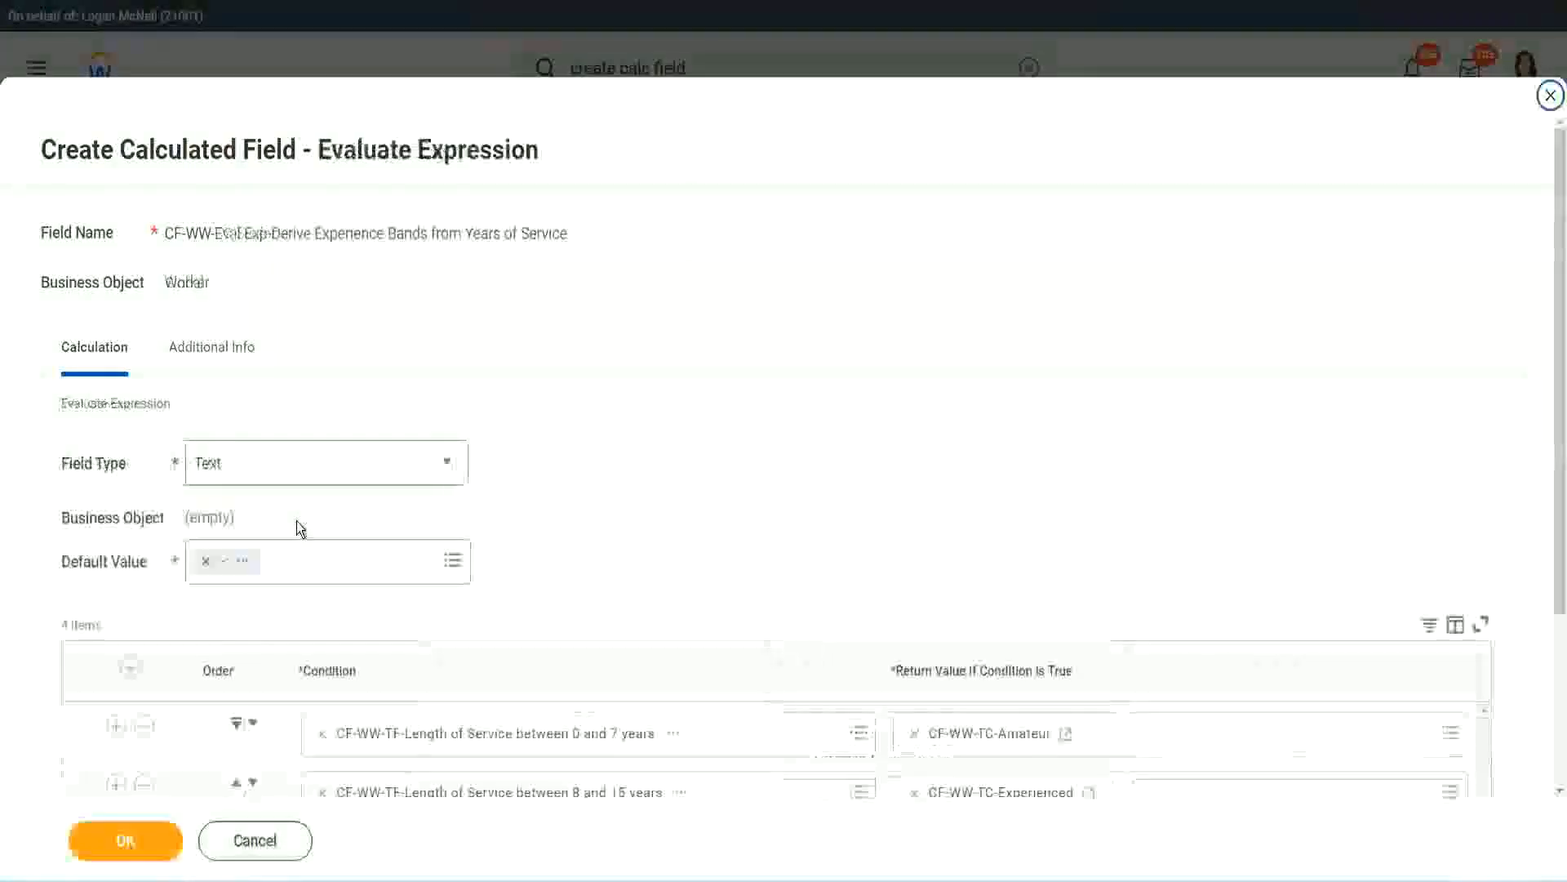
Start a calculated field for the fourth row's return value, reusing the copied Senior field name and renaming it CF-WW-TC-Legend
scroll(1134, 595, "down", 3)
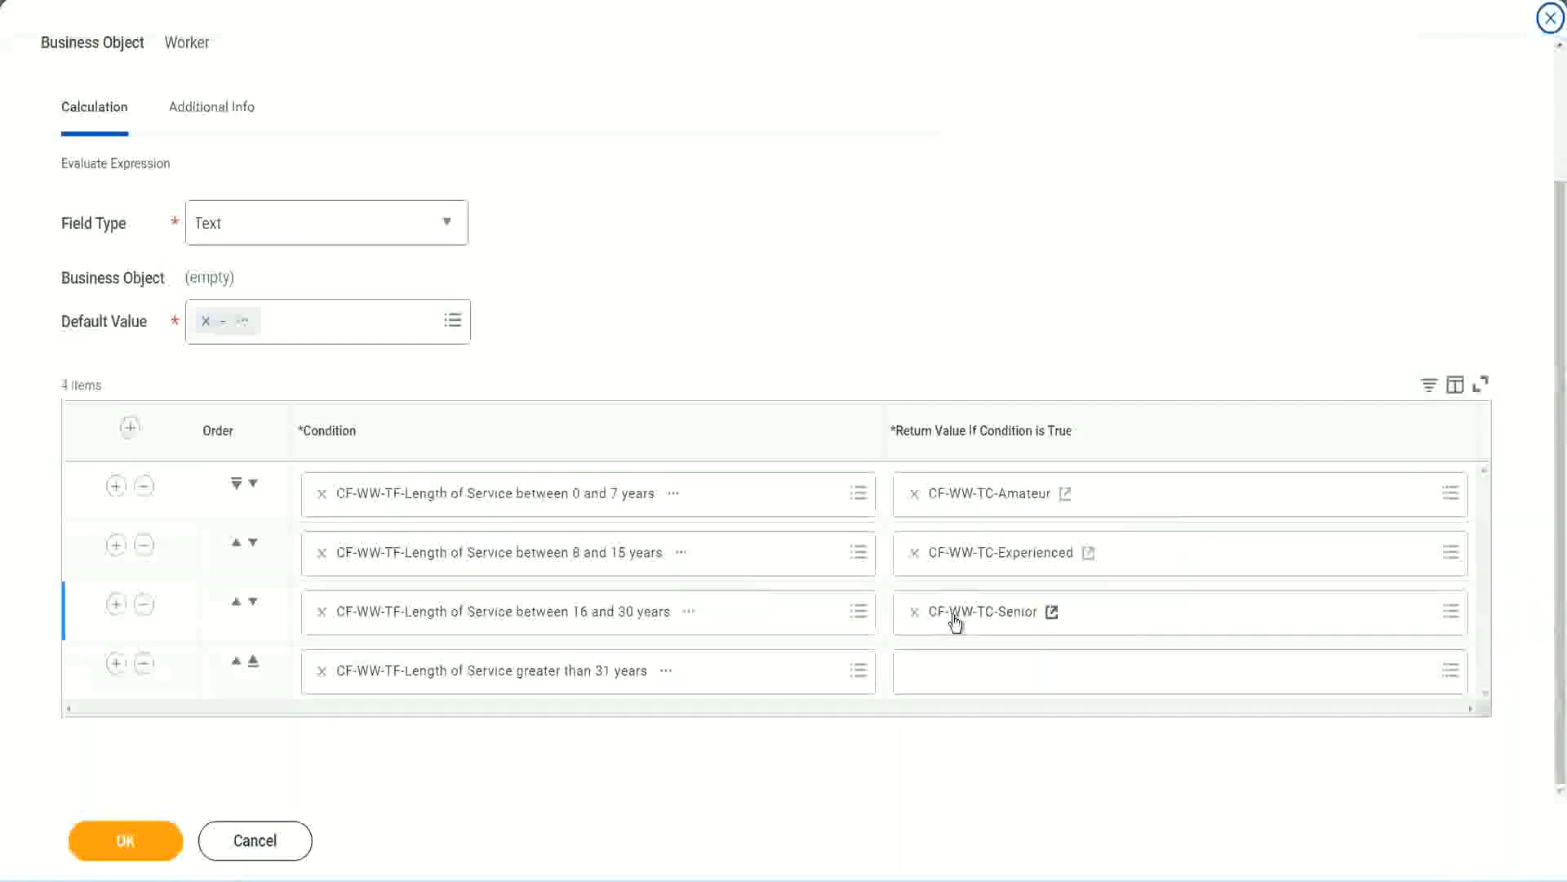
right_click(952, 615)
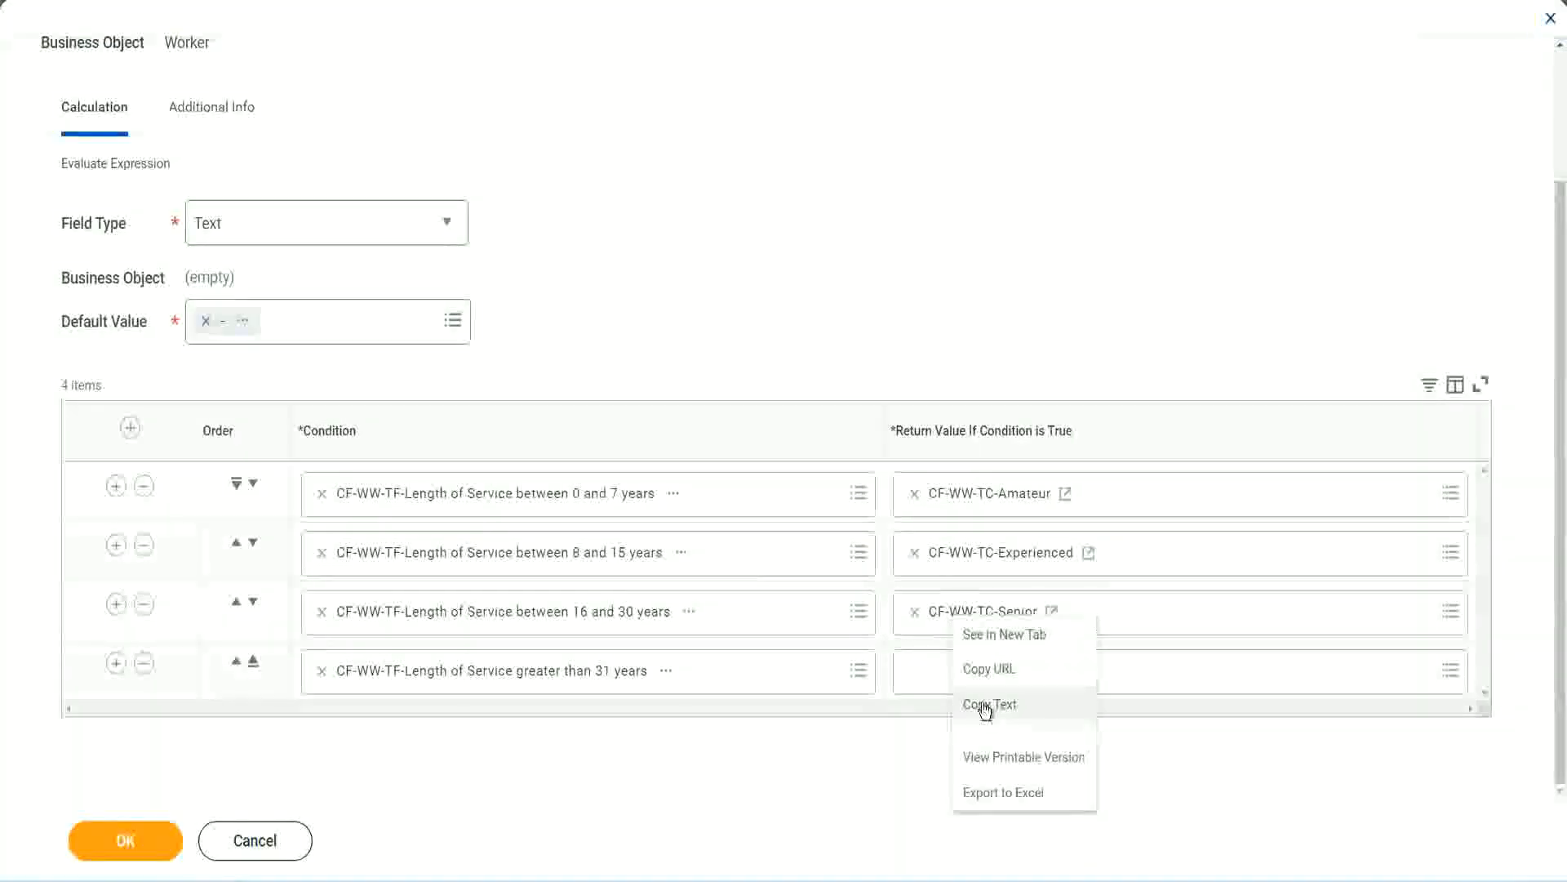
left_click(955, 678)
left_click(953, 668)
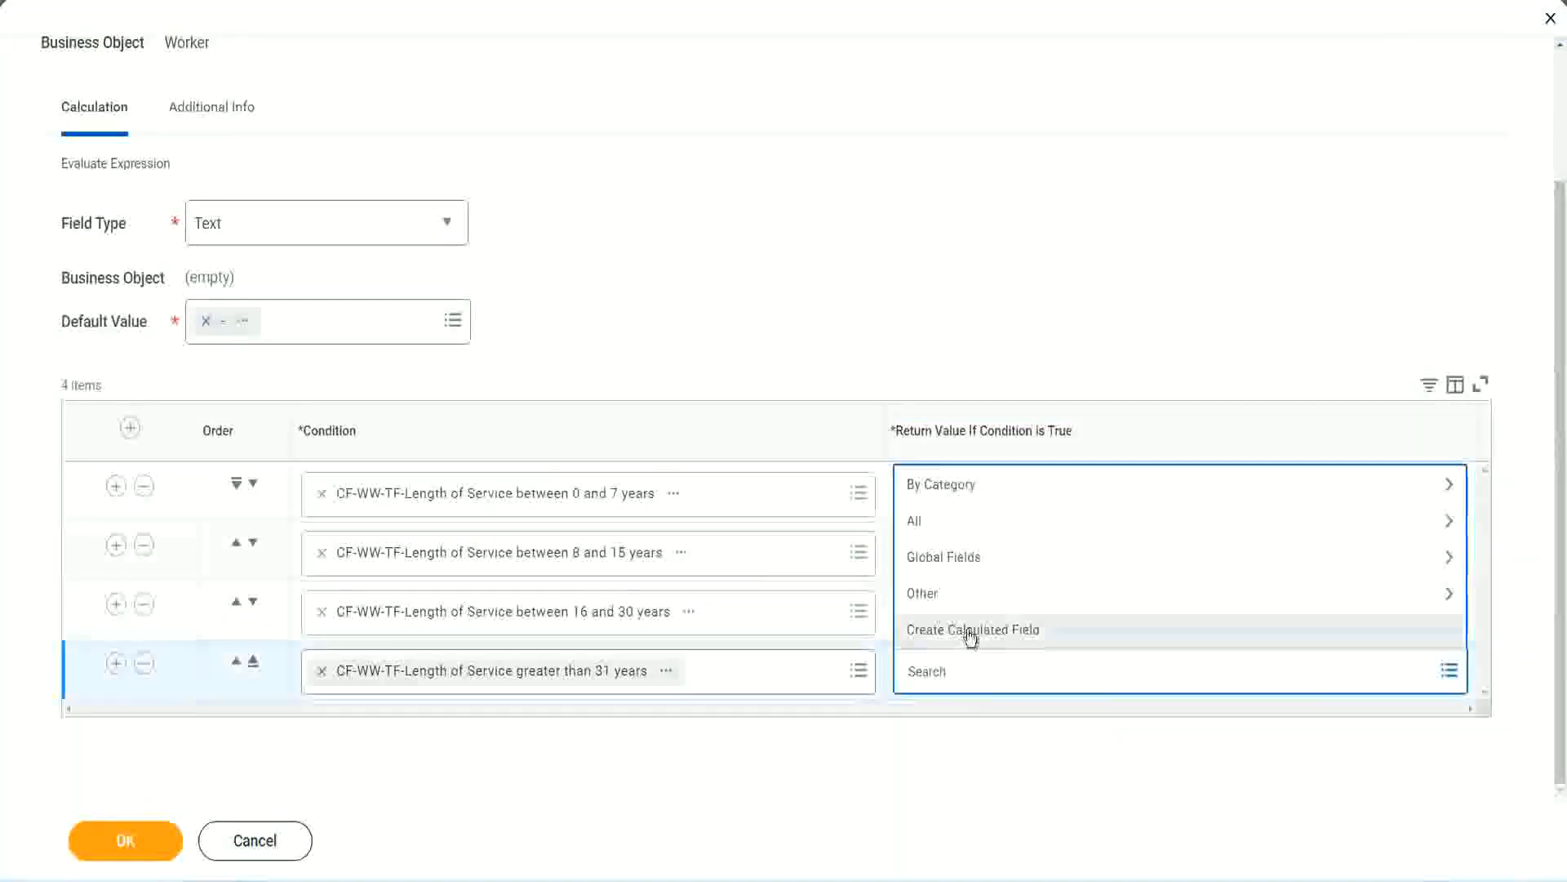
left_click(969, 634)
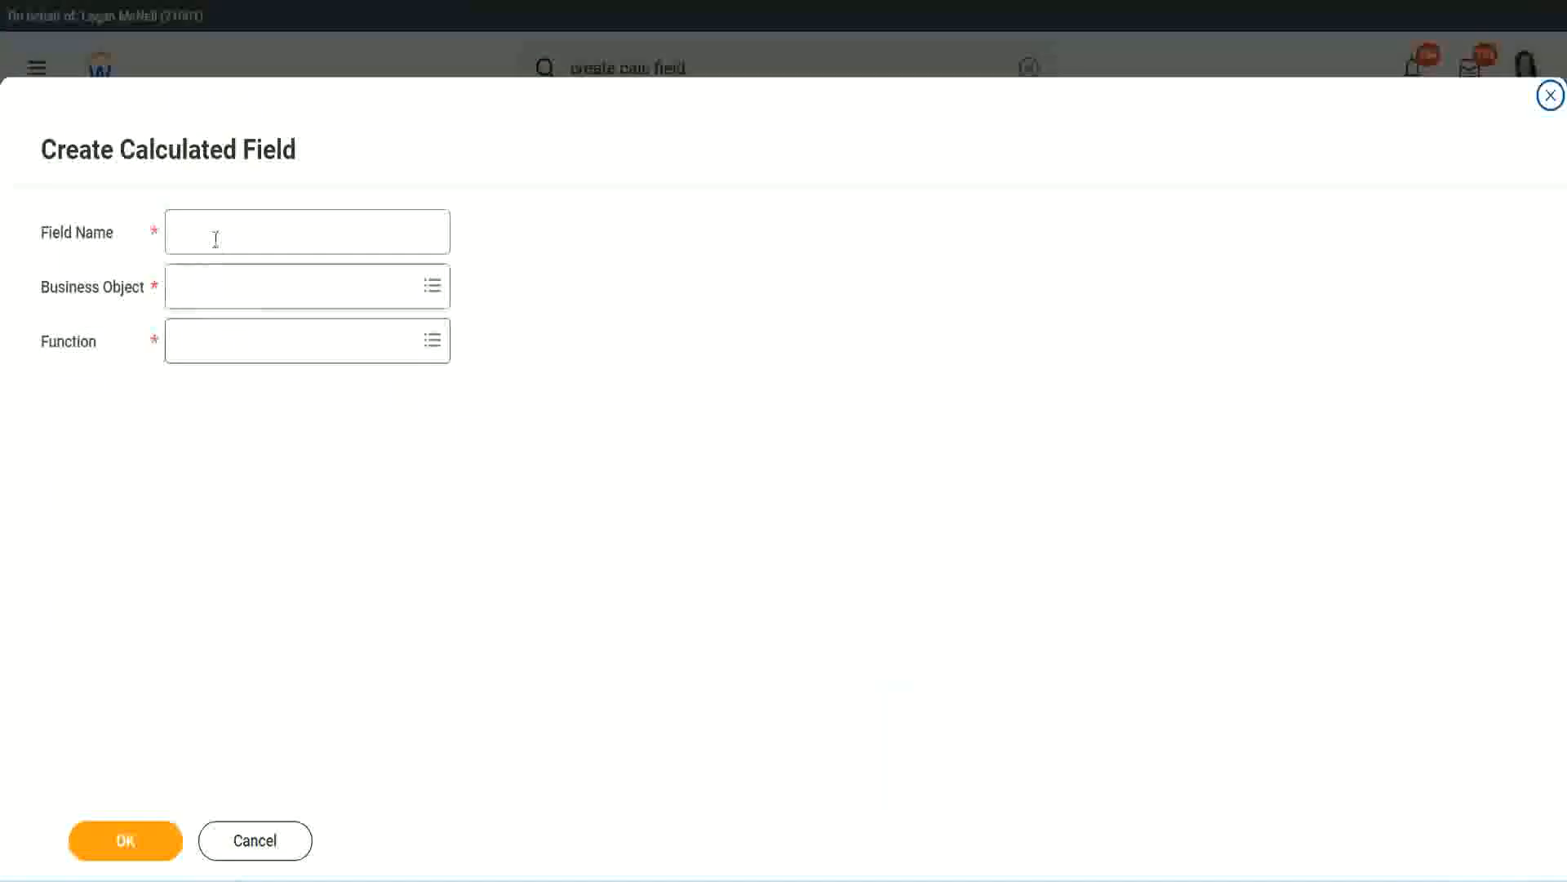
left_click(215, 238)
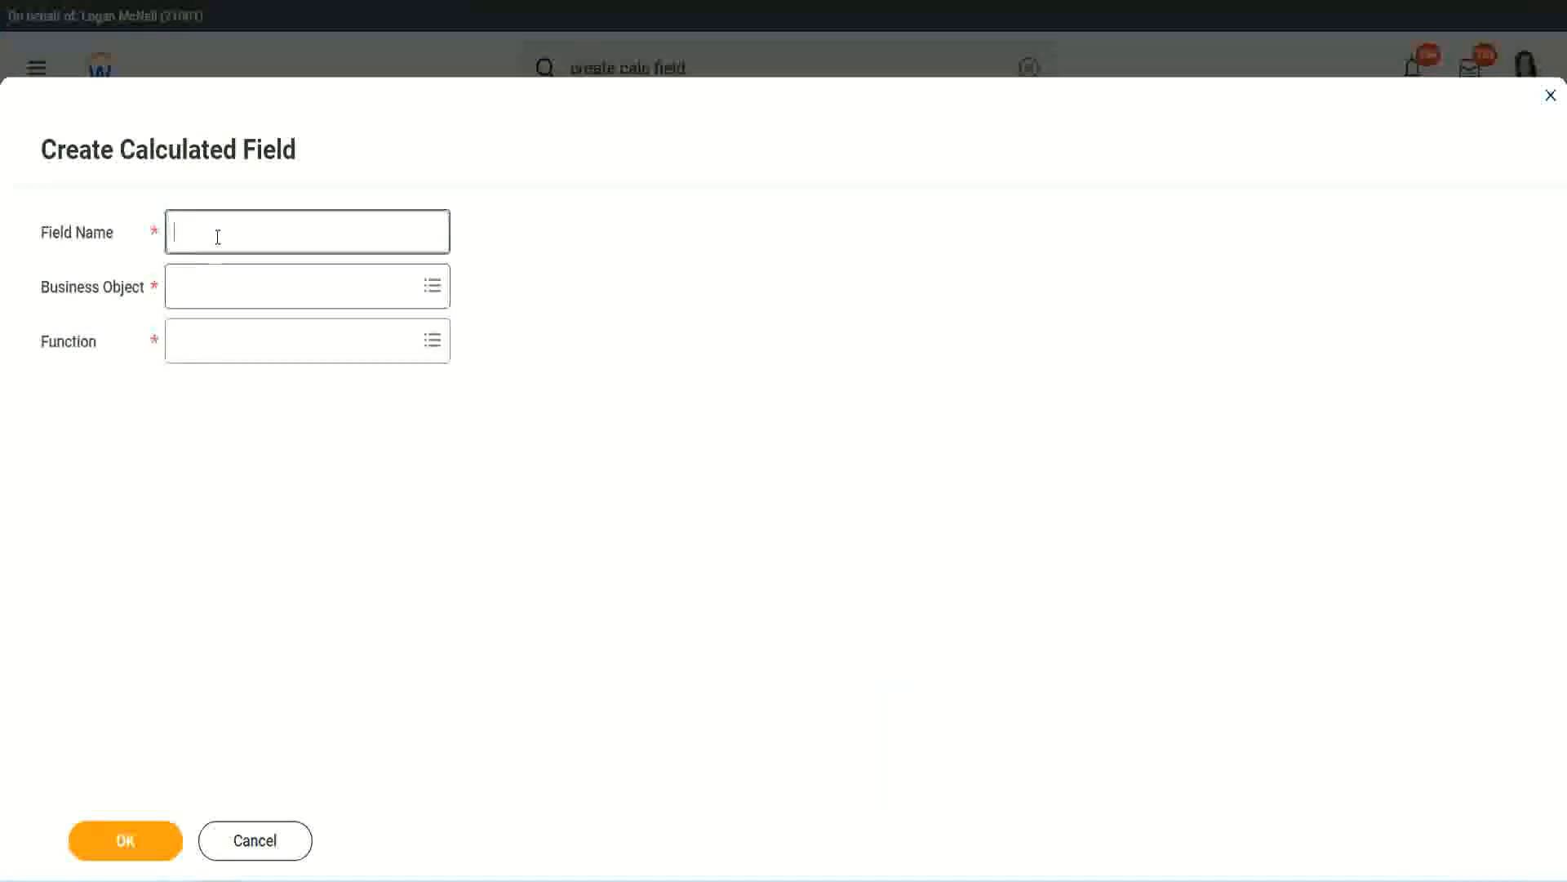
type("CF-WW-TC-Senior")
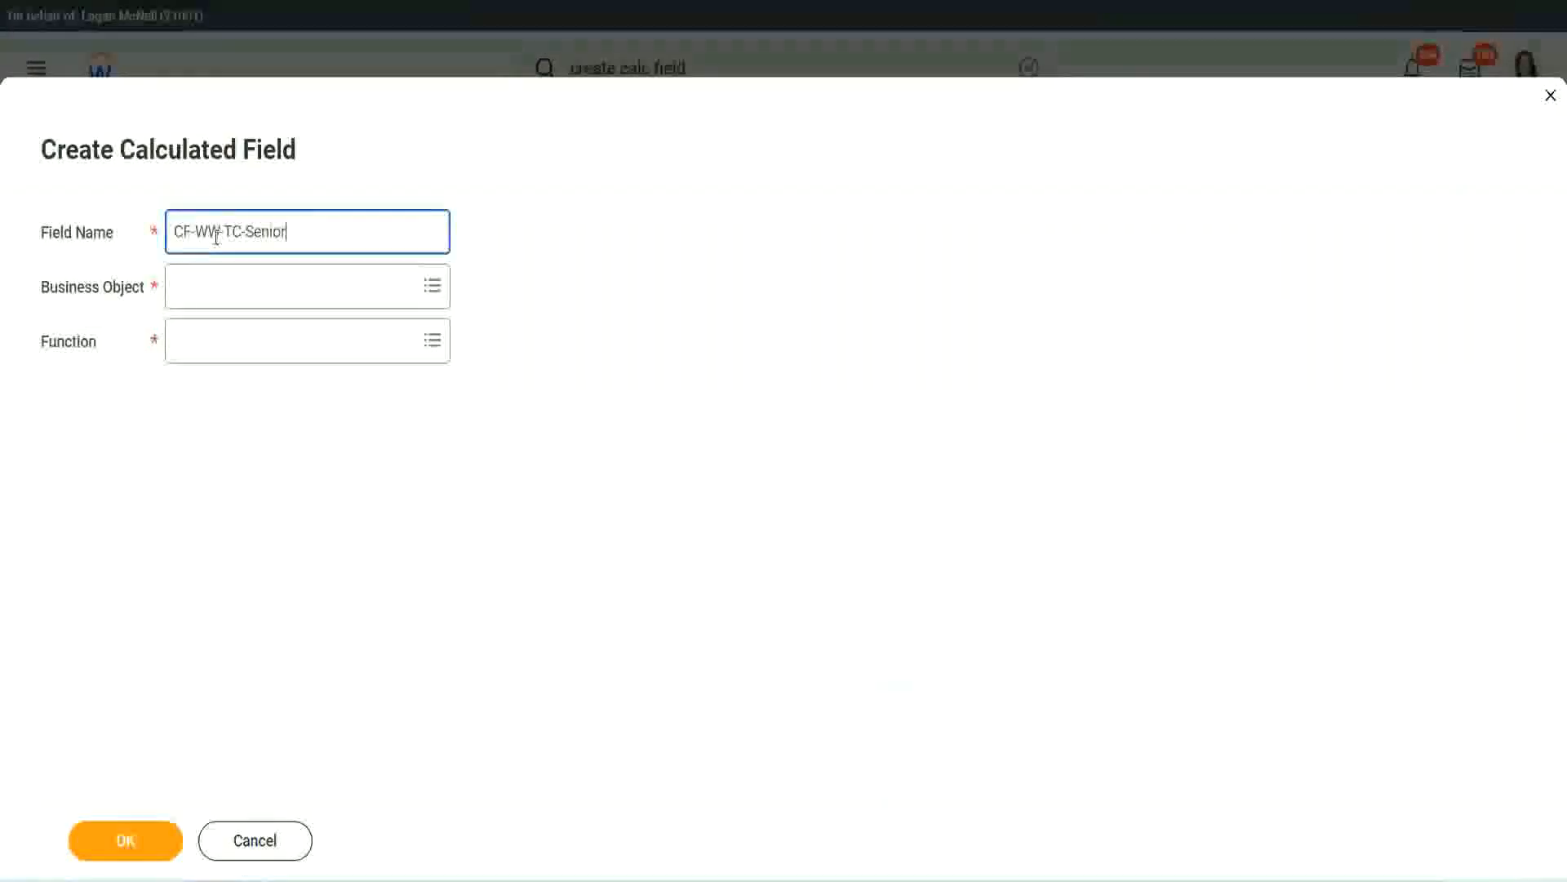
double_click(266, 231)
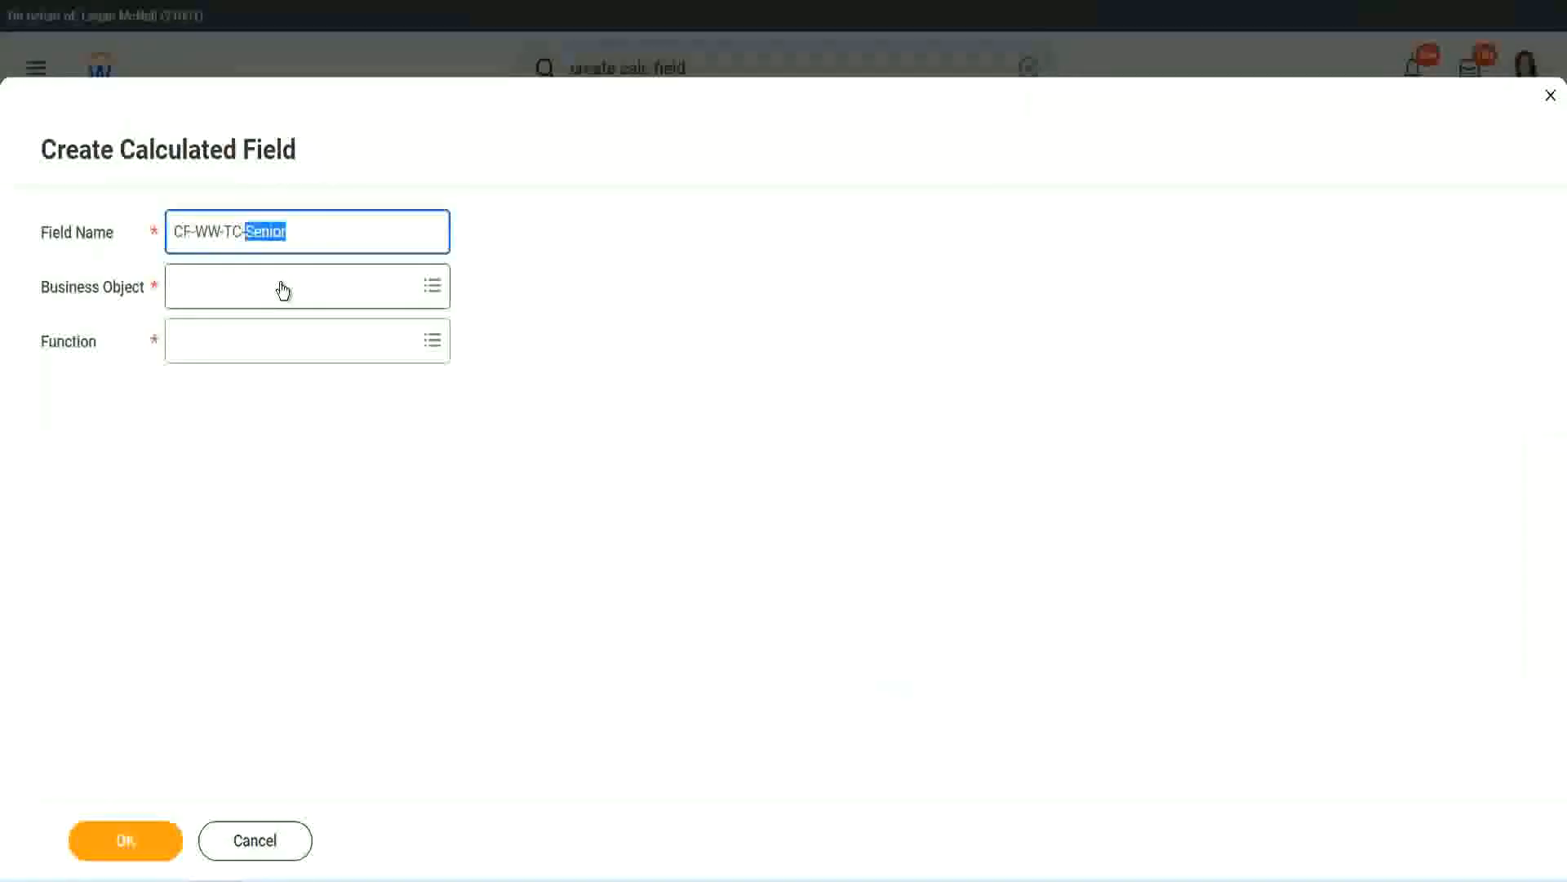
type("Legend")
Set the CF-WW-TC-Legend field's business object to Global
left_click(221, 299)
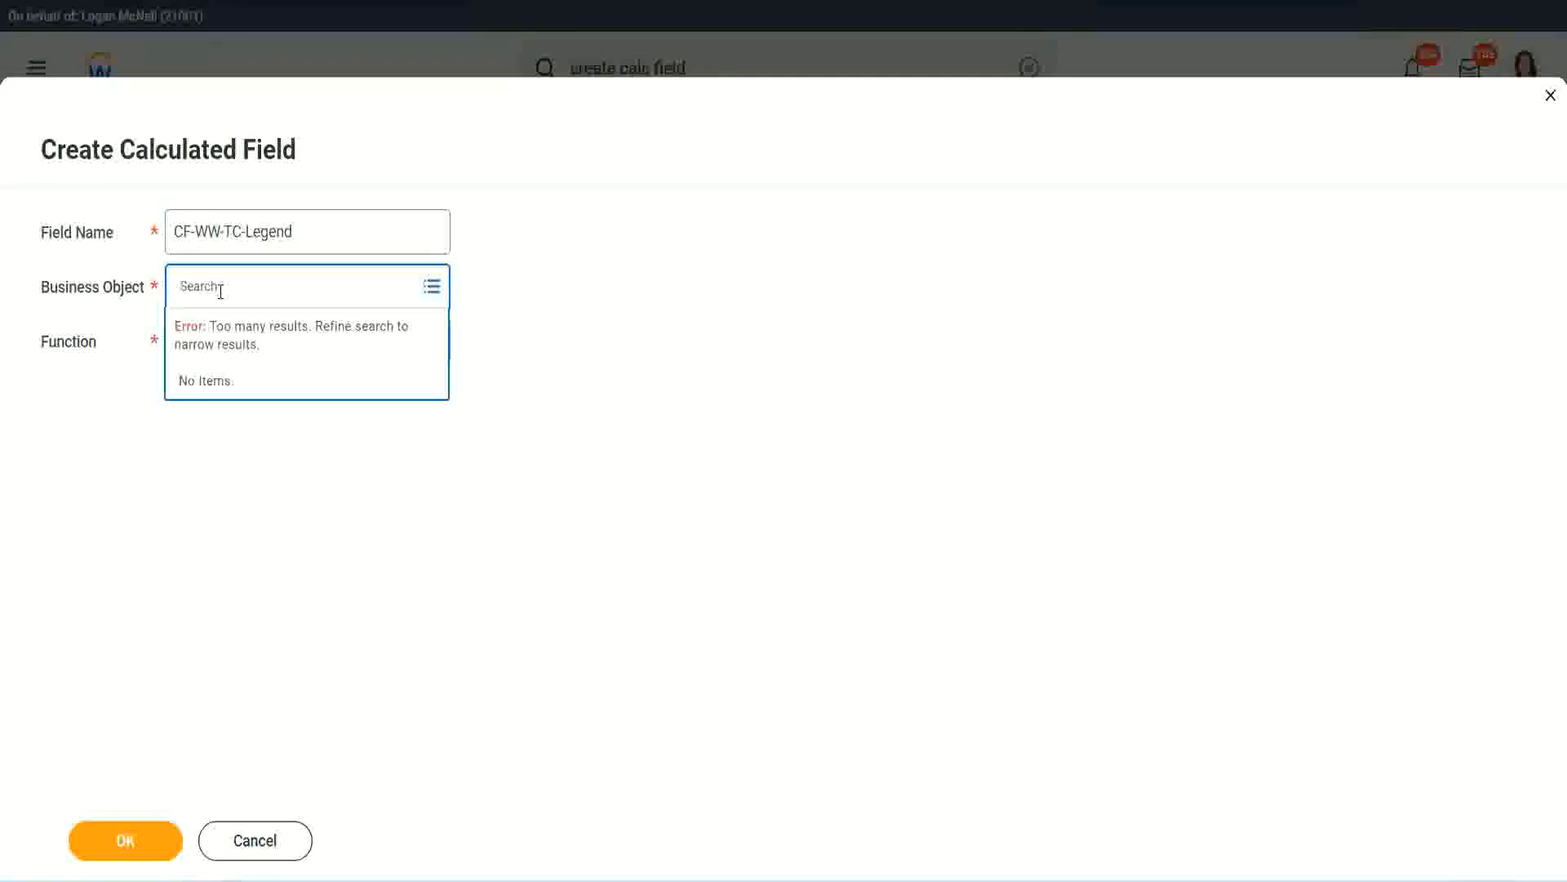
type("w")
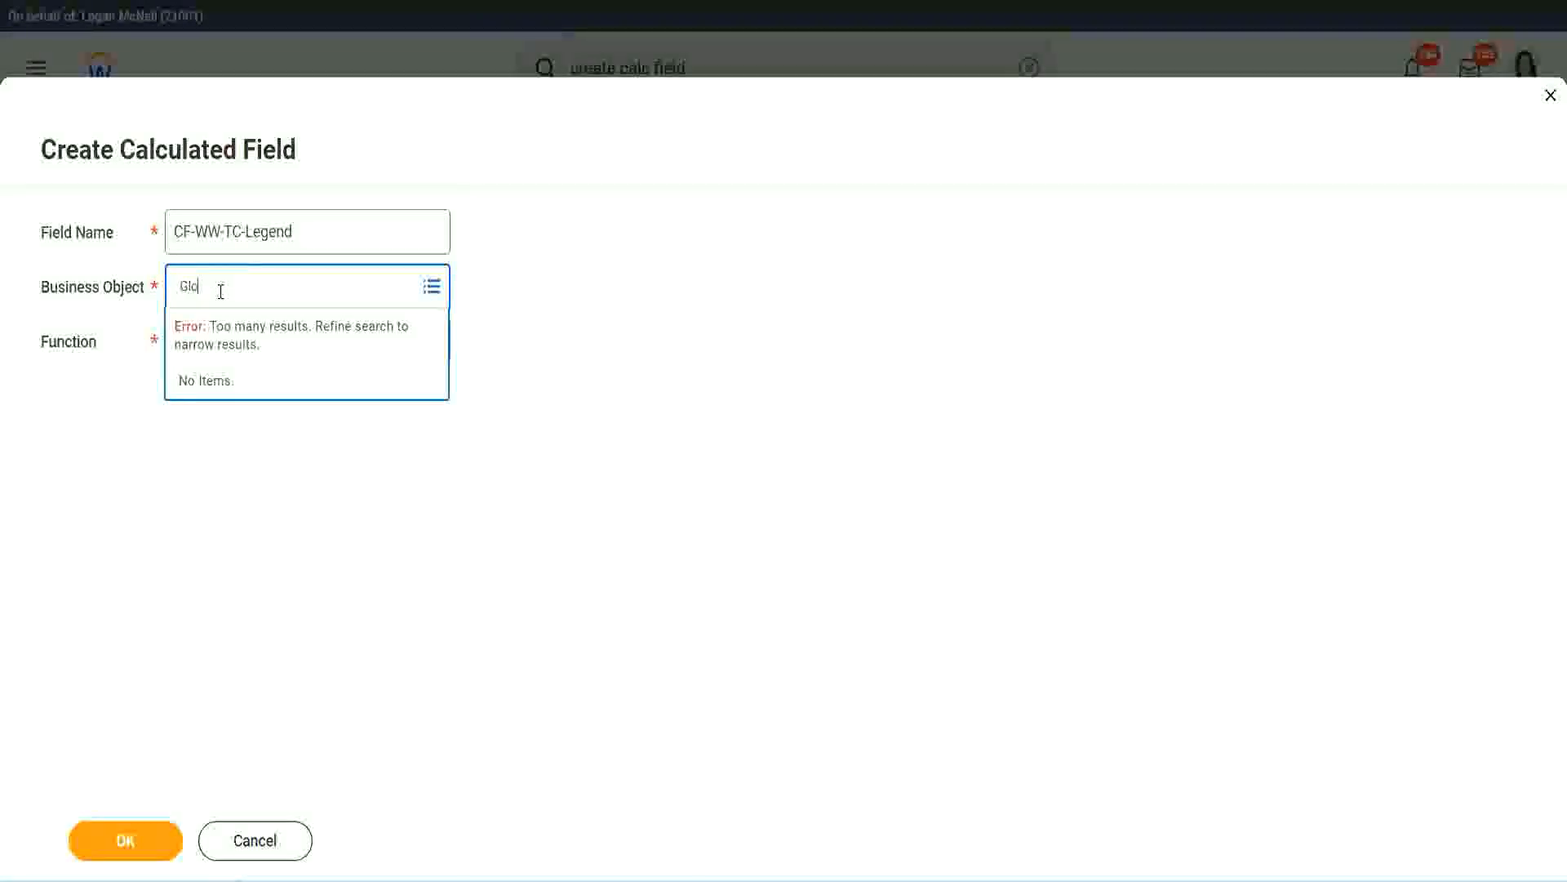
type("bal")
key("Return")
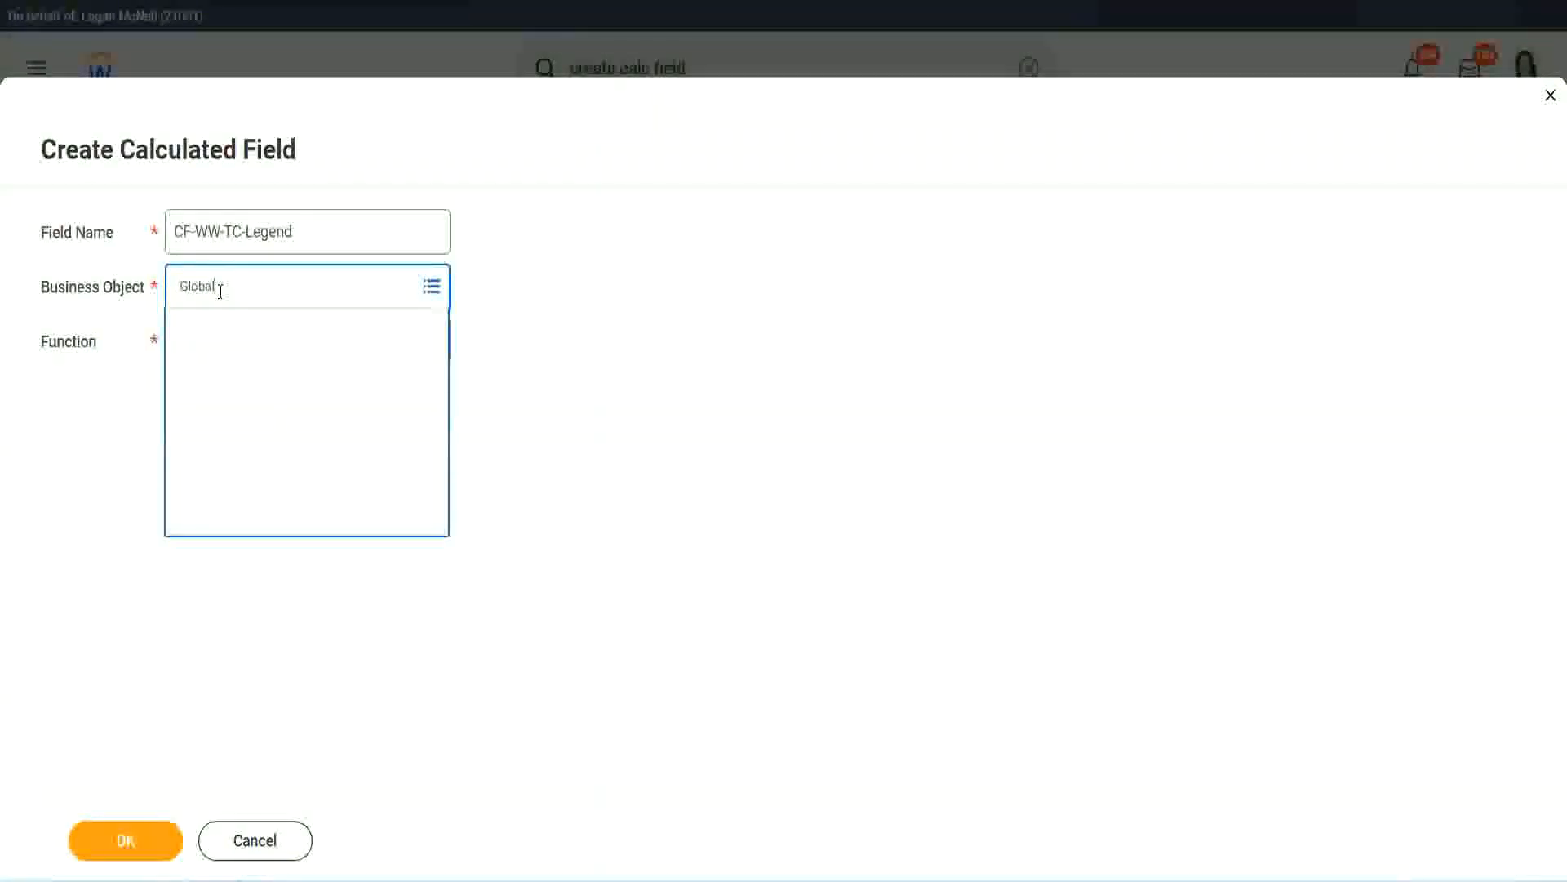
left_click(234, 377)
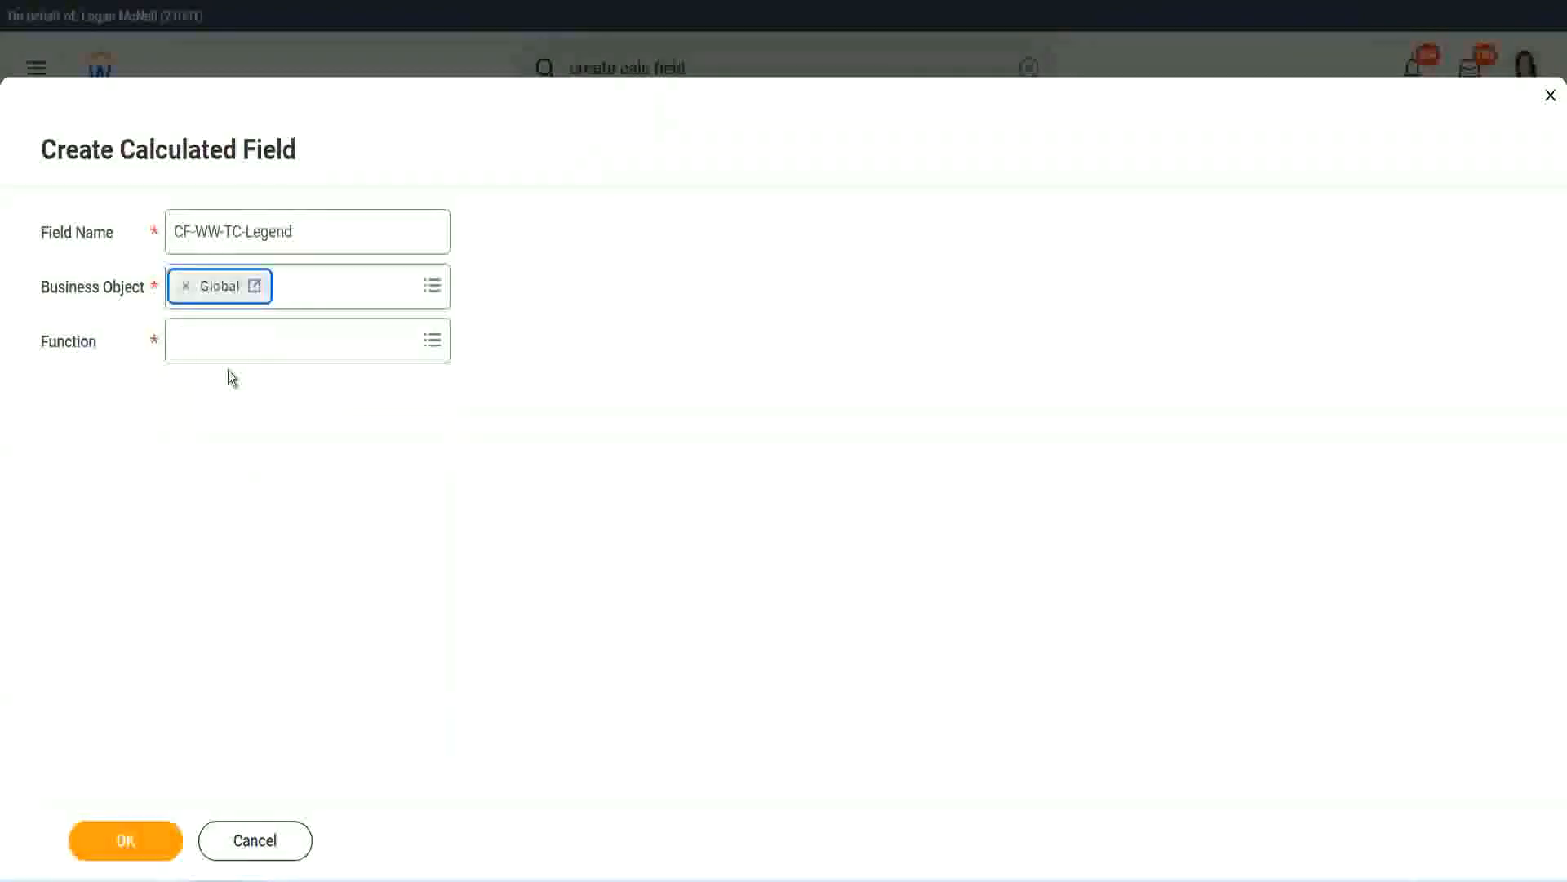
Make the field a Text Constant with the value Legend and save it as the fourth row's return value
left_click(224, 341)
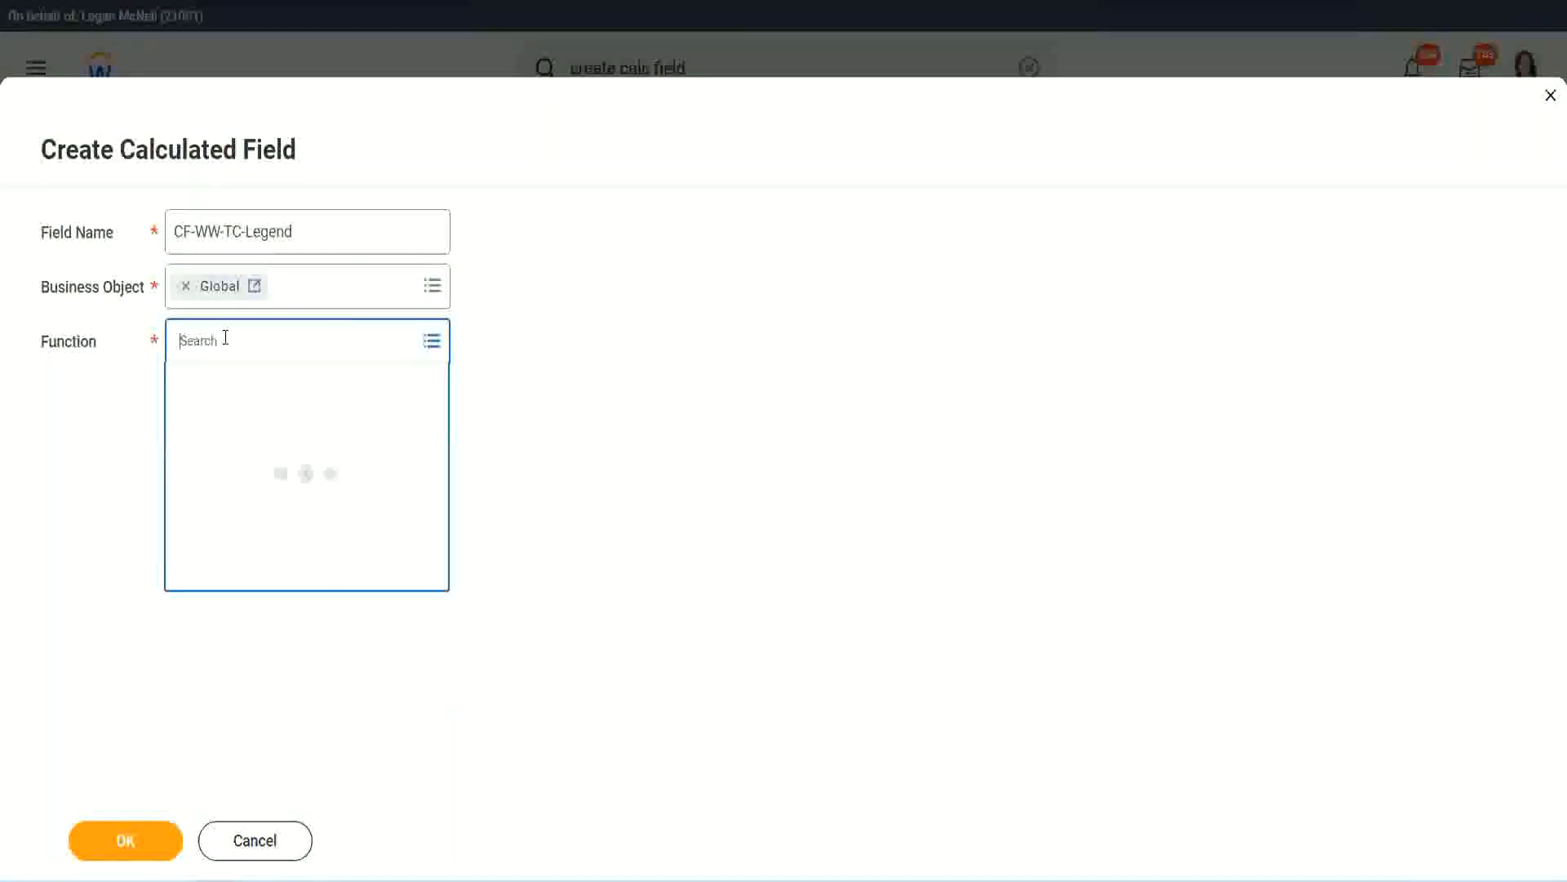
type("tc")
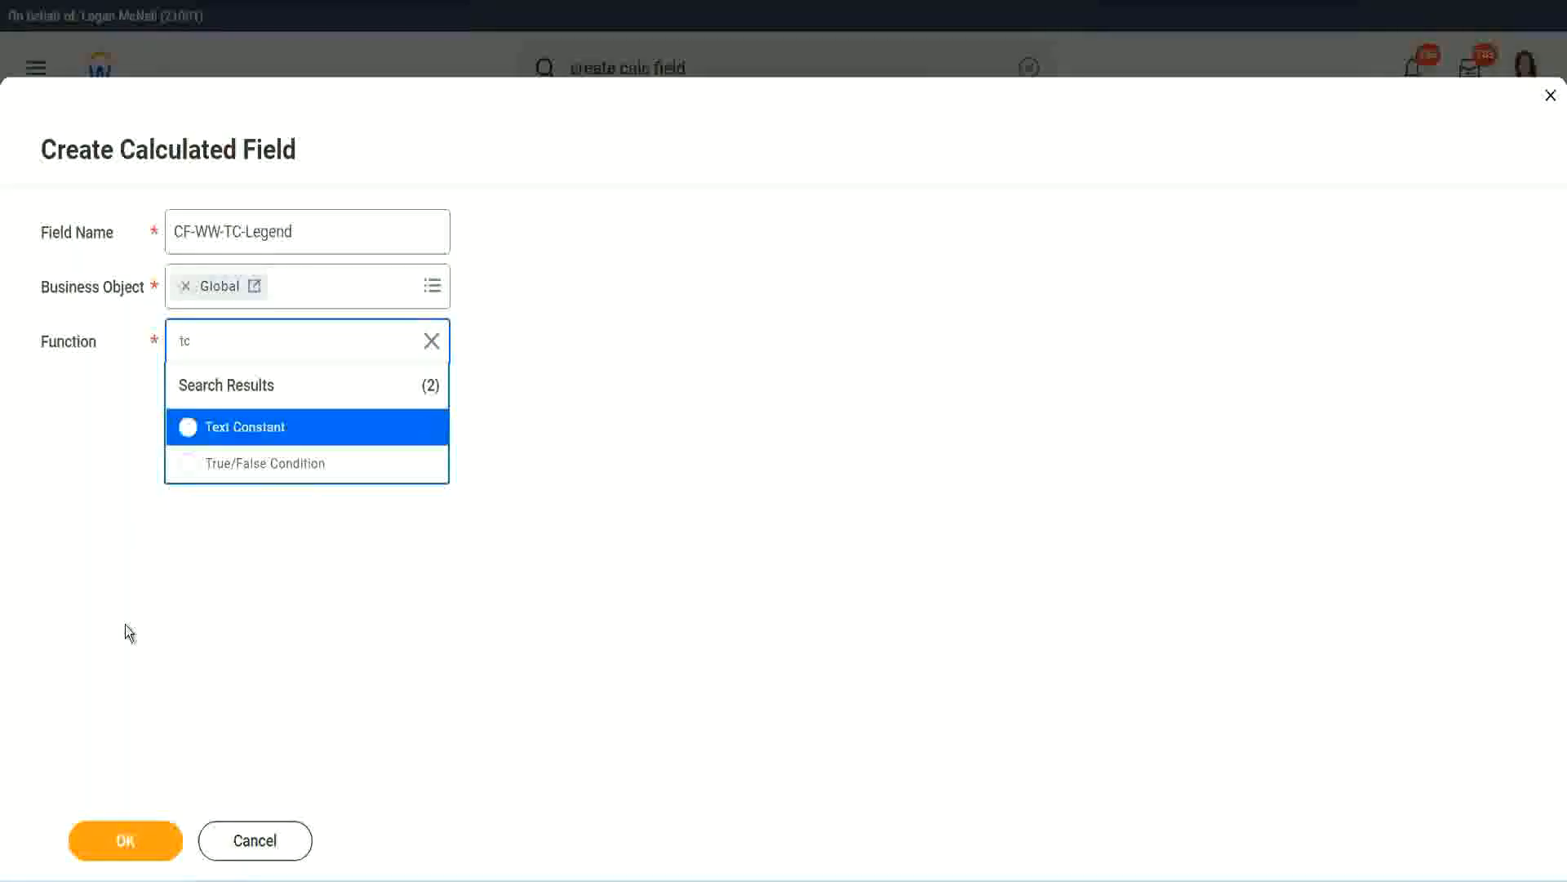
left_click(285, 446)
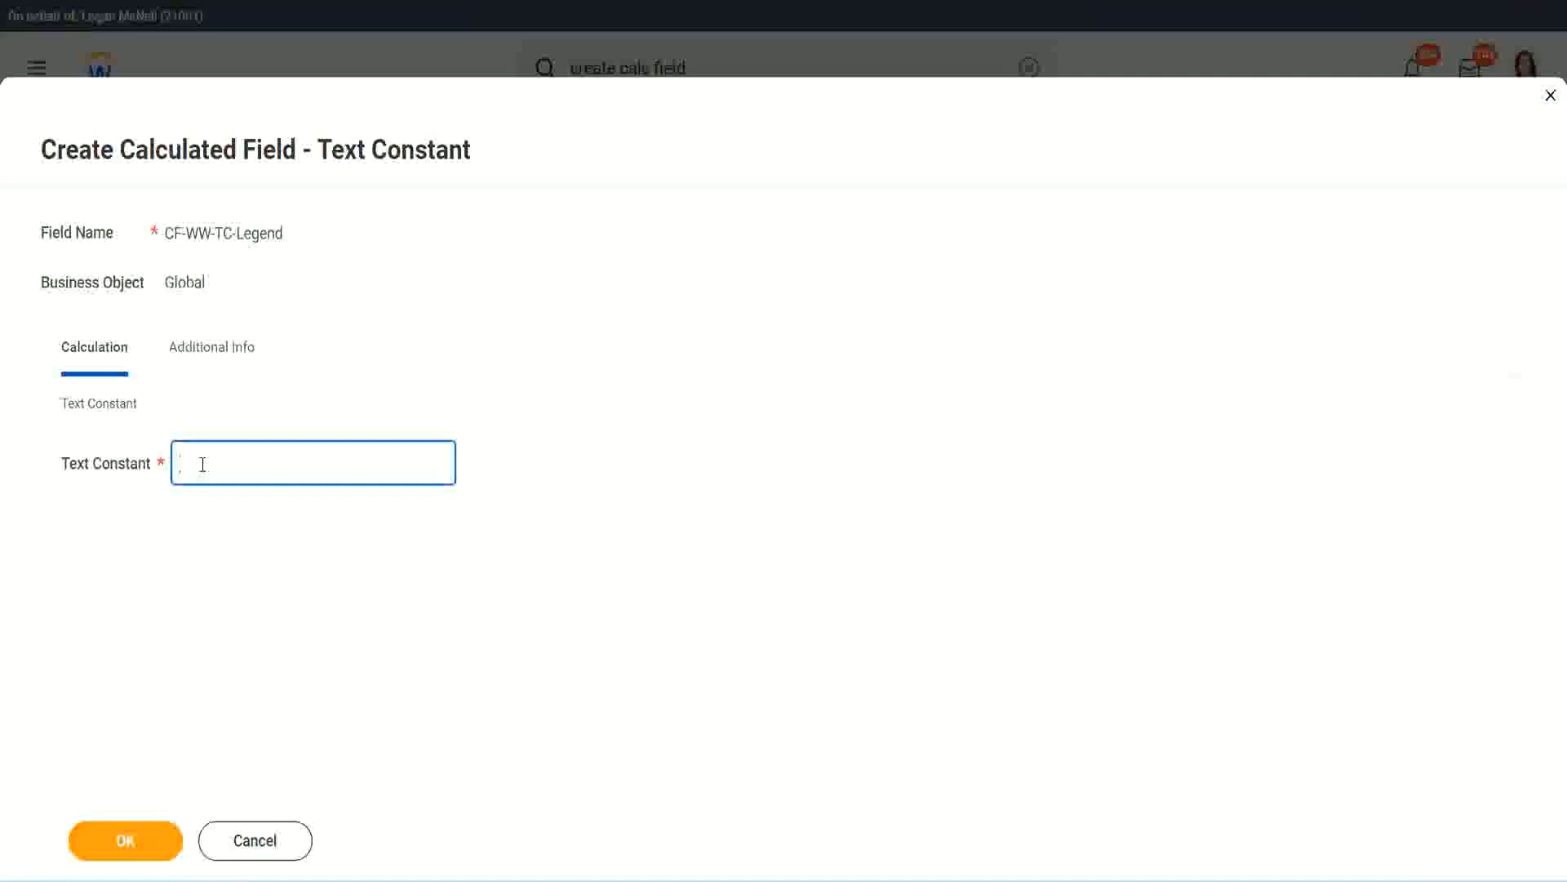
type("Legend")
left_click(132, 843)
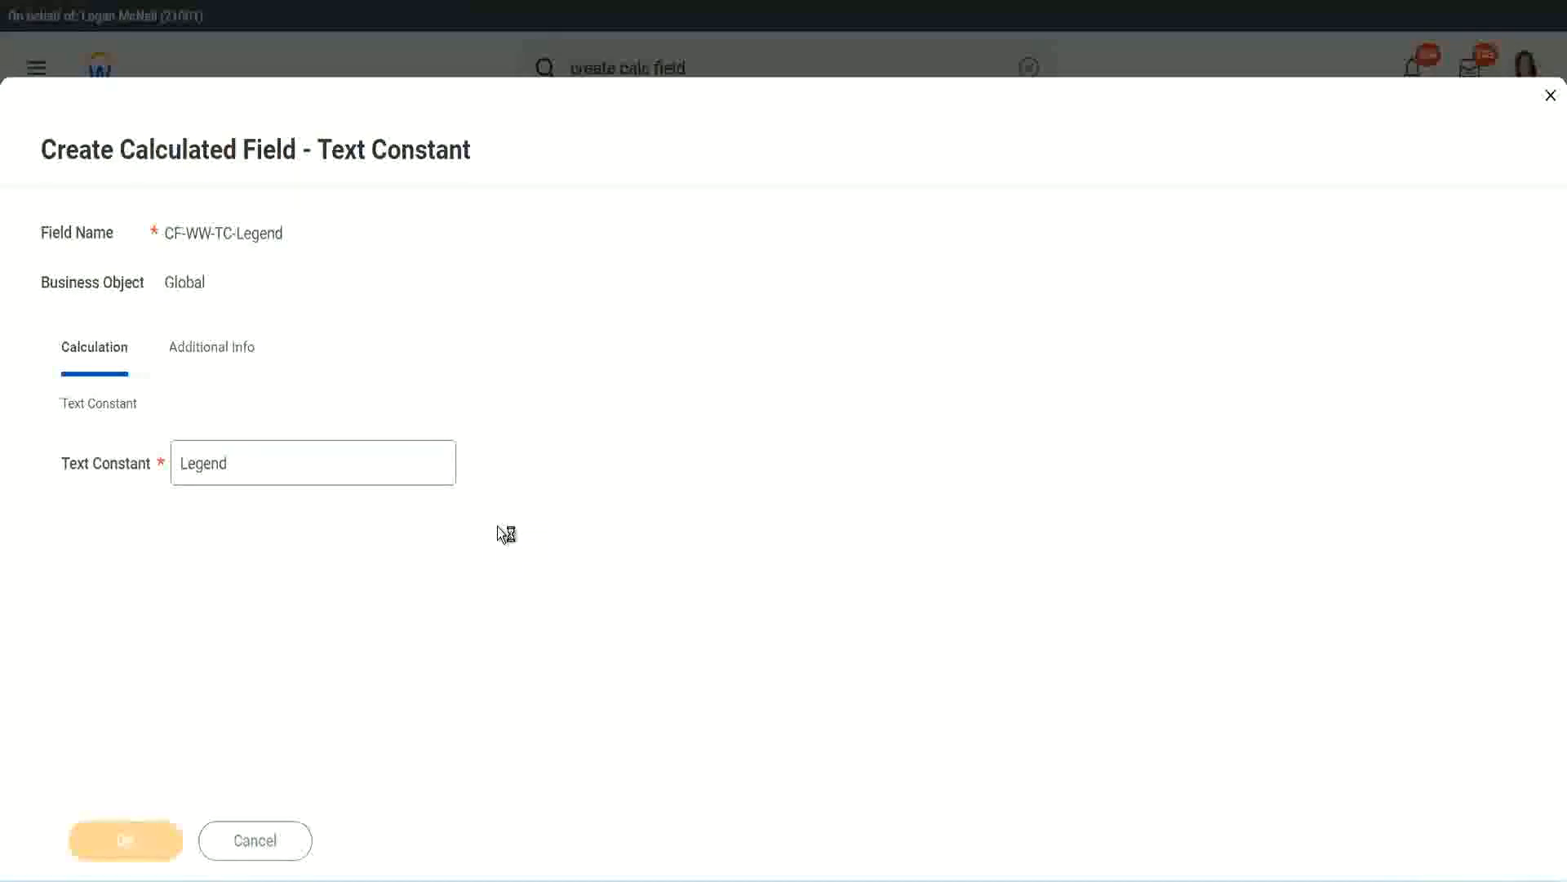
Check the four conditions and return values against the Text field type, and save the Evaluate Expression calculated field
scroll(831, 439, "down", 3)
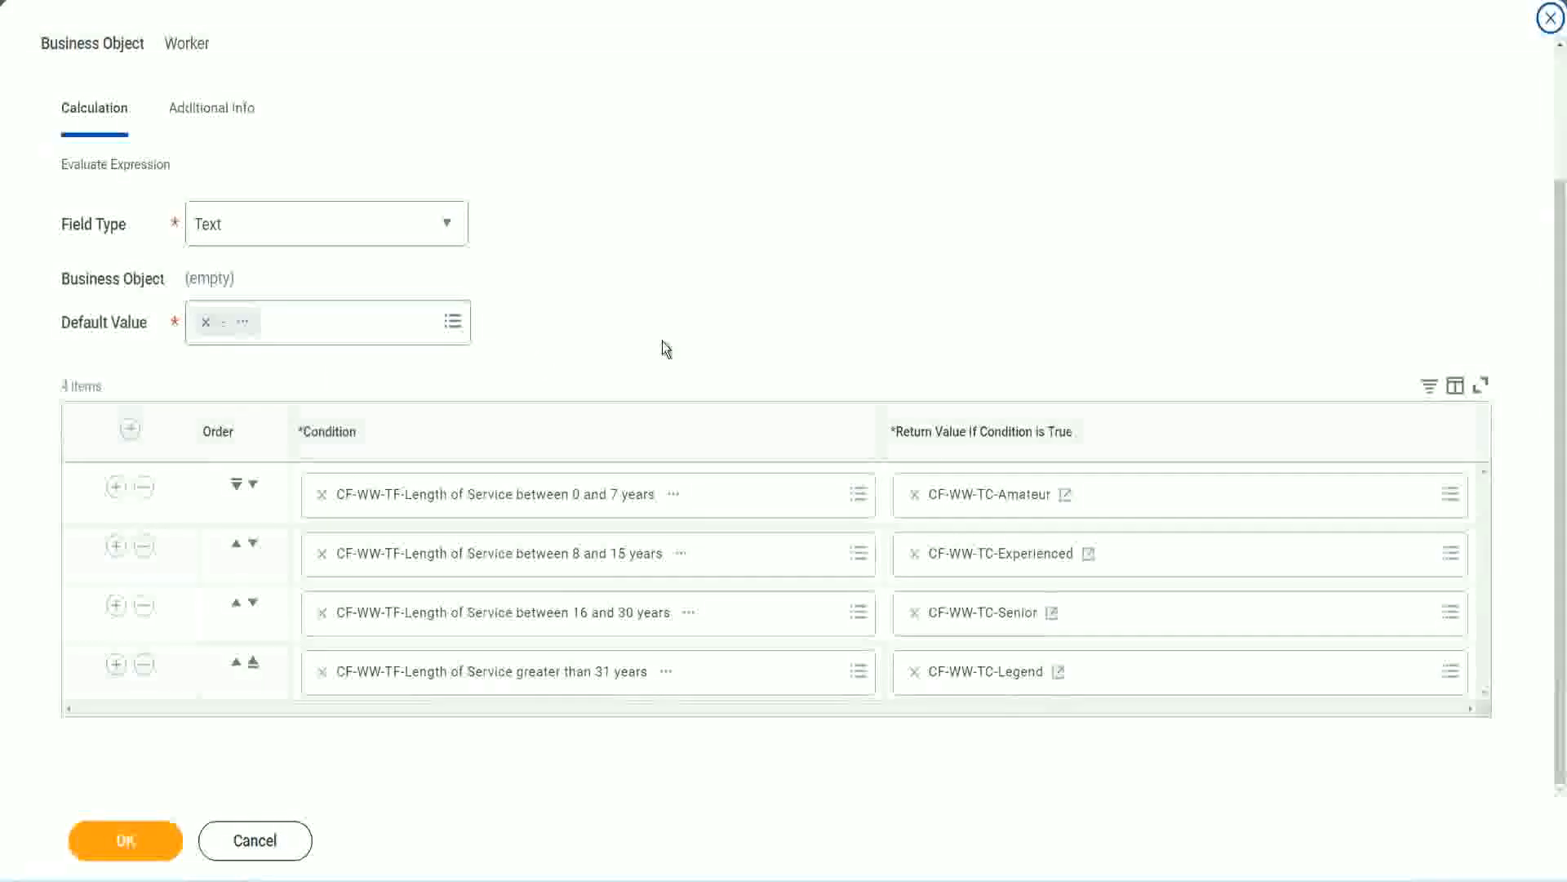
scroll(663, 328, "up", 1)
scroll(663, 327, "up", 1)
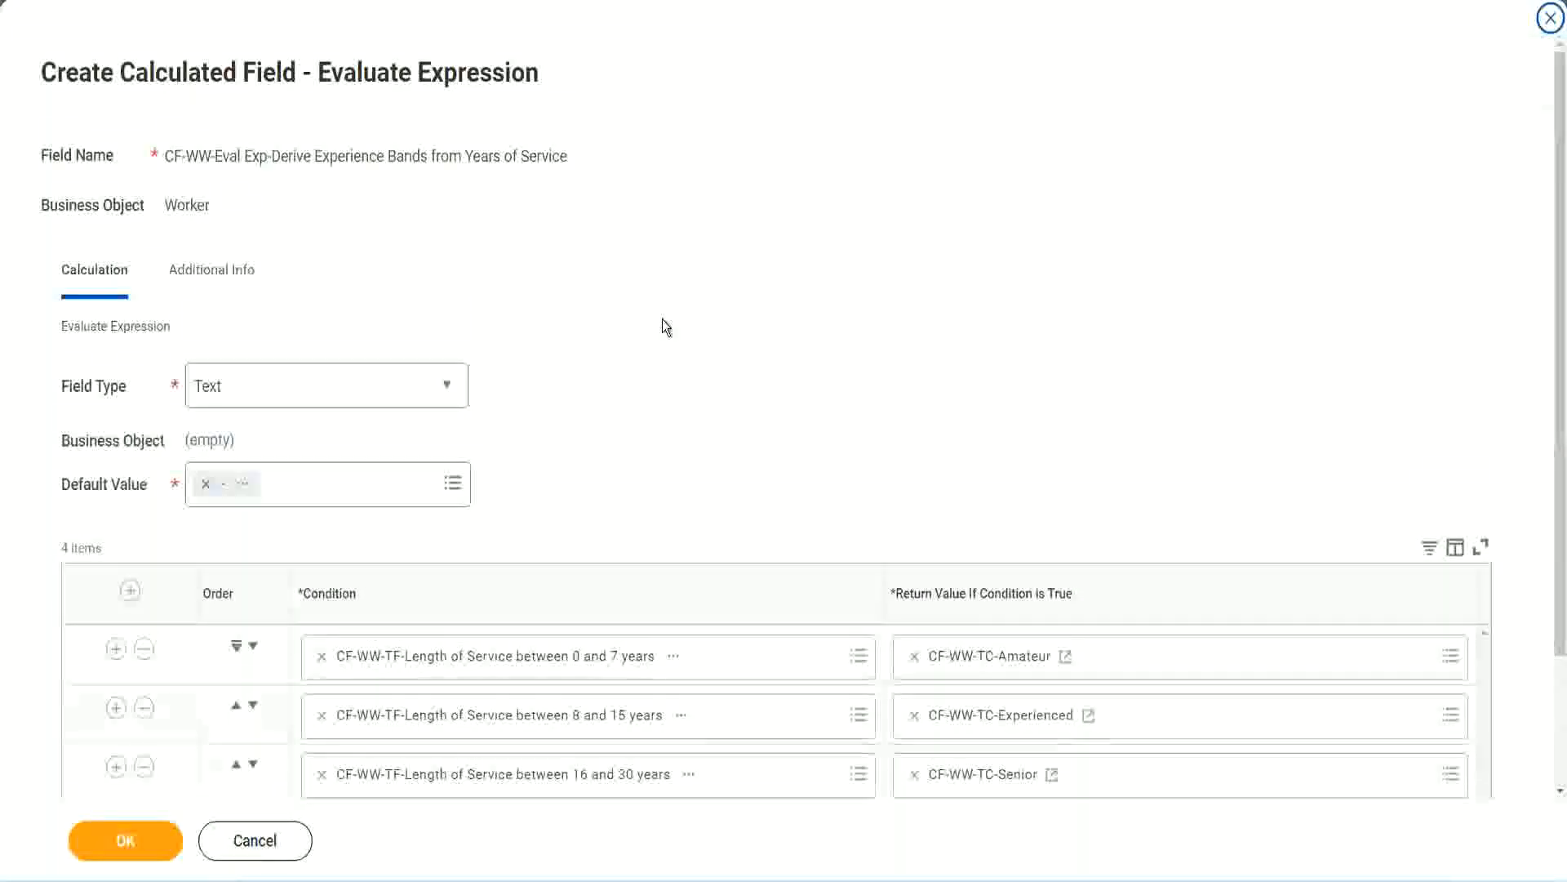
scroll(663, 327, "down", 2)
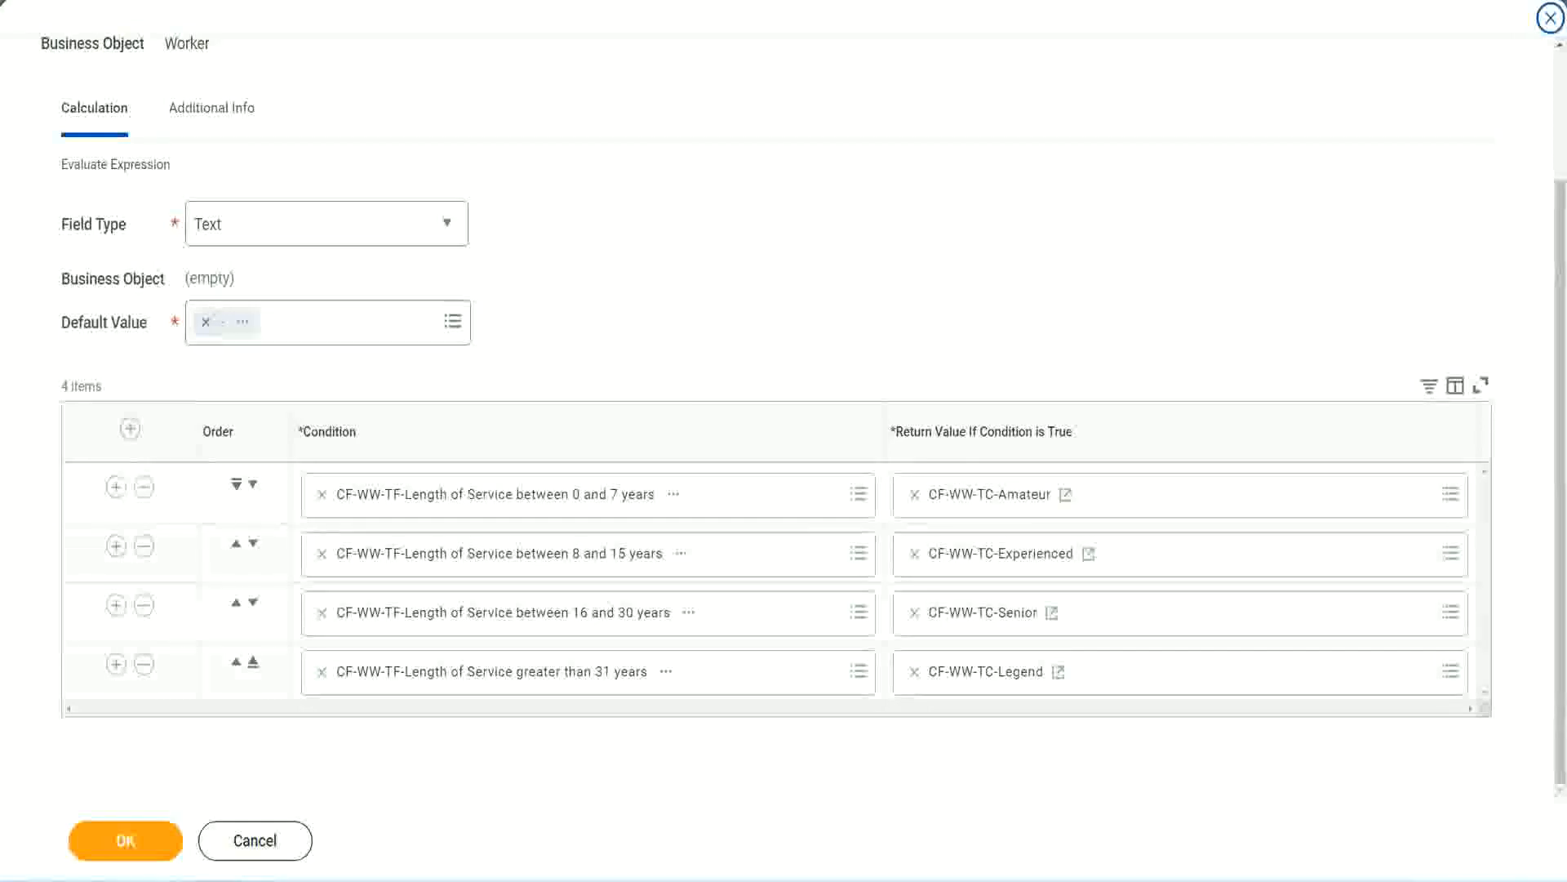
left_click_drag(1005, 228, 1017, 390)
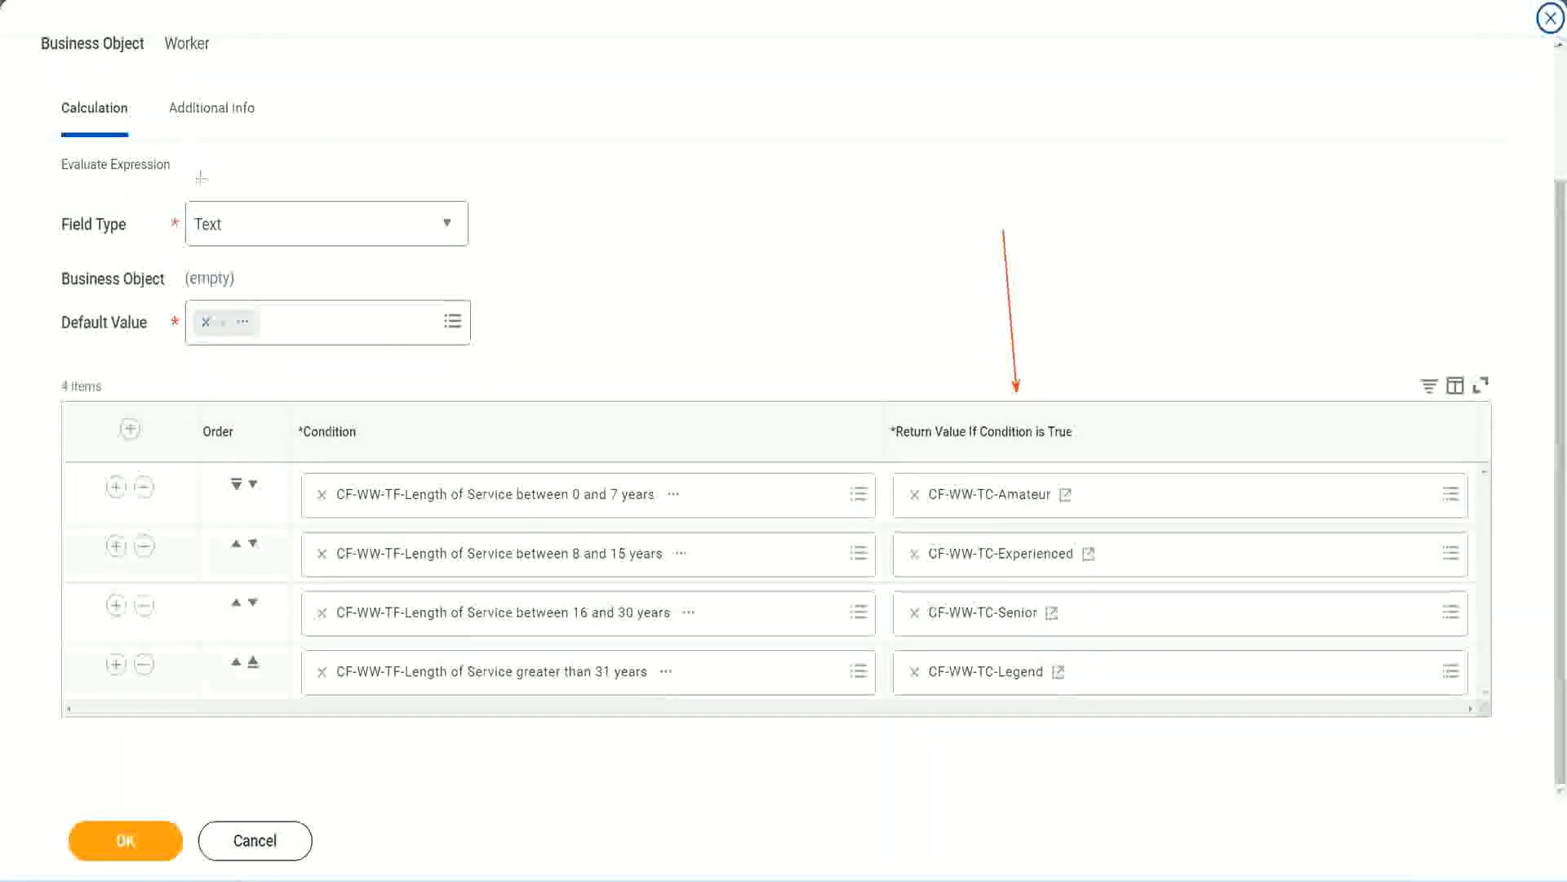
left_click_drag(203, 196, 202, 197)
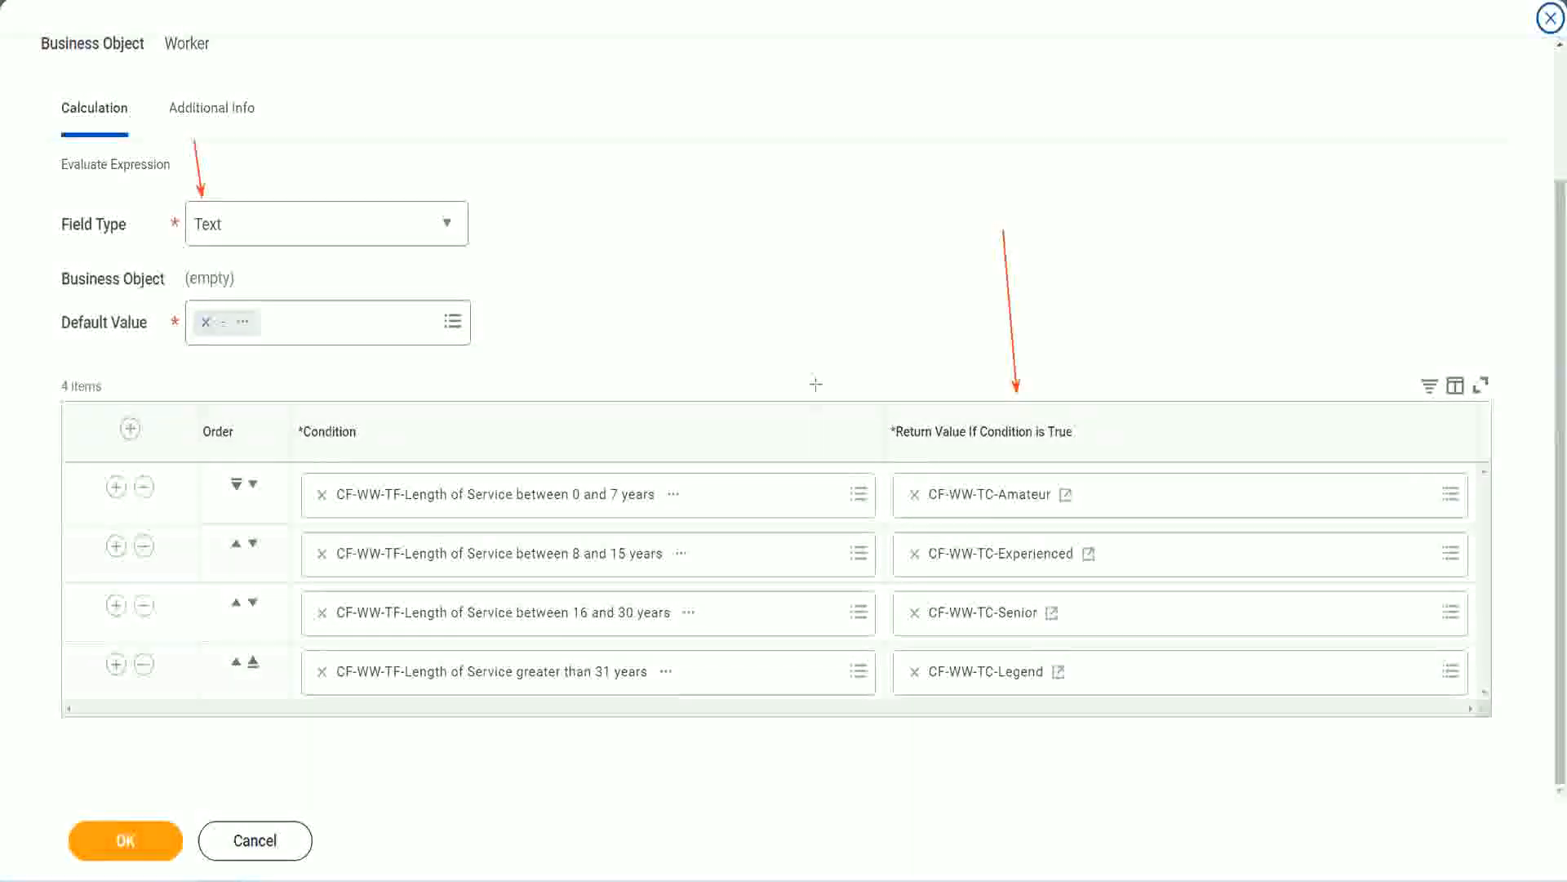
left_click(137, 838)
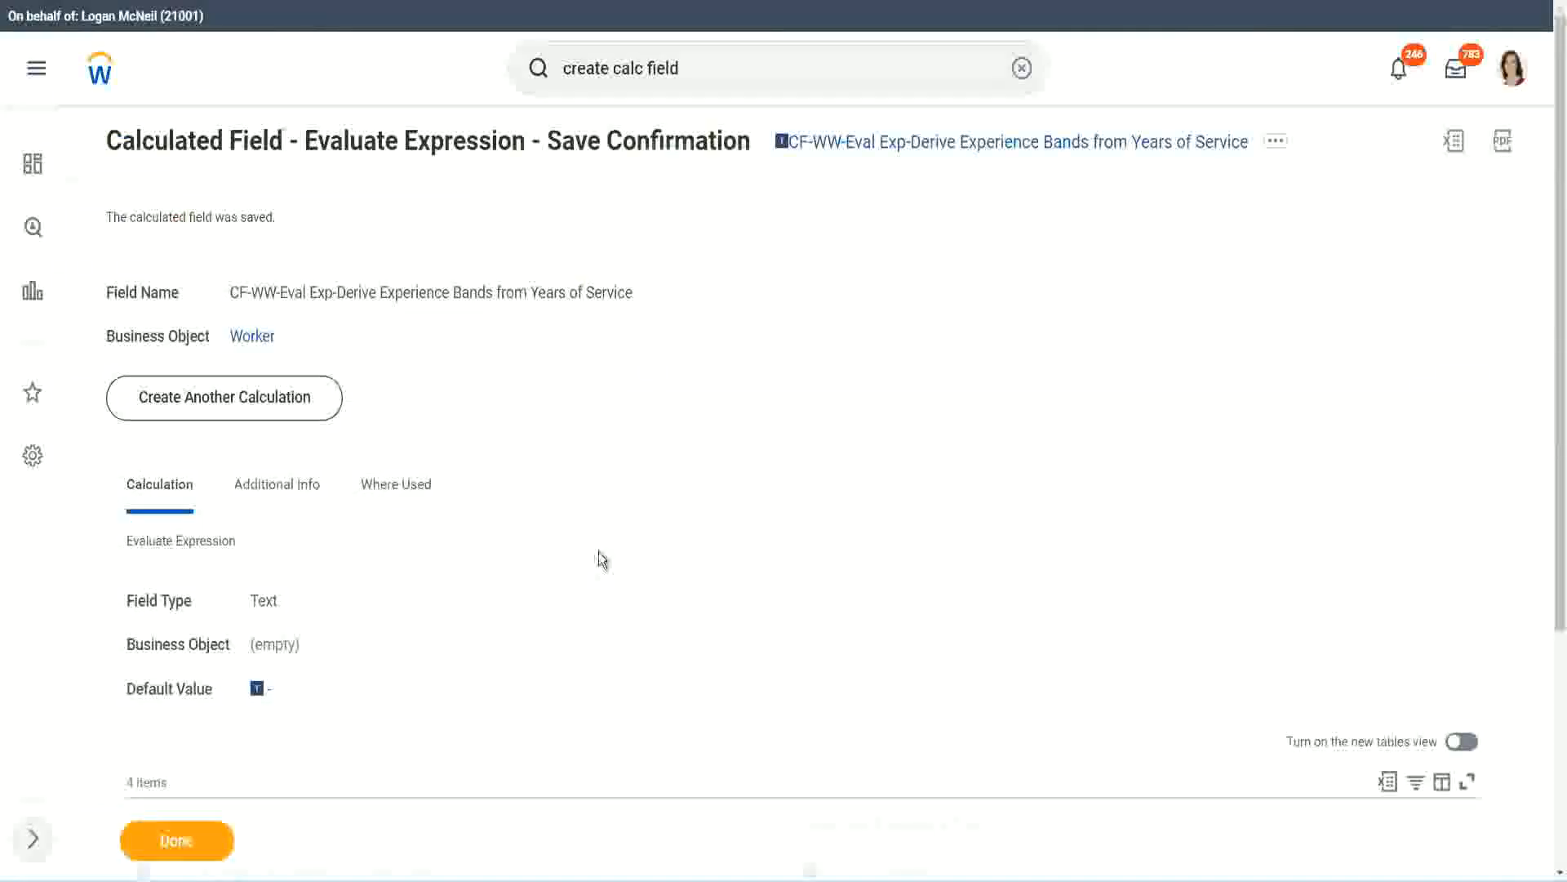
Review the saved Evaluate Expression field, copy its name and close the save confirmation
scroll(602, 559, "down", 4)
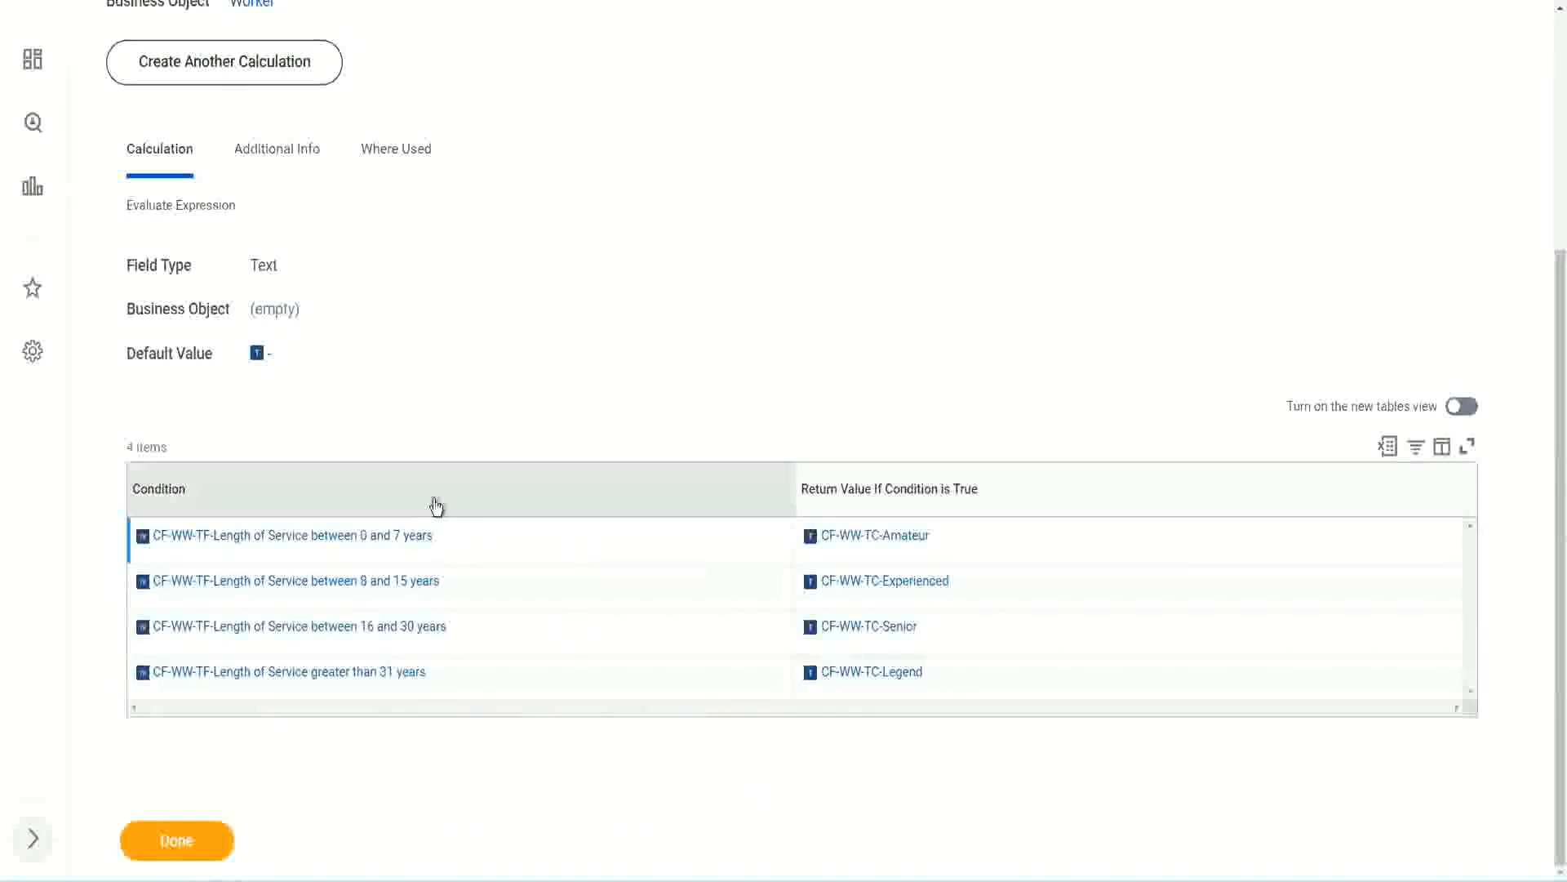
scroll(433, 504, "up", 4)
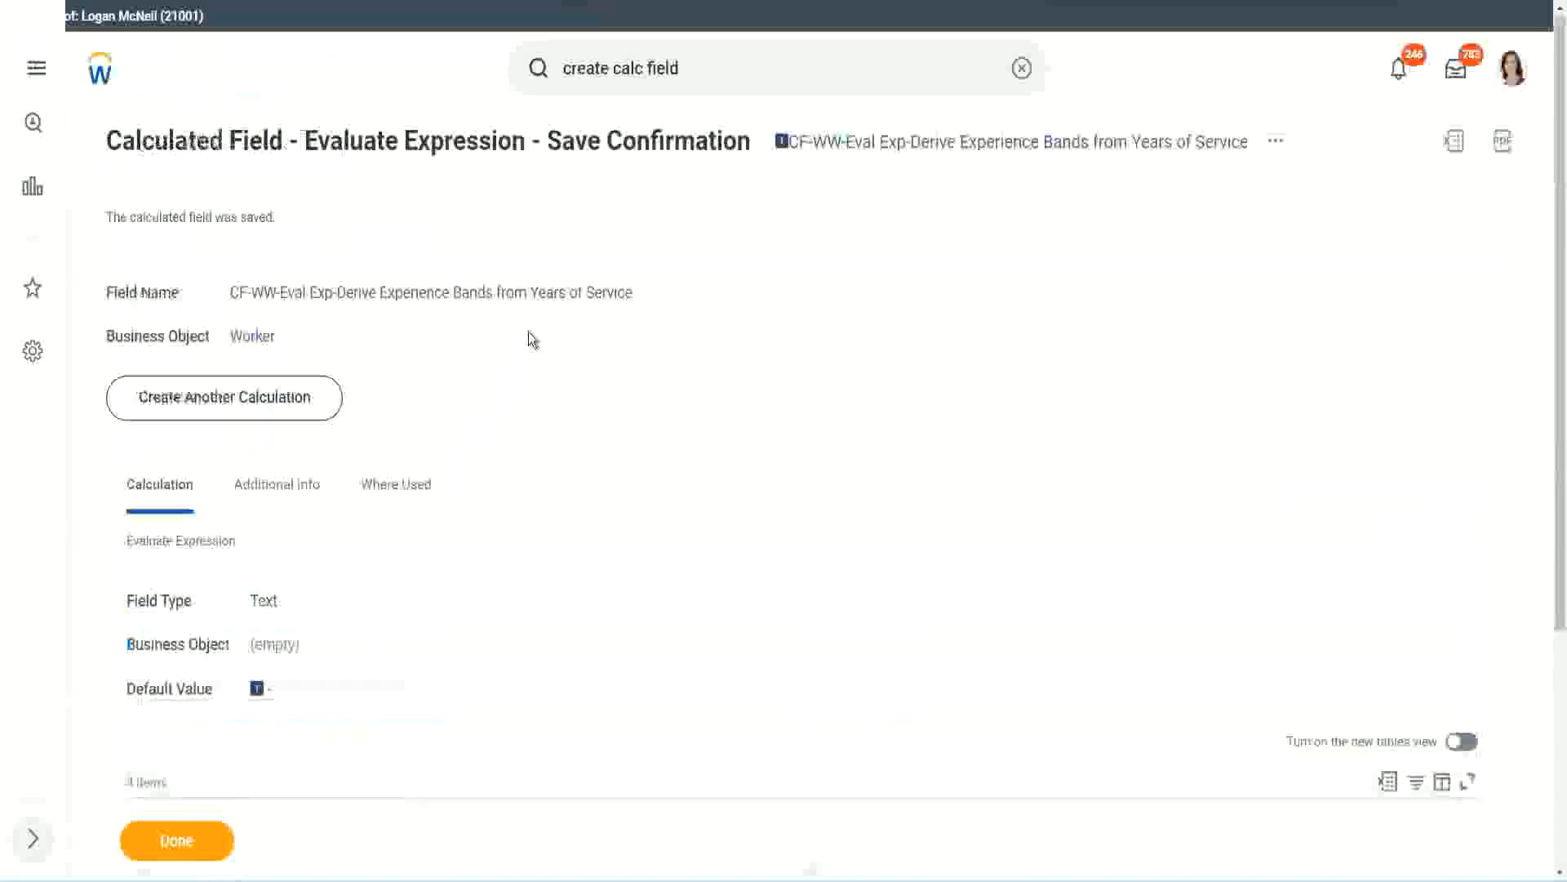
right_click(920, 155)
left_click(965, 245)
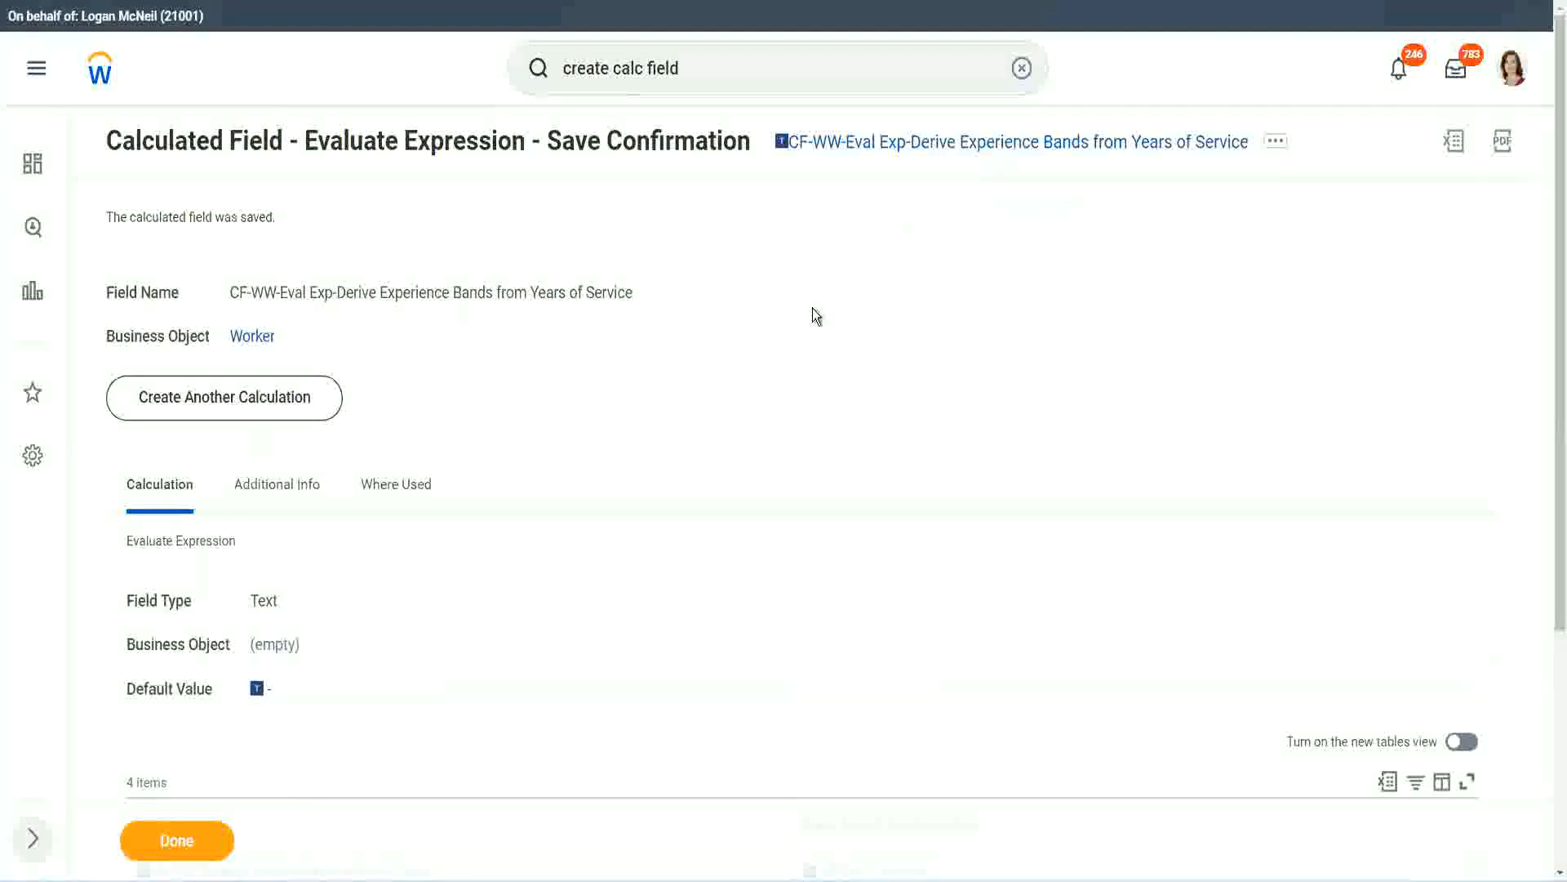
left_click(174, 844)
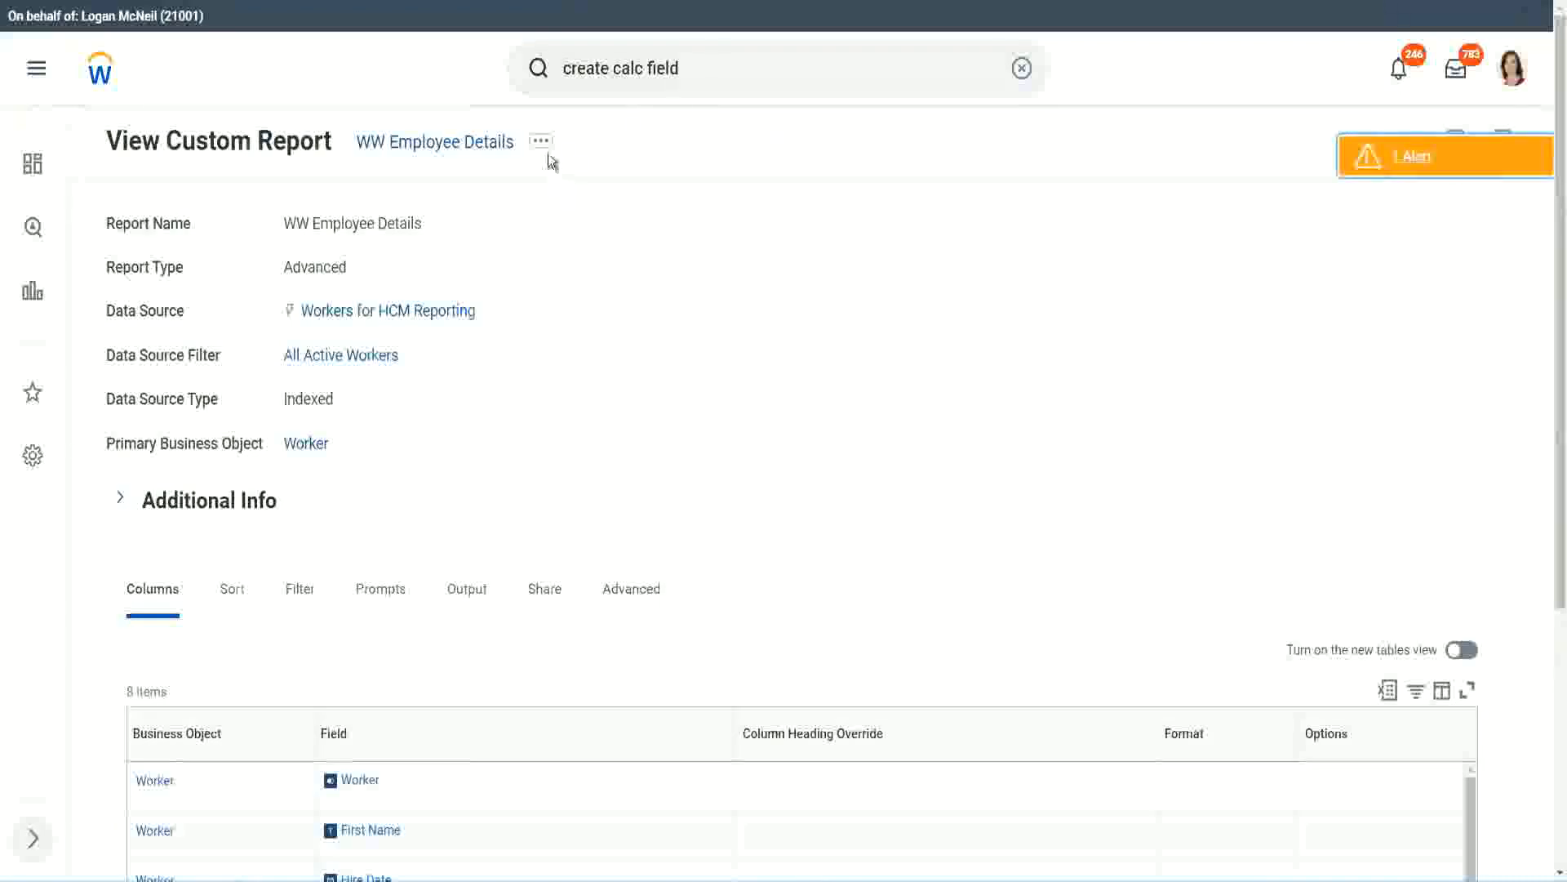
Open the WW Employee Details custom report for editing and go to its column list
left_click(545, 152)
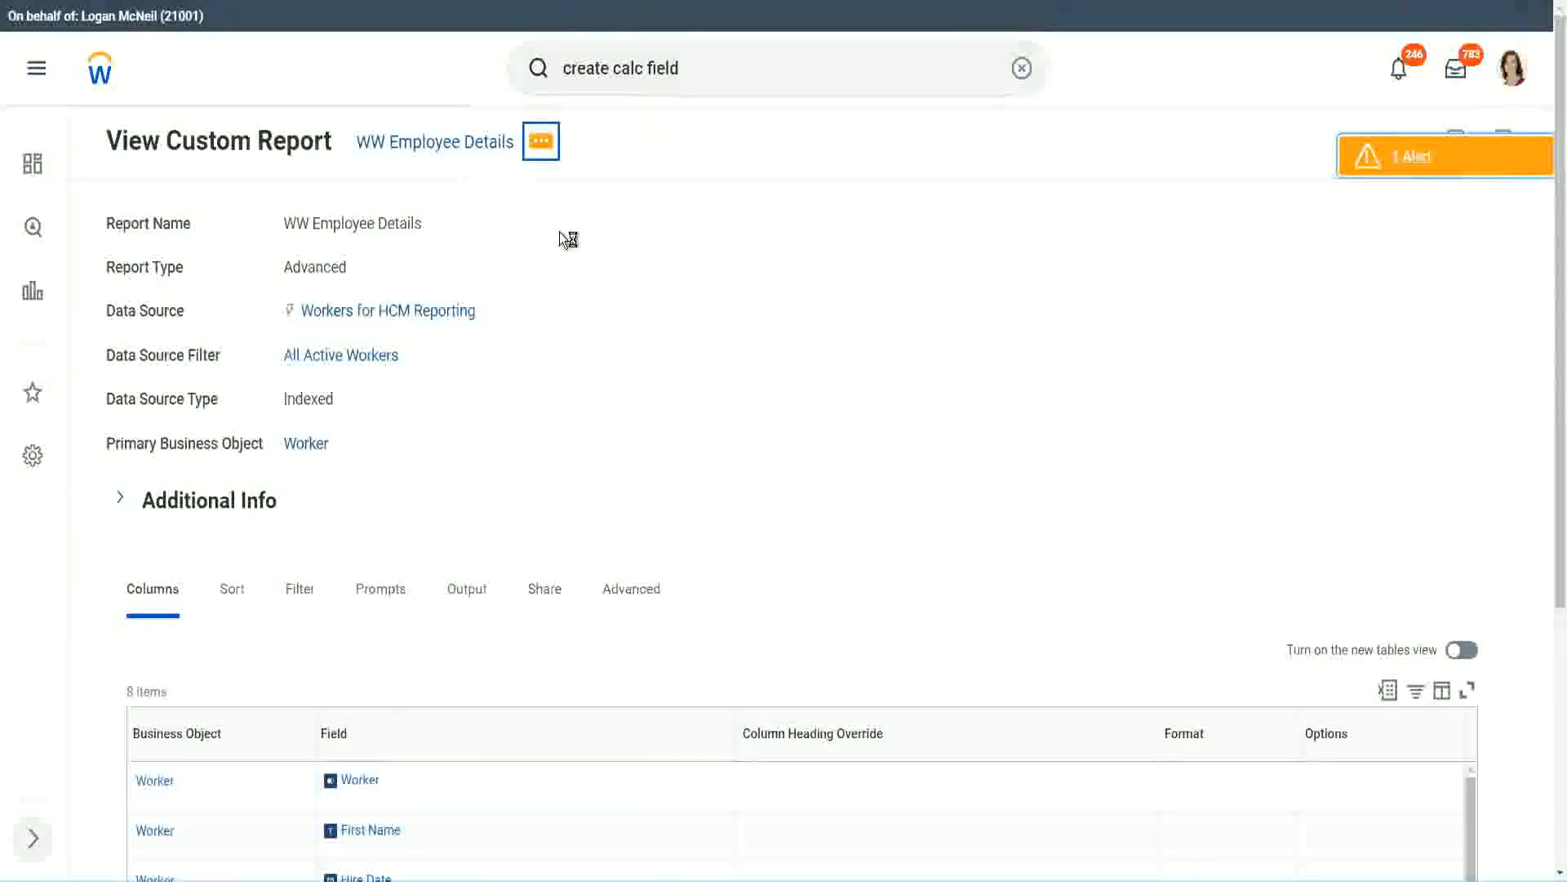
mouse_move(640, 233)
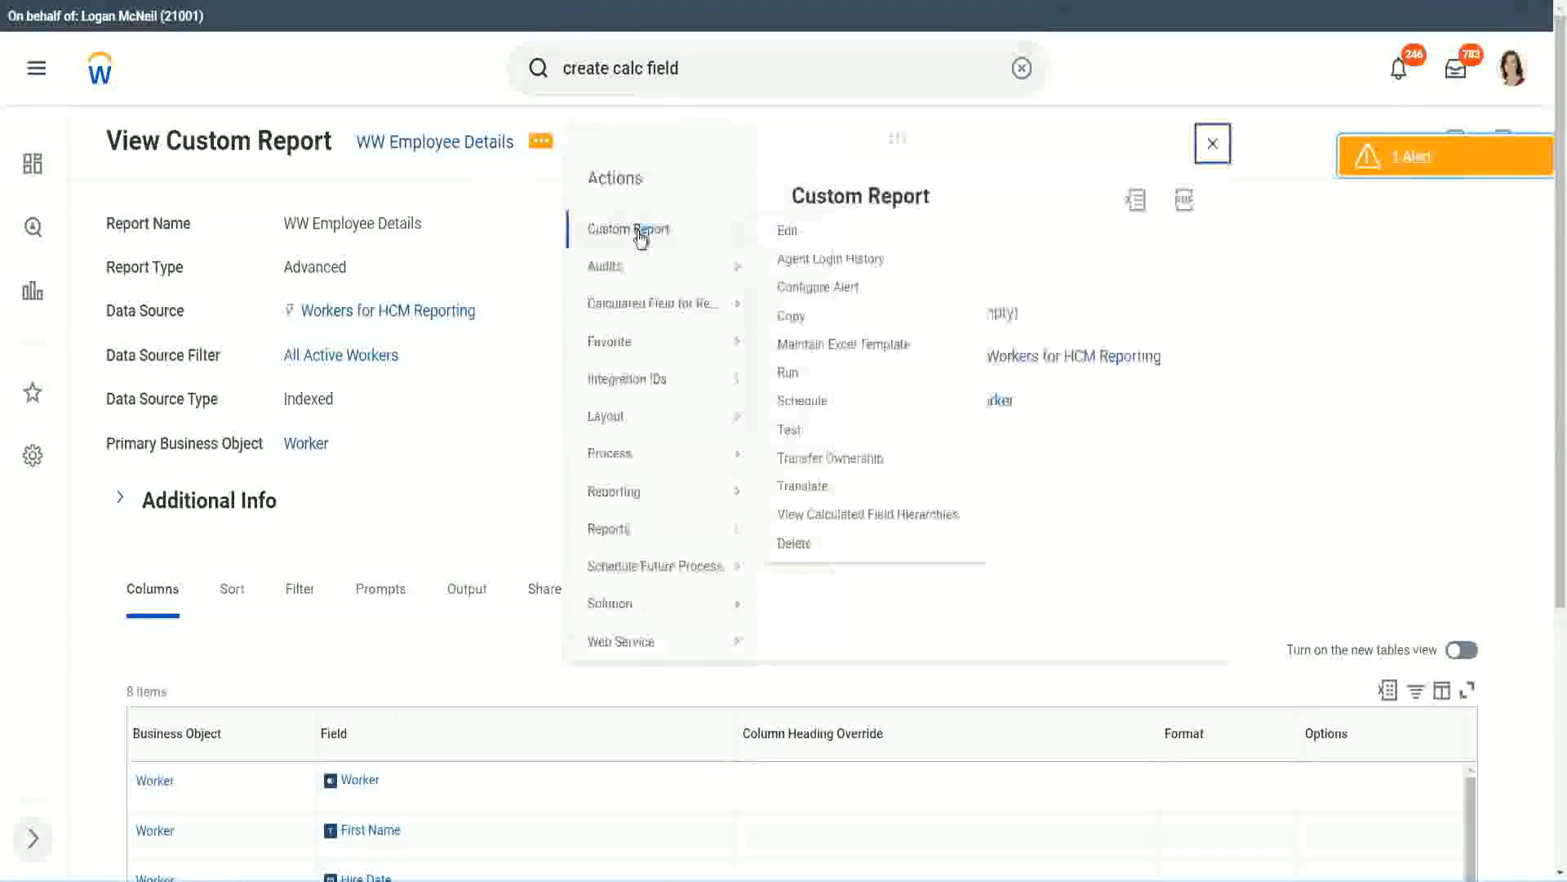
left_click(796, 234)
scroll(571, 354, "down", 5)
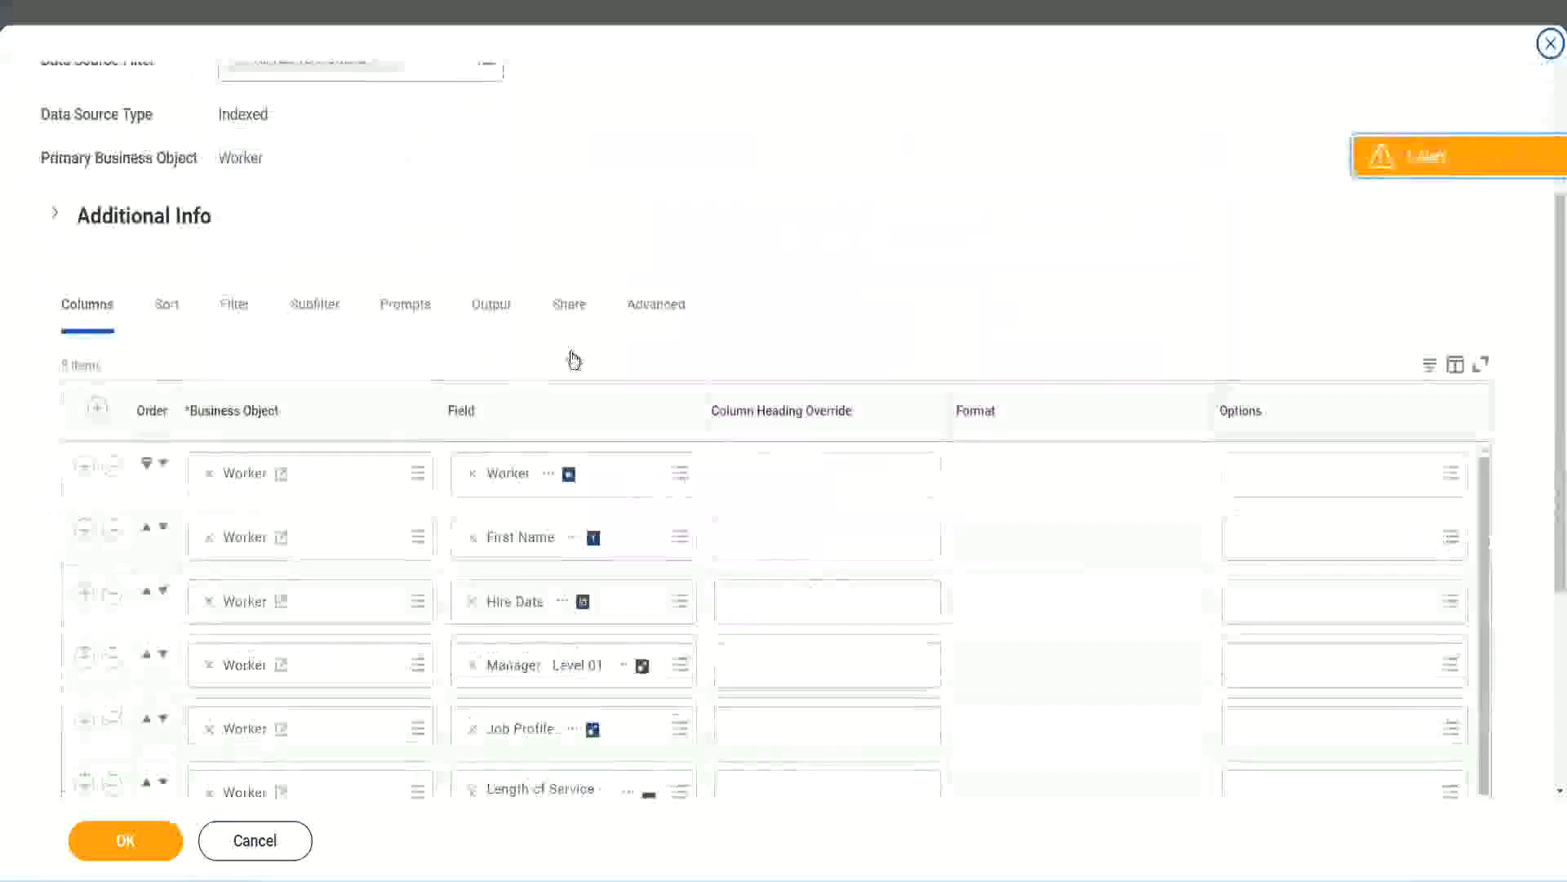
scroll(574, 360, "down", 2)
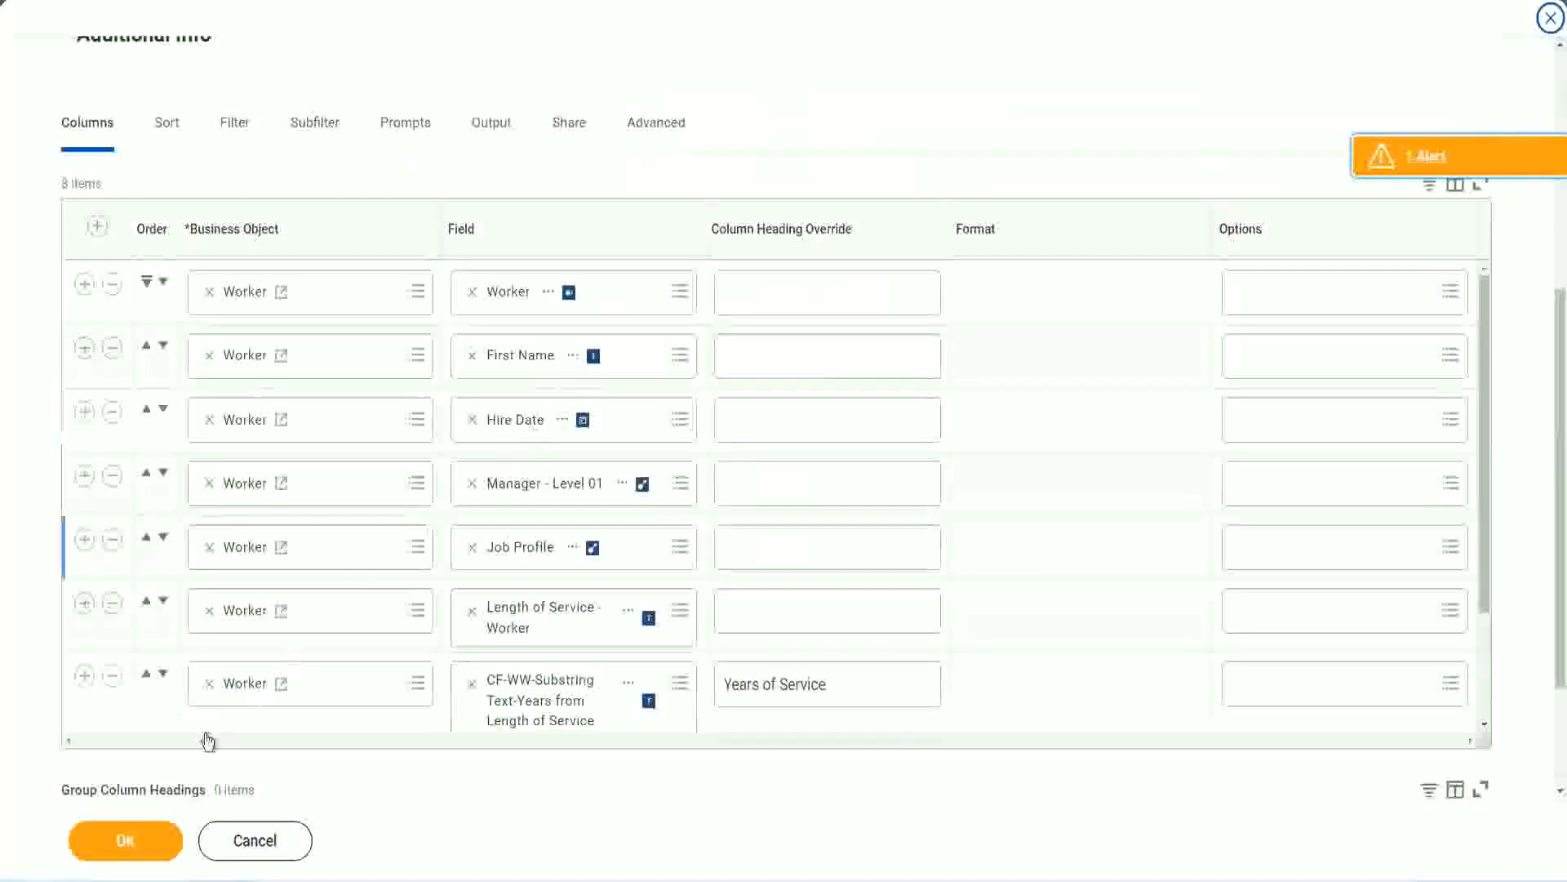
Add a Worker column row to the report and remove the CF-WW-Substring Text-Years from Length of Service column
left_click(84, 676)
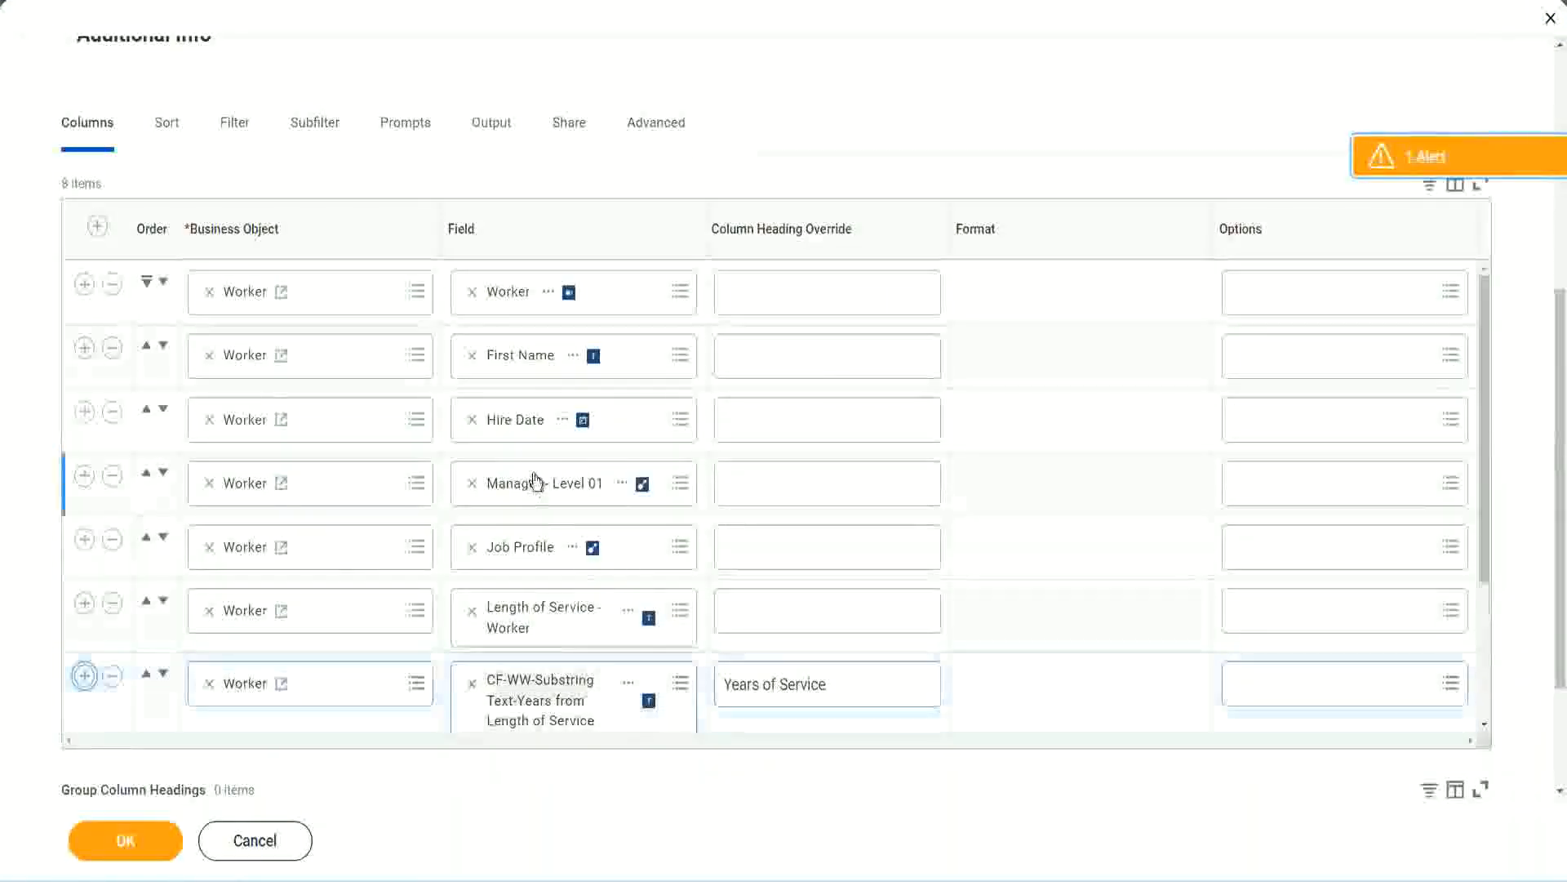
scroll(822, 536, "down", 2)
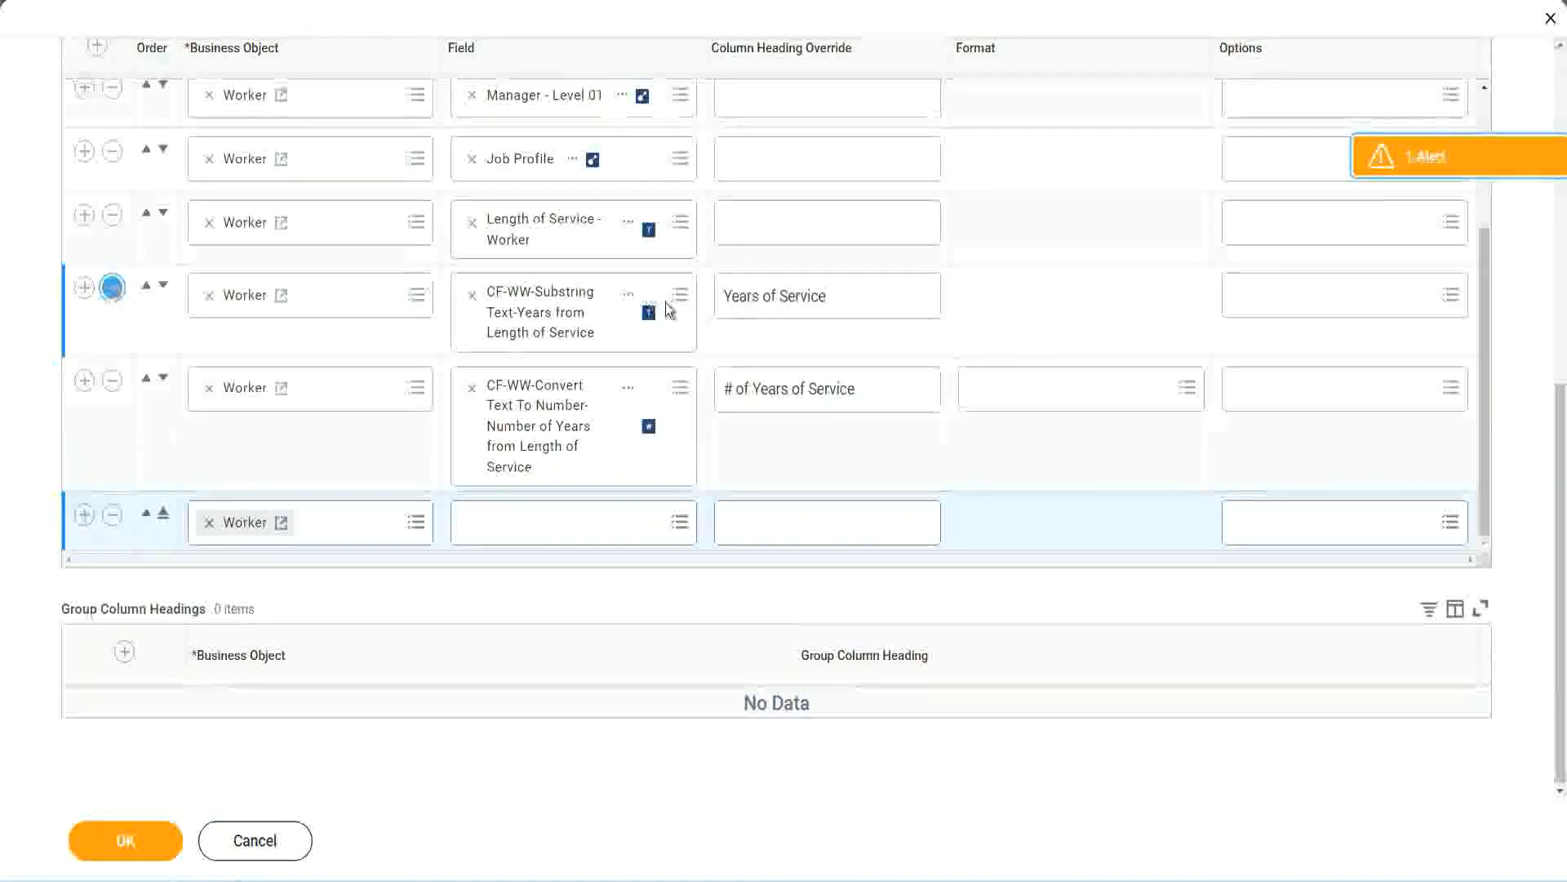
key("Return")
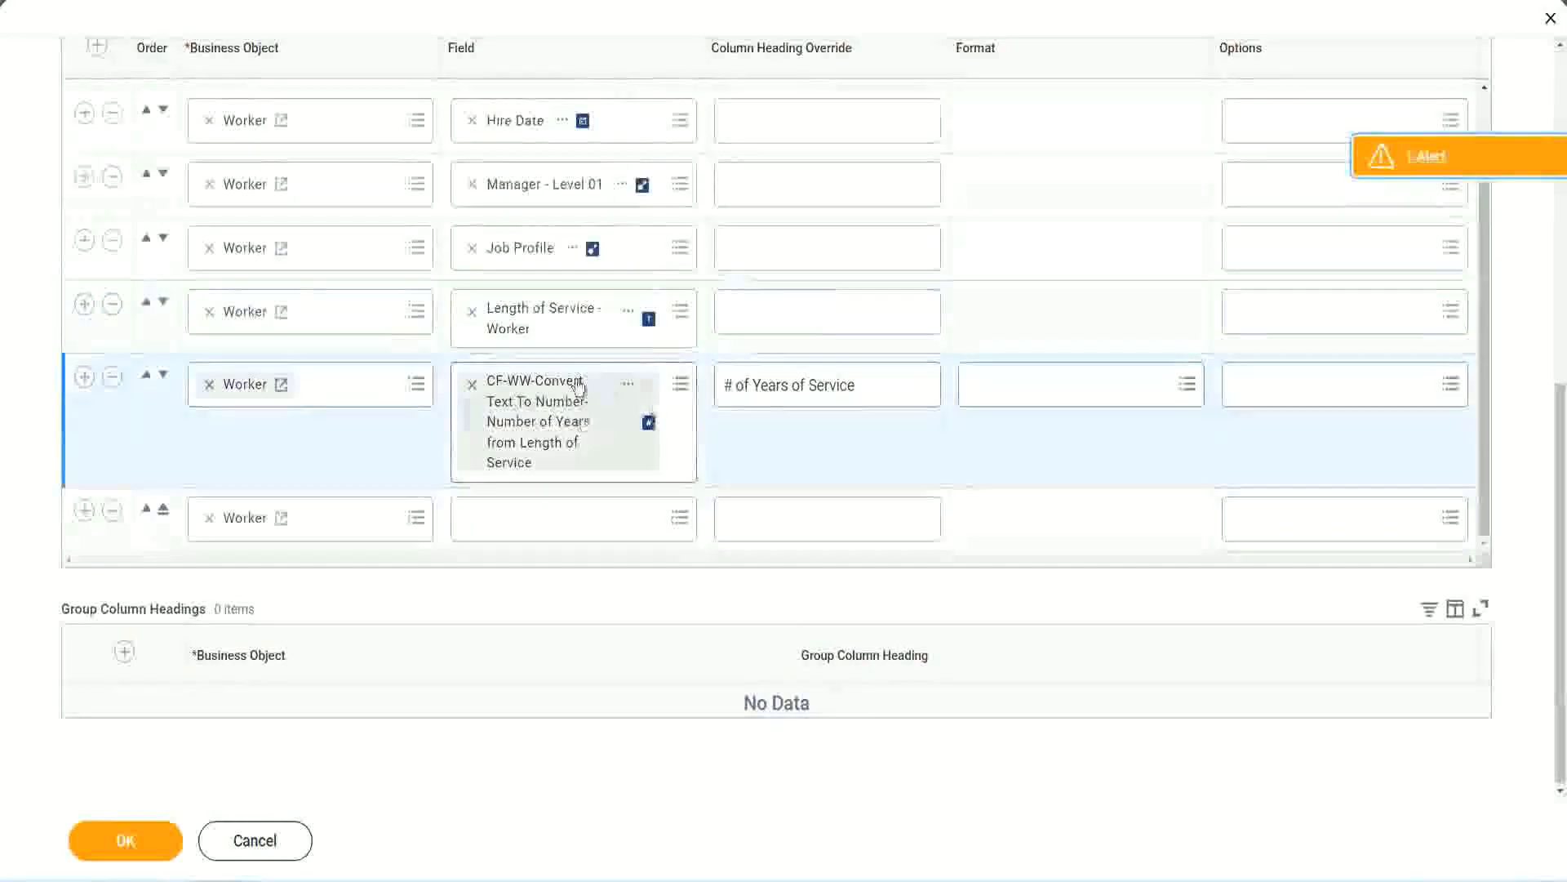
Put CF-WW-Eval Exp-Derive Experience Bands from Years of Service in the new Worker row, head it "Experience Bands", and save the report
left_click(513, 517)
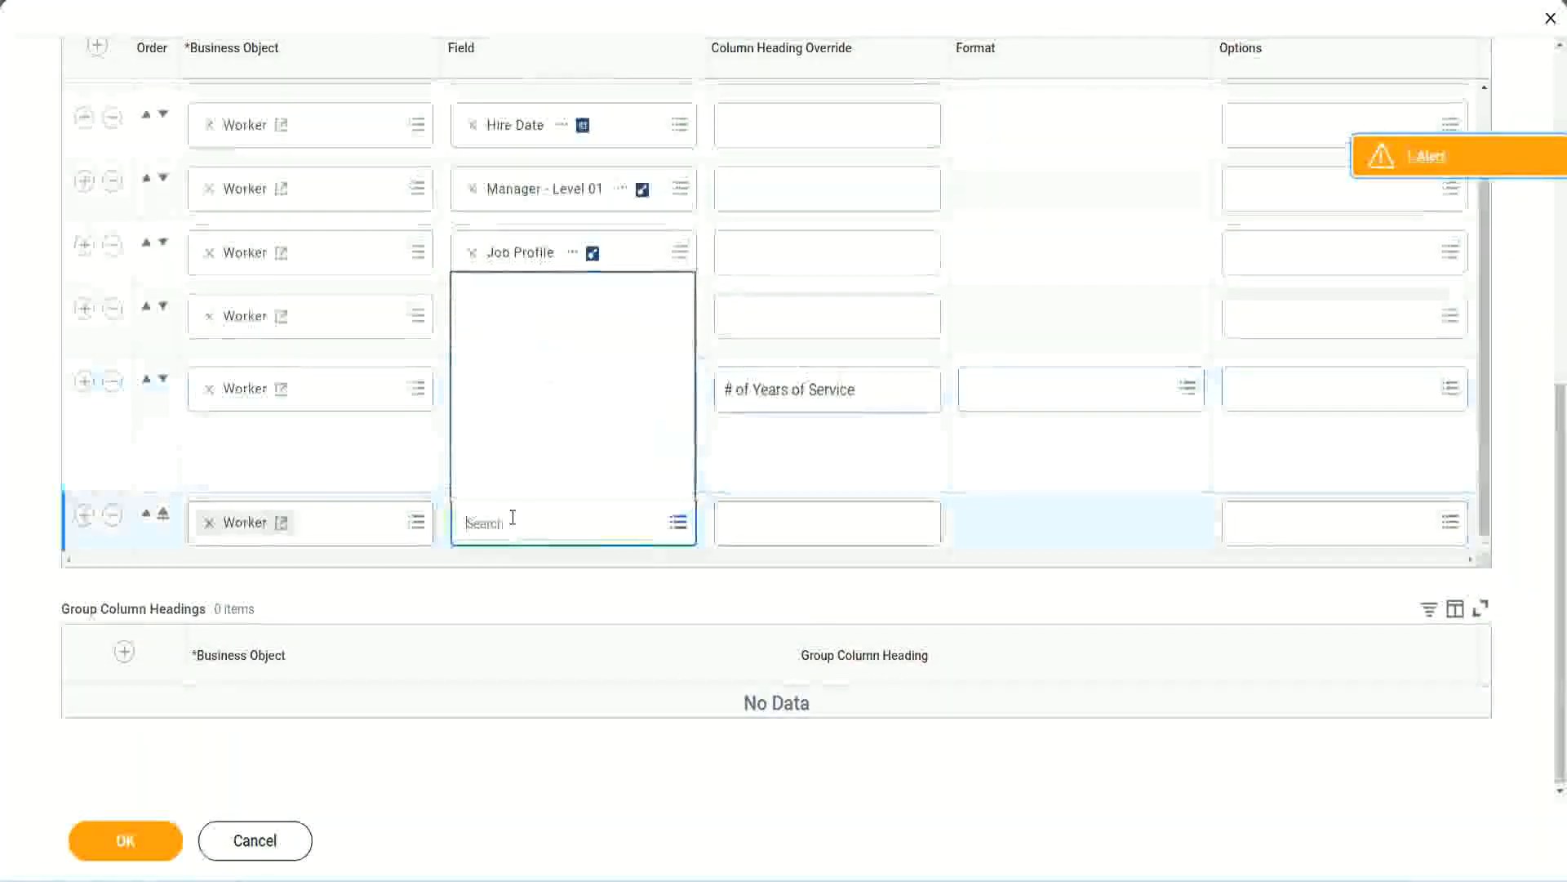
key("ctrl+v")
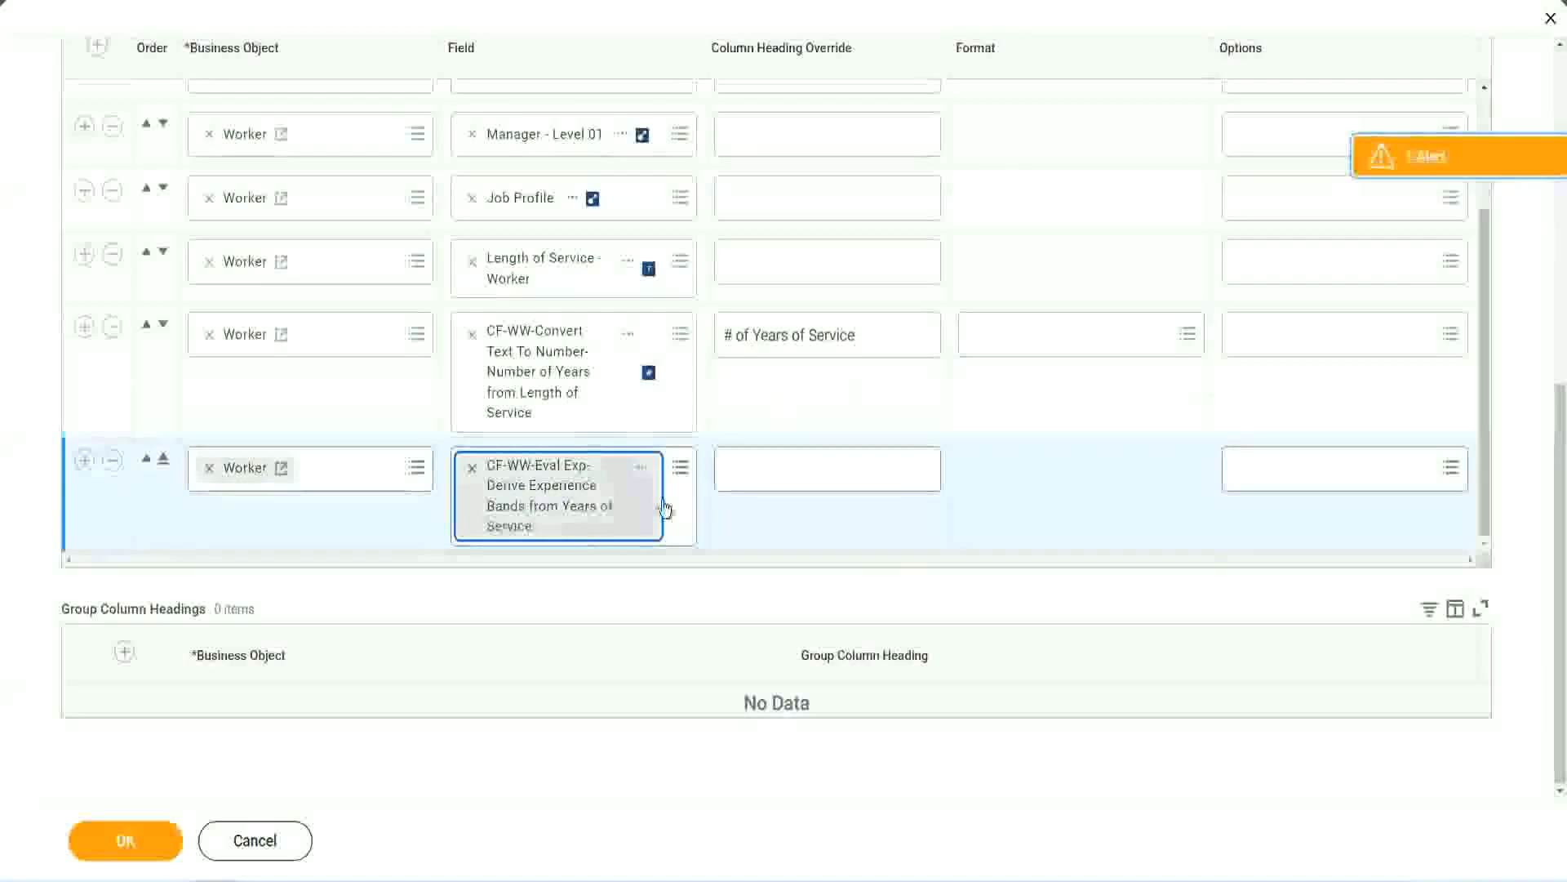
left_click(799, 469)
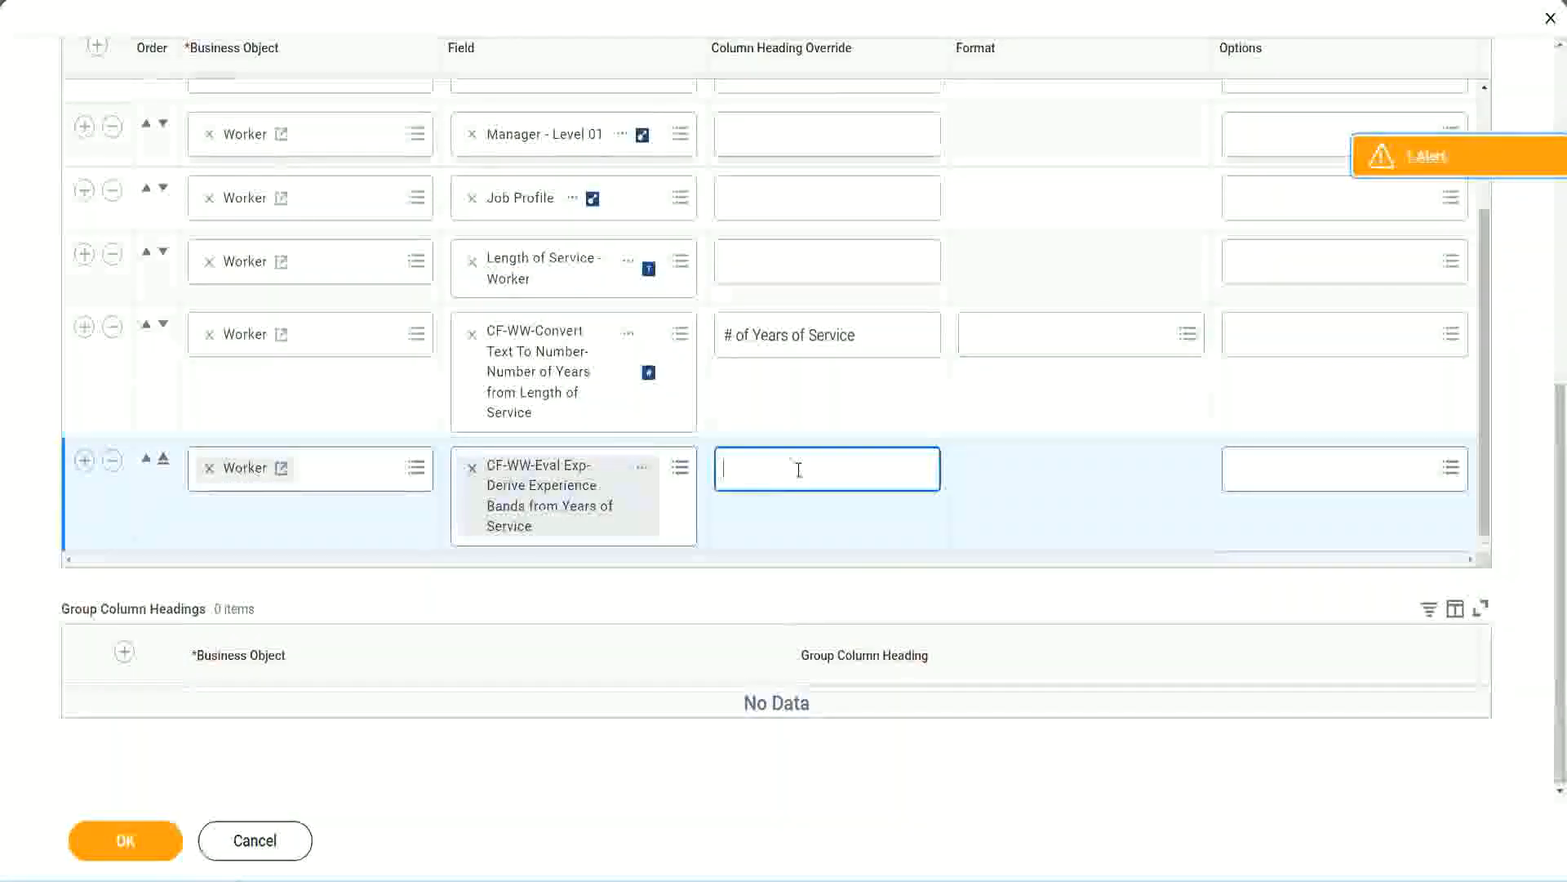
type("Expe")
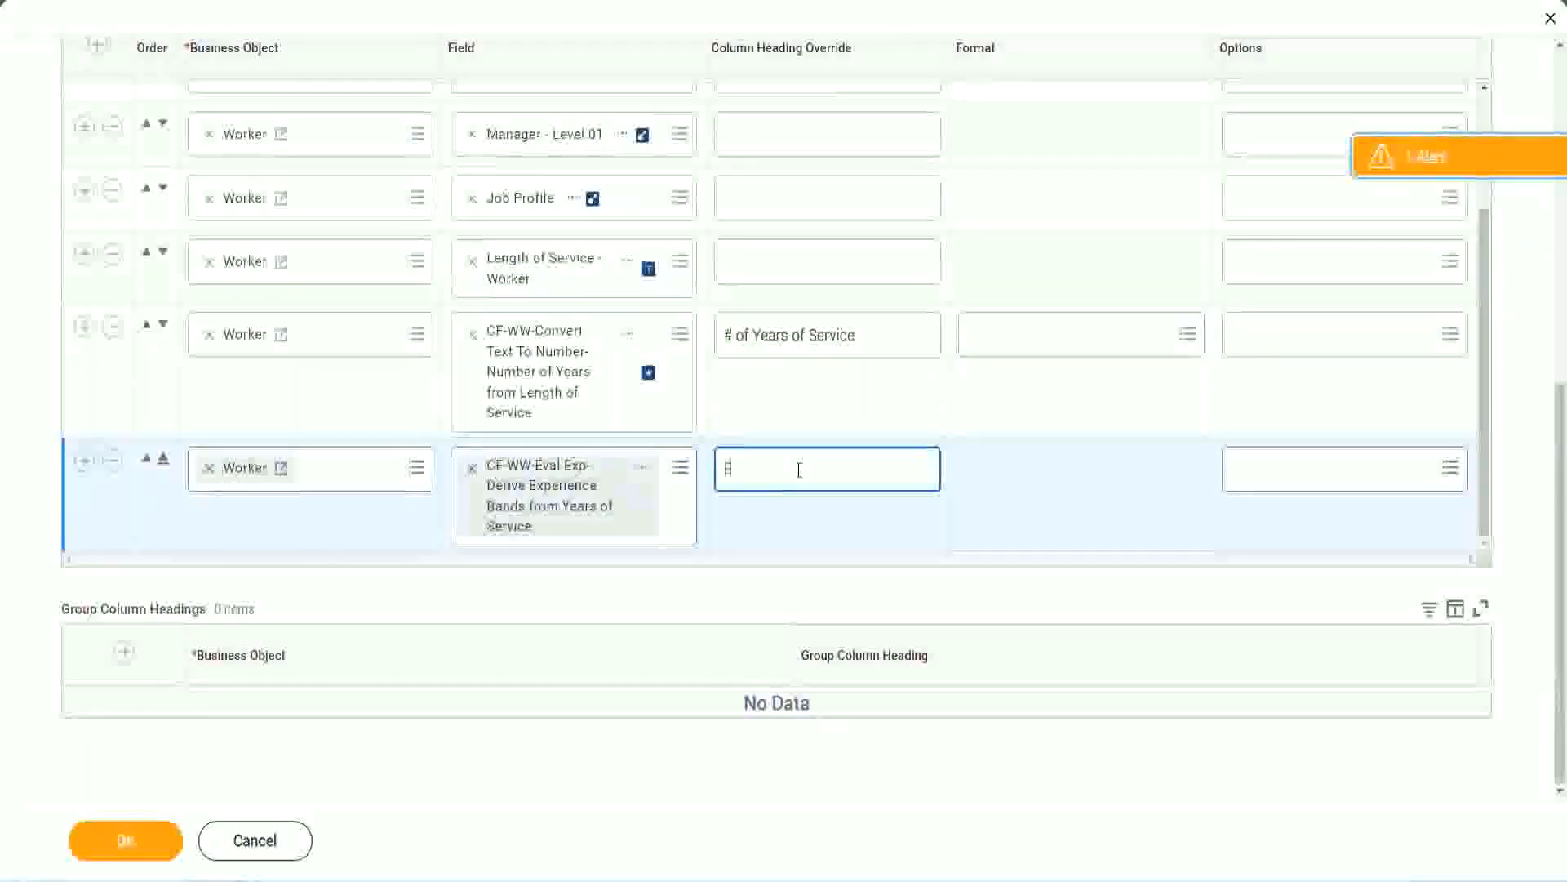
type("rience Bands")
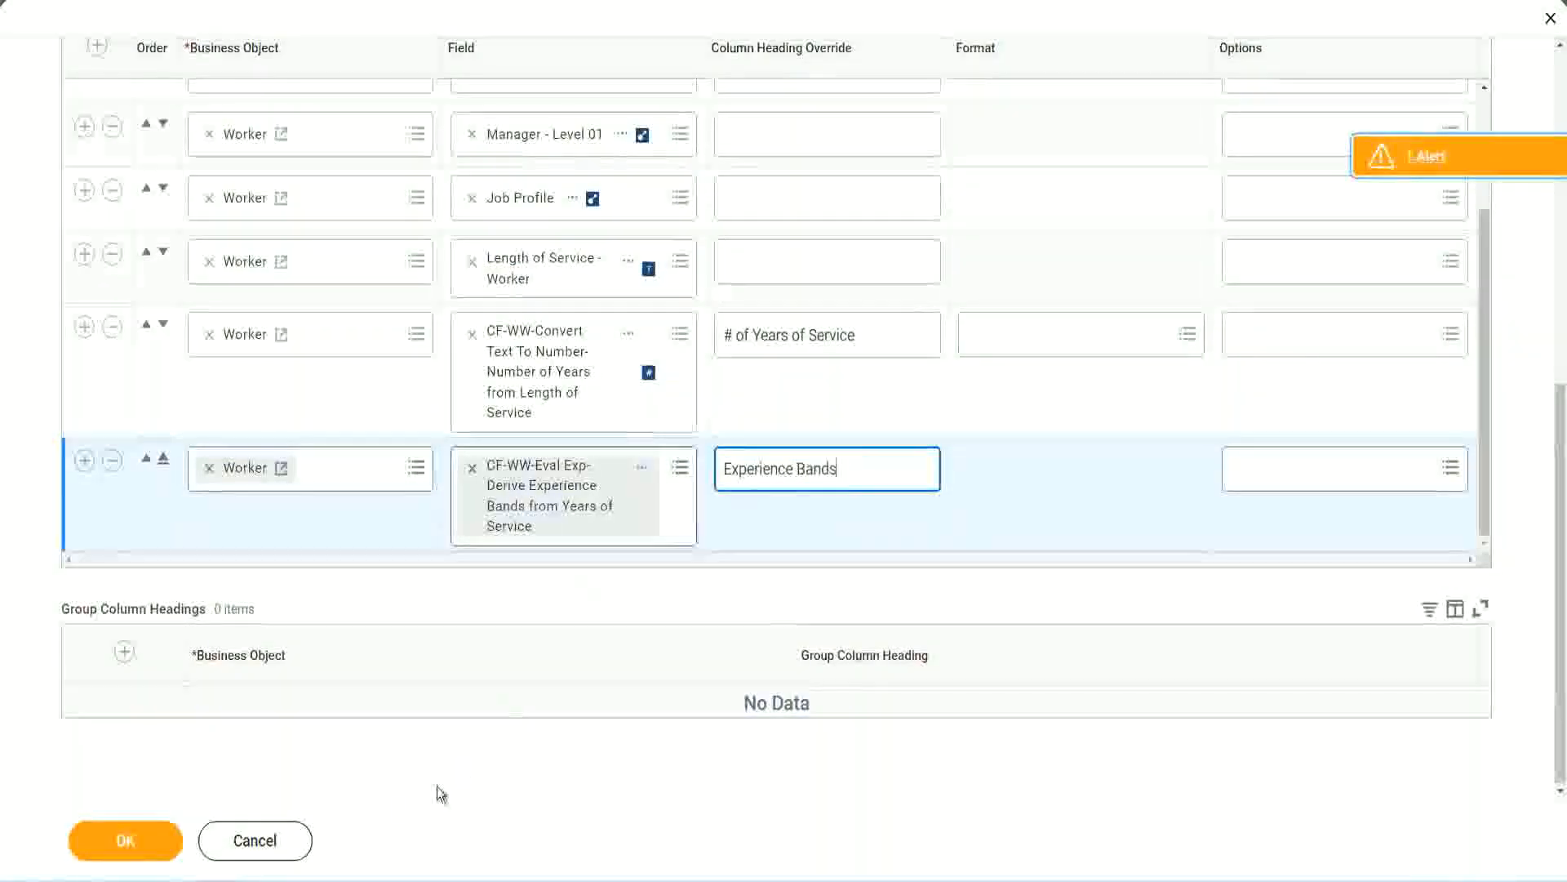
left_click(145, 843)
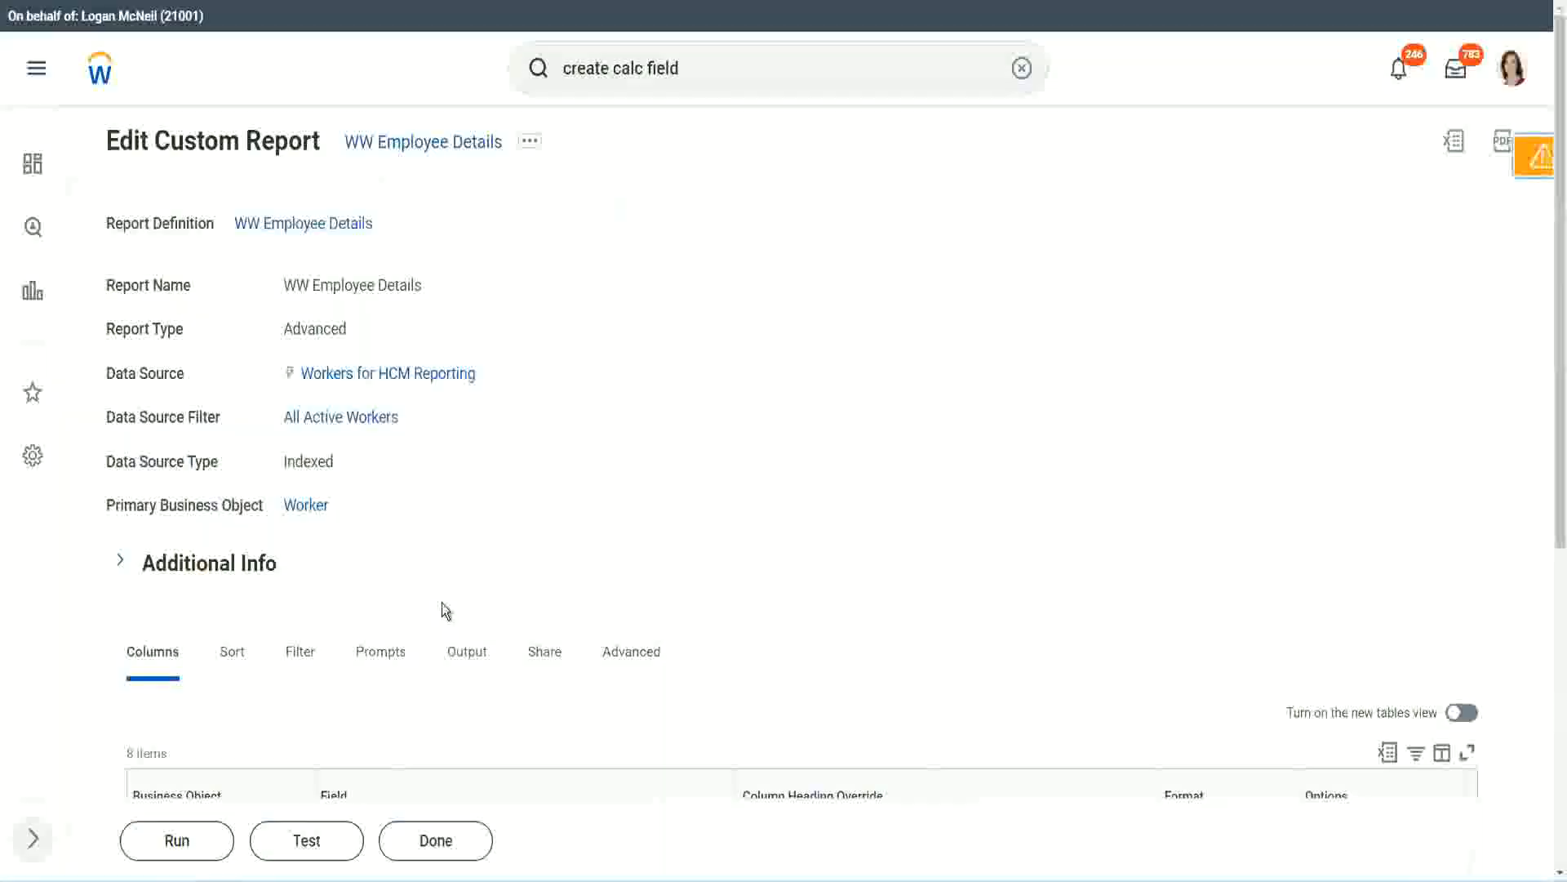
Run the WW Employee Details report with all prompts blank and check the first worker's years of service beside the Experience Bands column
scroll(489, 560, "down", 4)
left_click(182, 841)
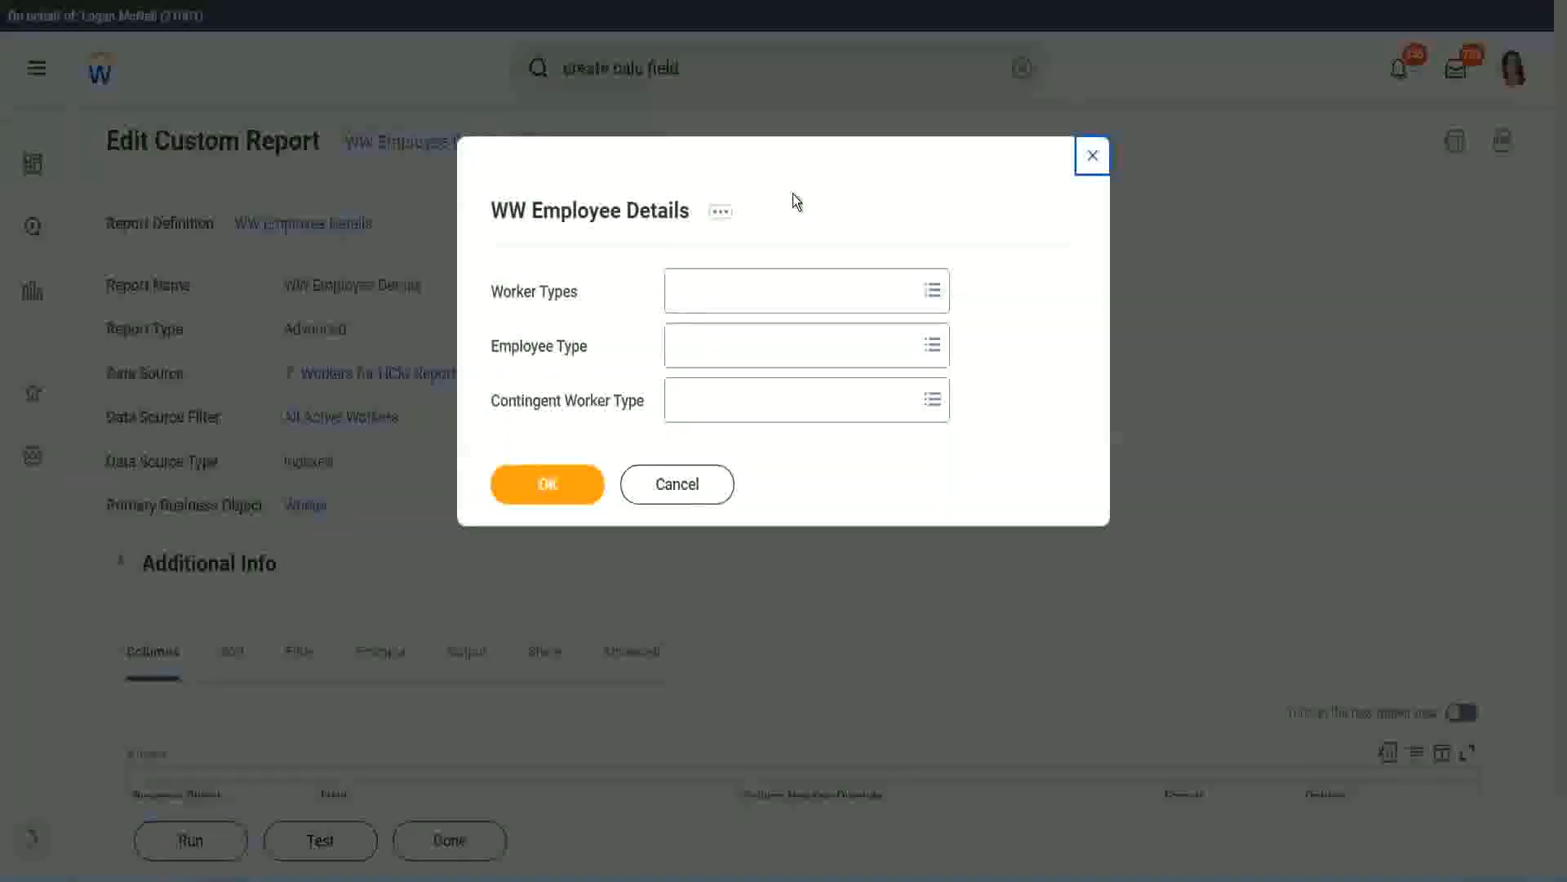
left_click(547, 485)
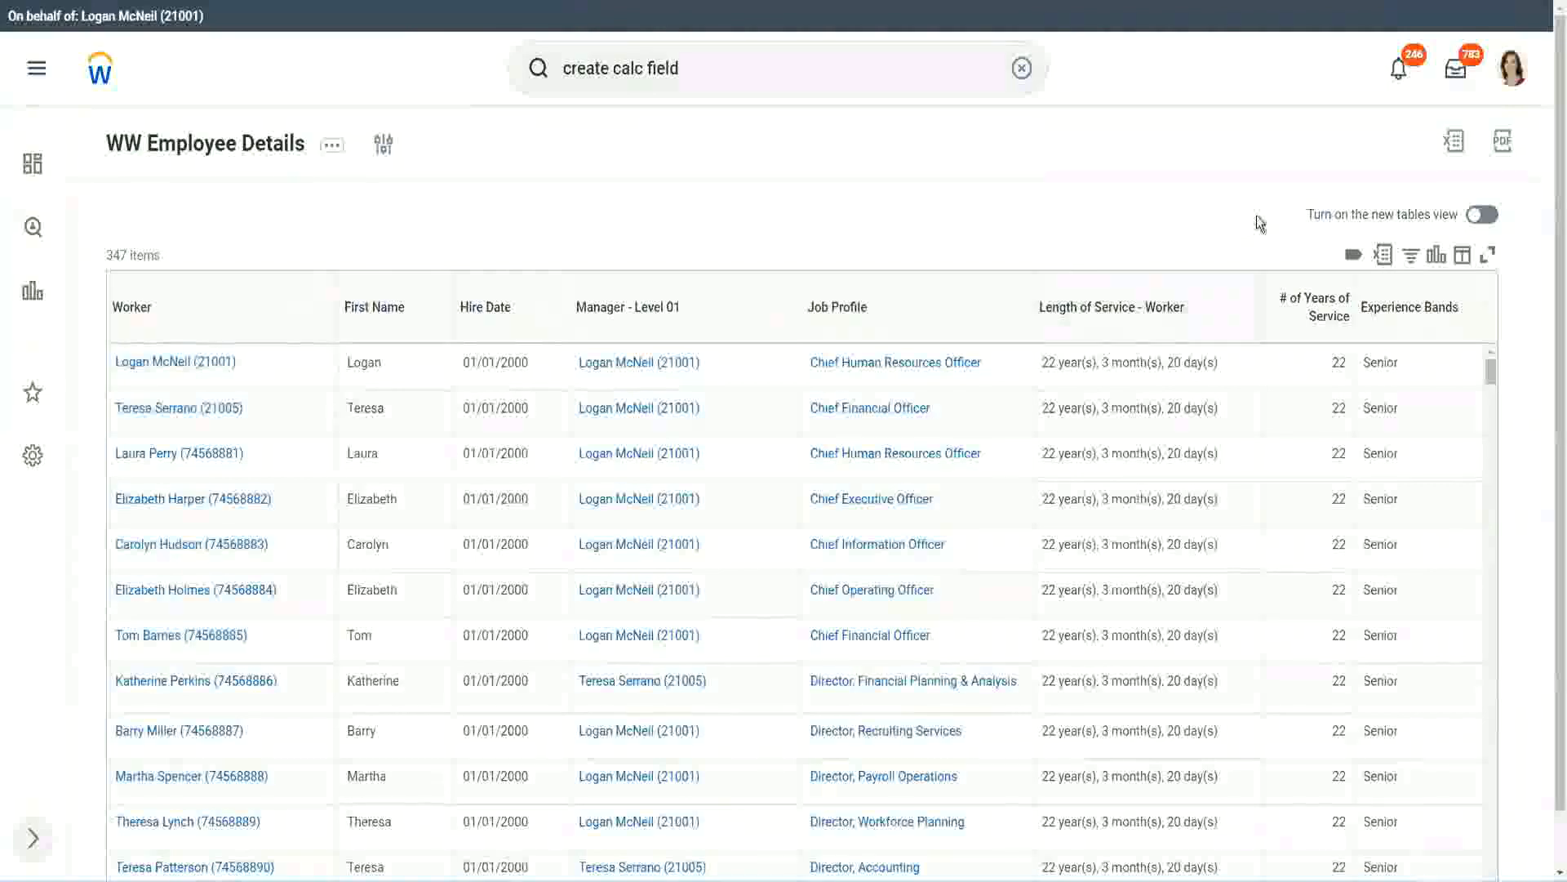
scroll(1273, 245, "down", 1)
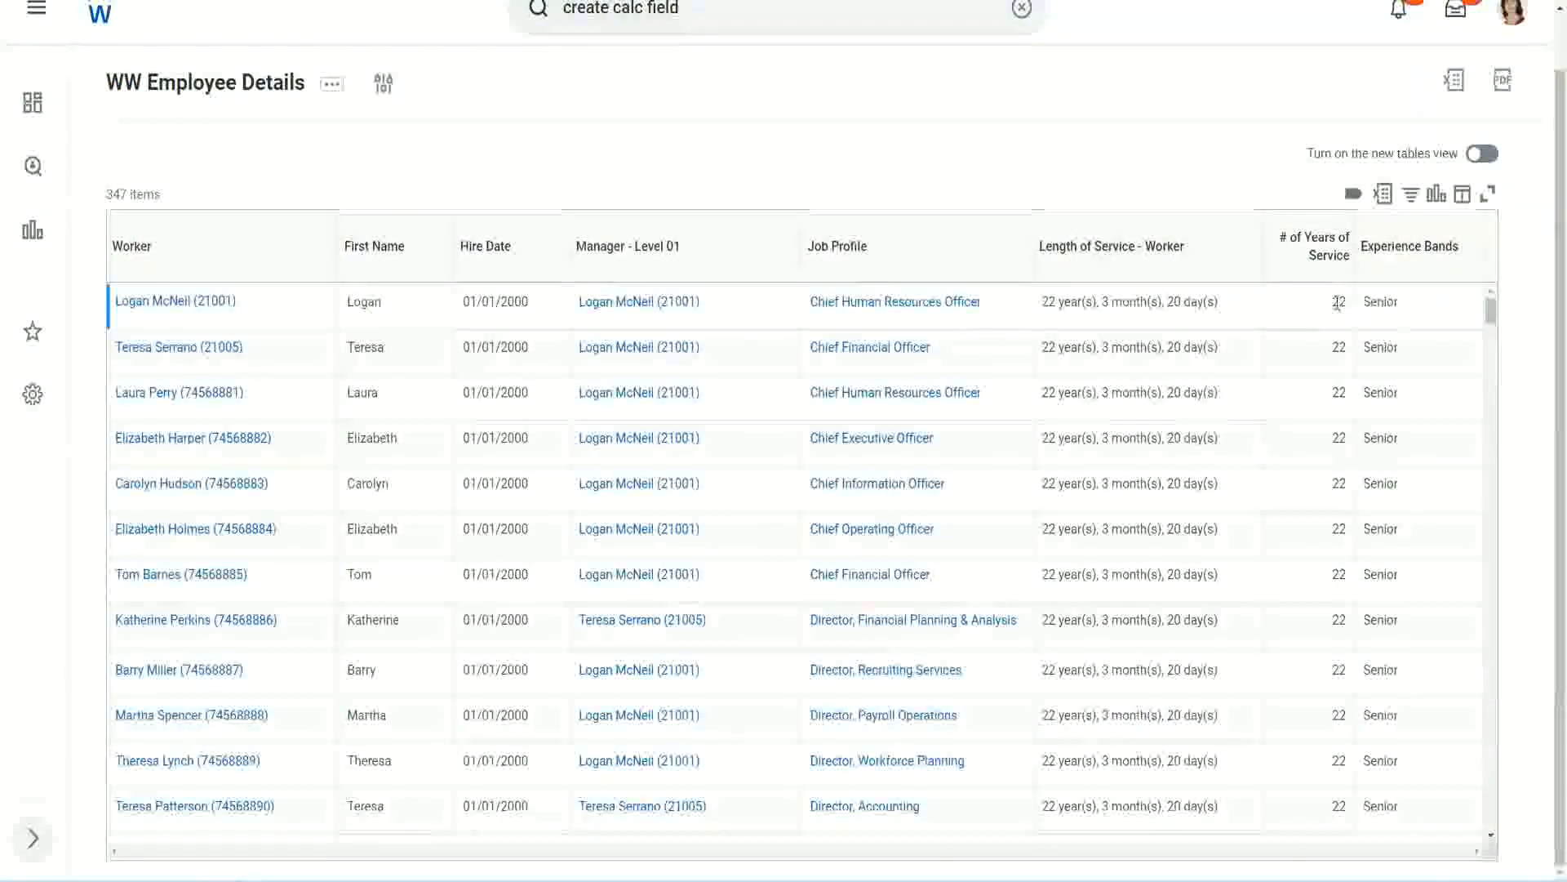
double_click(1344, 304)
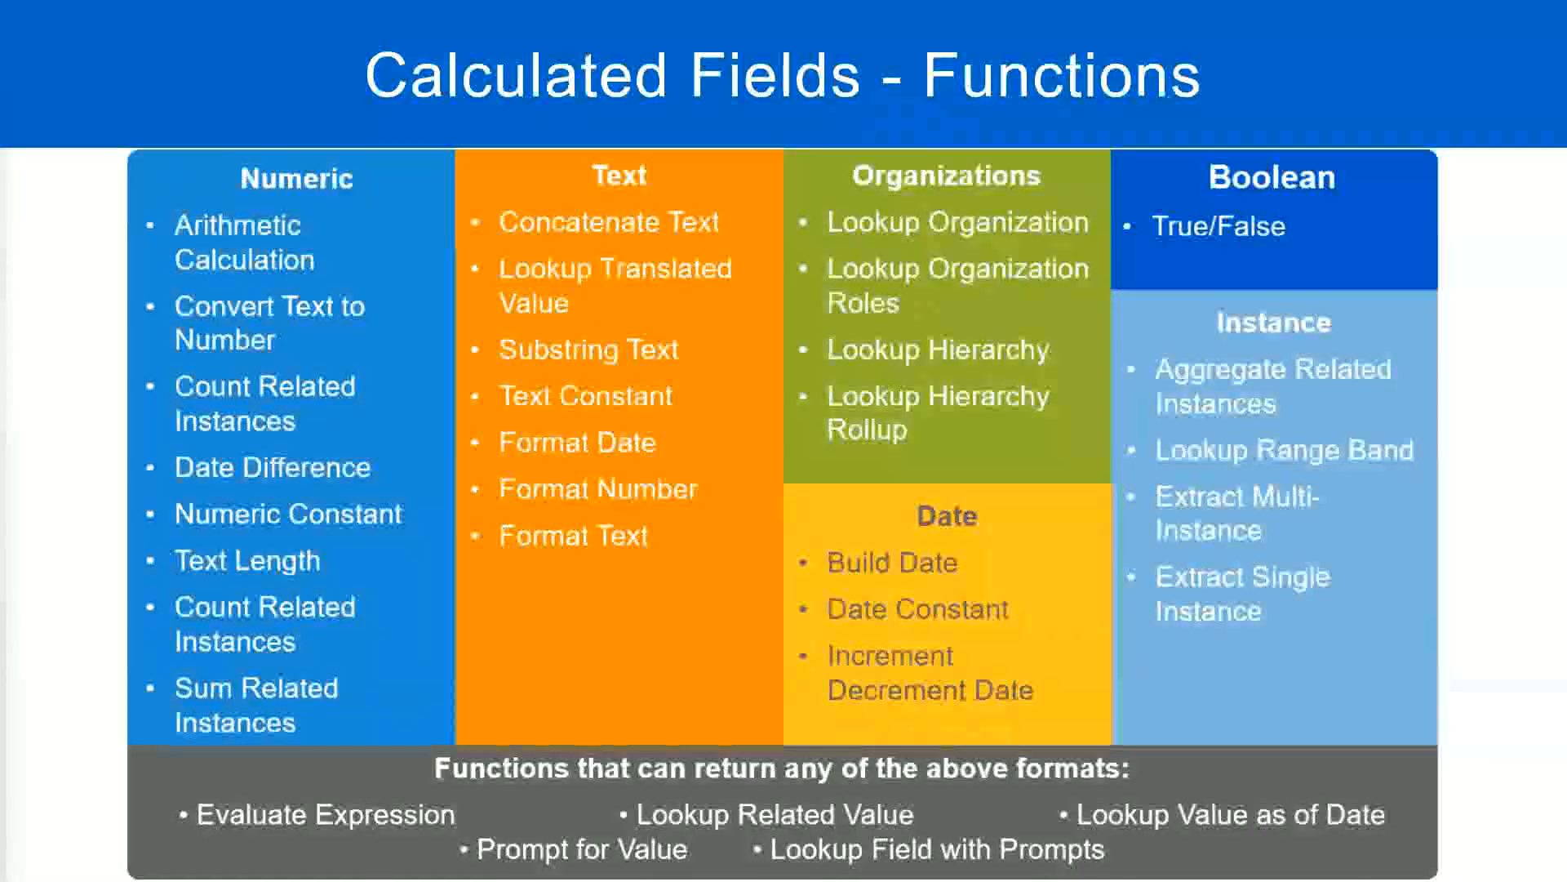
Switch to the Notepad++ notes and check which band label is defined for 16 - 30 years
key("alt+Tab")
left_click(398, 286)
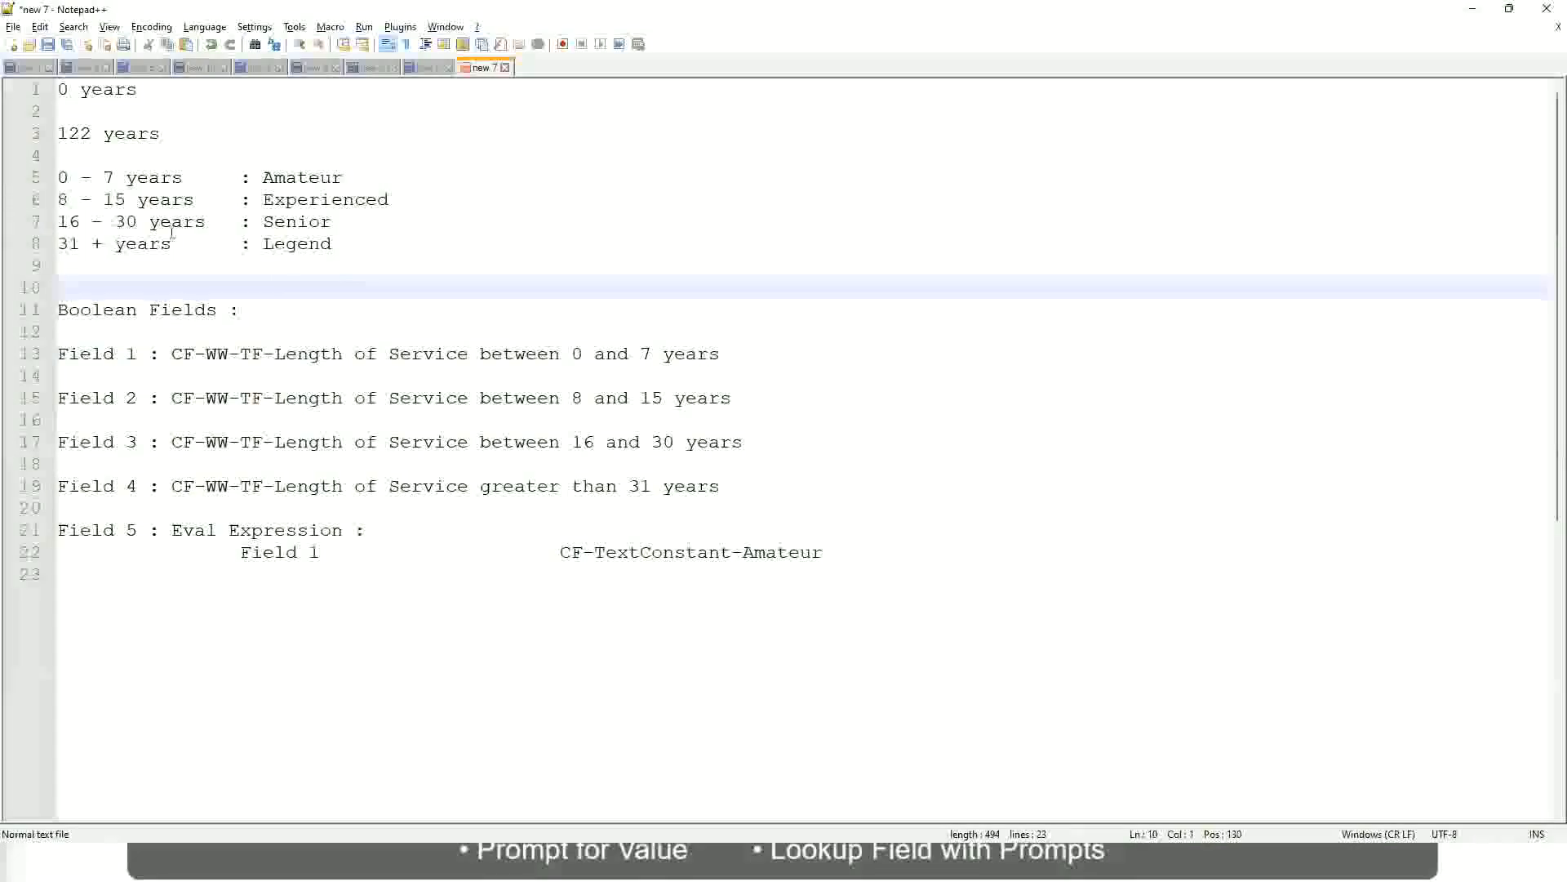
left_click(264, 220)
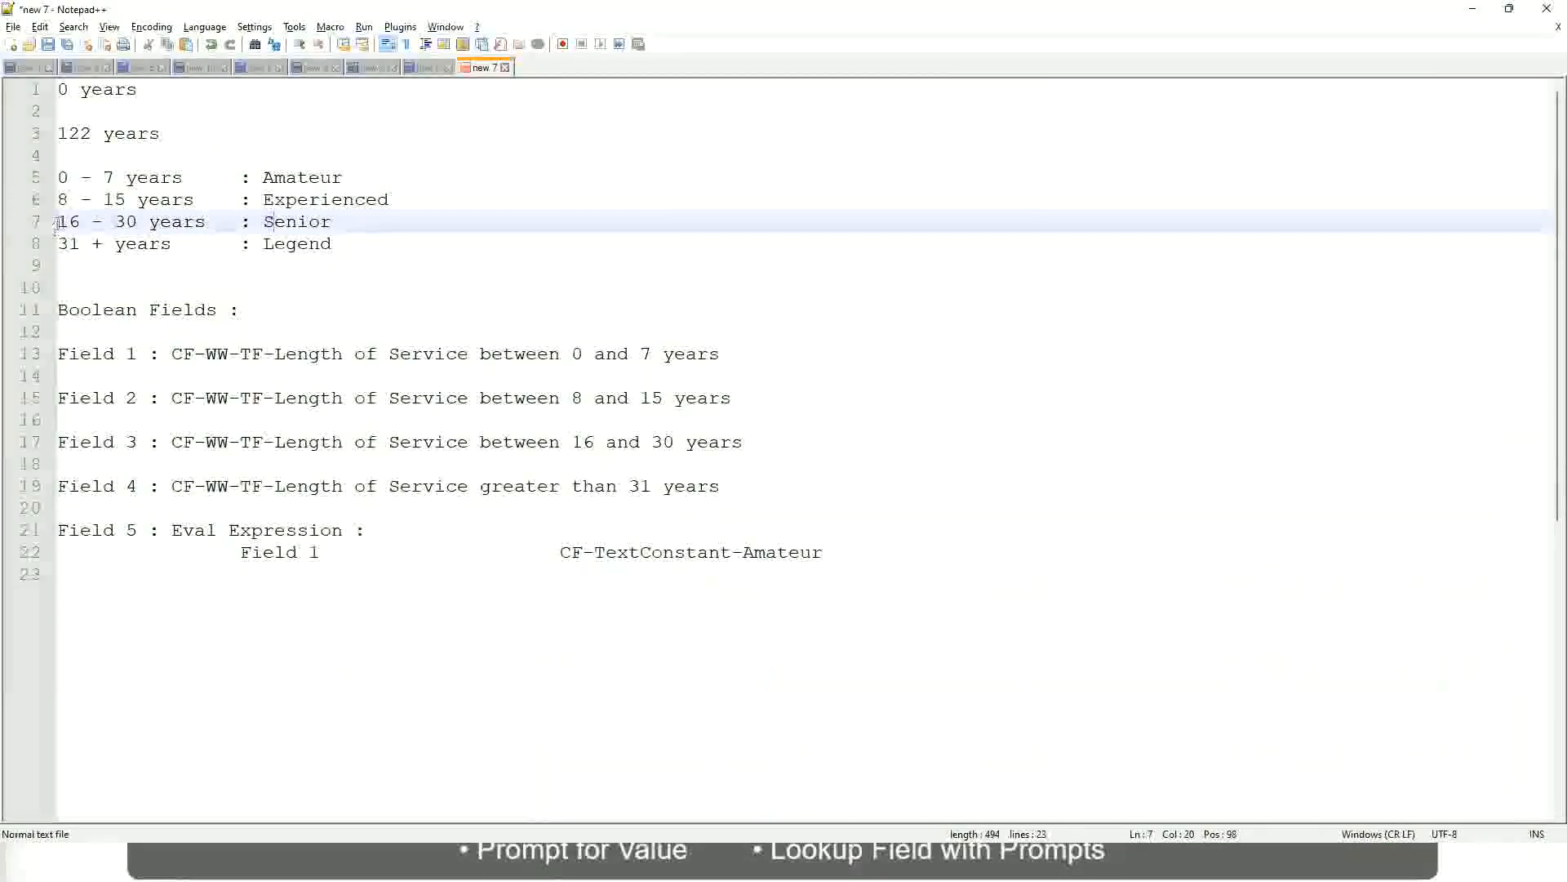
left_click_drag(55, 226, 152, 223)
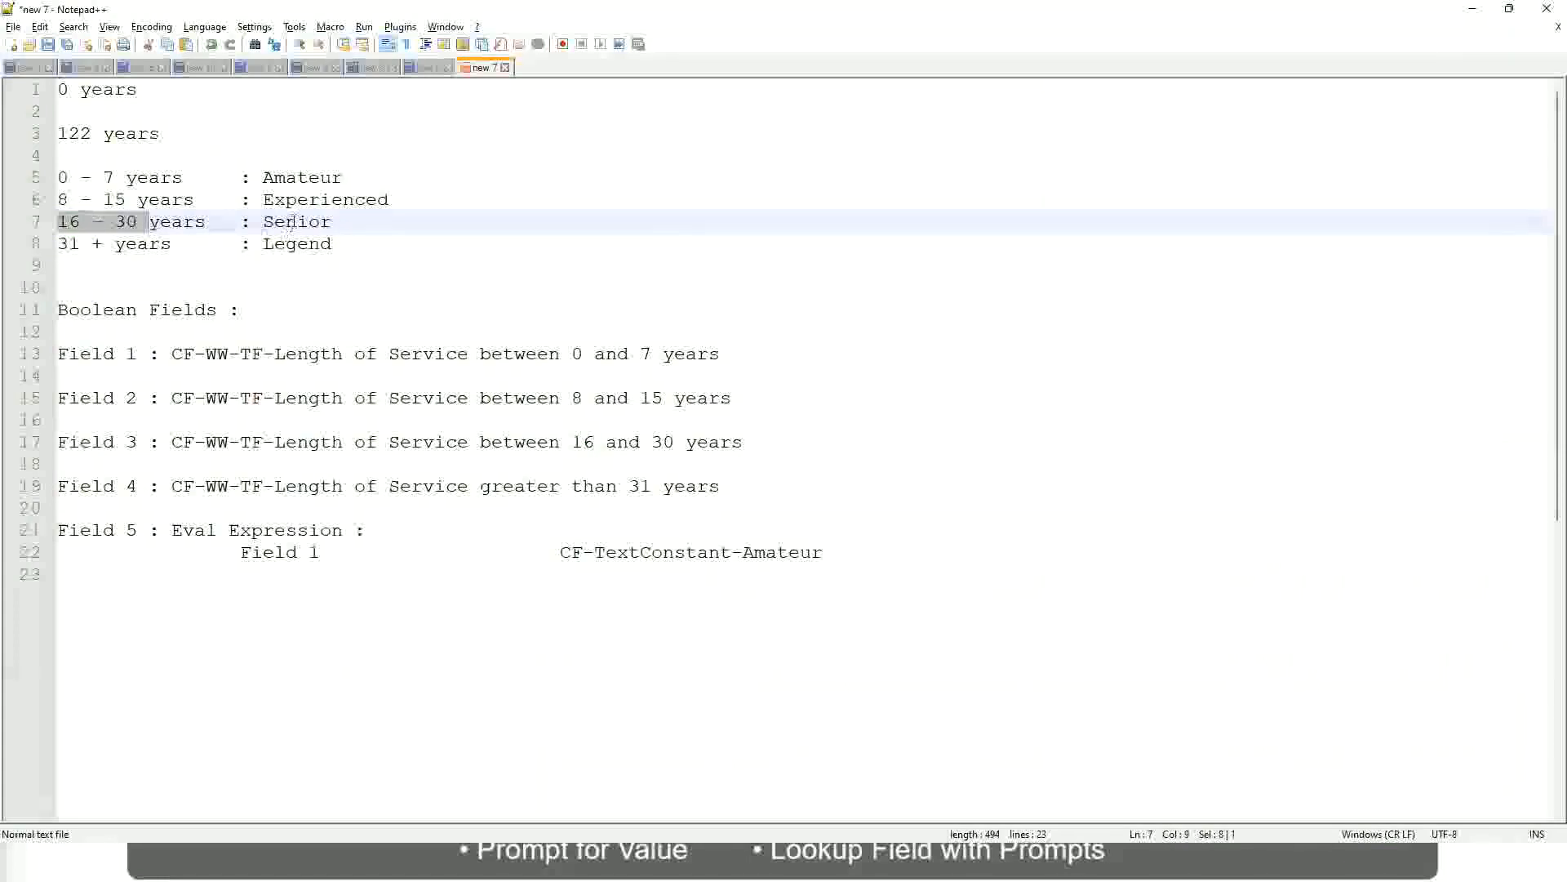
double_click(293, 222)
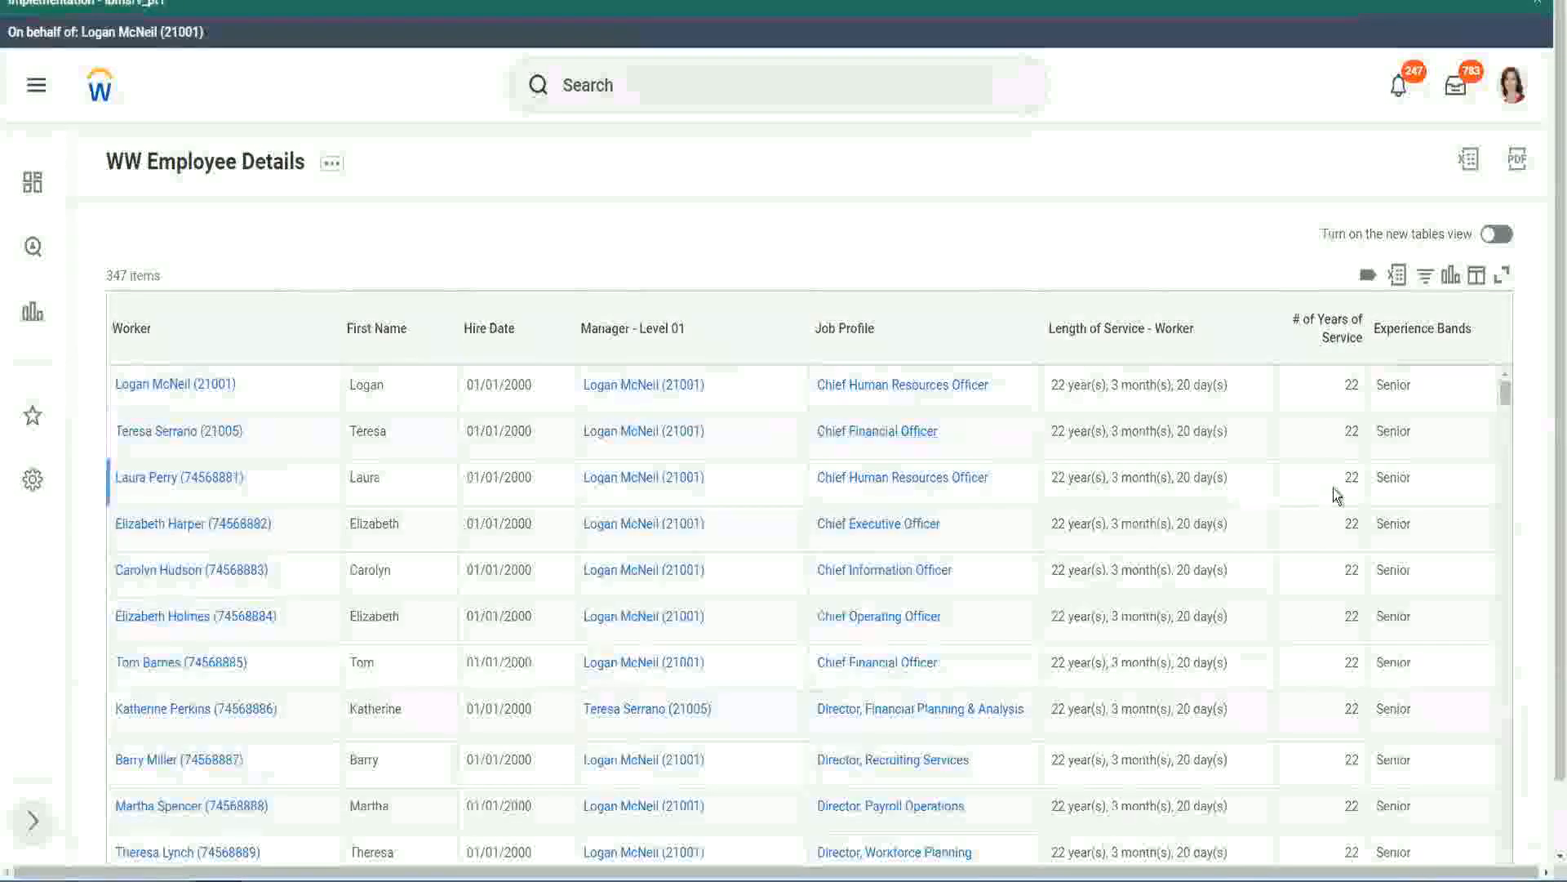
Return to the Workday report and compare # of Years of Service with Experience Bands down the unfiltered worker rows
scroll(1334, 488, "down", 3)
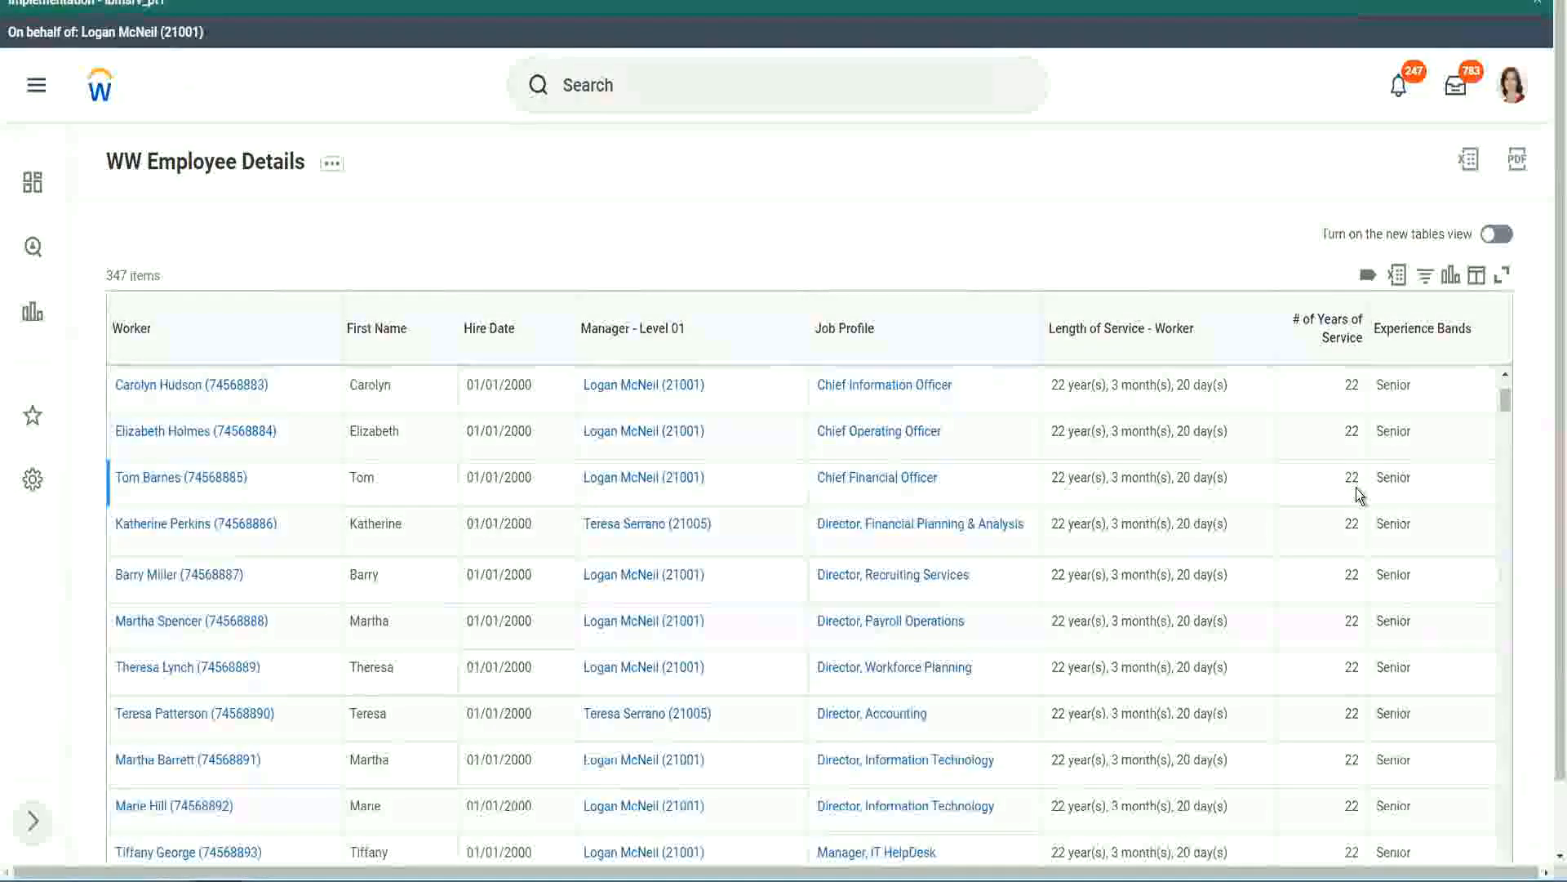
scroll(1360, 494, "down", 10)
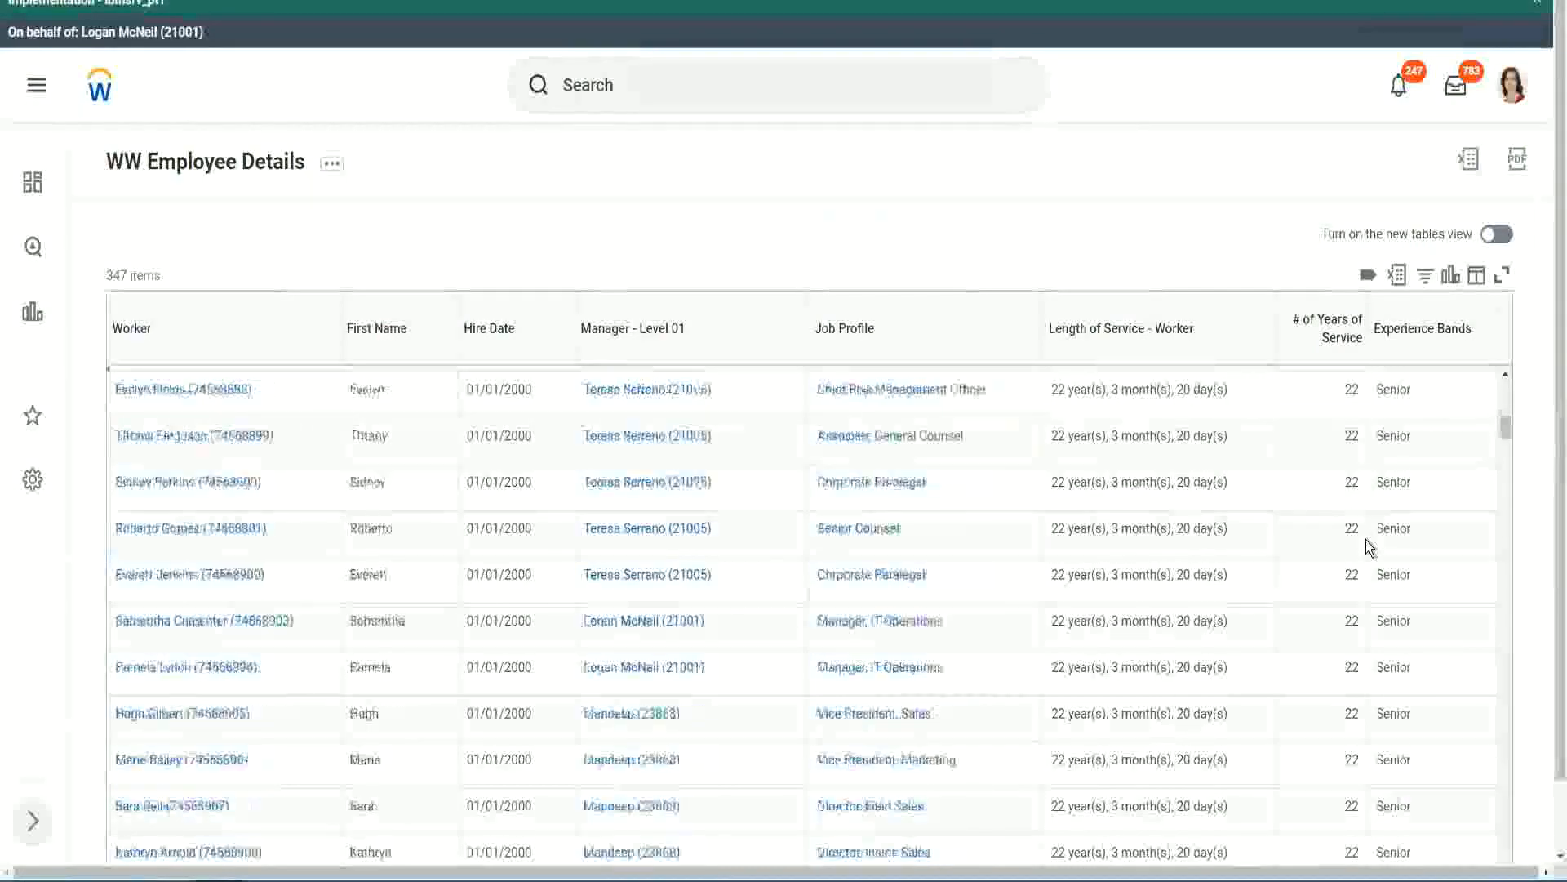
scroll(1365, 541, "down", 3)
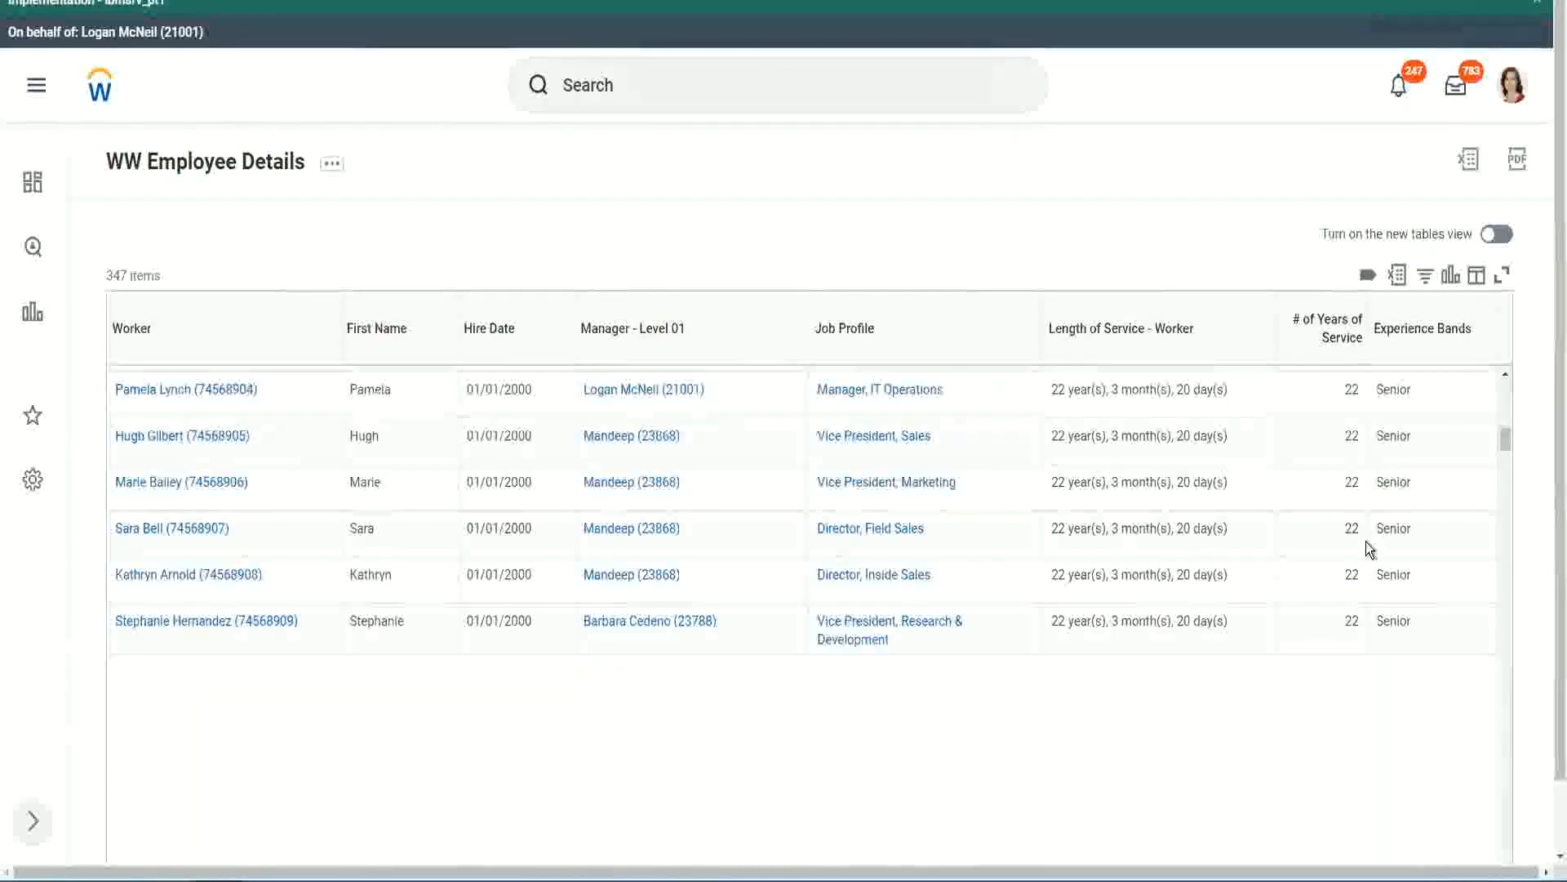
scroll(1388, 563, "down", 1)
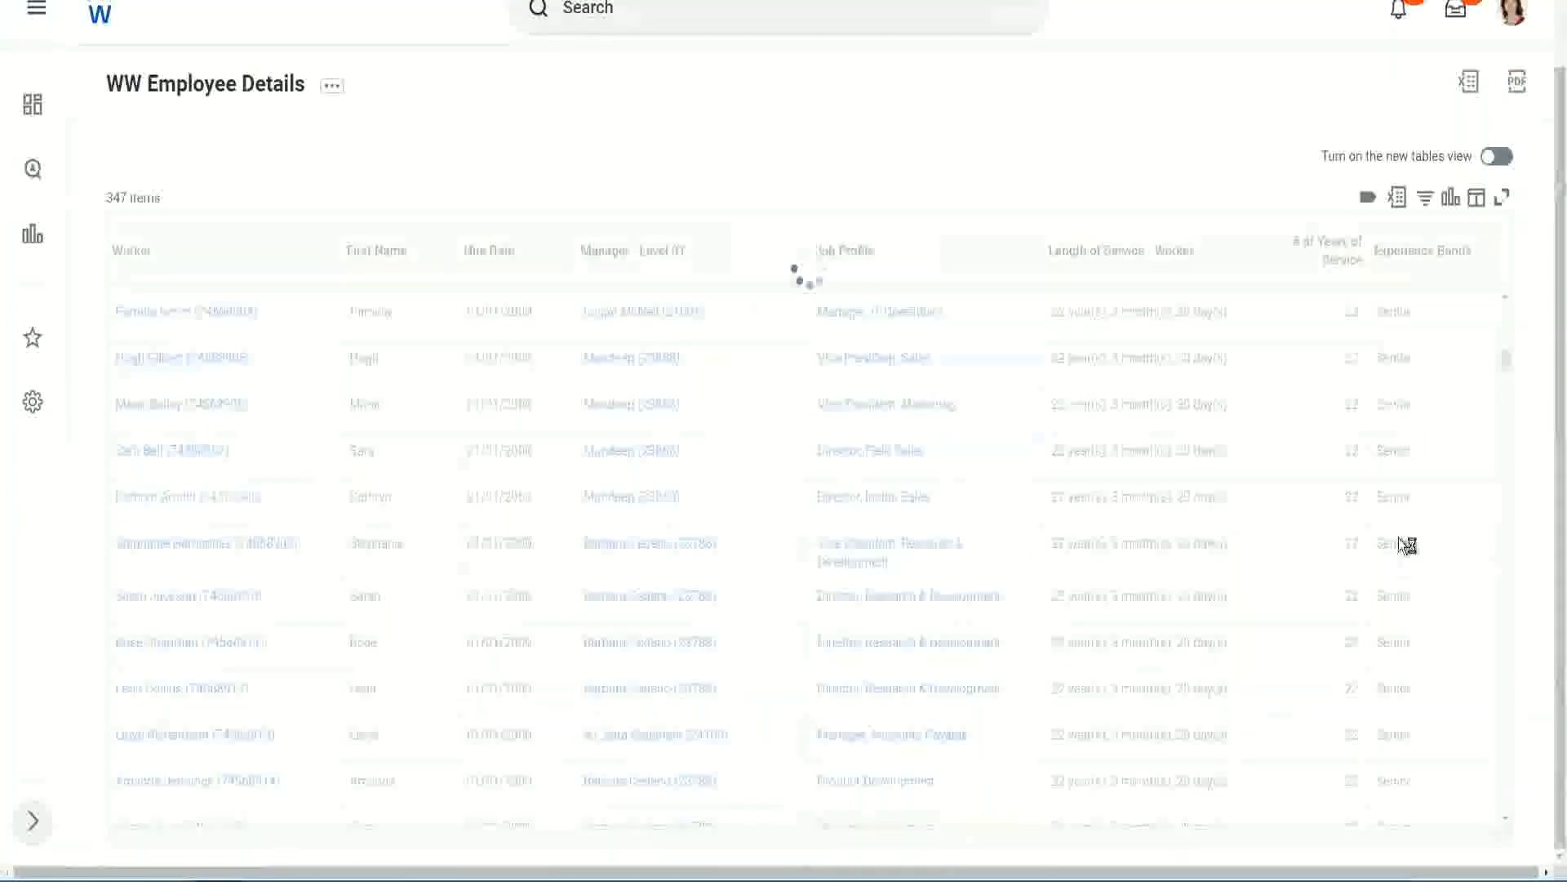
scroll(1452, 461, "down", 5)
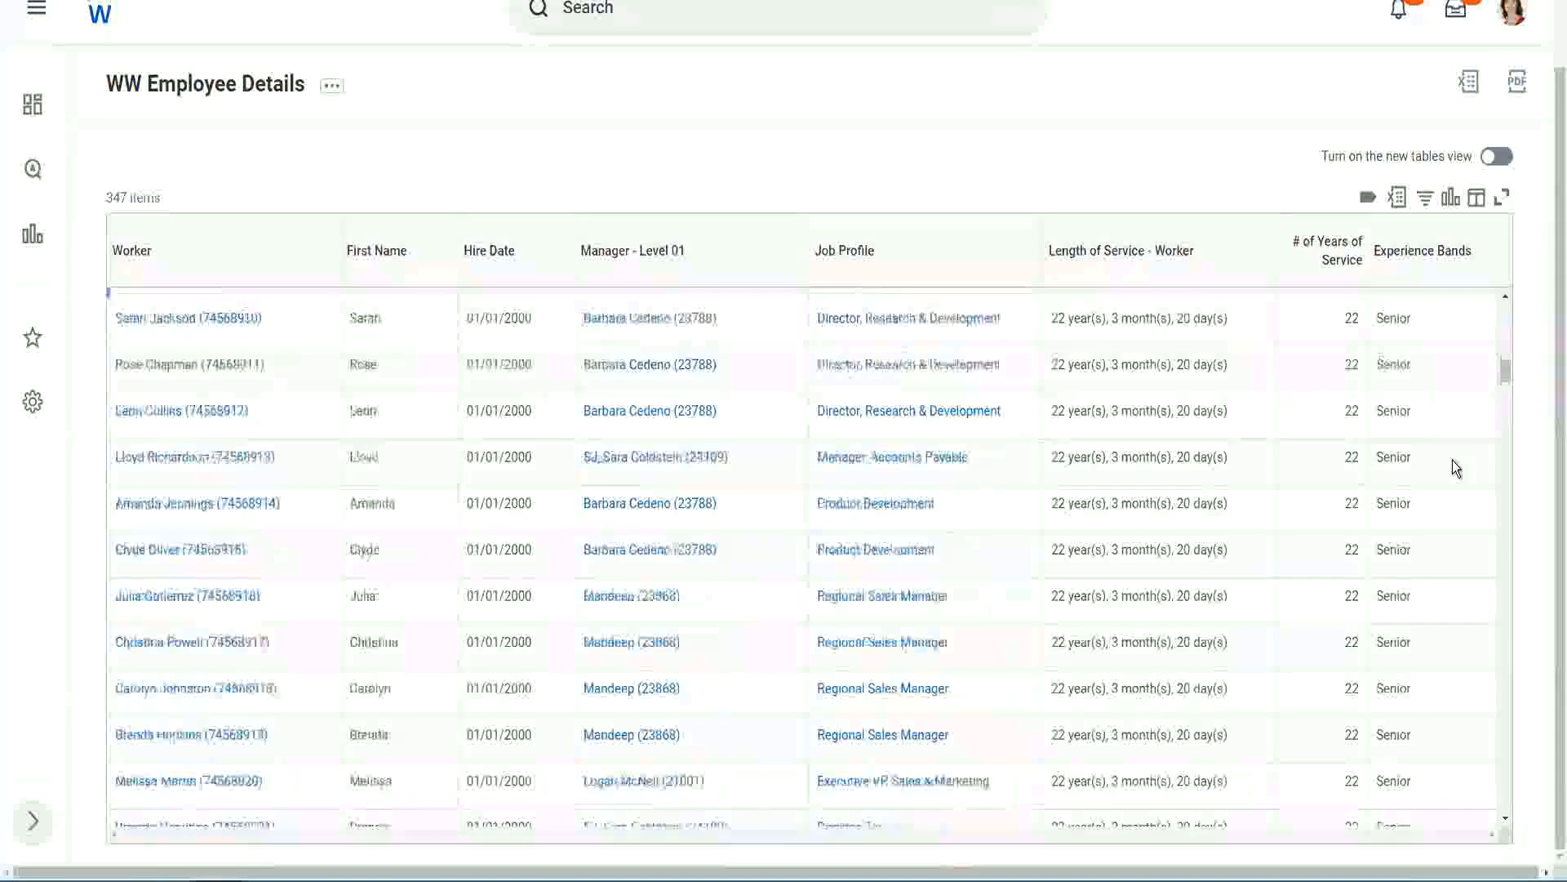
scroll(1453, 459, "down", 4)
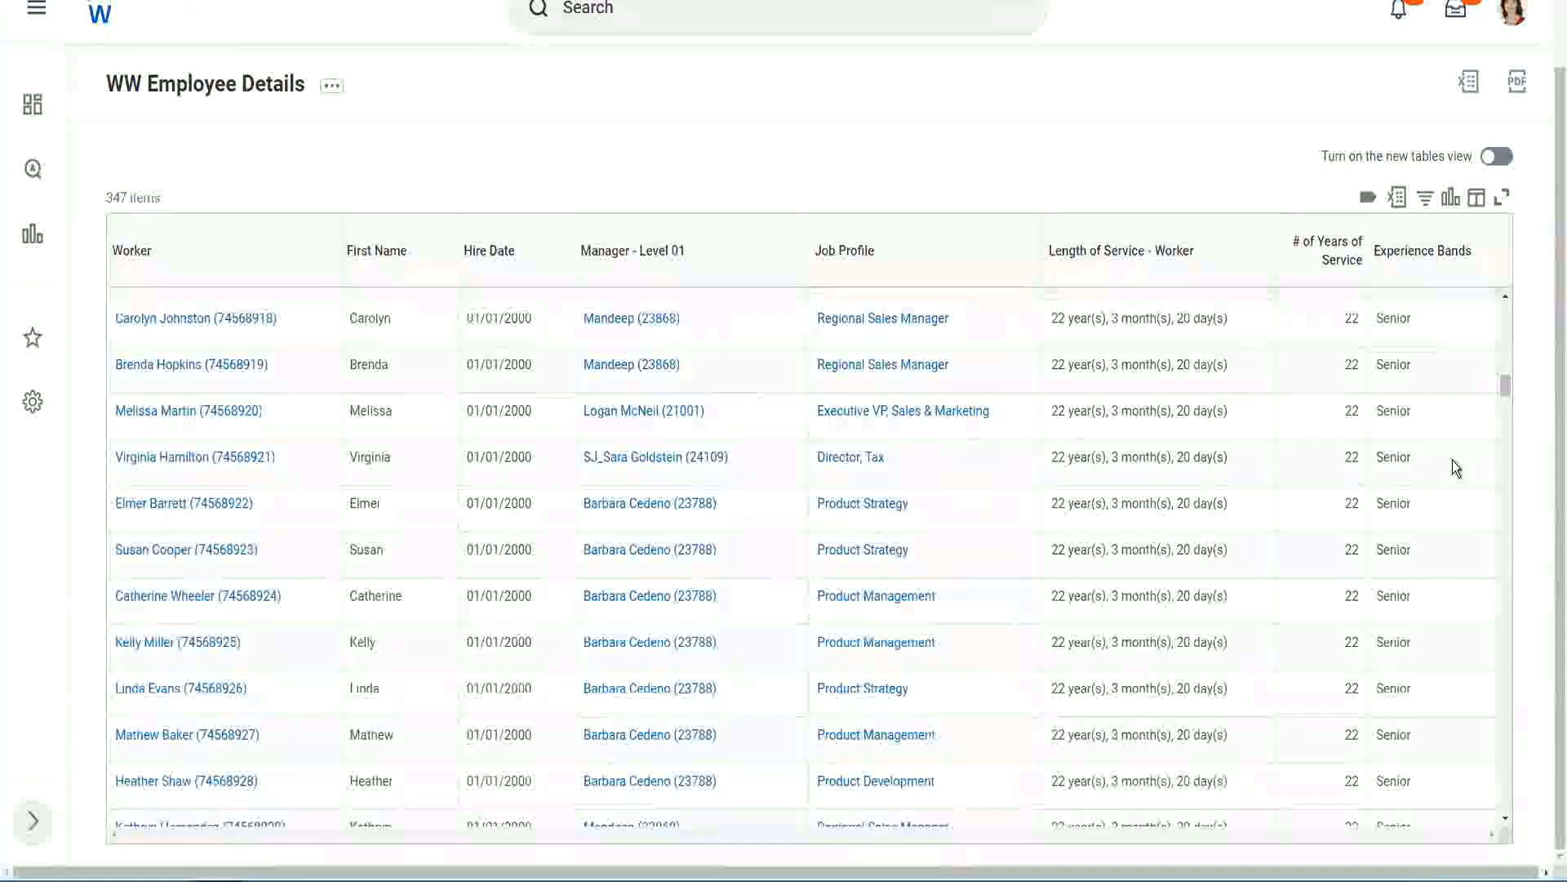
scroll(1452, 459, "down", 8)
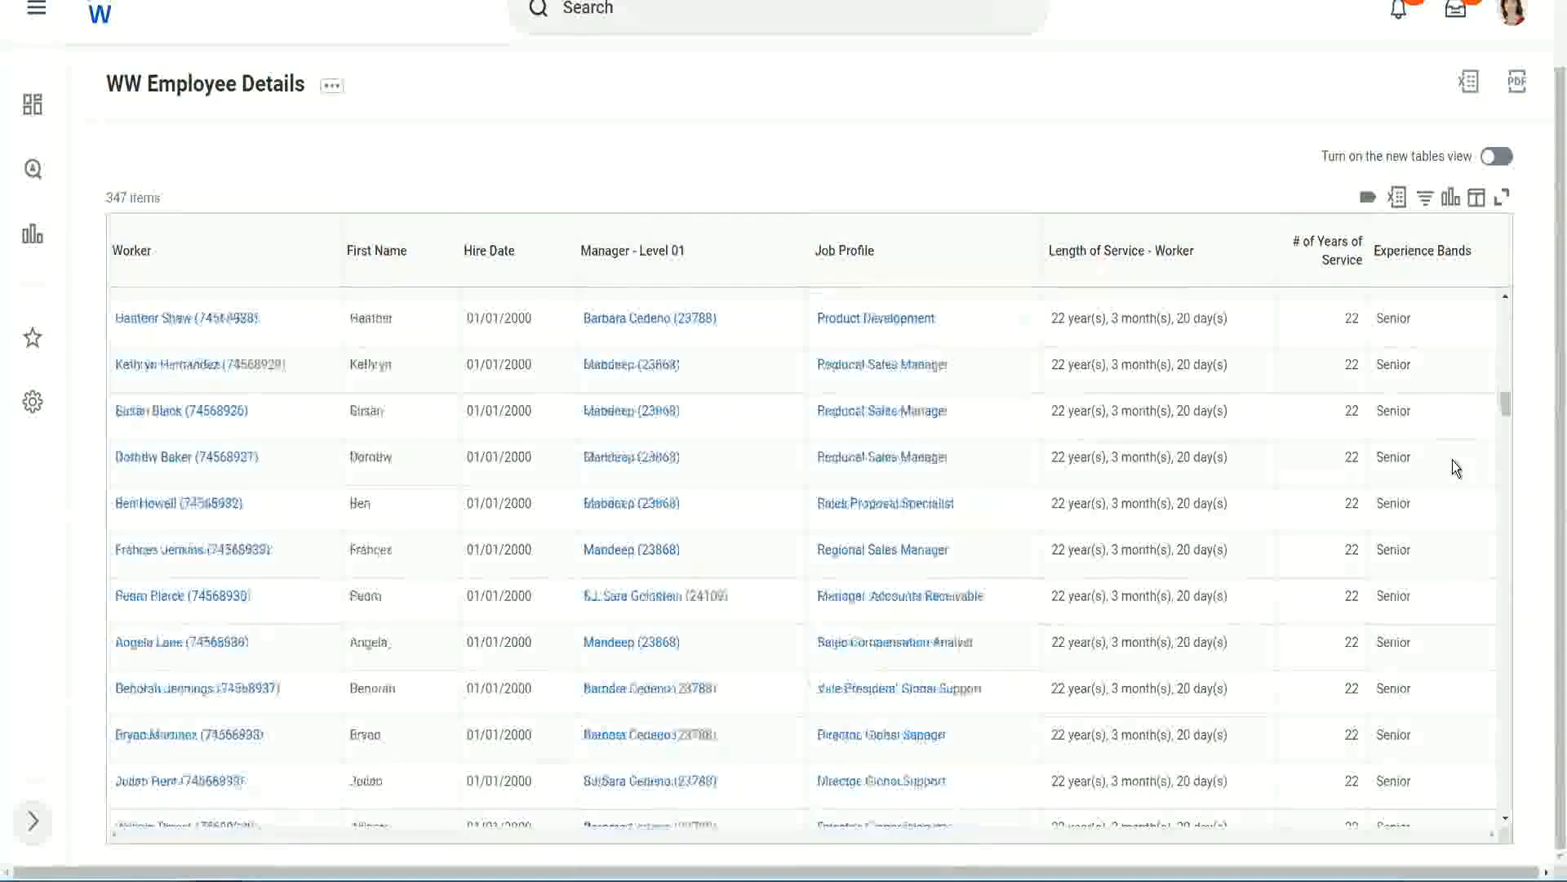
Filter the Experience Bands column for values that contain "Amateur"
left_click(1433, 268)
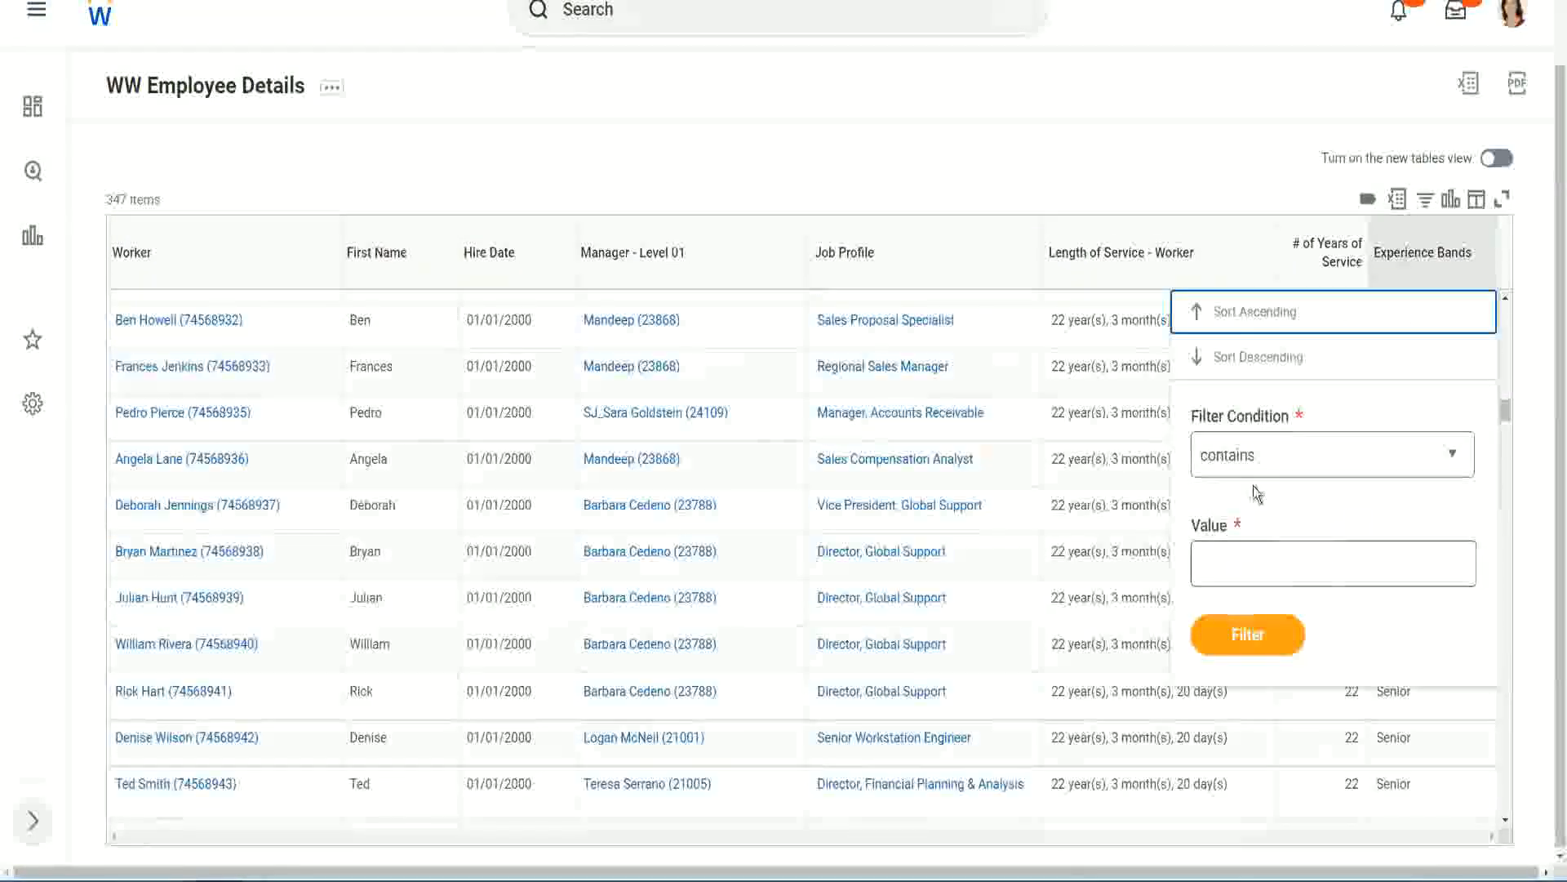
left_click(1243, 549)
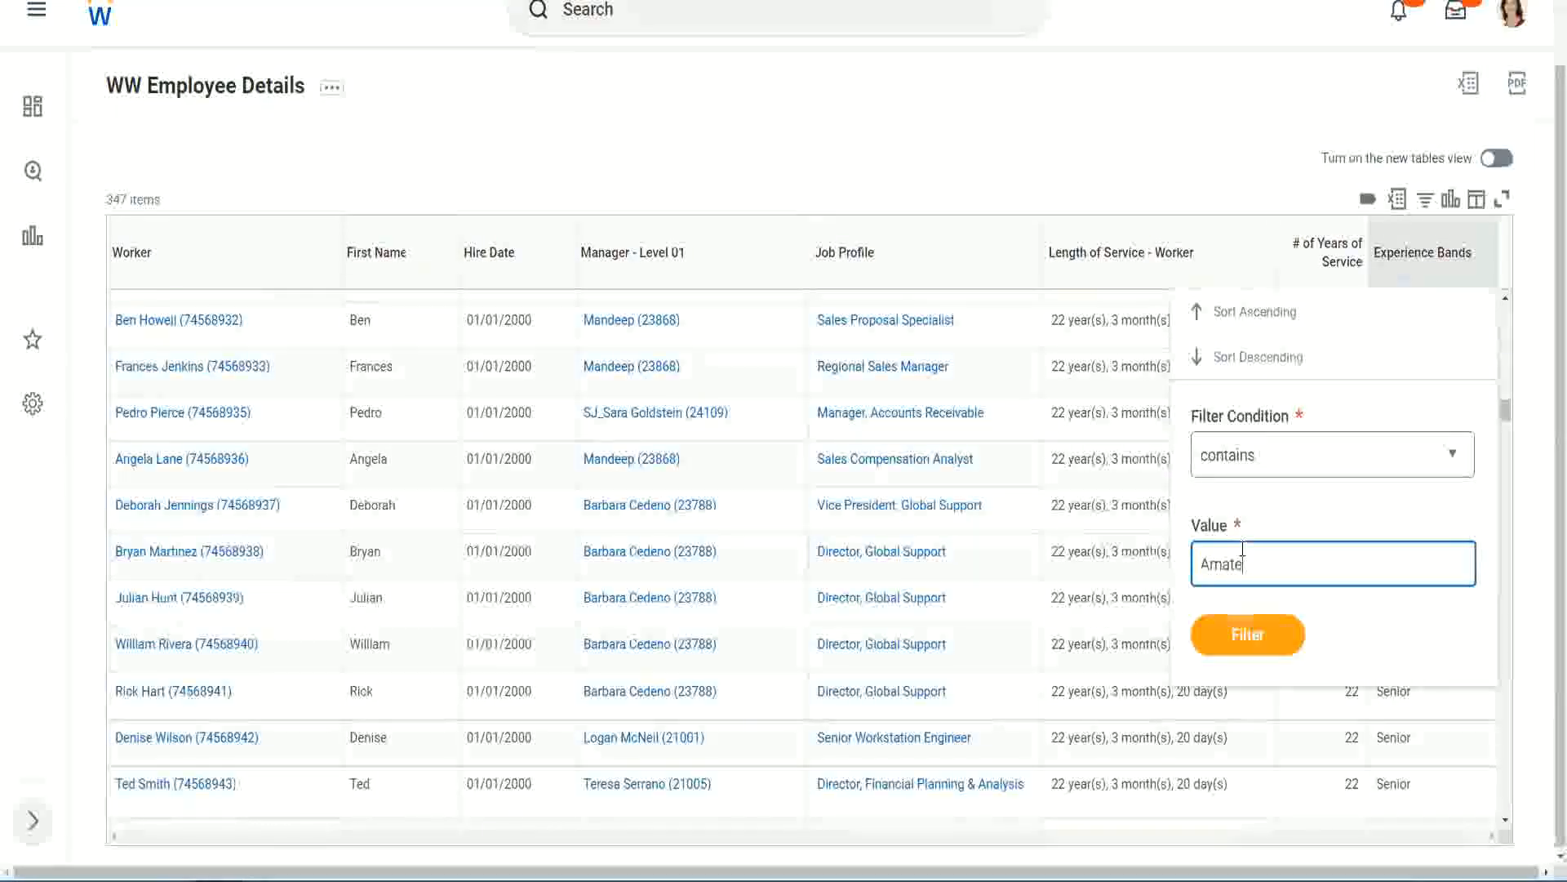
type("Amateur")
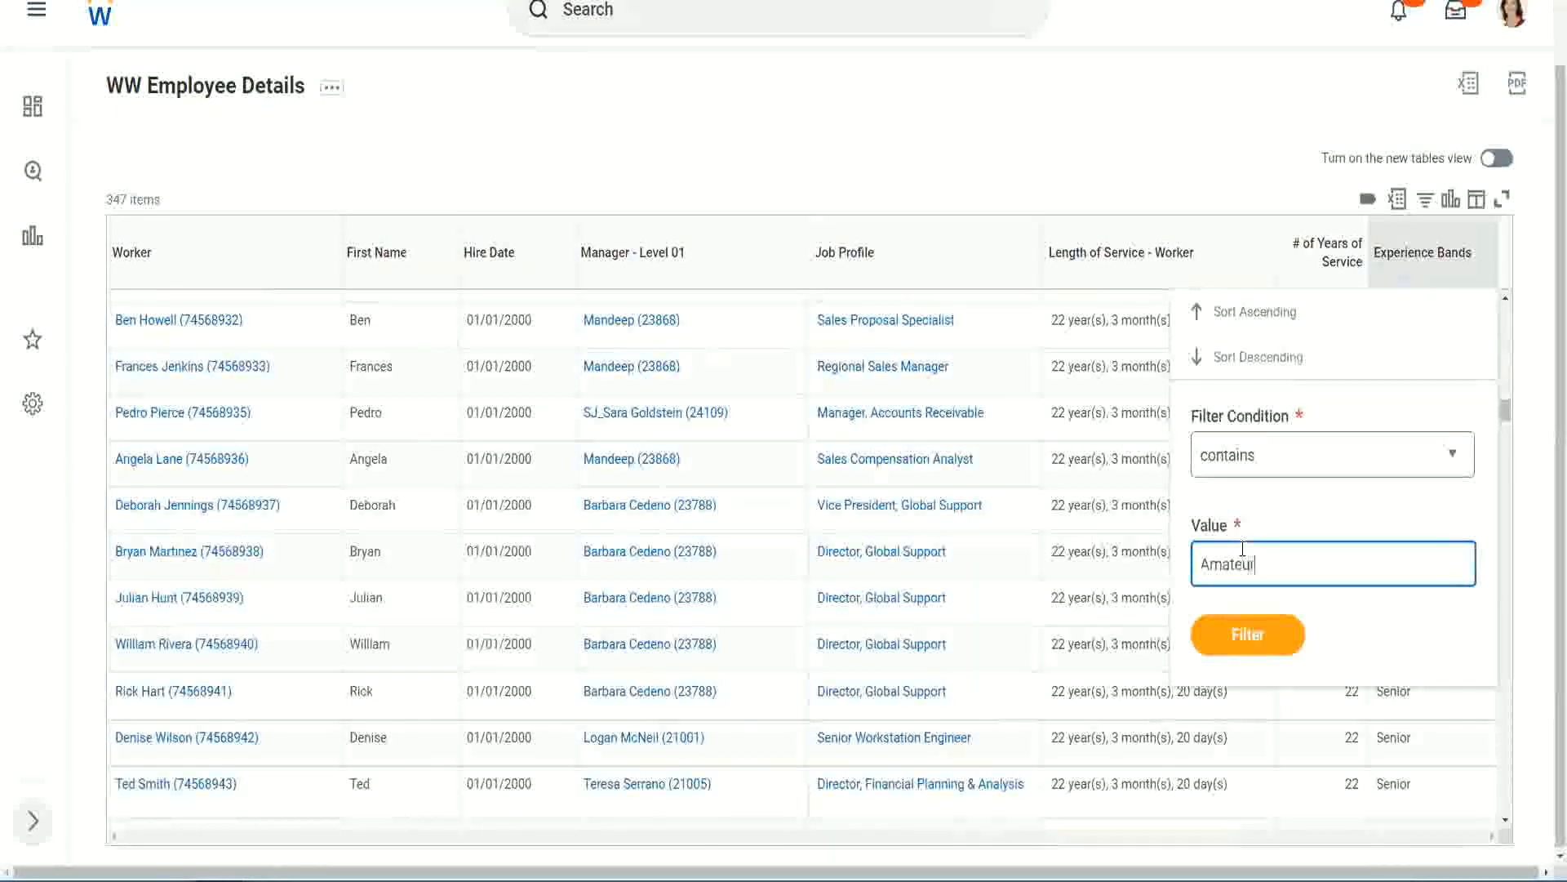
left_click(1237, 643)
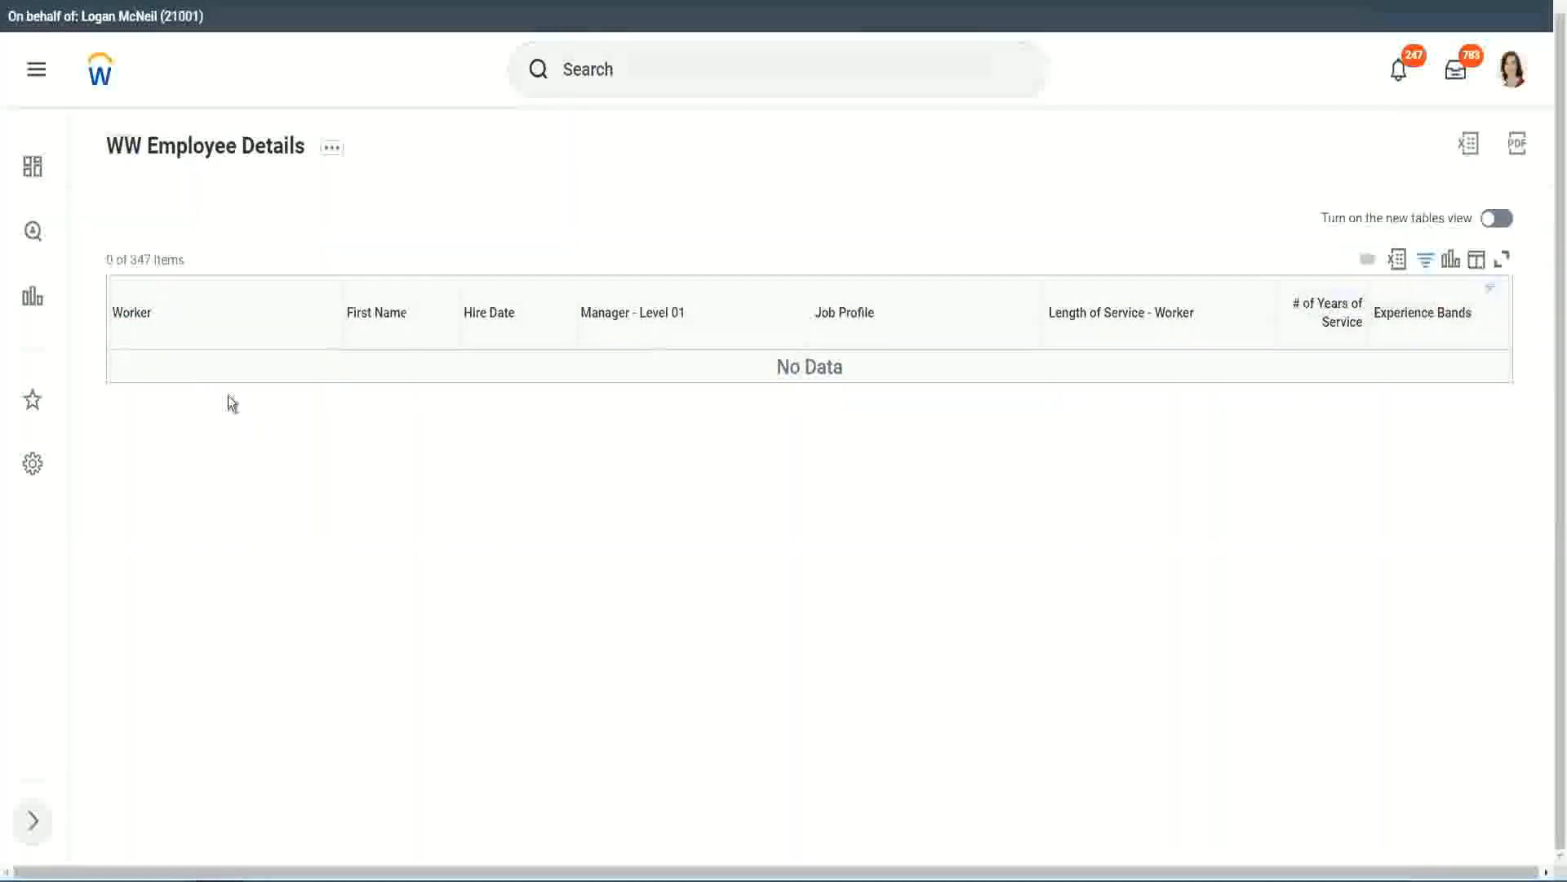
Change the Experience Bands filter to Legend and go through the years of service of the filtered workers
left_click(1419, 312)
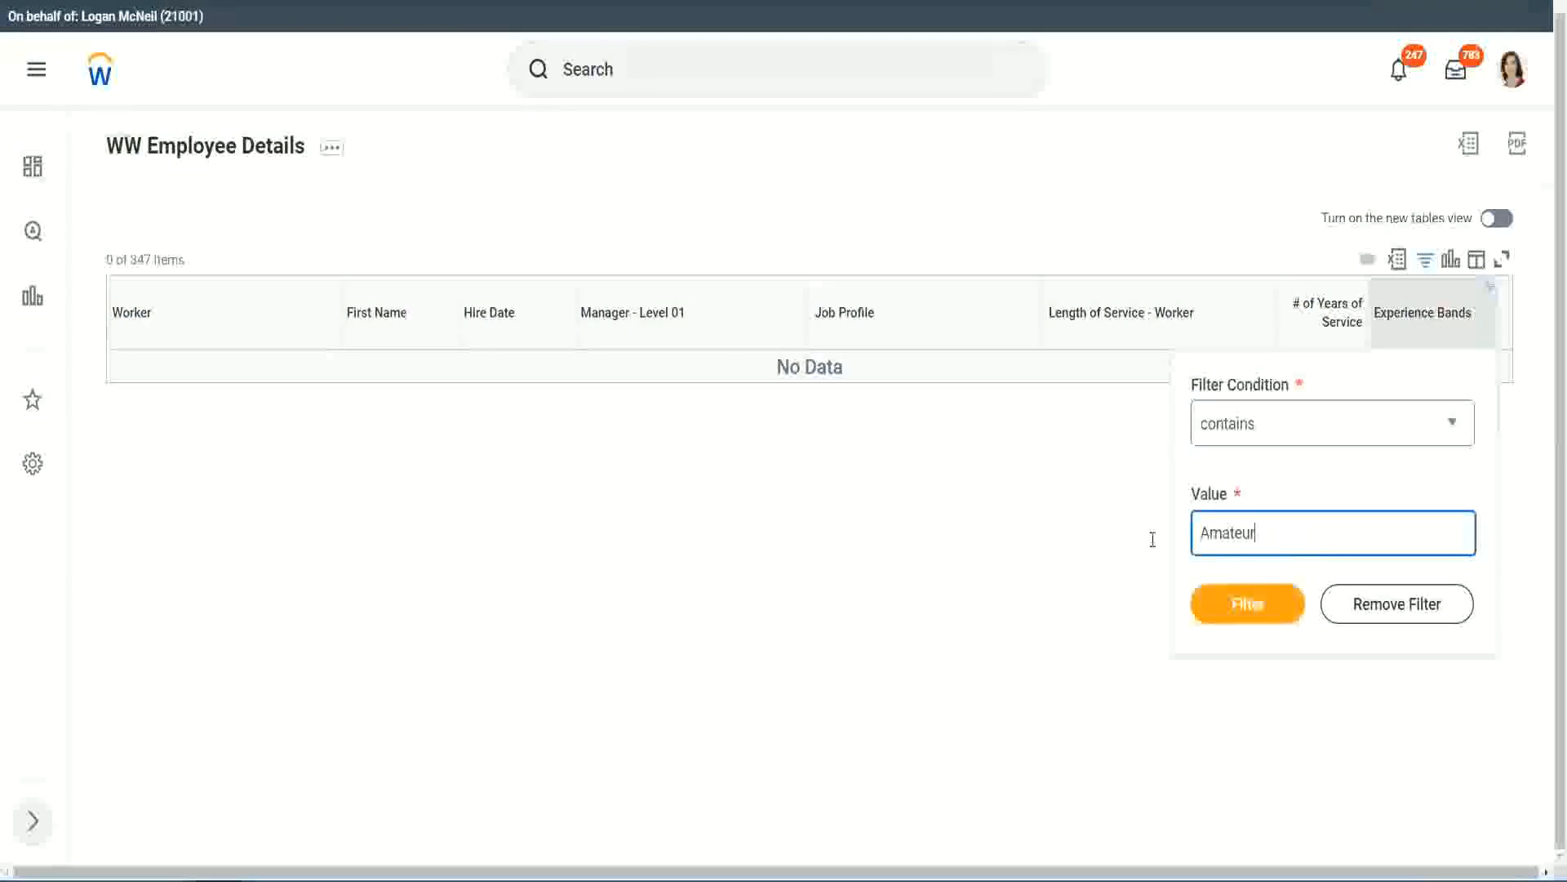
left_click_drag(1153, 539, 1119, 536)
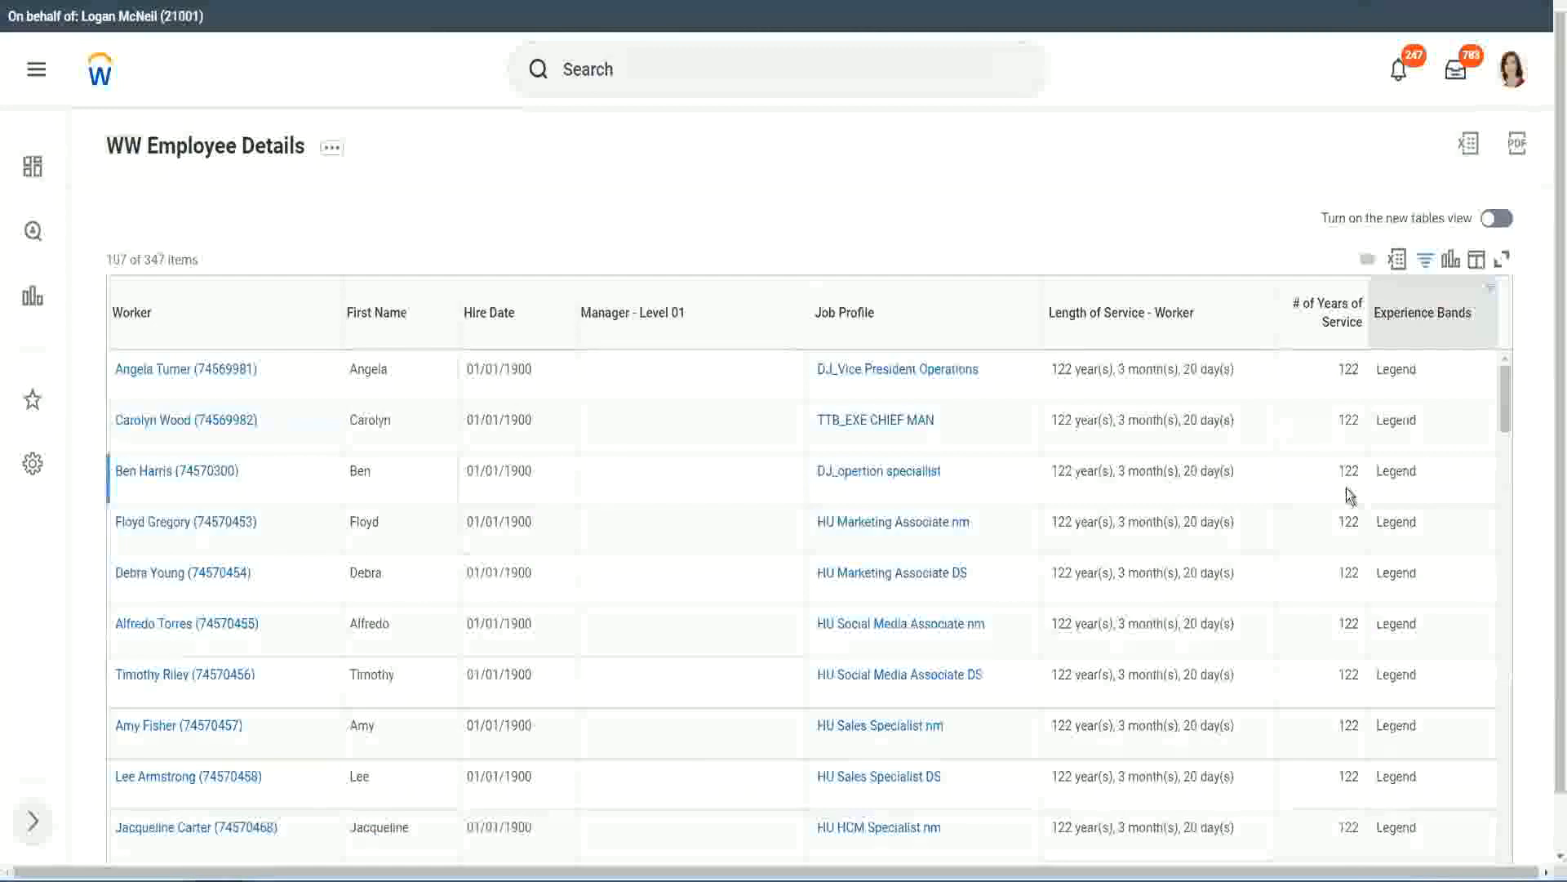
scroll(1346, 488, "down", 10)
scroll(1345, 487, "down", 5)
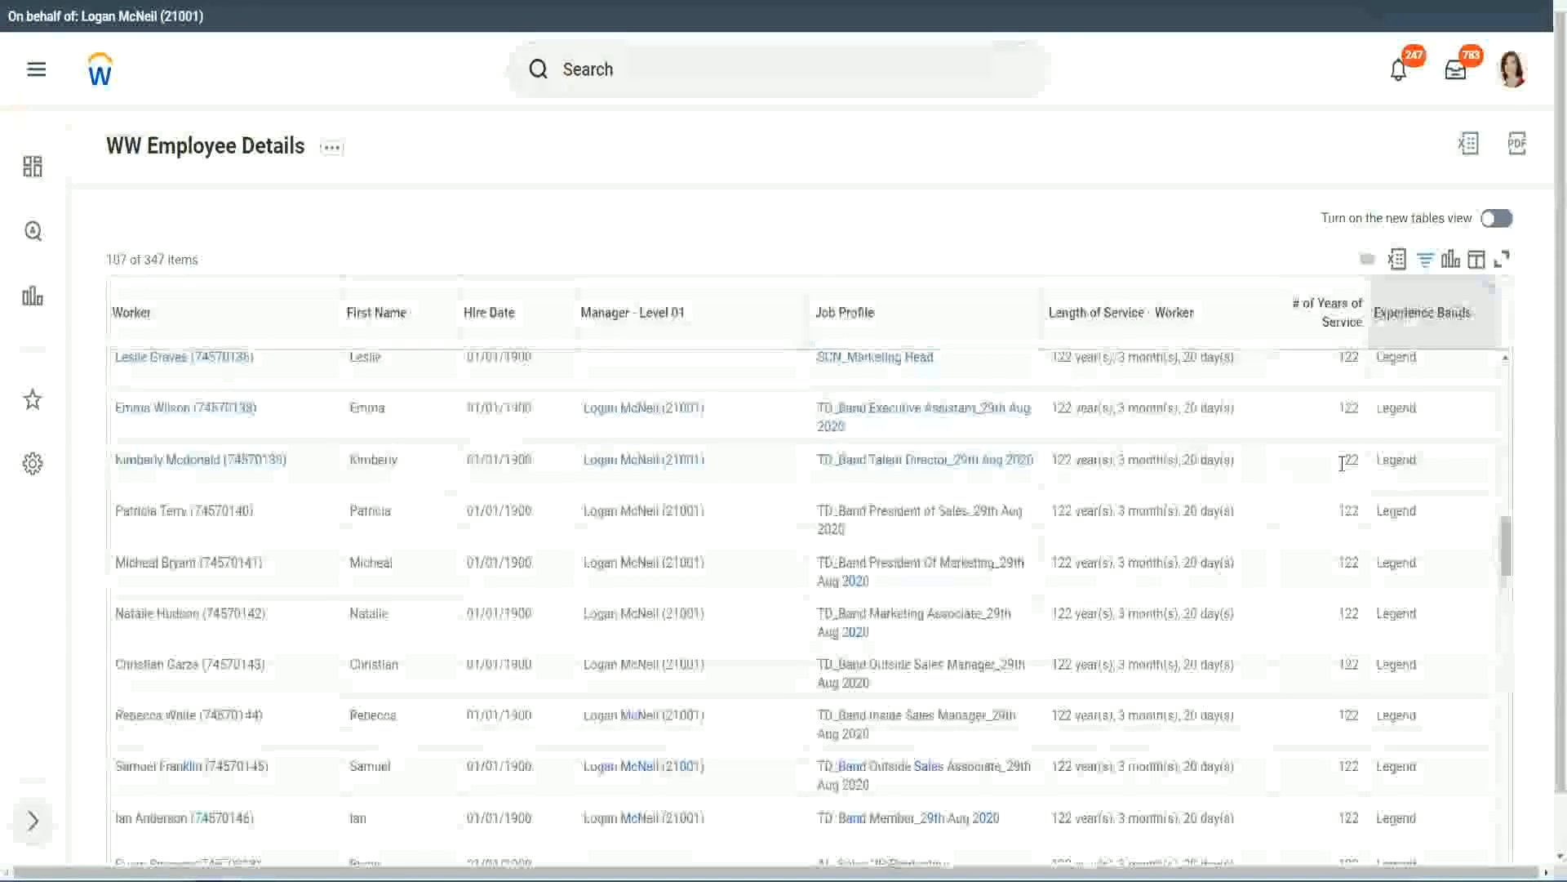
scroll(1343, 465, "down", 10)
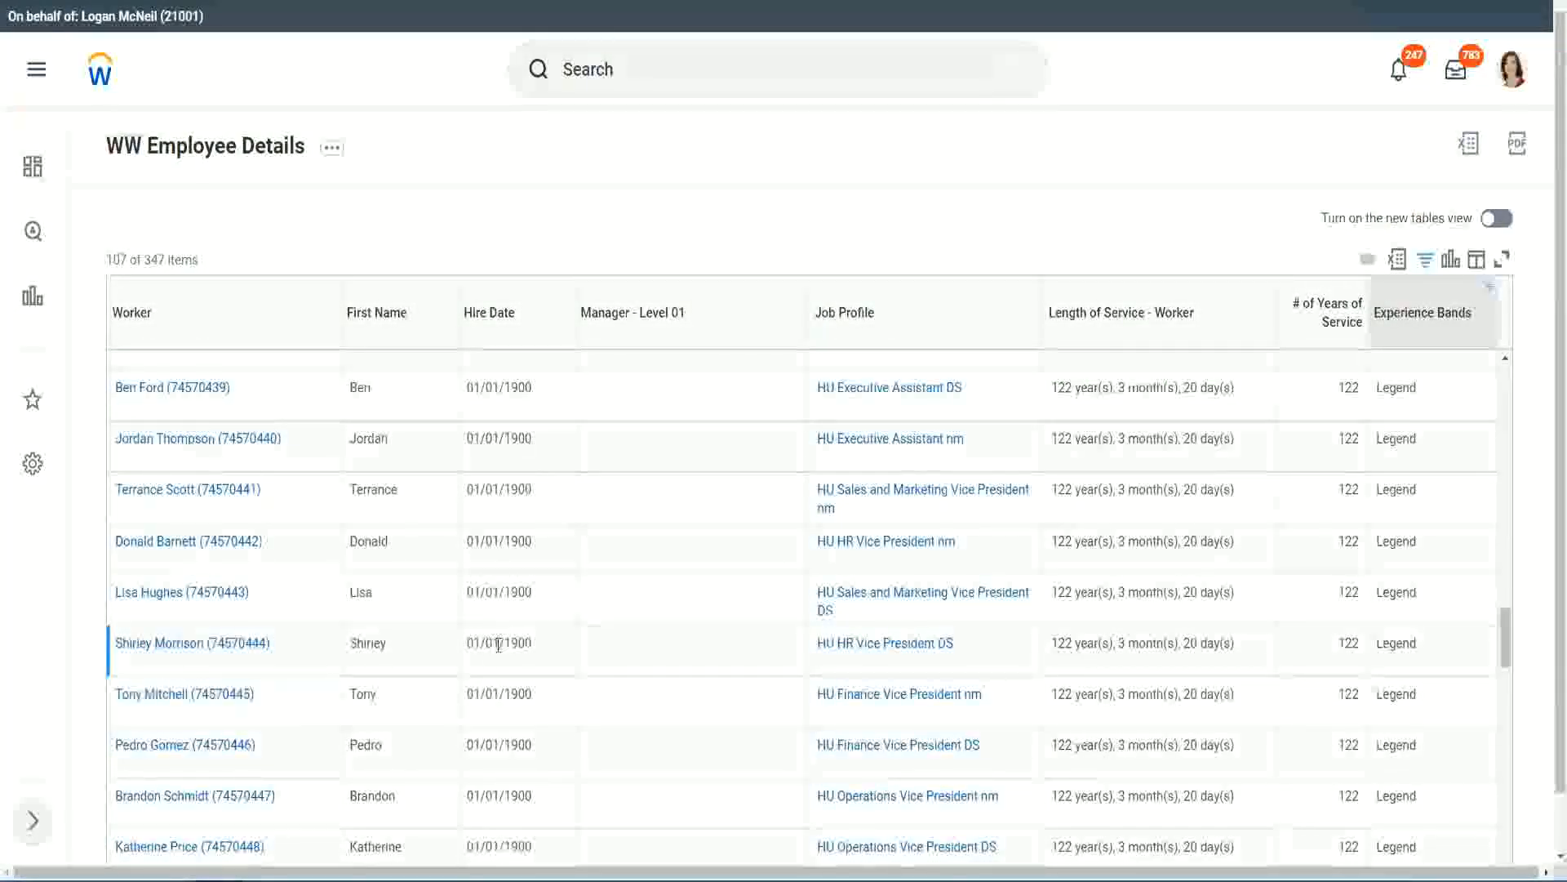
Compare hire year, # of Years of Service and Experience Bands in the remaining filtered rows down to the end of the report
double_click(514, 643)
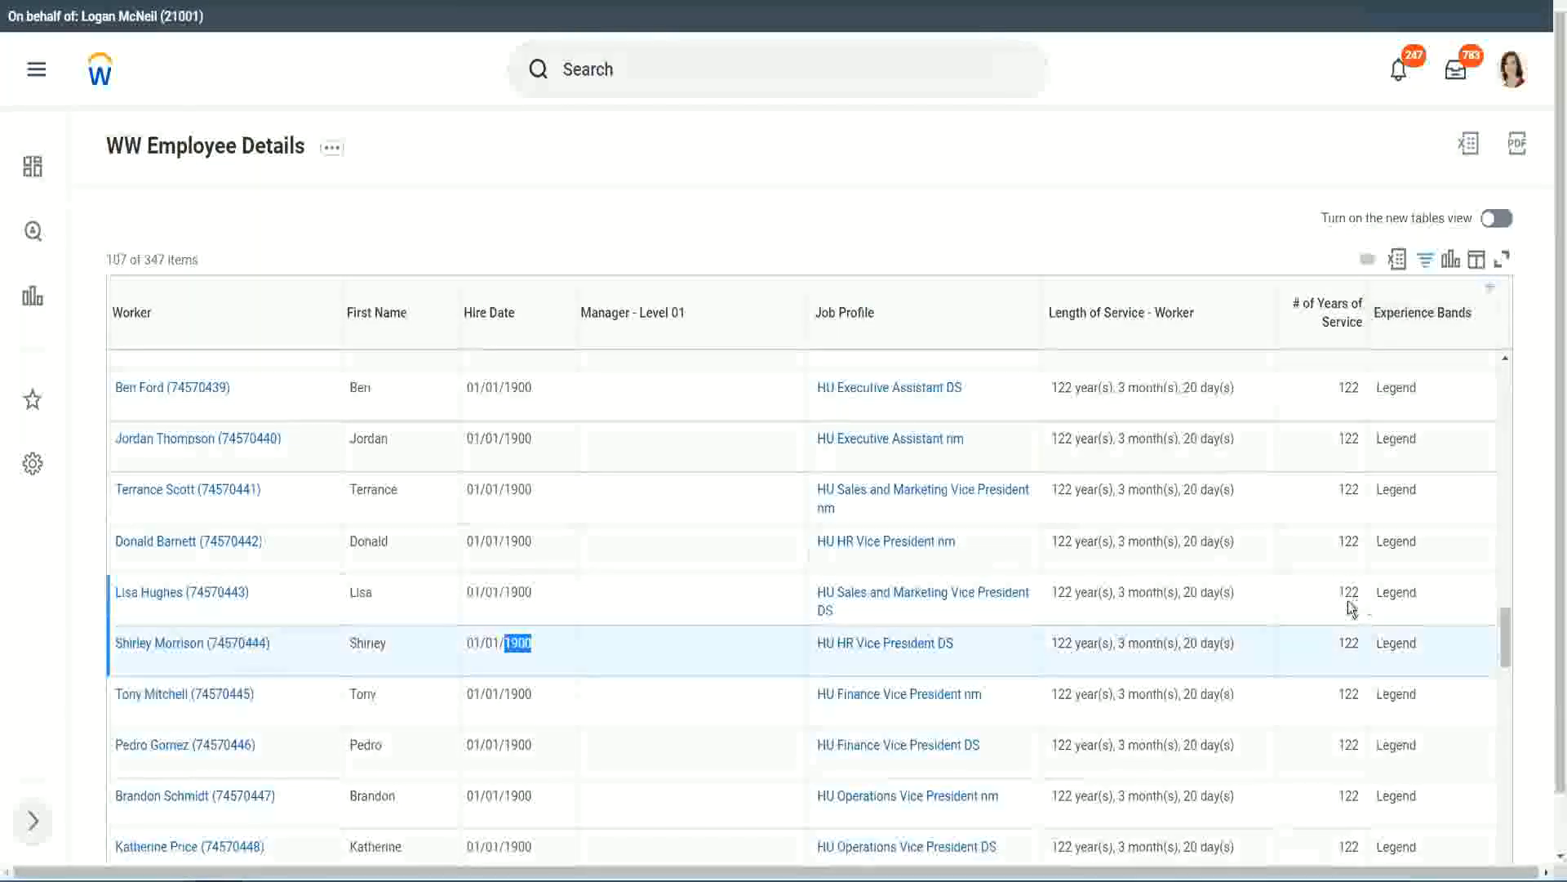
scroll(1331, 613, "down", 2)
scroll(1333, 614, "down", 3)
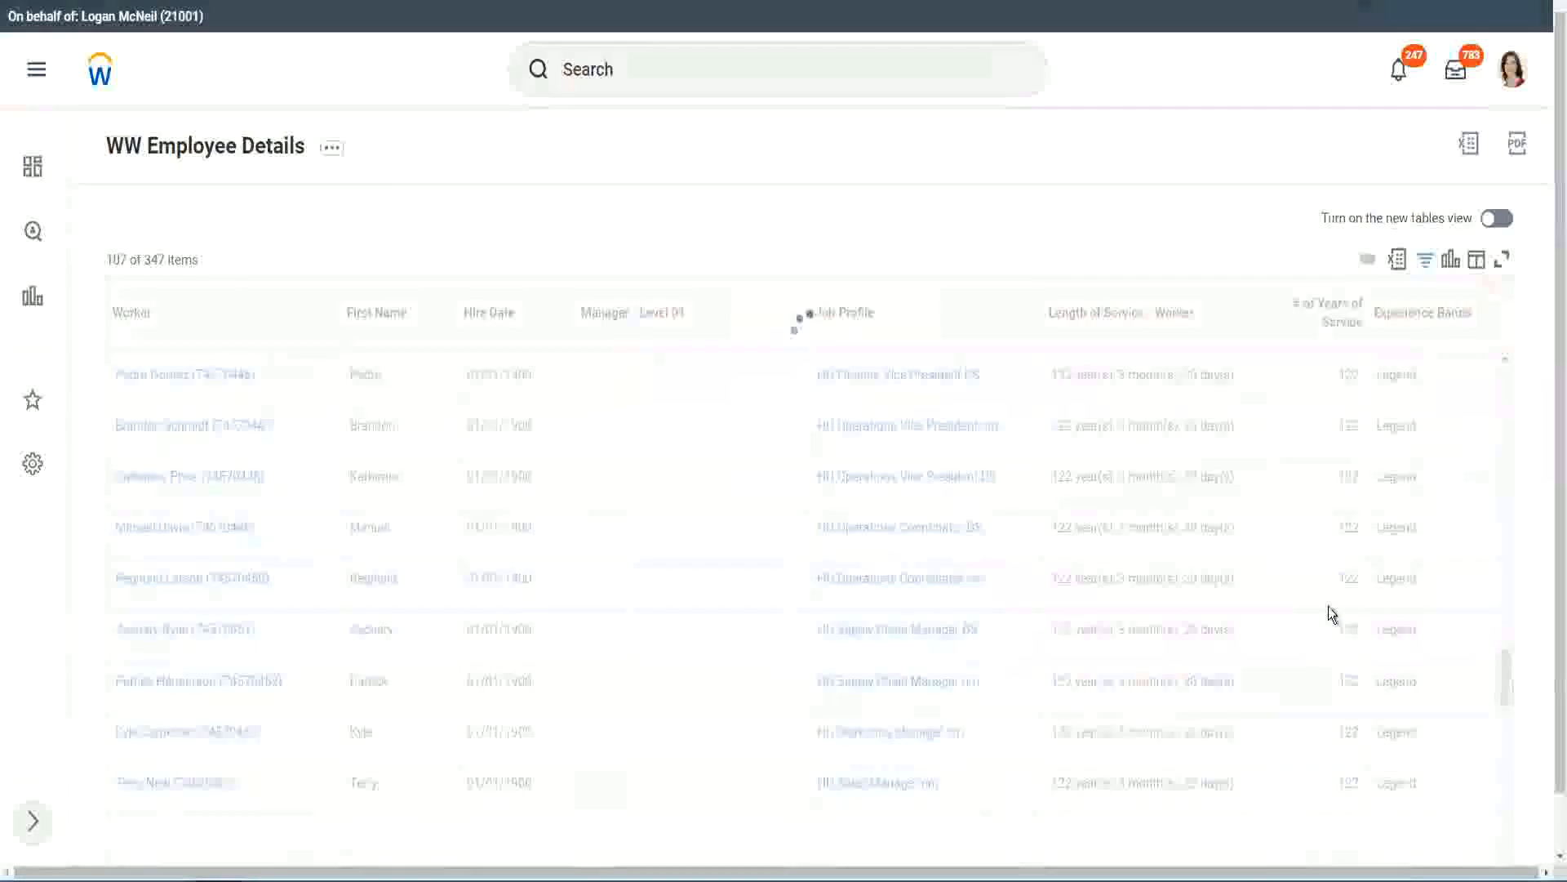
scroll(1329, 605, "down", 3)
scroll(1330, 606, "down", 10)
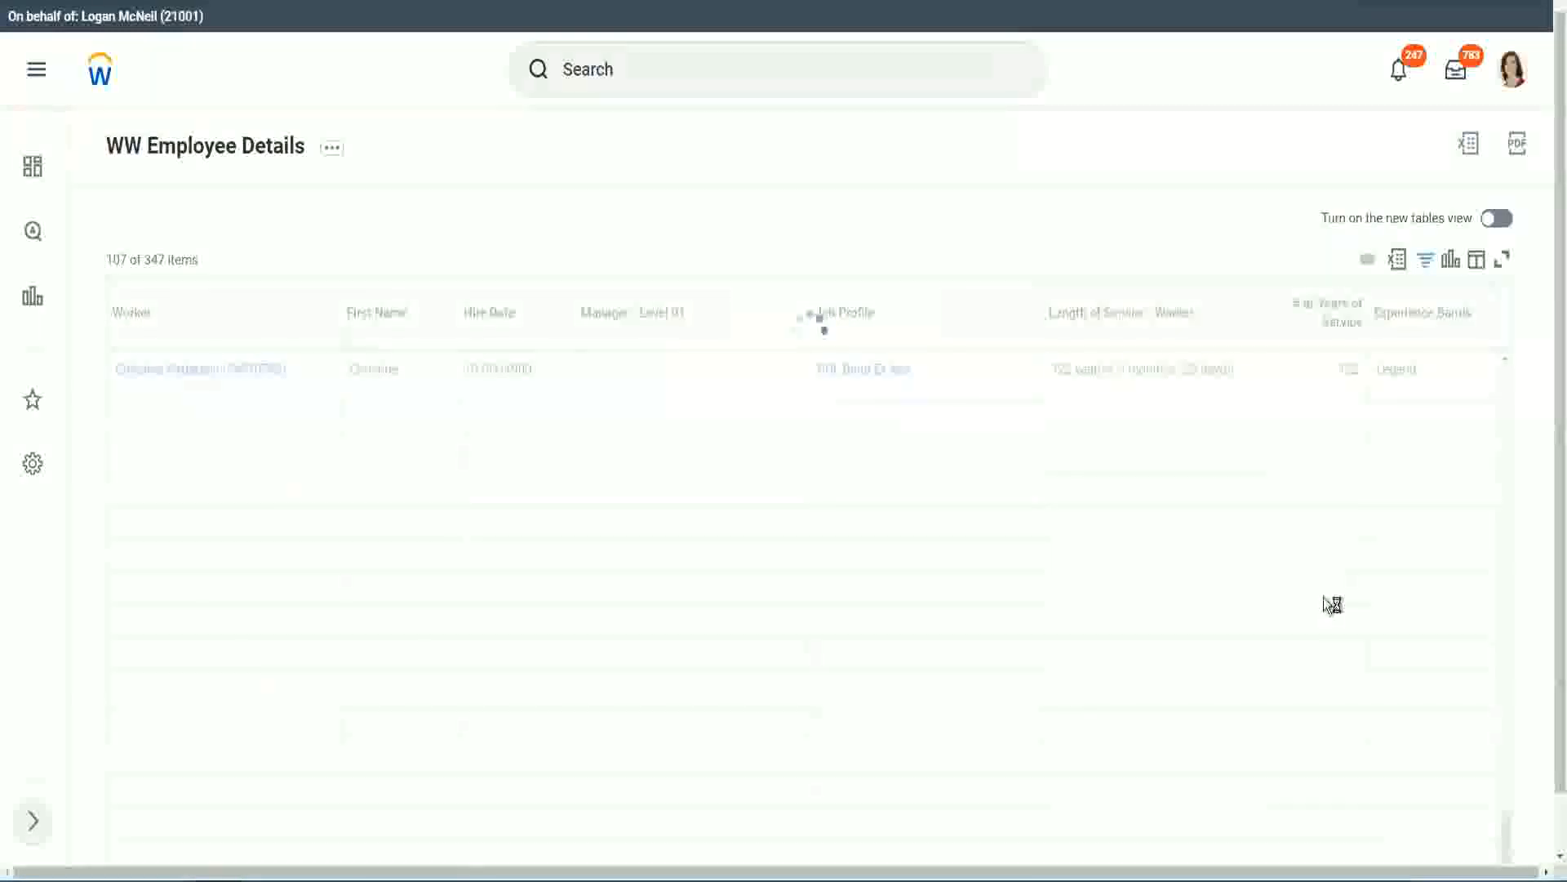
scroll(1308, 545, "down", 5)
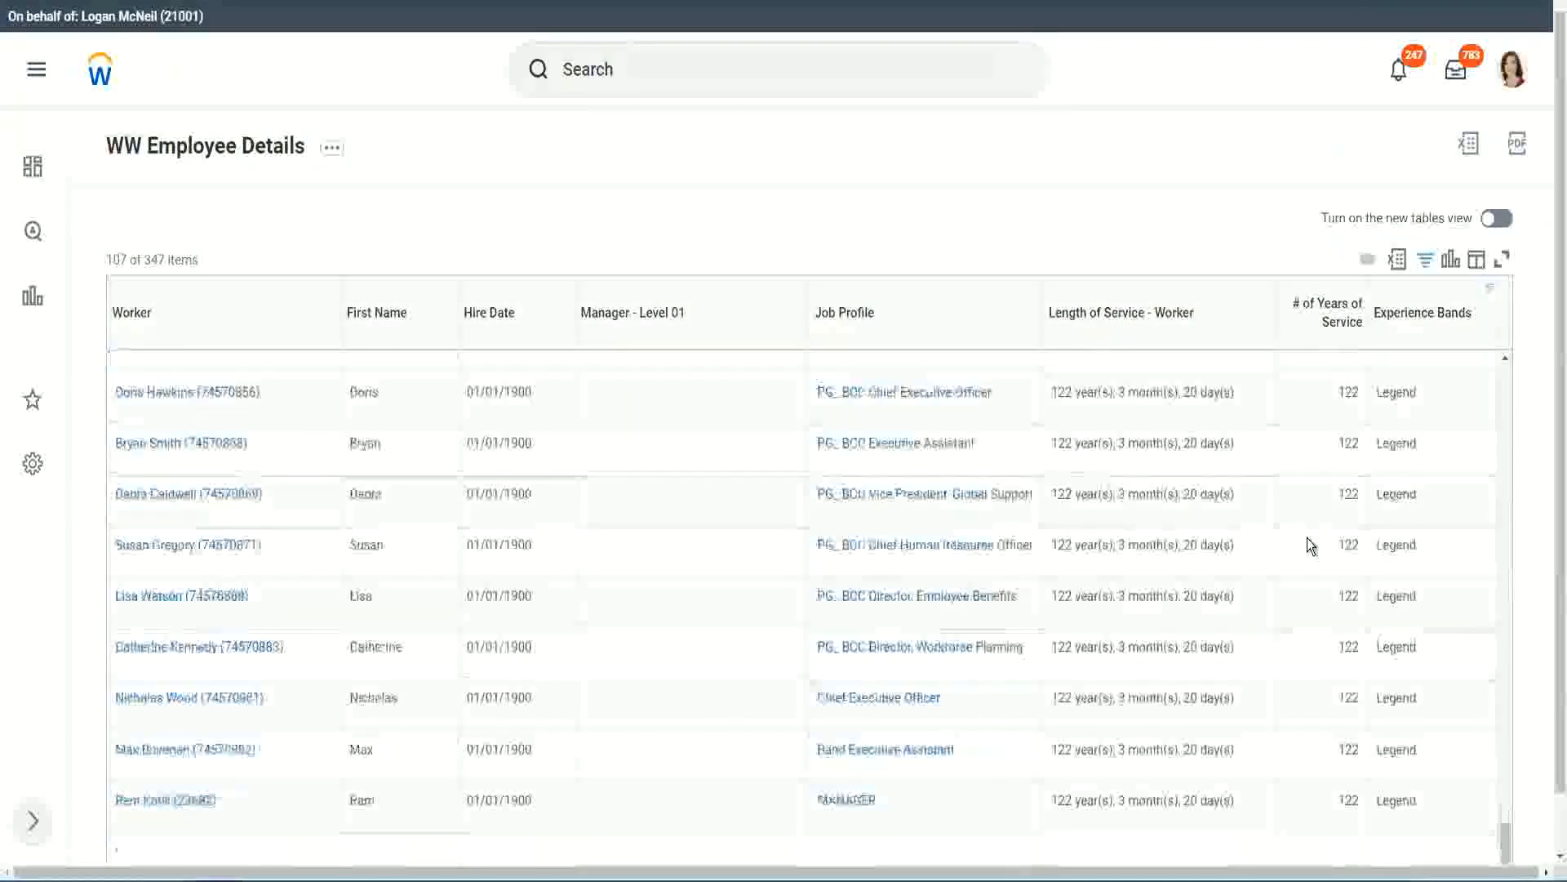
left_click(1336, 818)
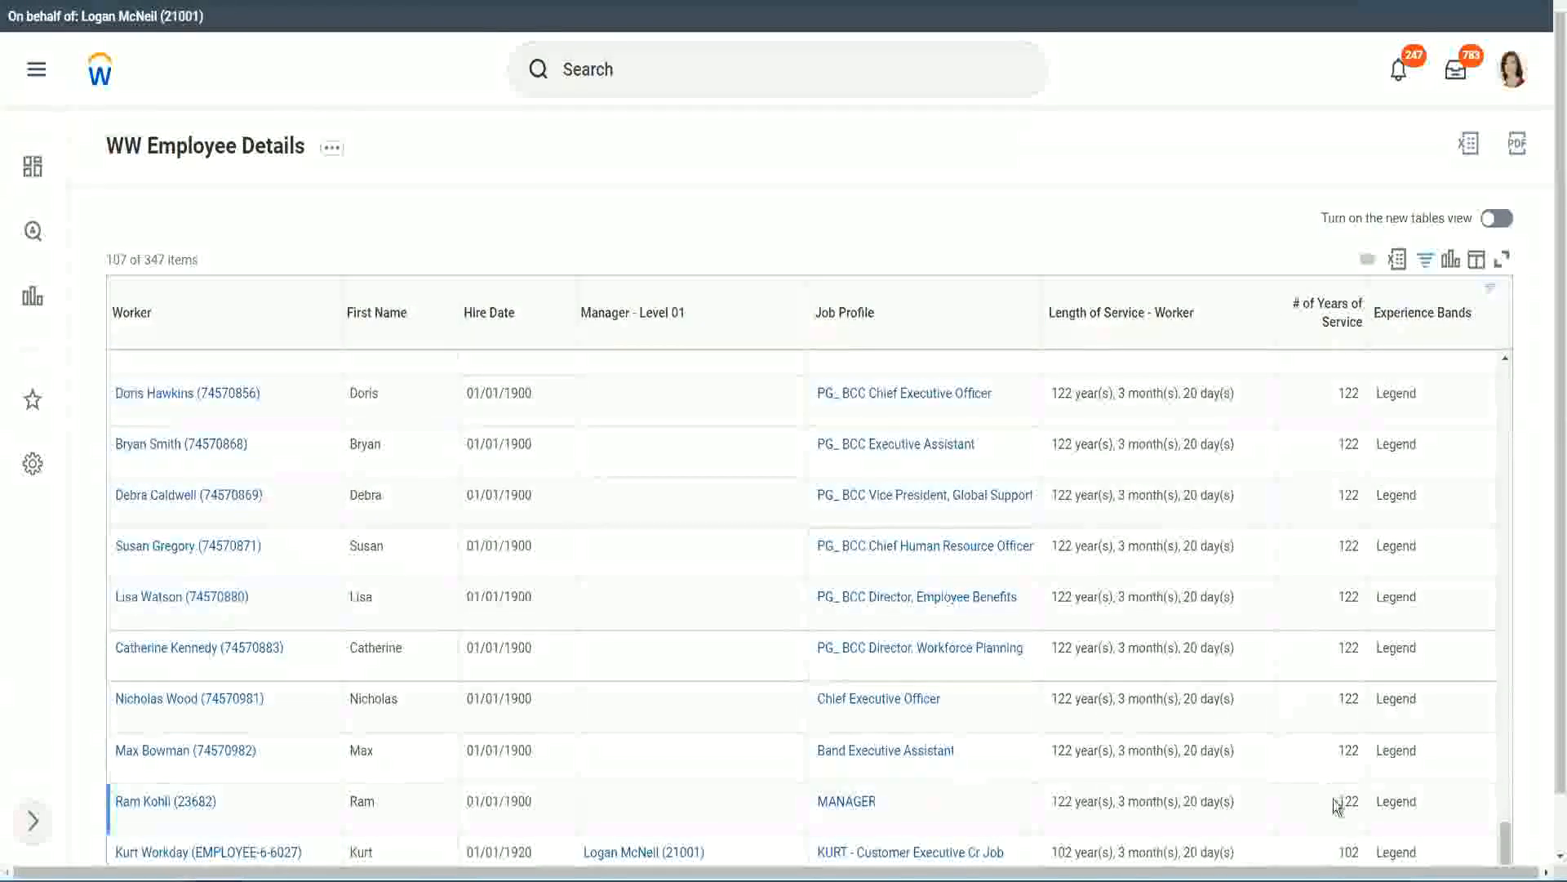
double_click(1344, 850)
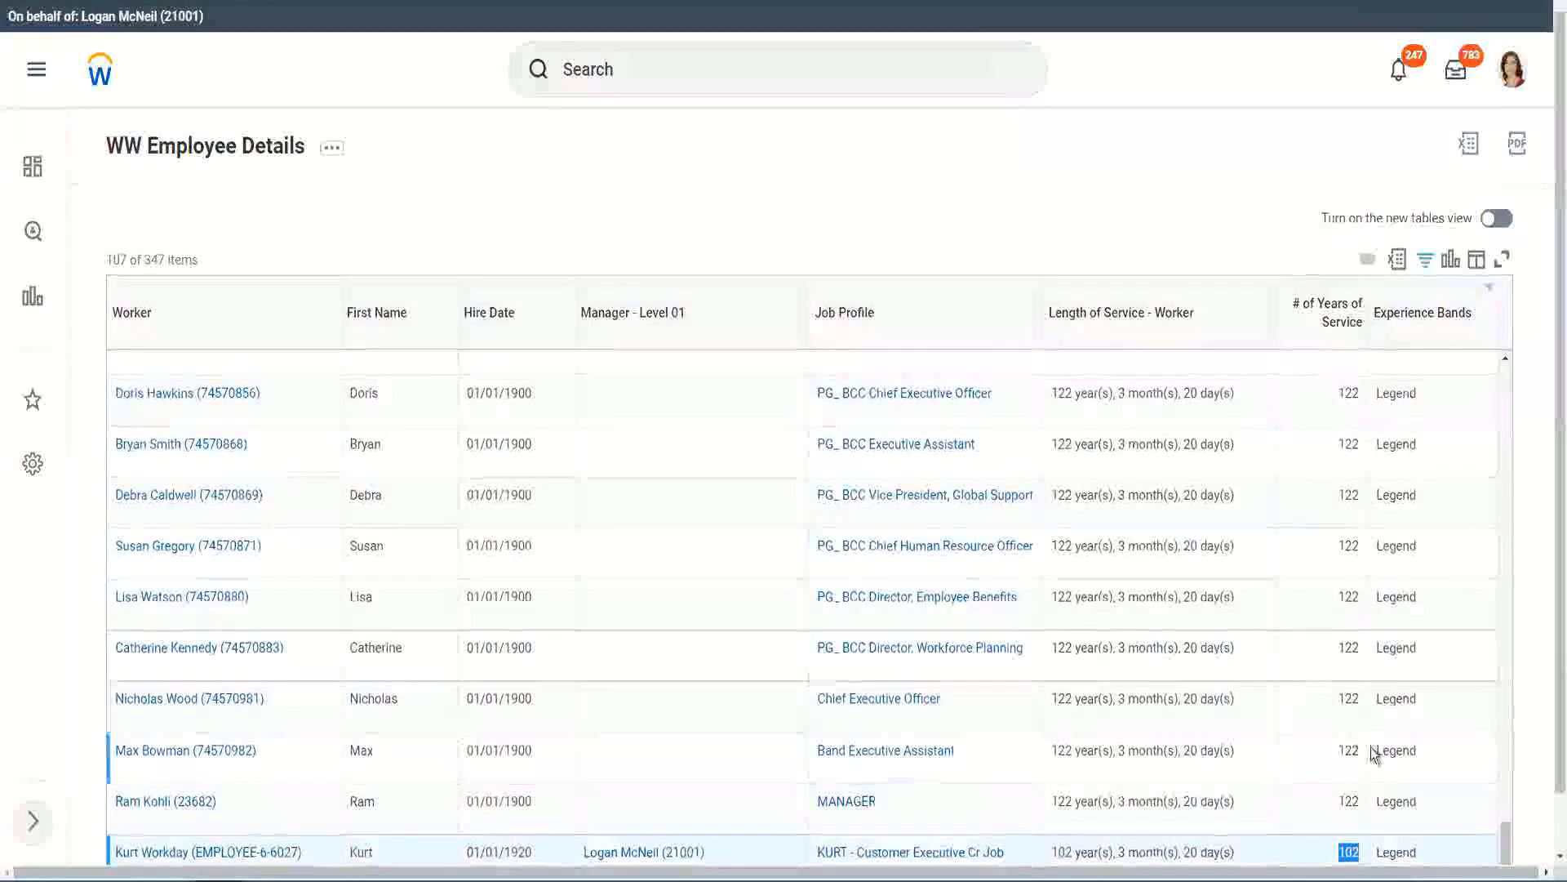
Check the last Legend rows' years of service and change the Experience Bands filter to values containing "Experienced"
left_click_drag(1349, 698, 1362, 700)
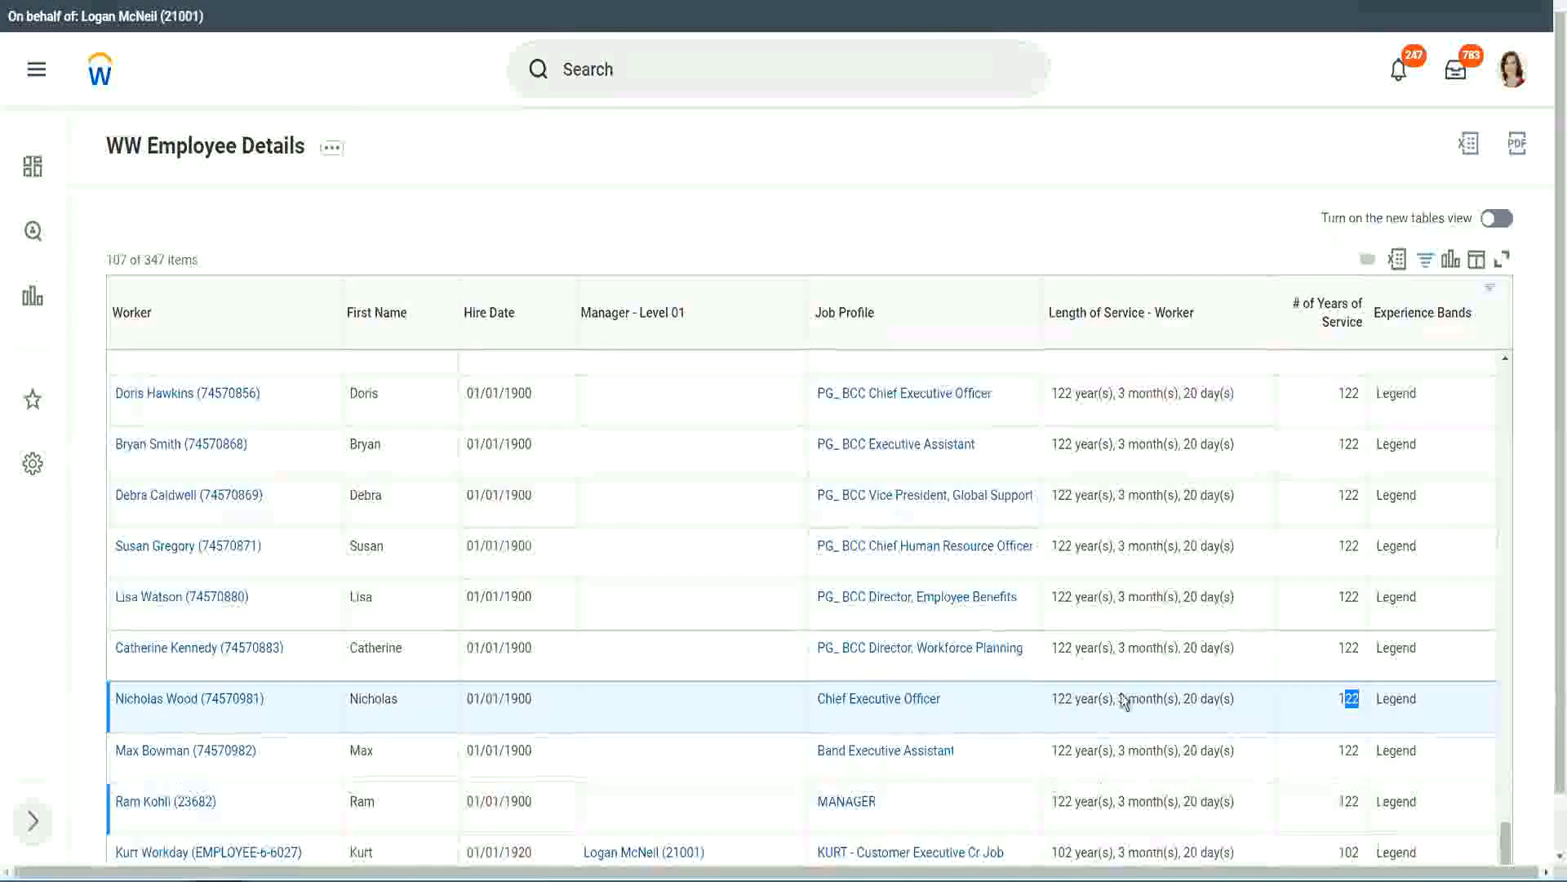
left_click(1316, 650)
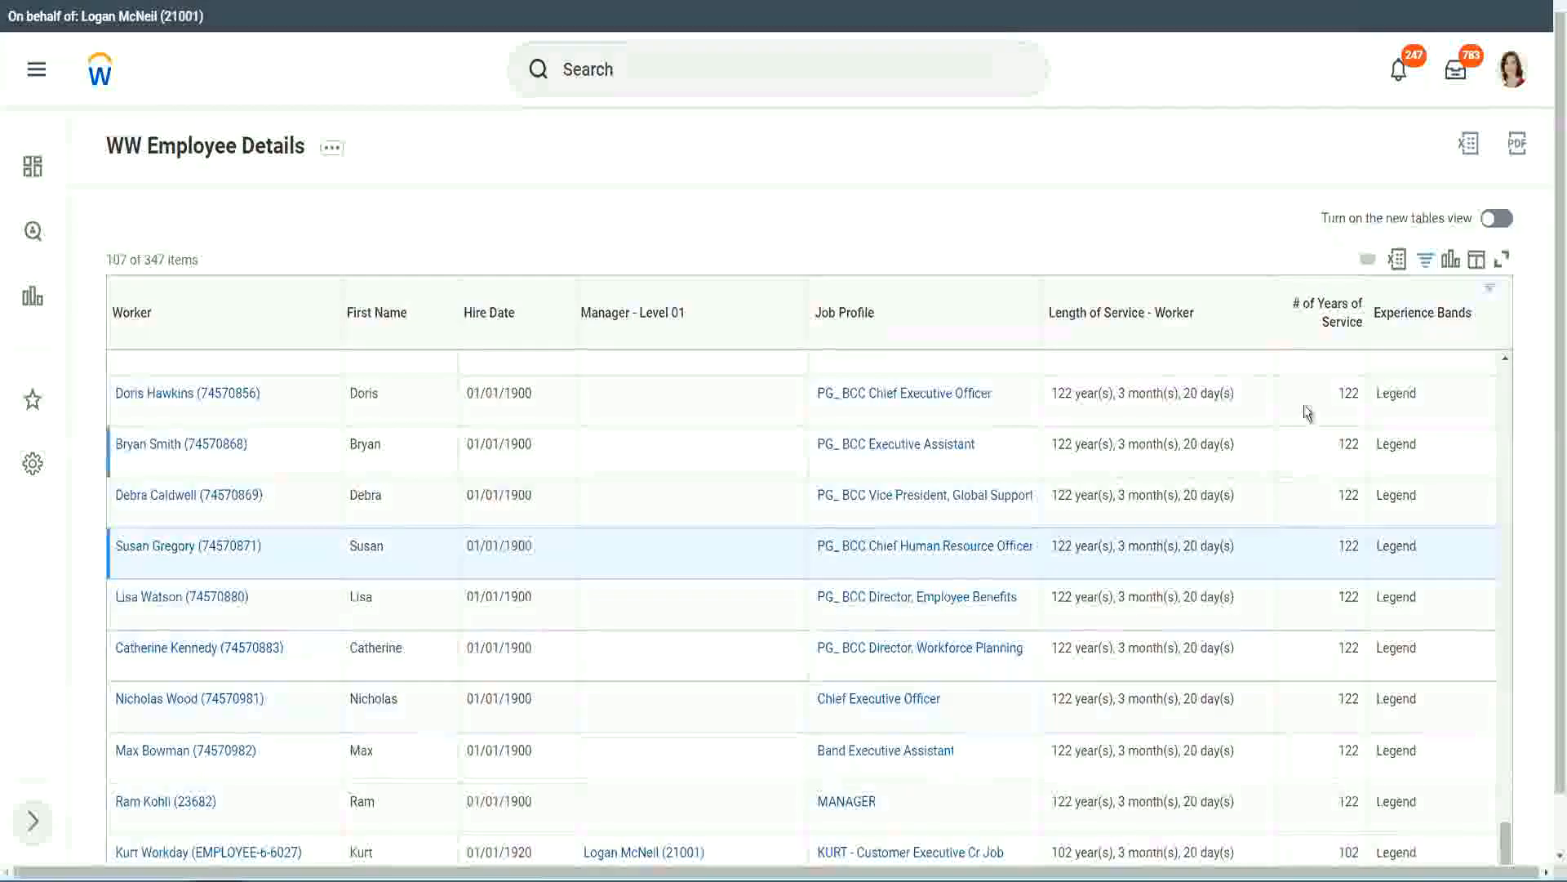
left_click(1433, 321)
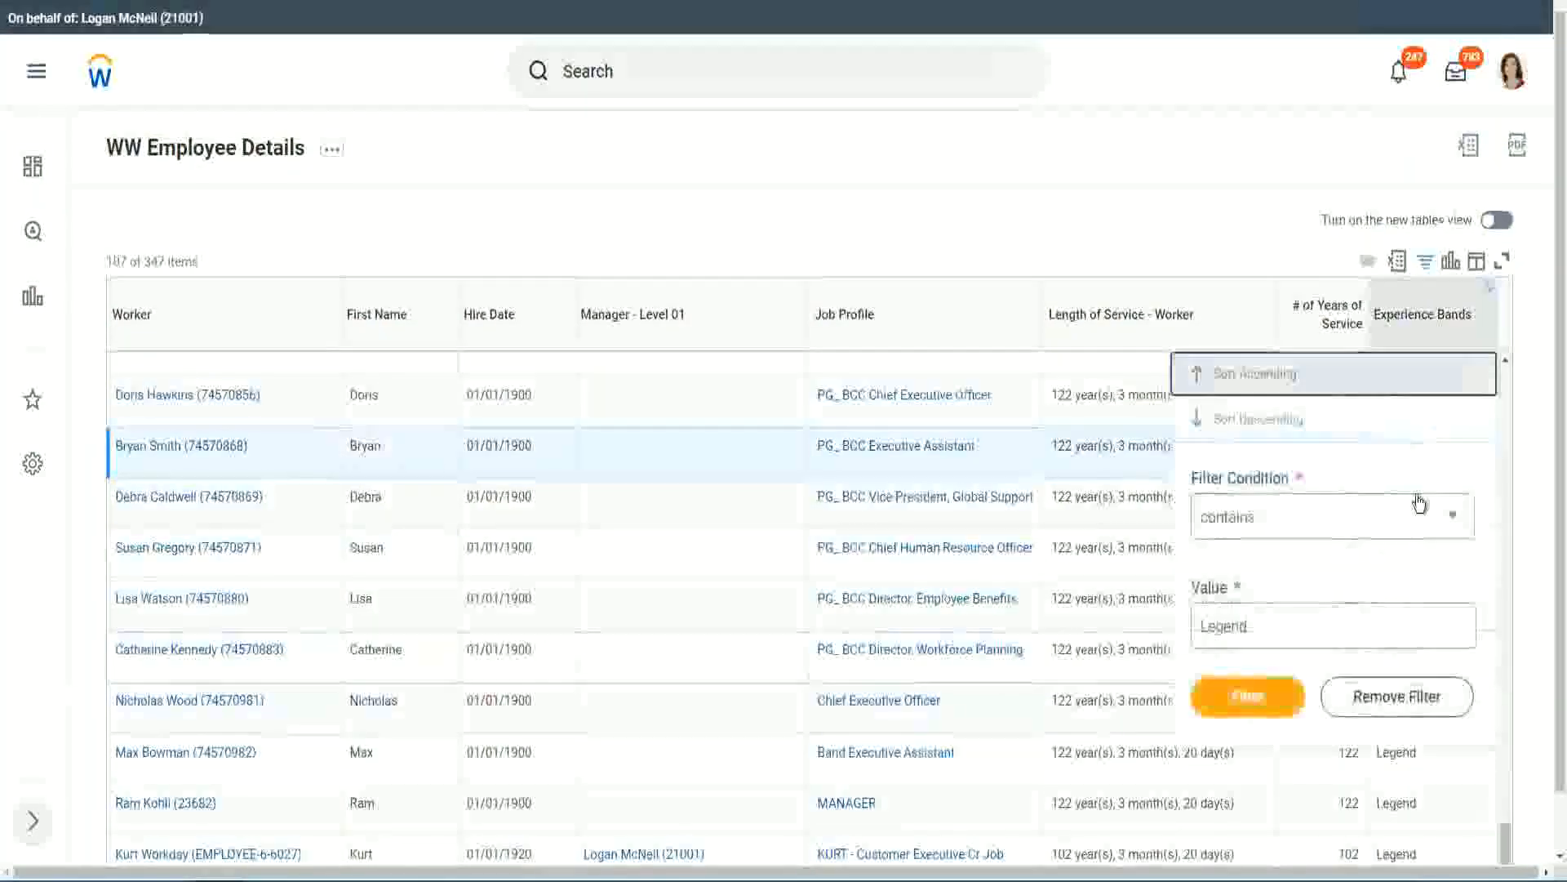
left_click(1281, 626)
key("ctrl+a")
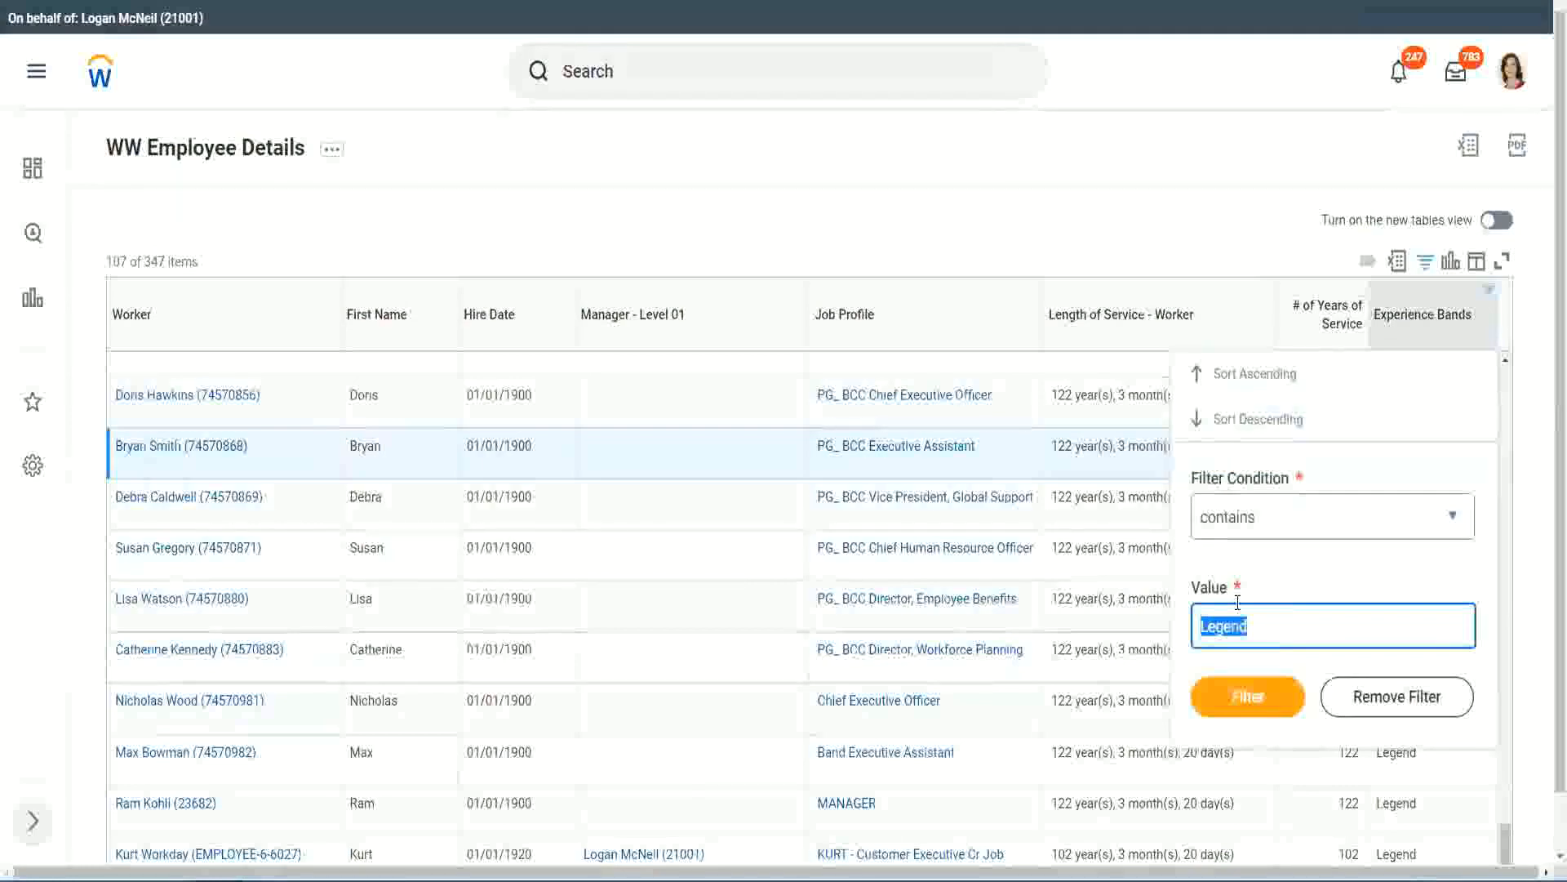
type("Ex")
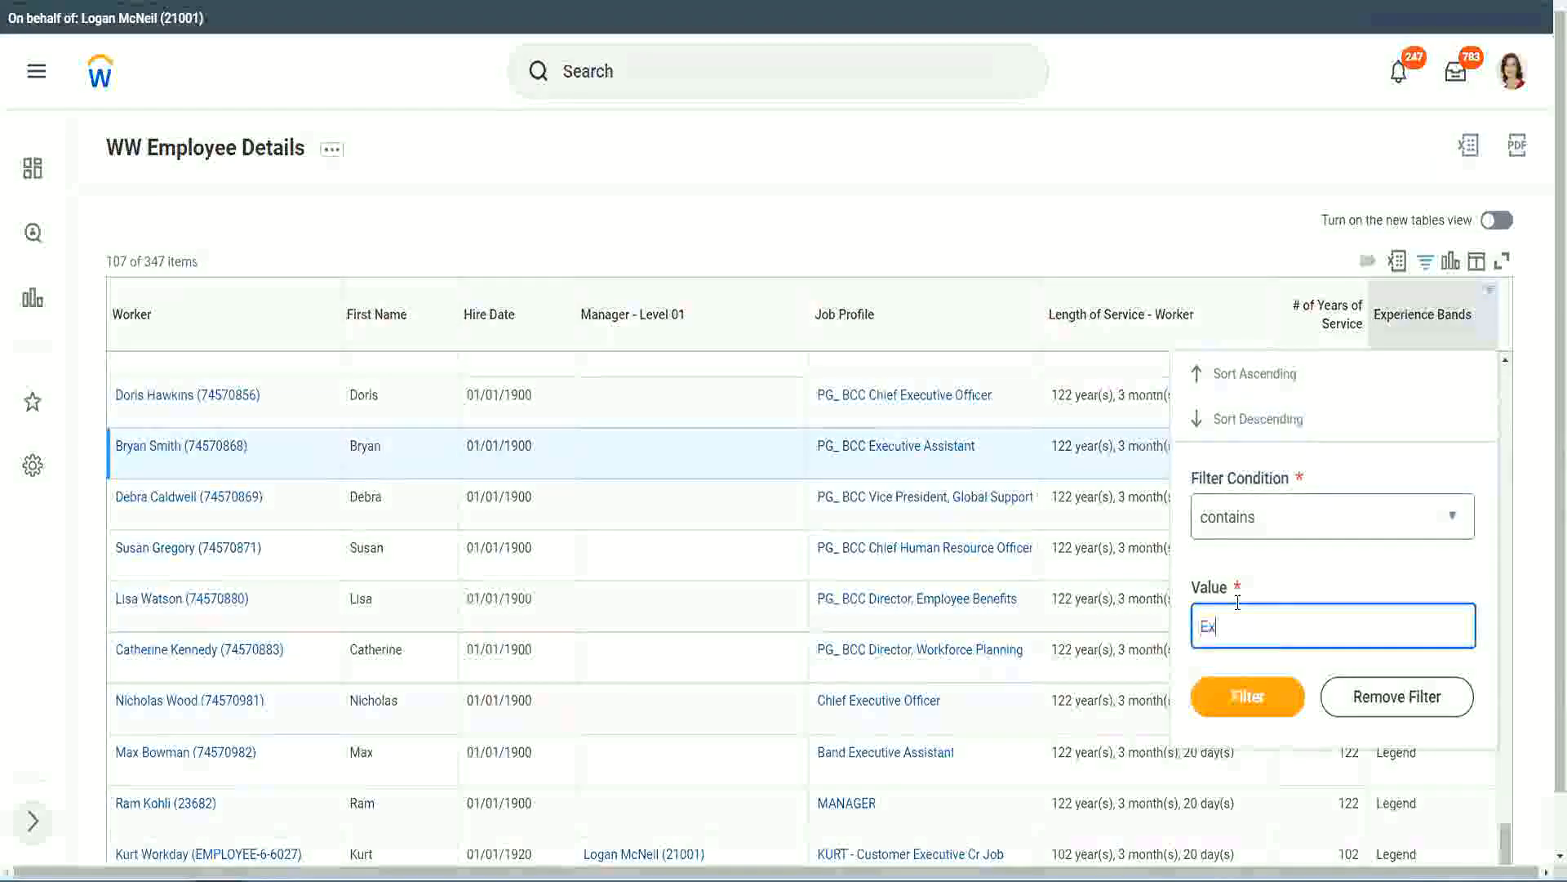
type("pe")
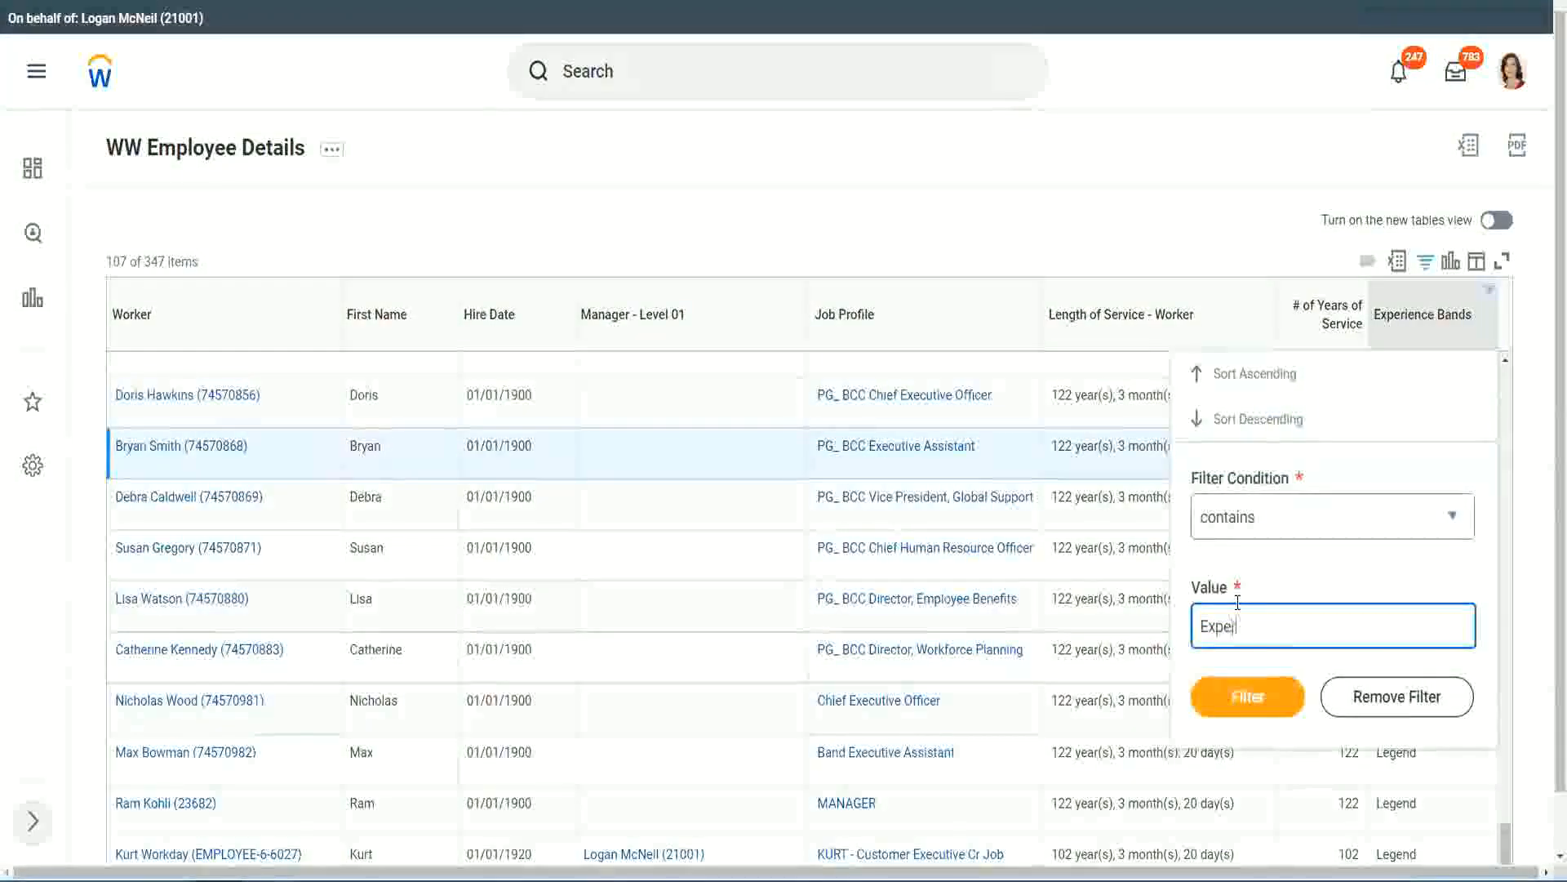
type("rienced")
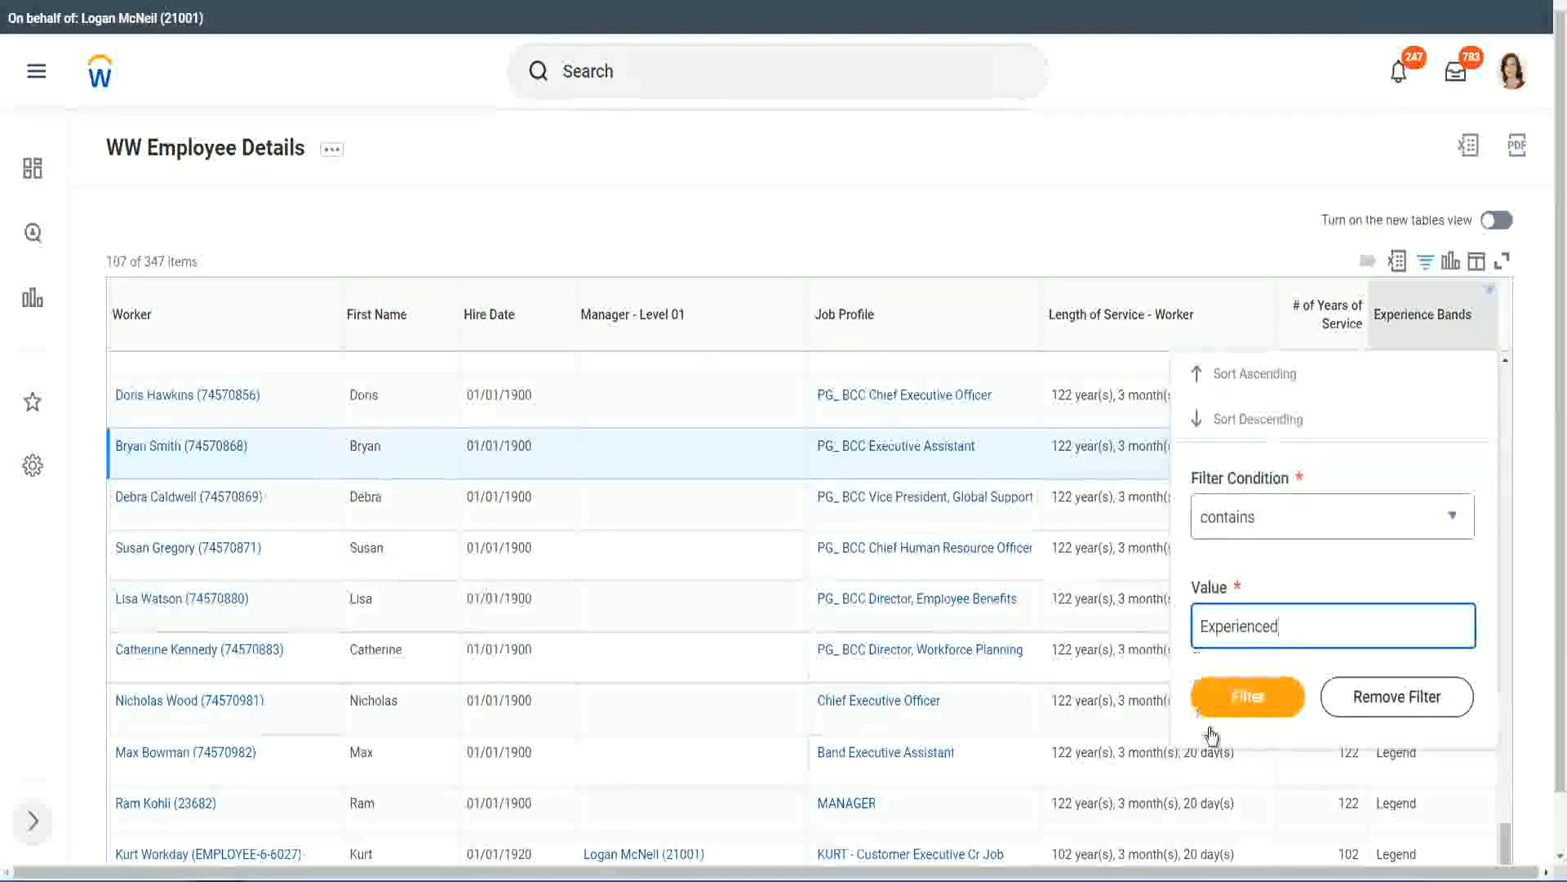
left_click(1257, 695)
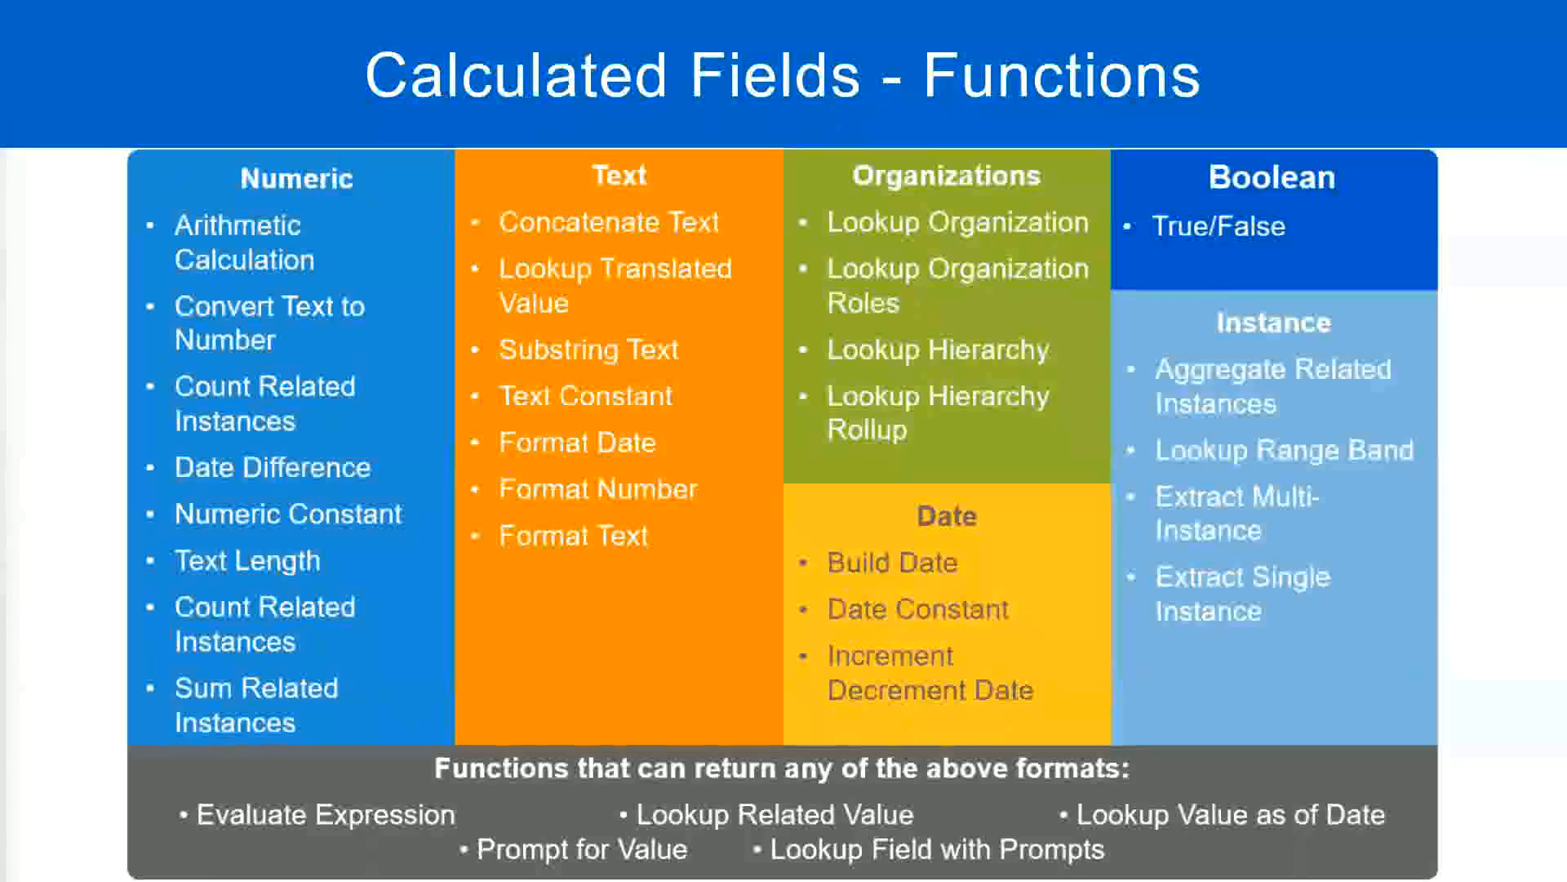
Switch to the Notepad++ notes and look up the year range defined for the Experienced band
key("alt+Tab")
left_click(106, 201)
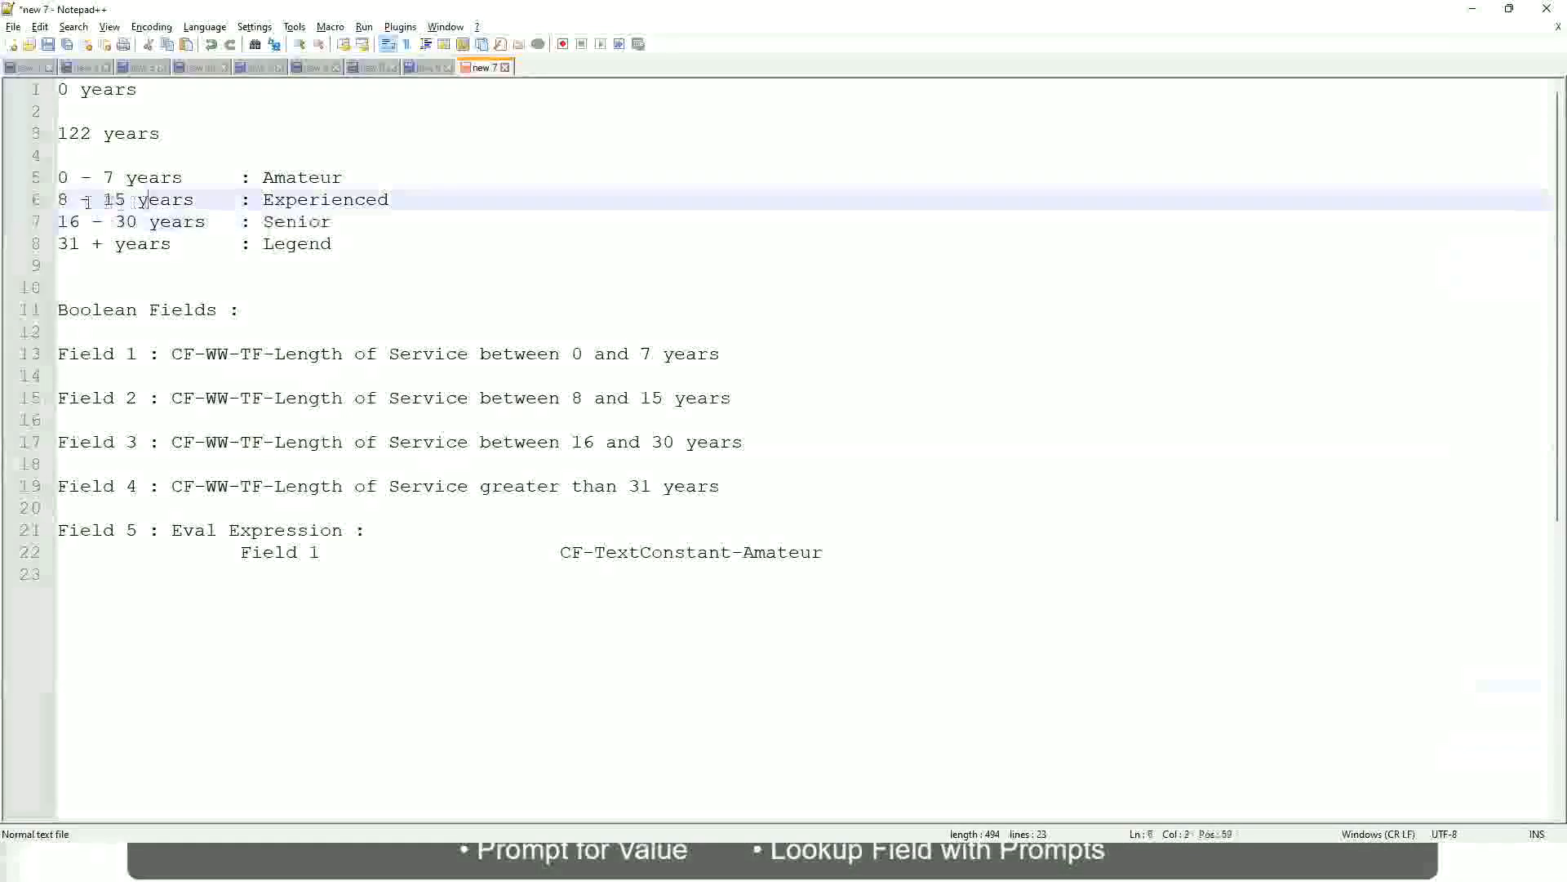
left_click_drag(70, 201, 121, 201)
left_click(133, 201)
left_click(182, 200)
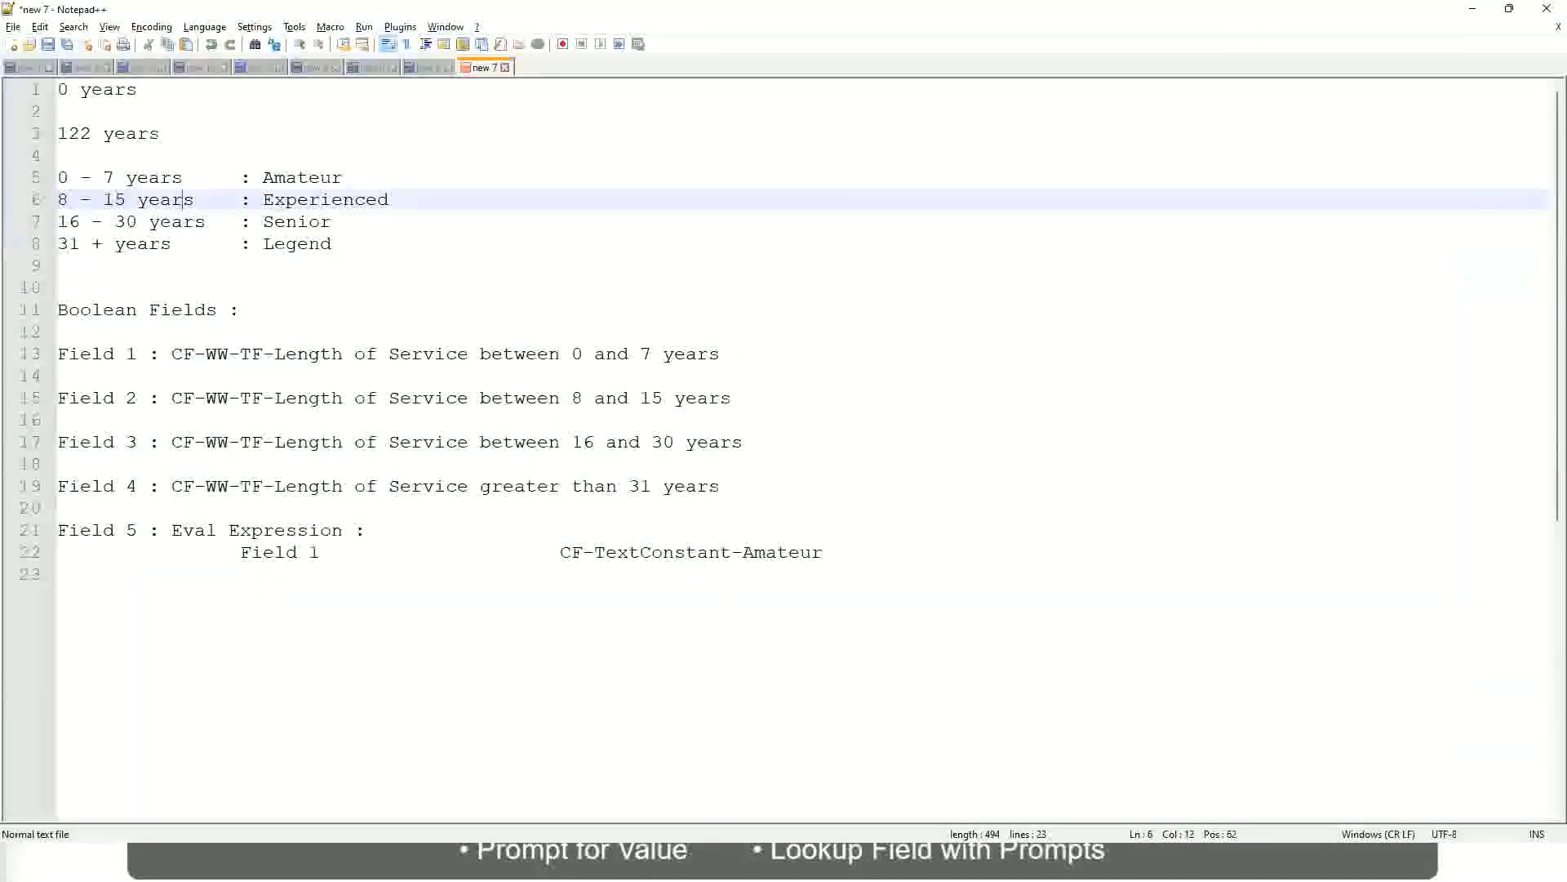
key("alt+Tab")
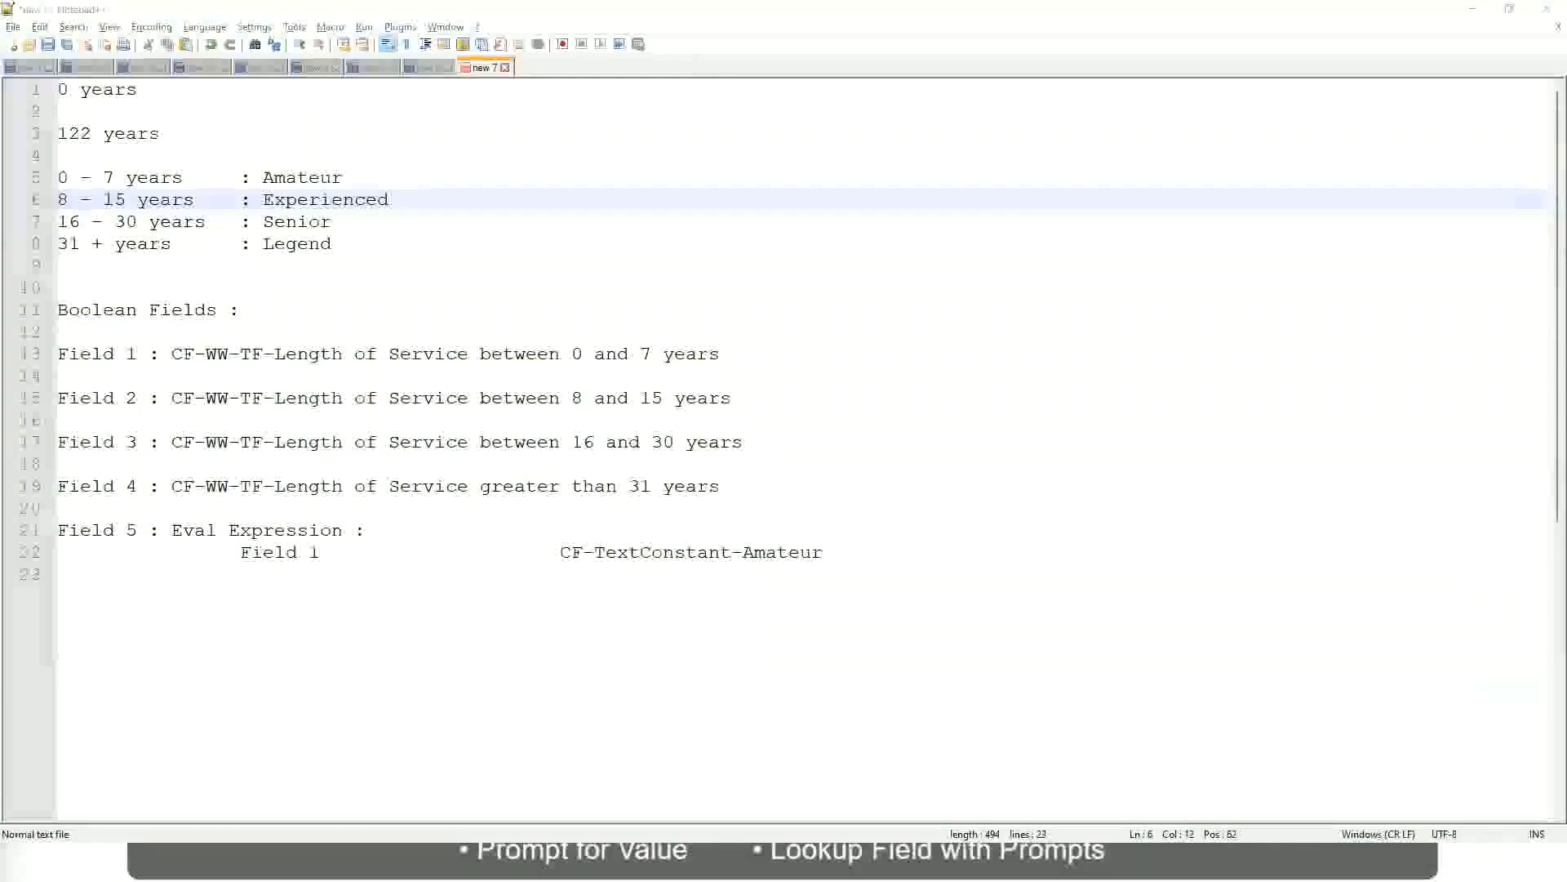
Return to the Workday report and compare # of Years of Service with Experience Bands down the Experienced workers' rows
scroll(1357, 605, "down", 3)
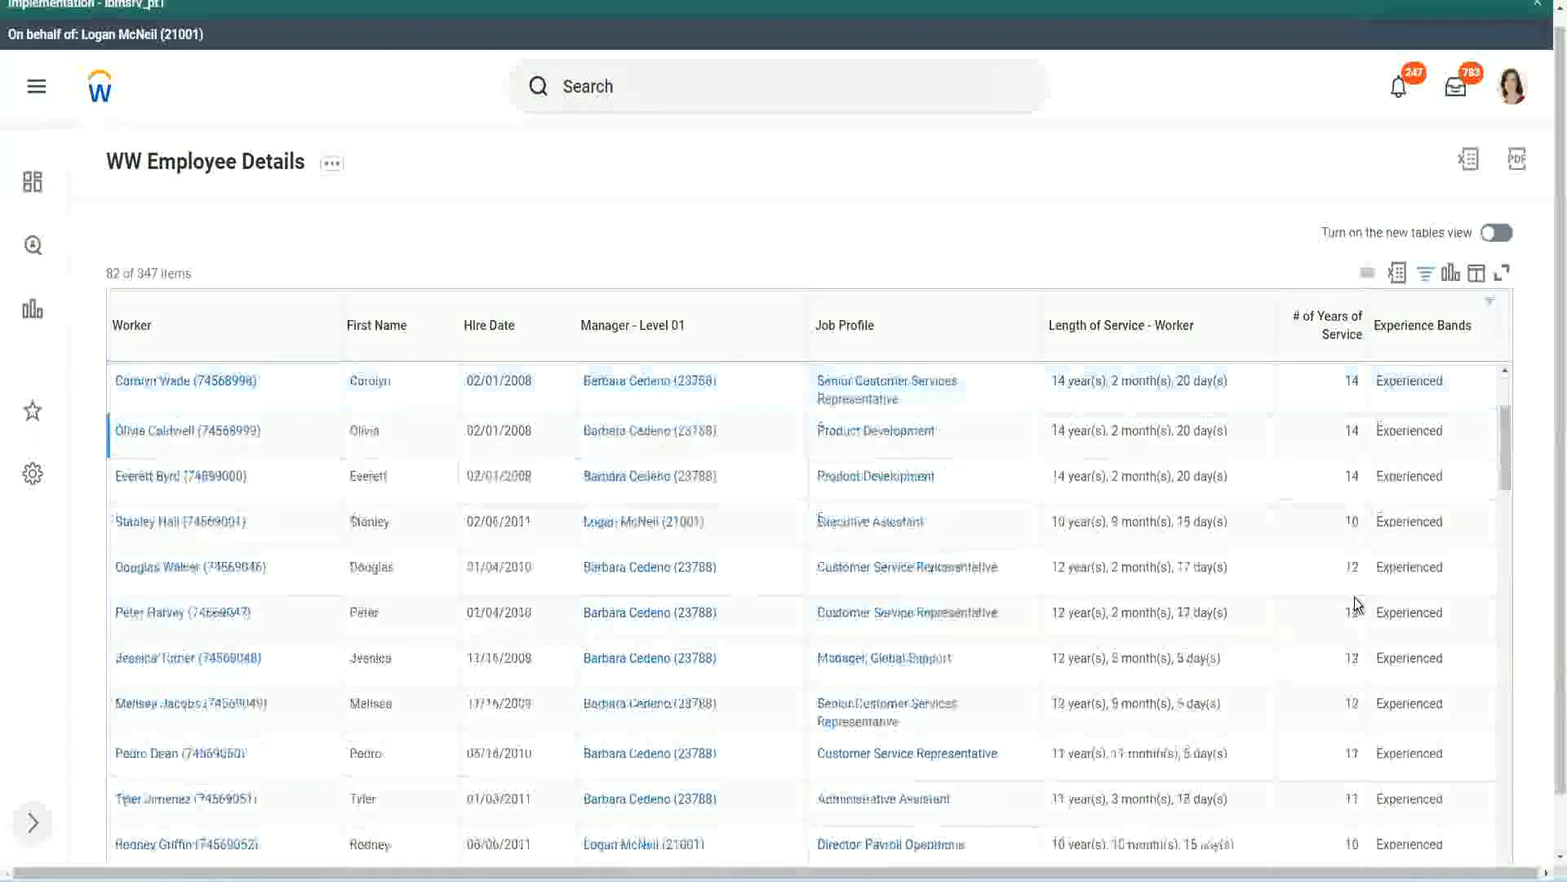
left_click_drag(1343, 430, 1385, 445)
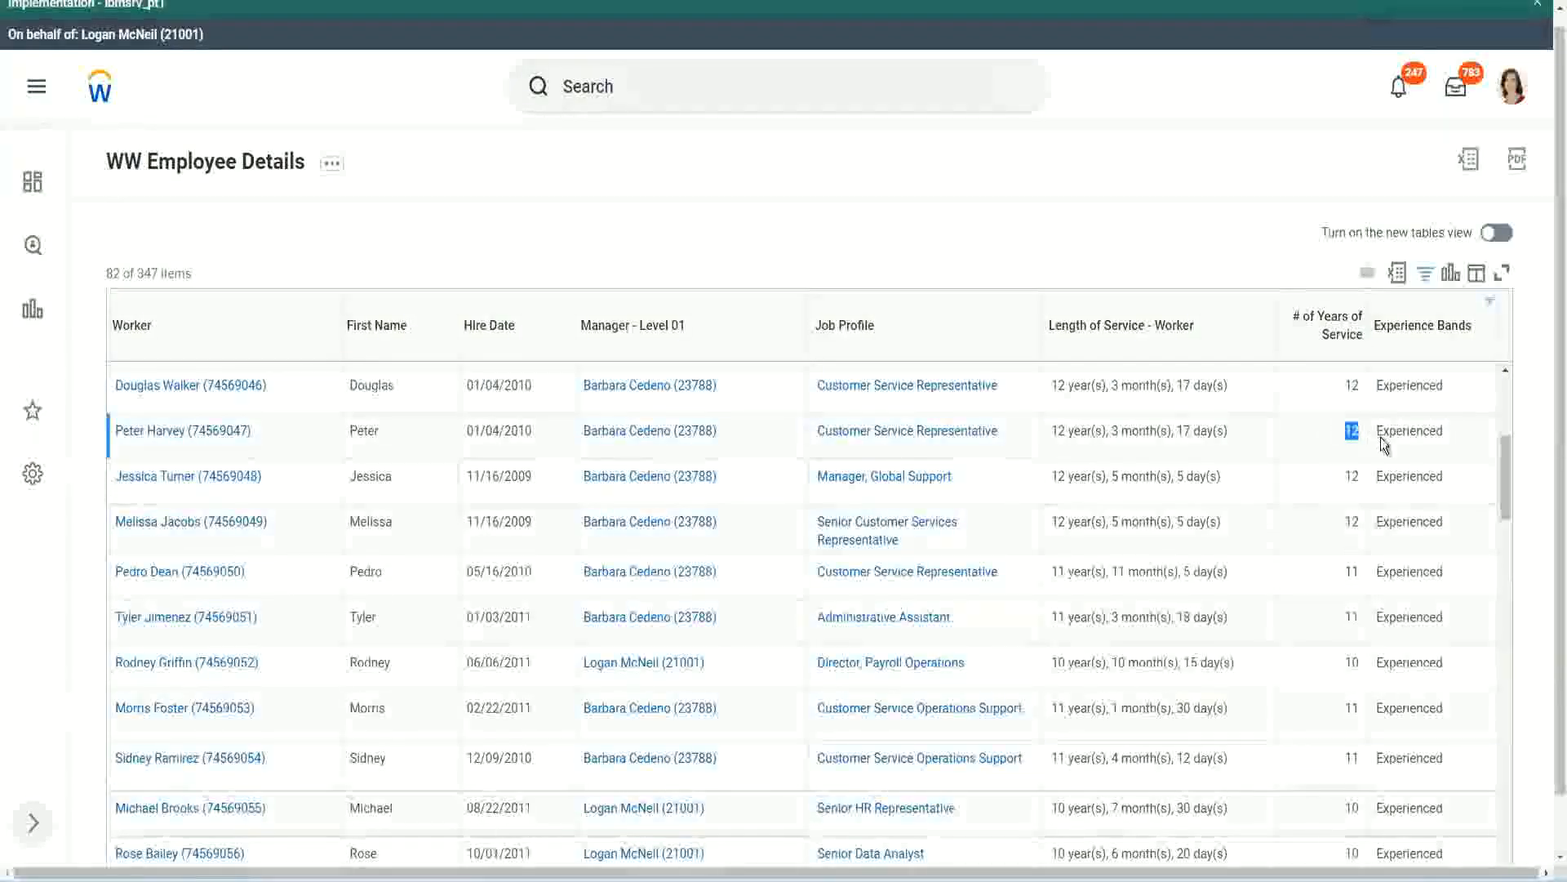
double_click(1392, 432)
scroll(1358, 560, "down", 2)
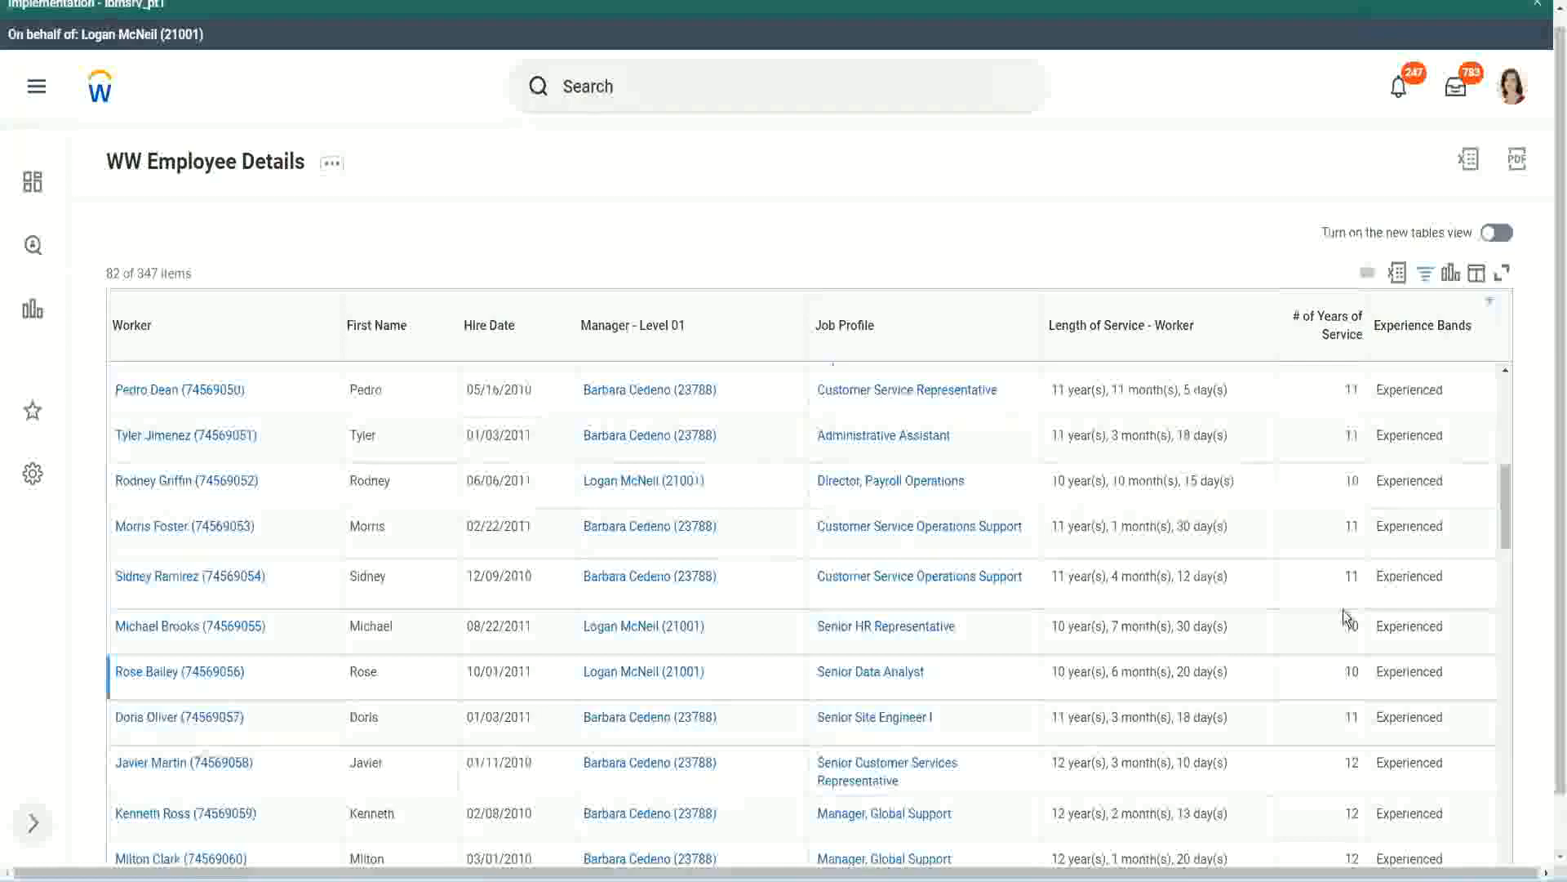
left_click(1352, 575)
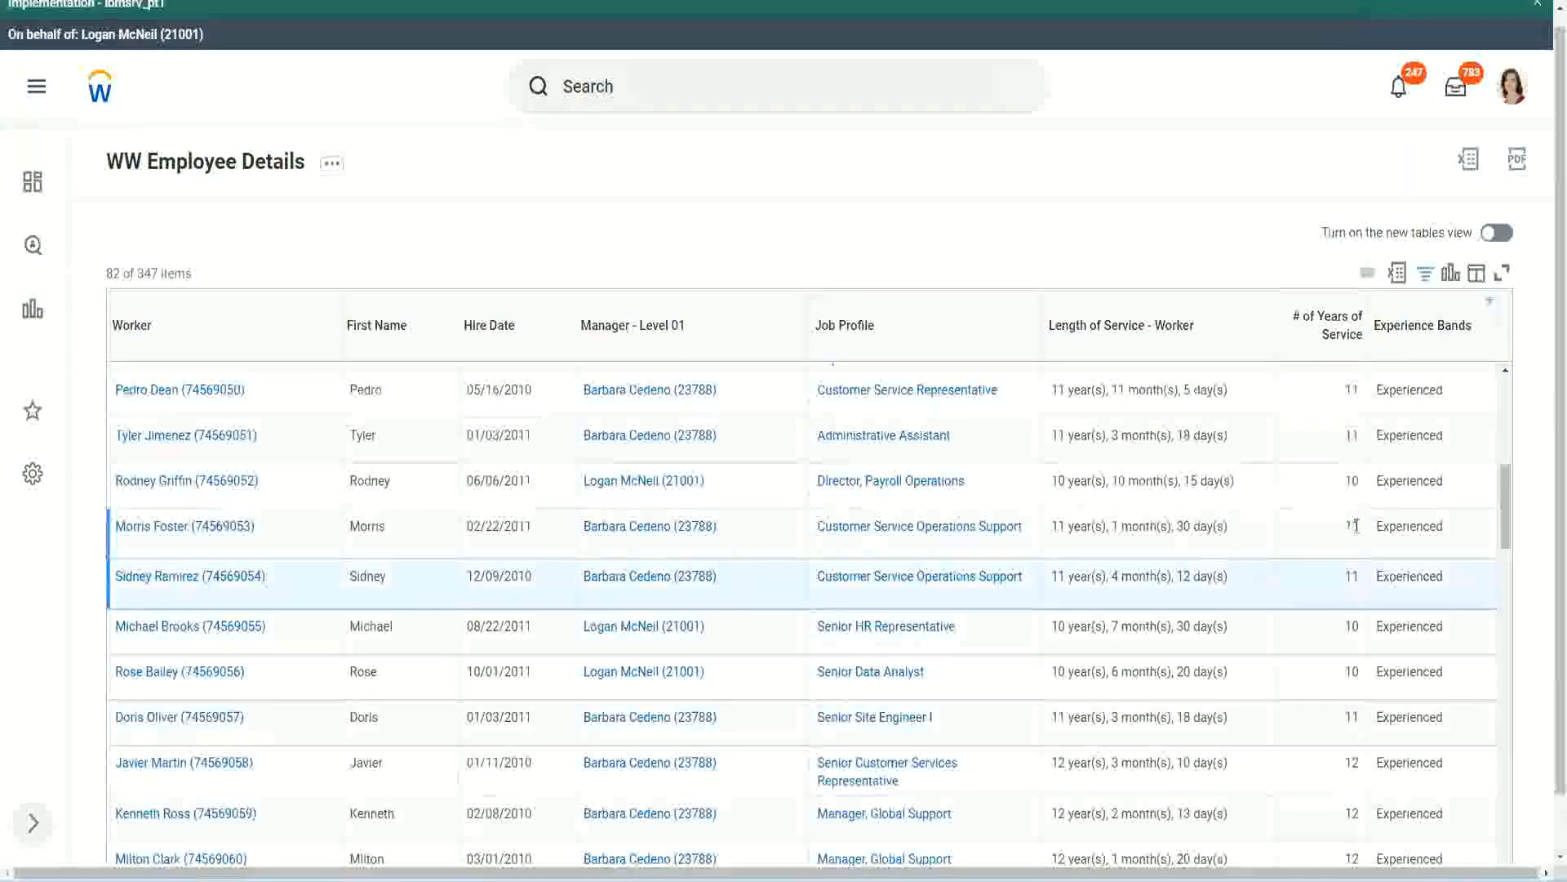
left_click(1387, 526)
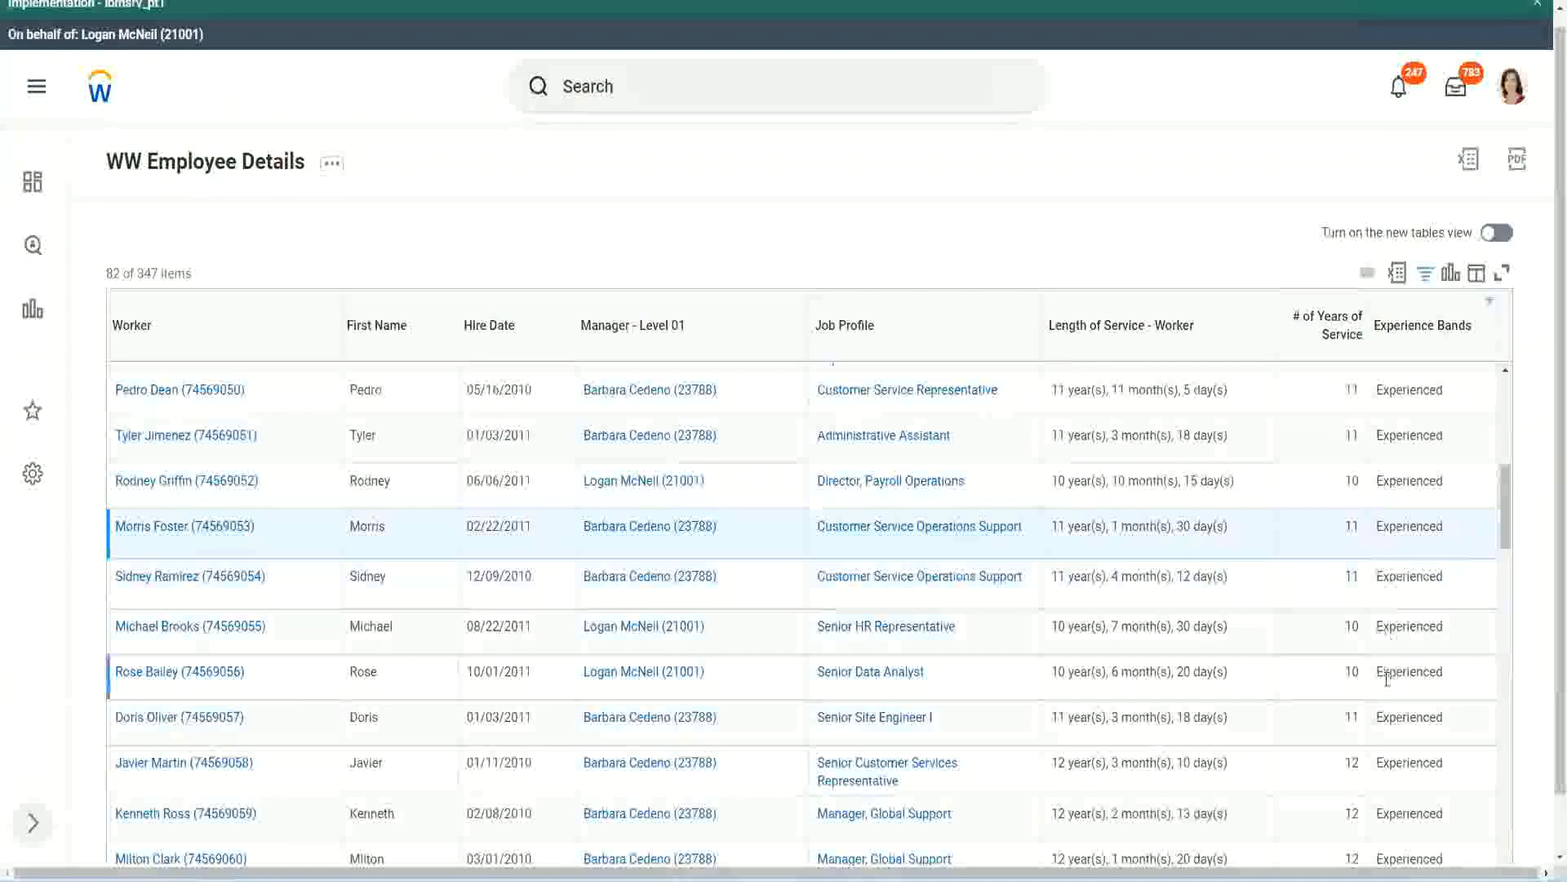
scroll(1387, 677, "down", 5)
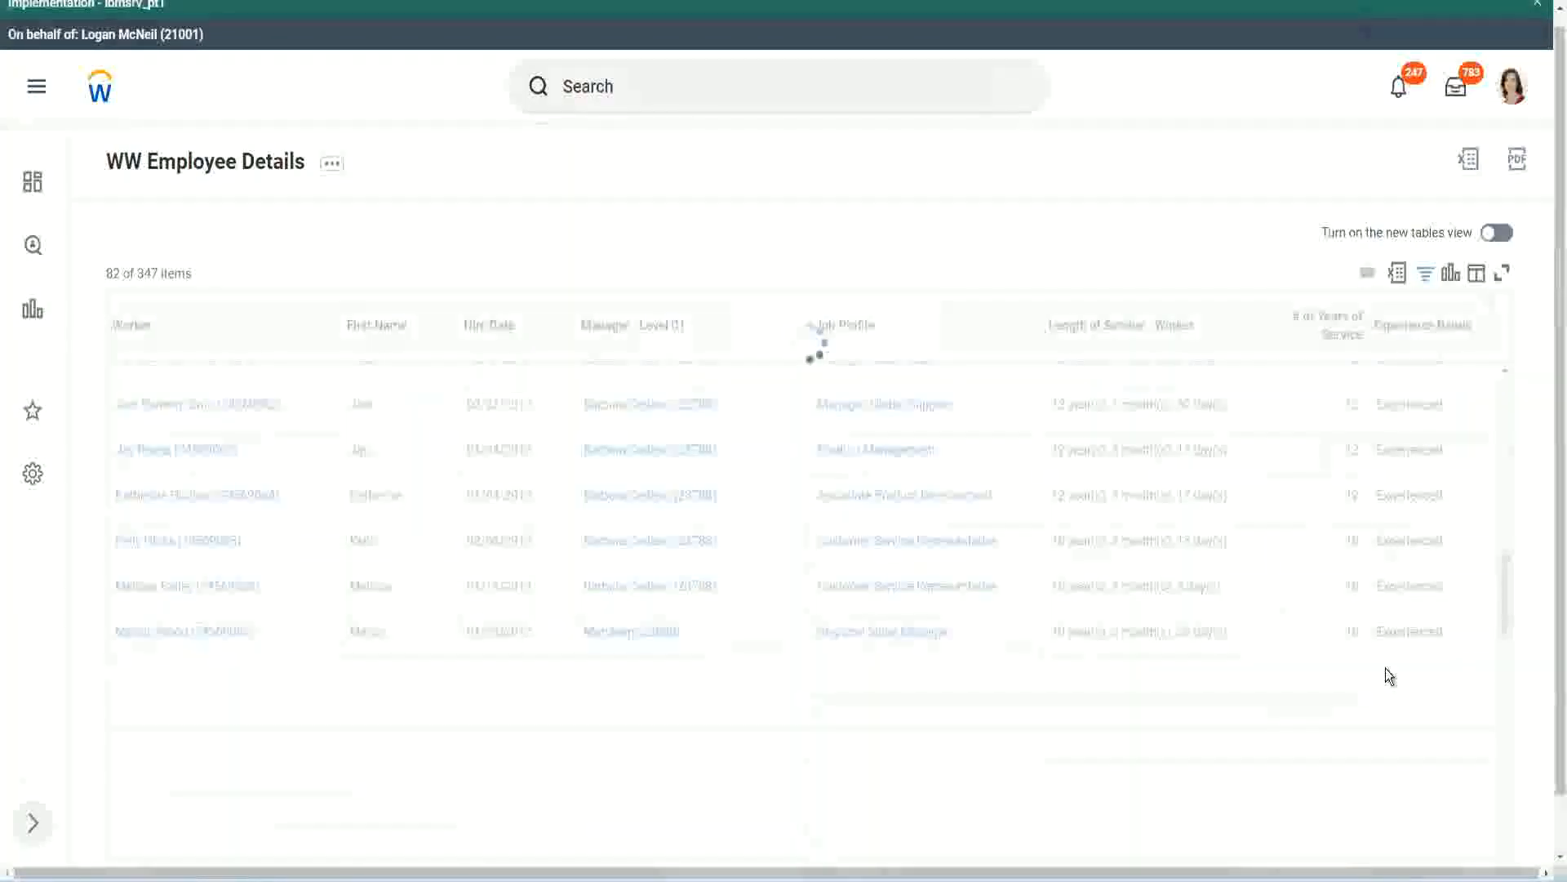